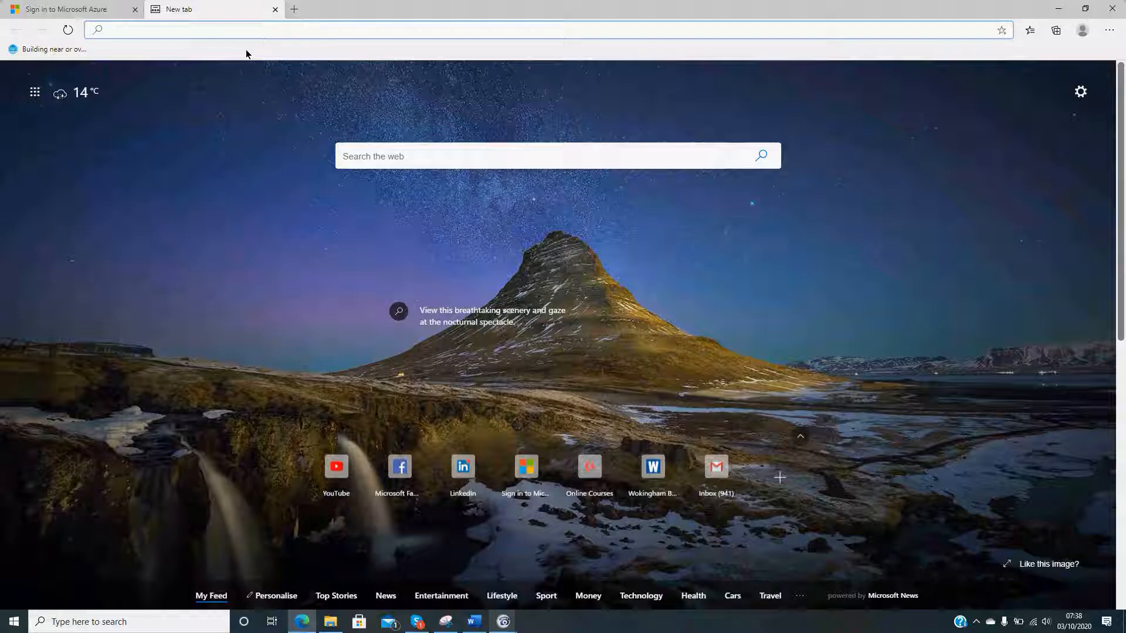
- Go to the Azure portal at portal.azure.com
text(po)
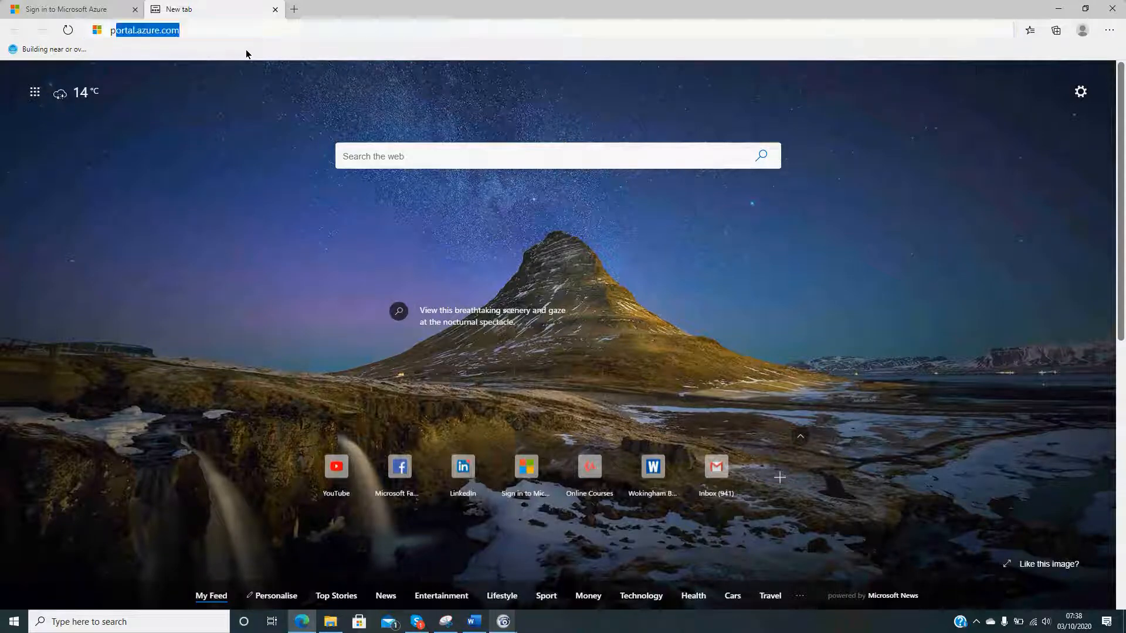
text(rt)
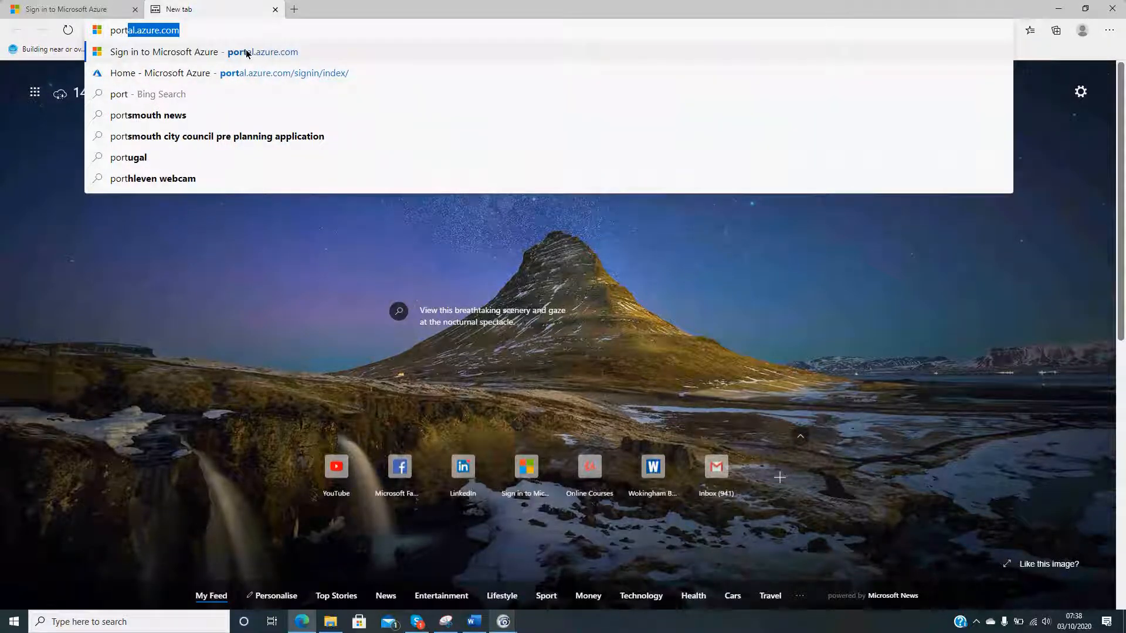
key(Down)
key(Up)
key(Return)
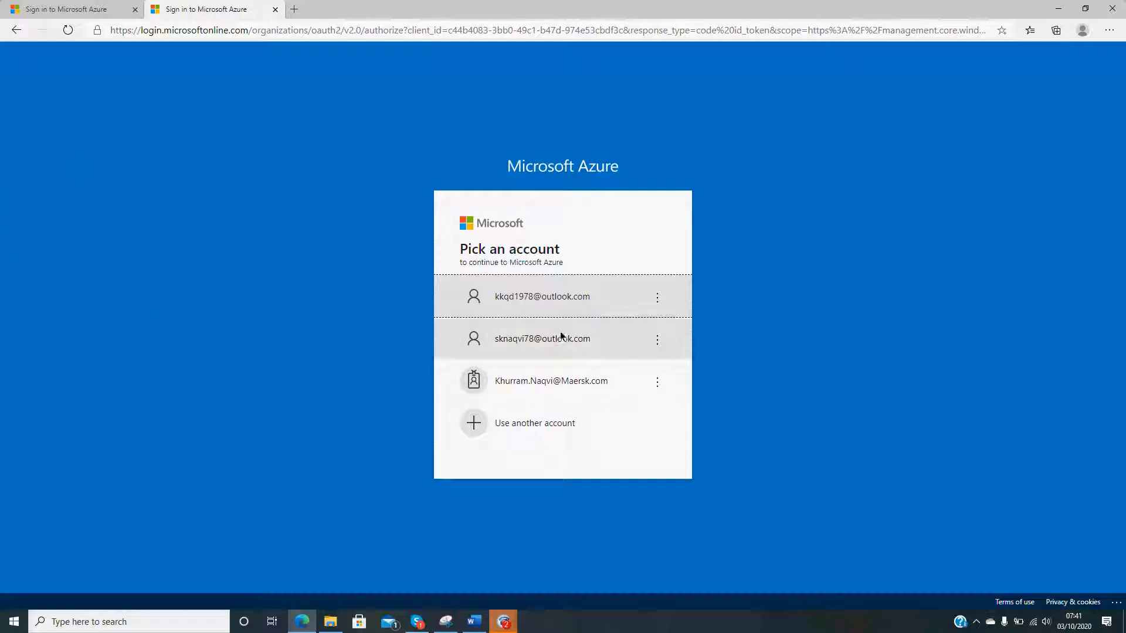
- Sign in to Microsoft Azure with the first listed Outlook account by entering the account password
click(516, 314)
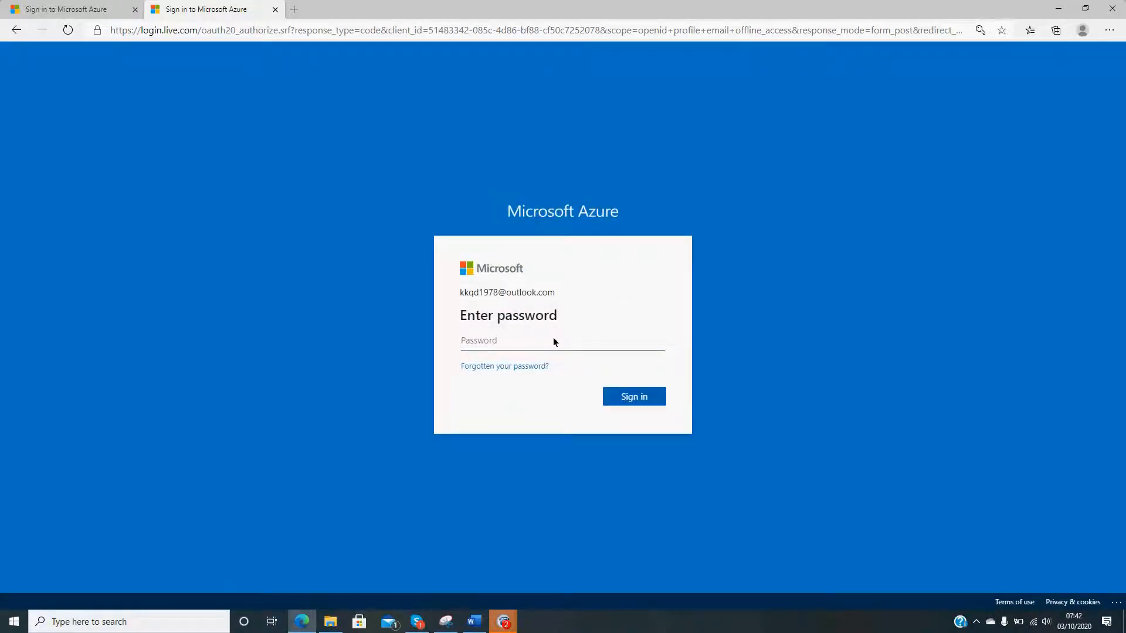
text(*********)
key(Return)
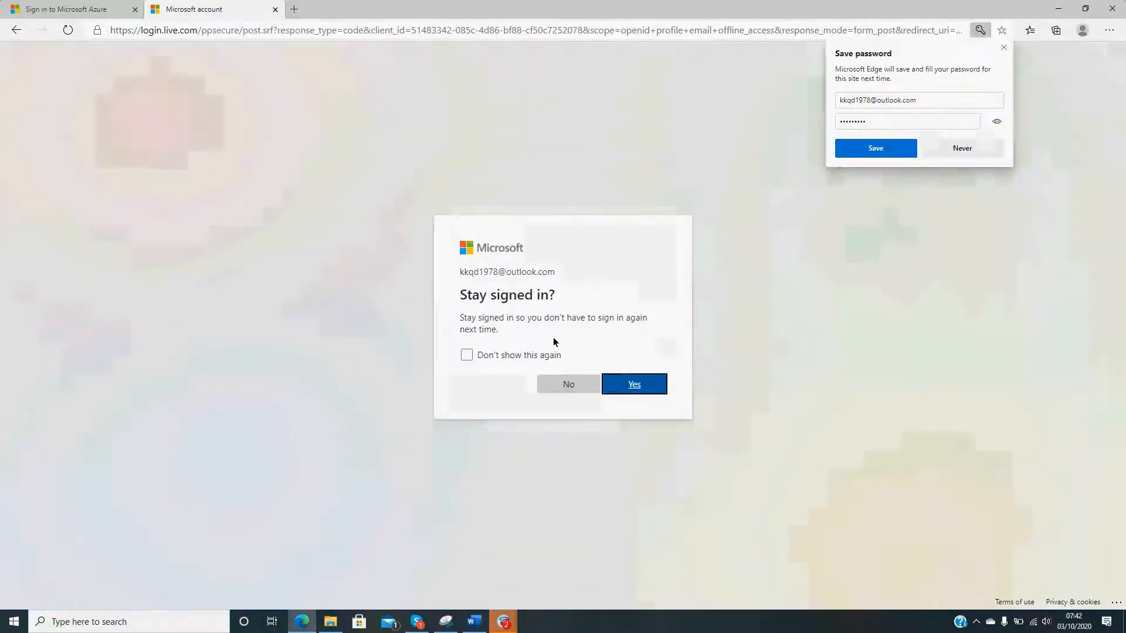
- Stay signed in with the prompt set not to show again, and decline saving the password in the browser
click(480, 356)
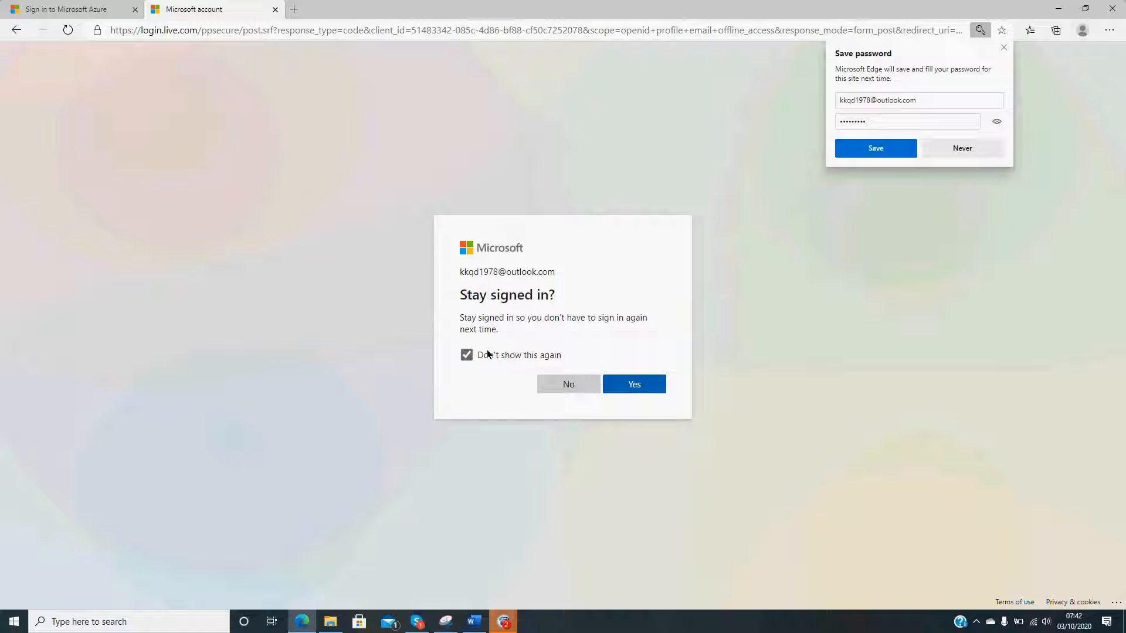
click(646, 387)
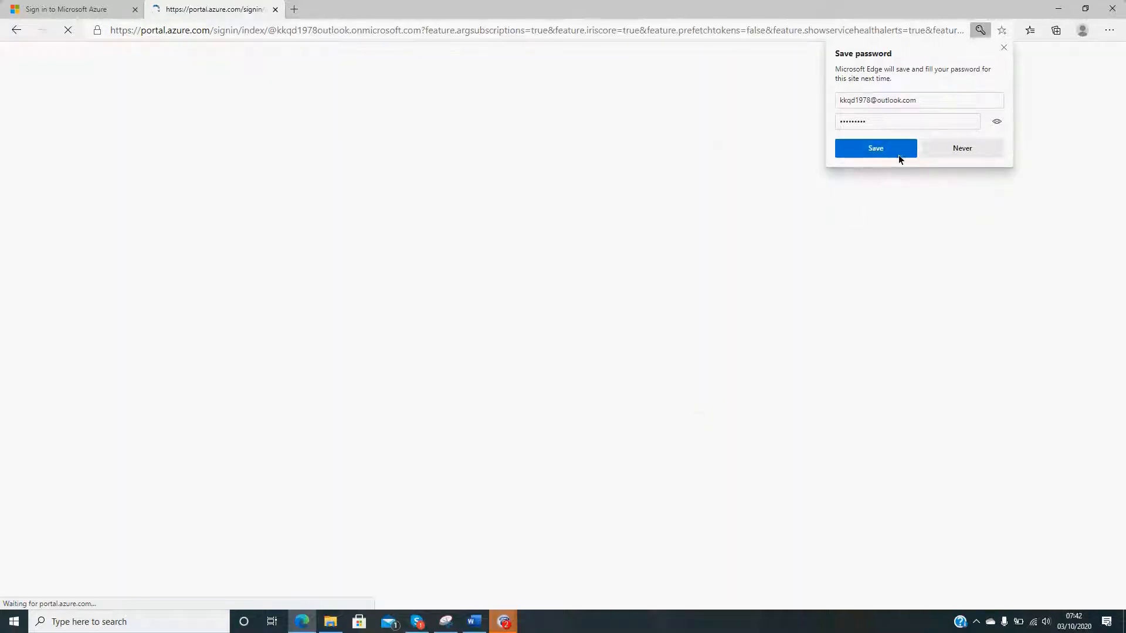
click(954, 152)
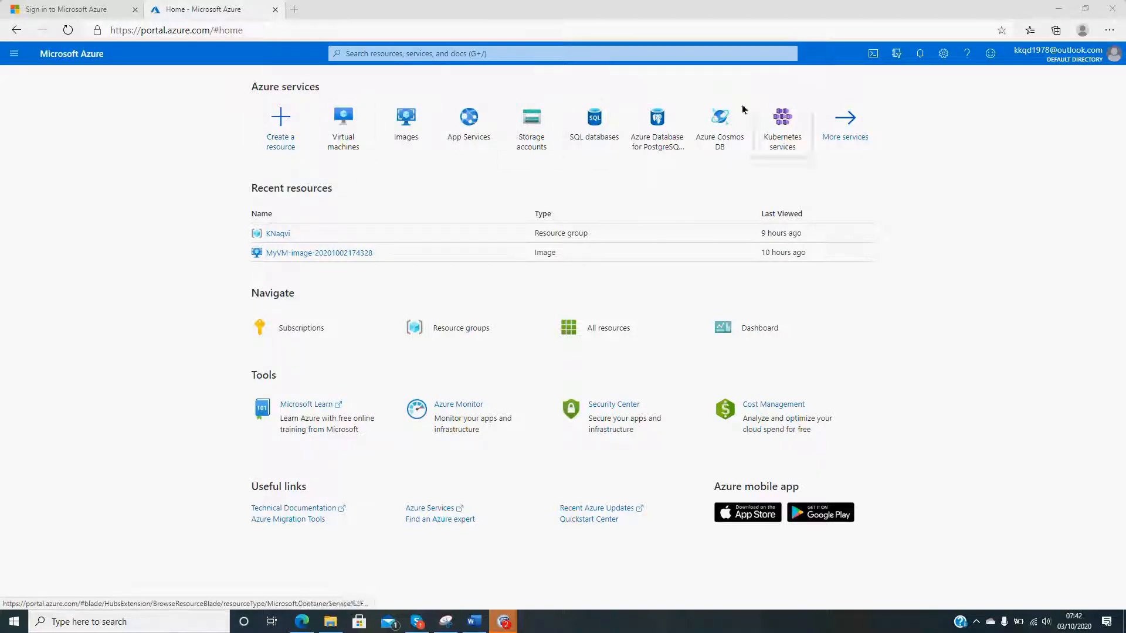
- Expand the portal's navigation list and return to the Home page
click(14, 54)
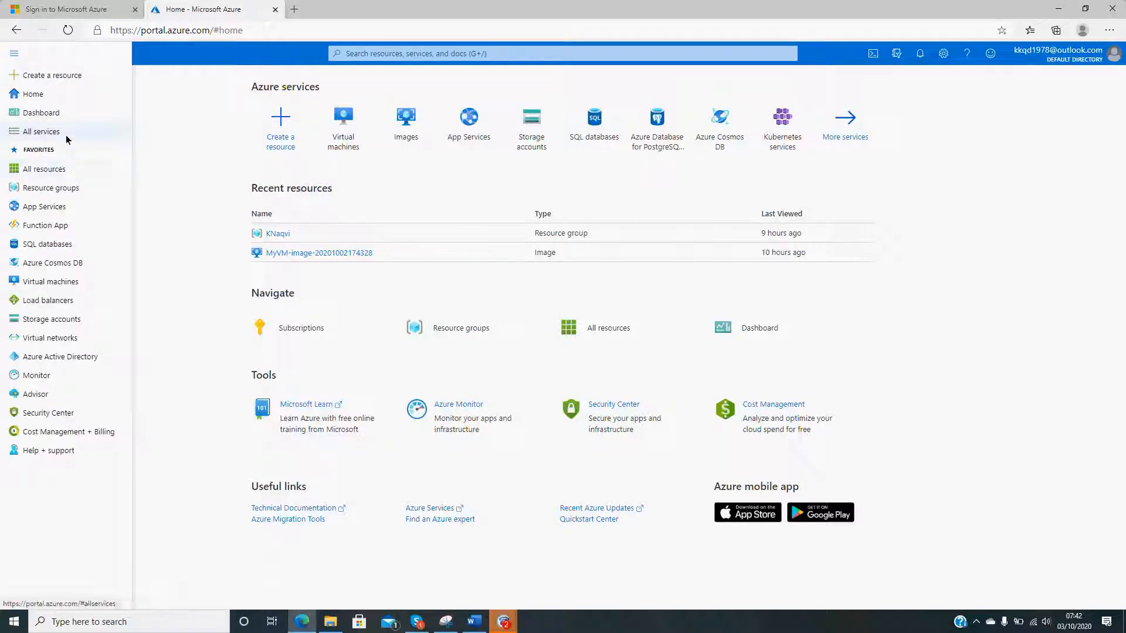
click(45, 95)
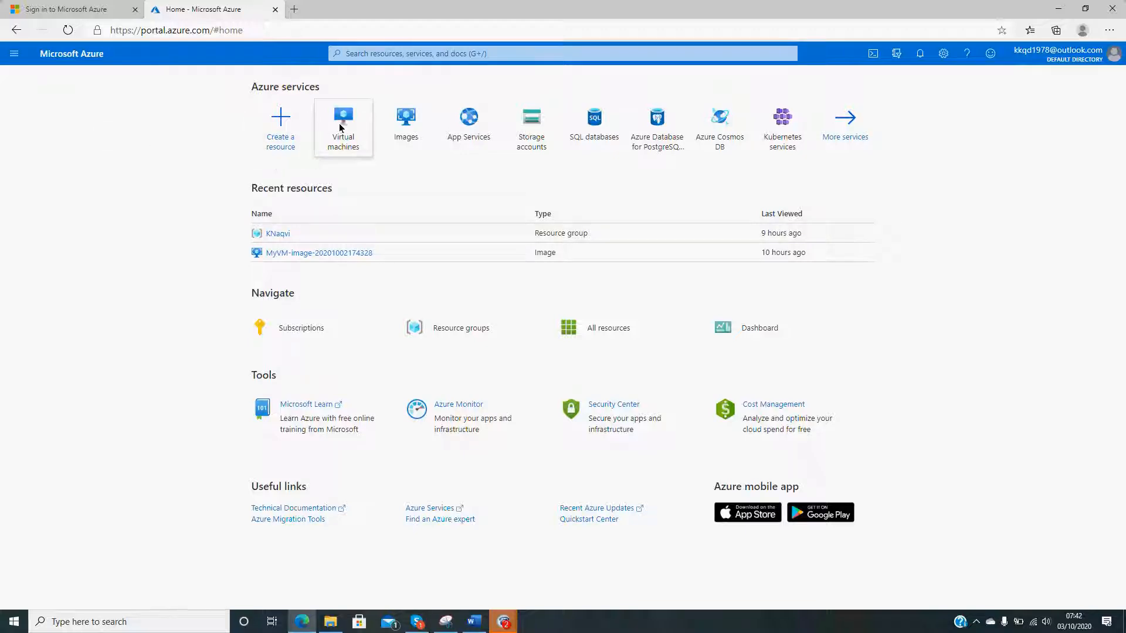
mouse_move(345, 141)
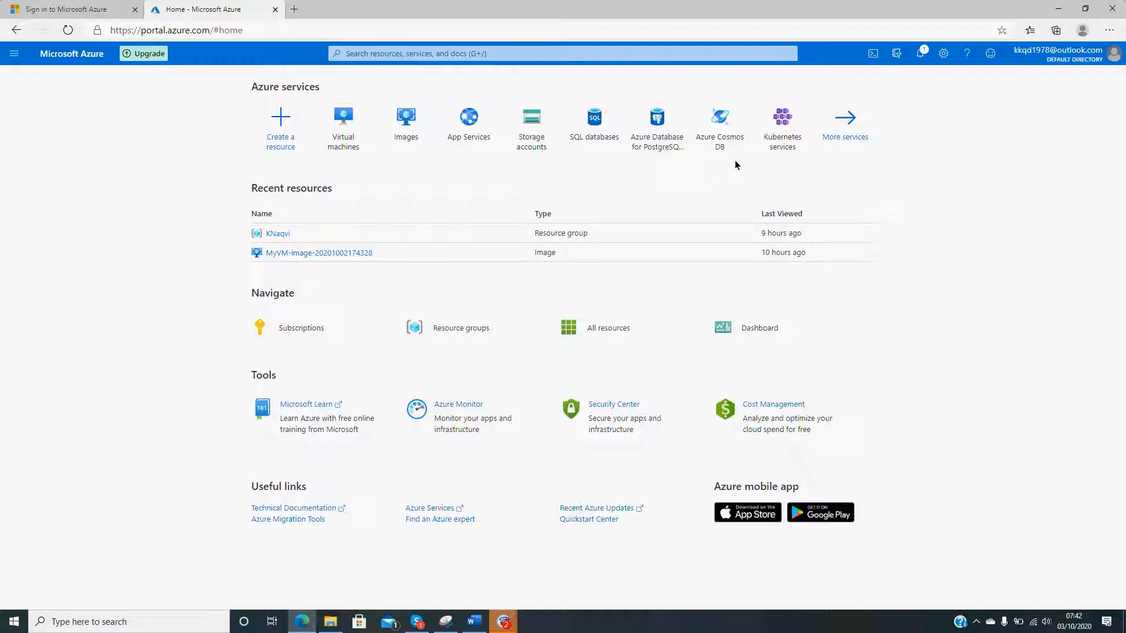
- Browse the full list of Azure services, looking over the General, Compute and Networking categories
click(837, 137)
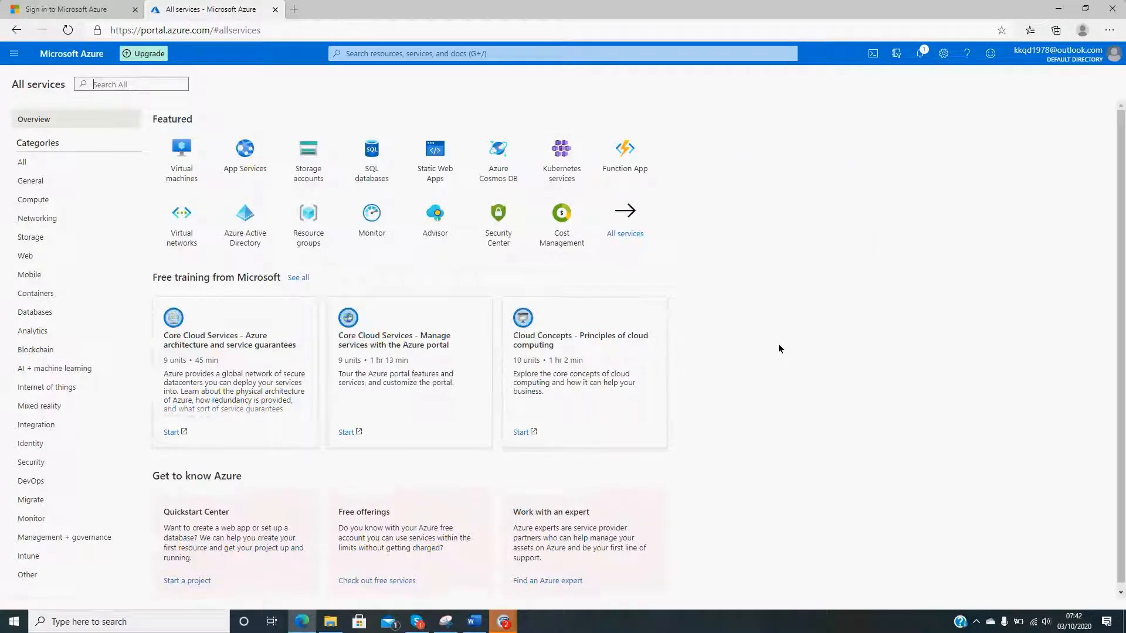
scroll(778, 348, down, 1)
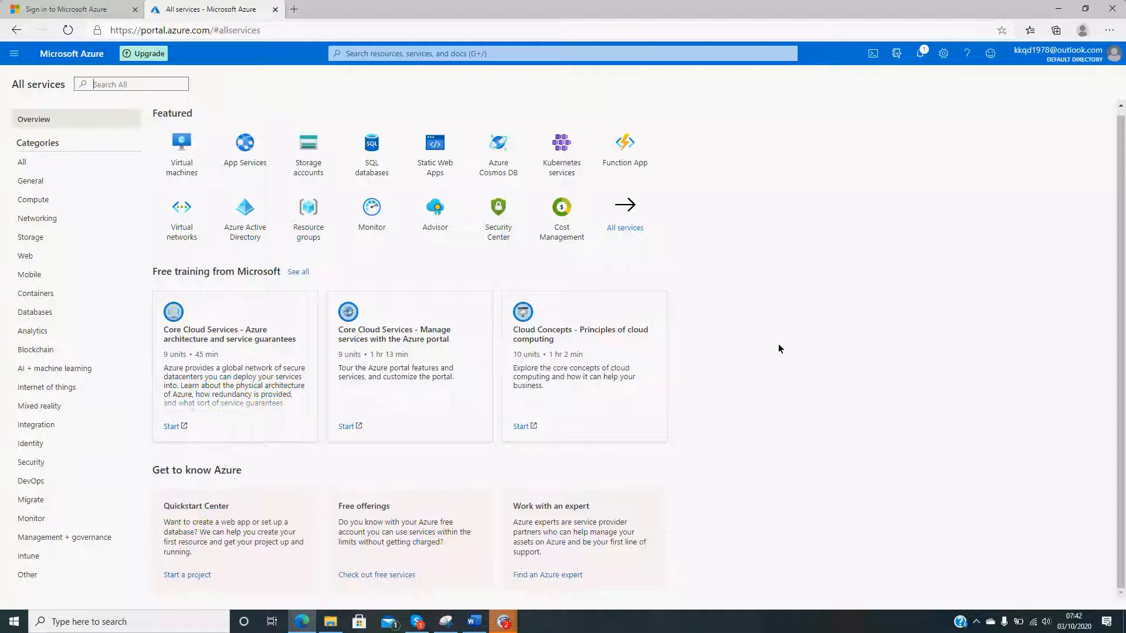
click(637, 223)
scroll(221, 246, down, 6)
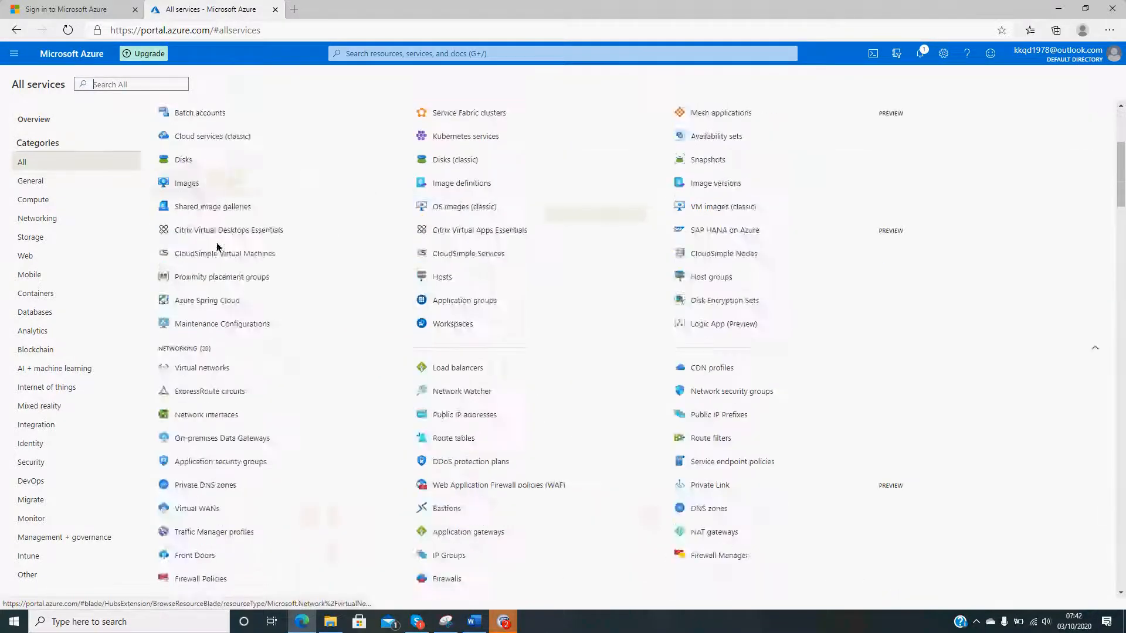
scroll(222, 249, up, 4)
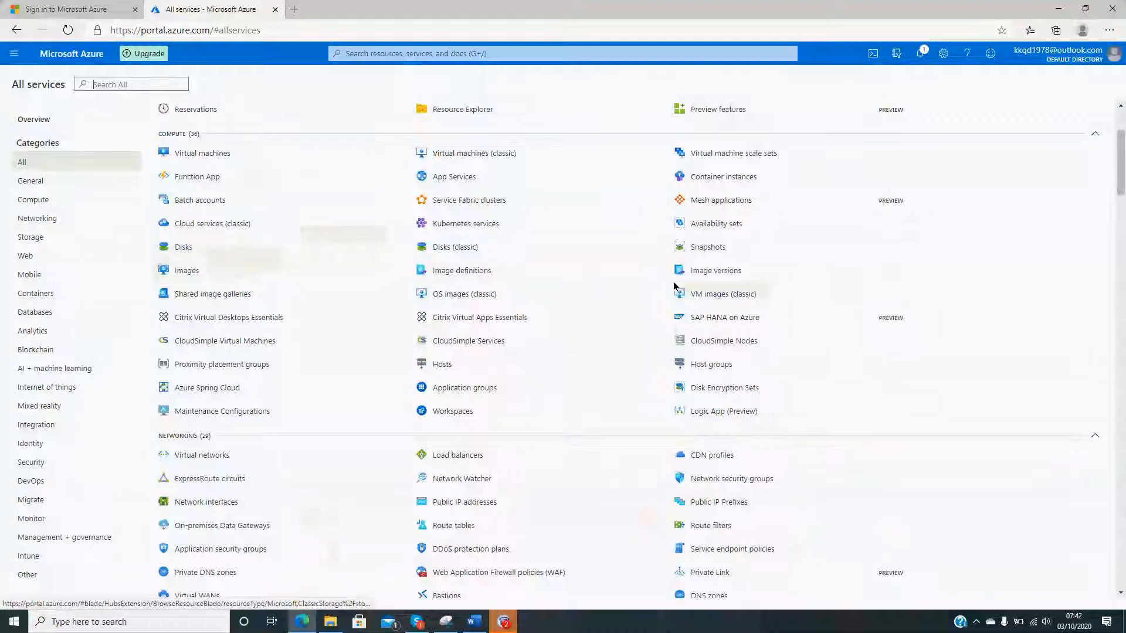
mouse_move(754, 288)
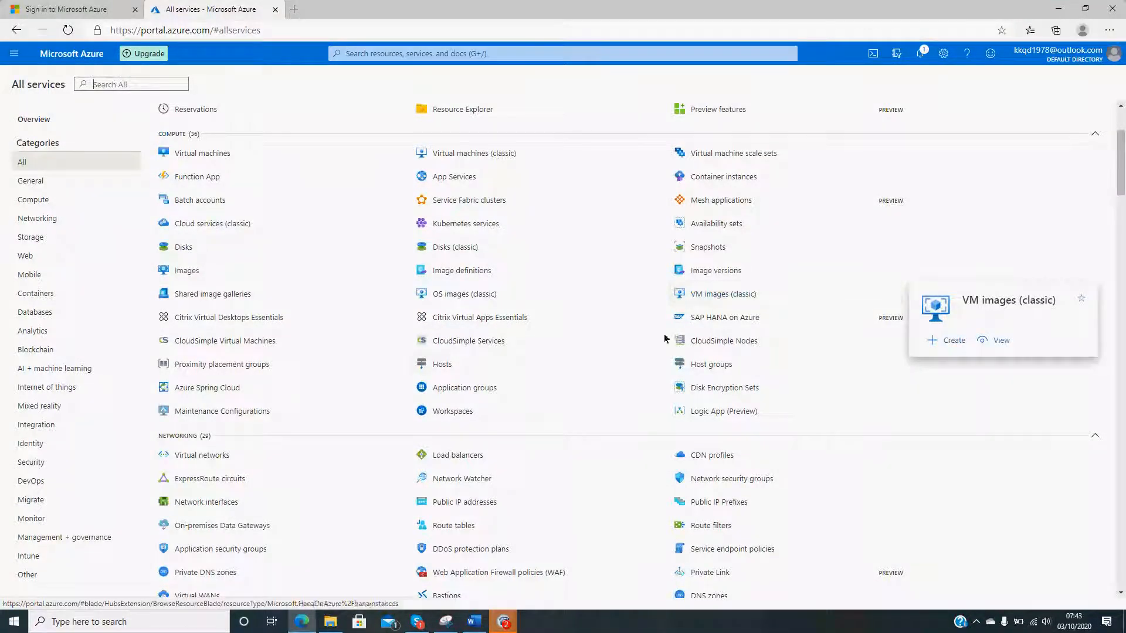
mouse_move(567, 347)
scroll(567, 347, up, 3)
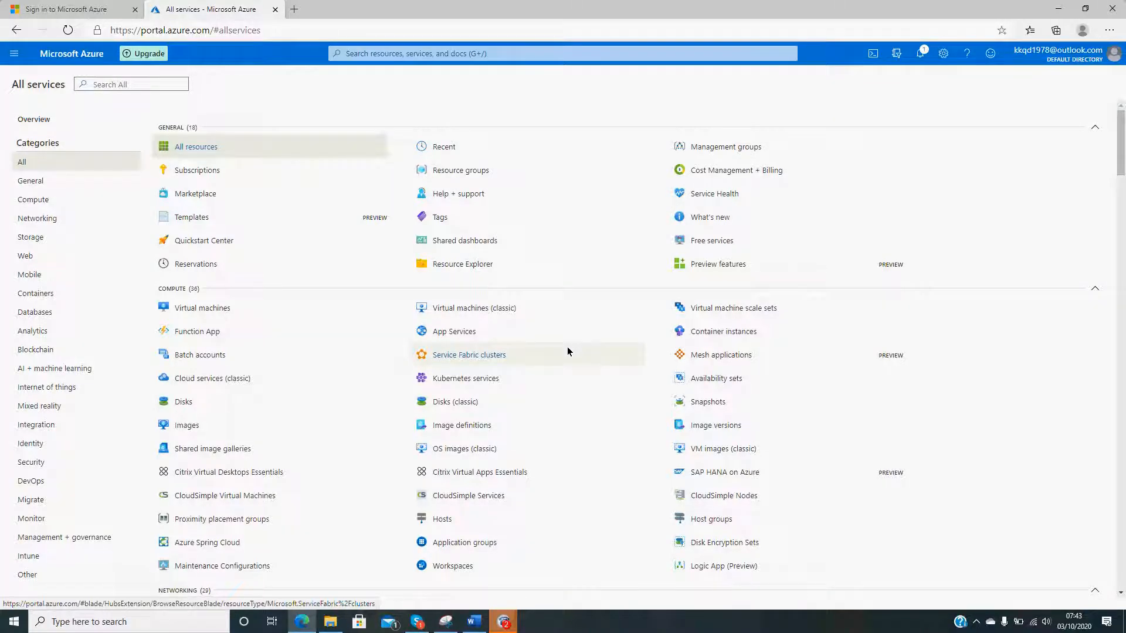
- View the existing virtual machines and return to the complete list of all services
click(225, 309)
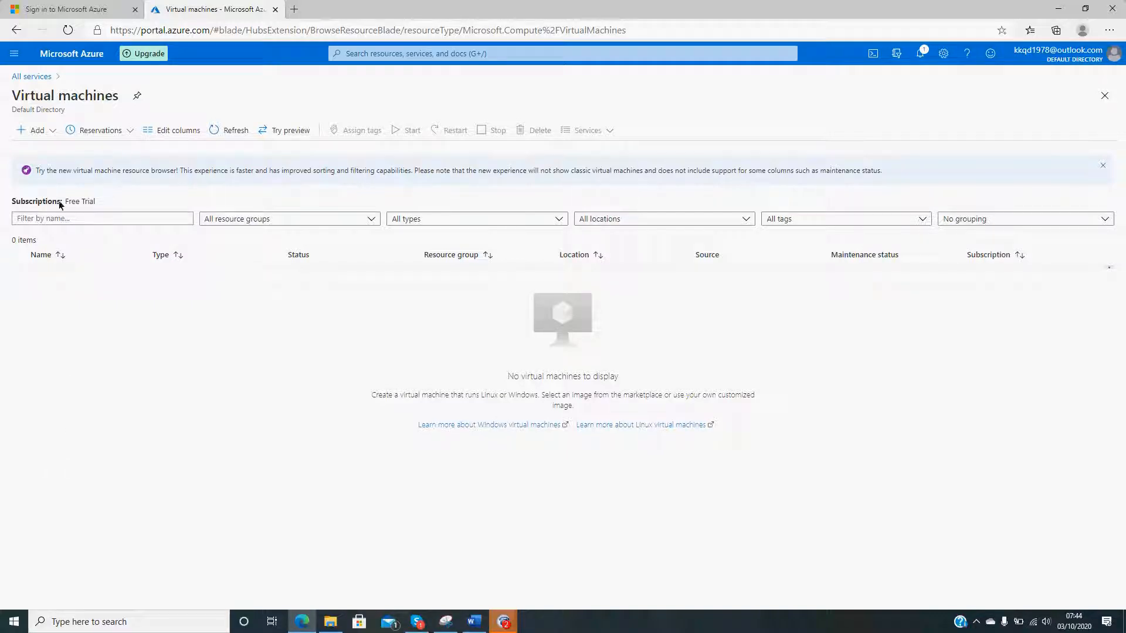
click(35, 77)
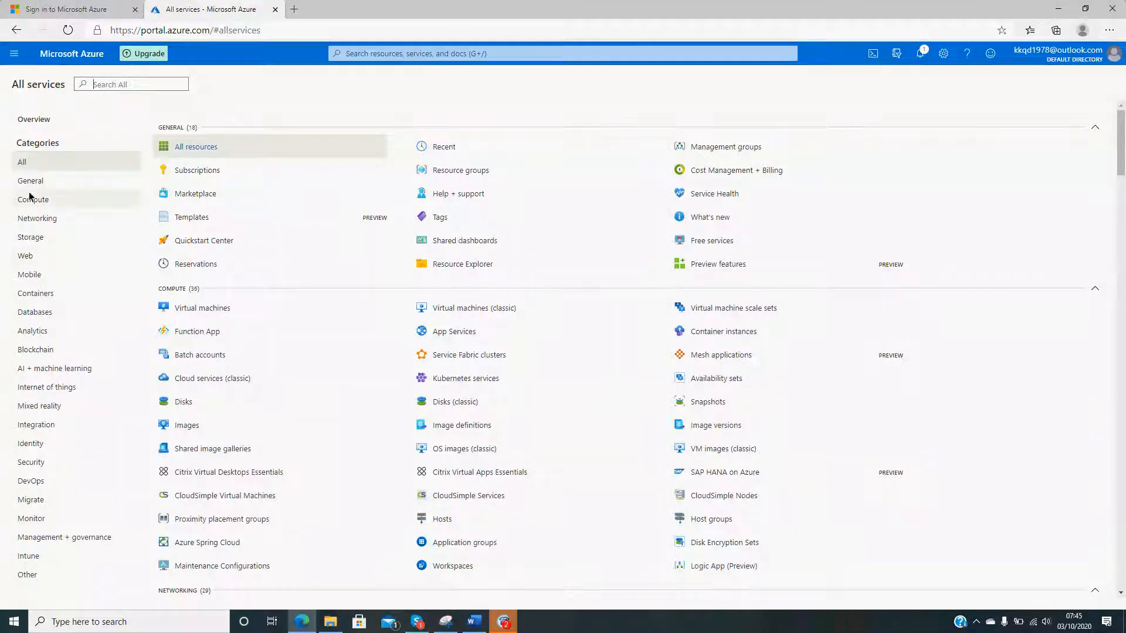
click(29, 163)
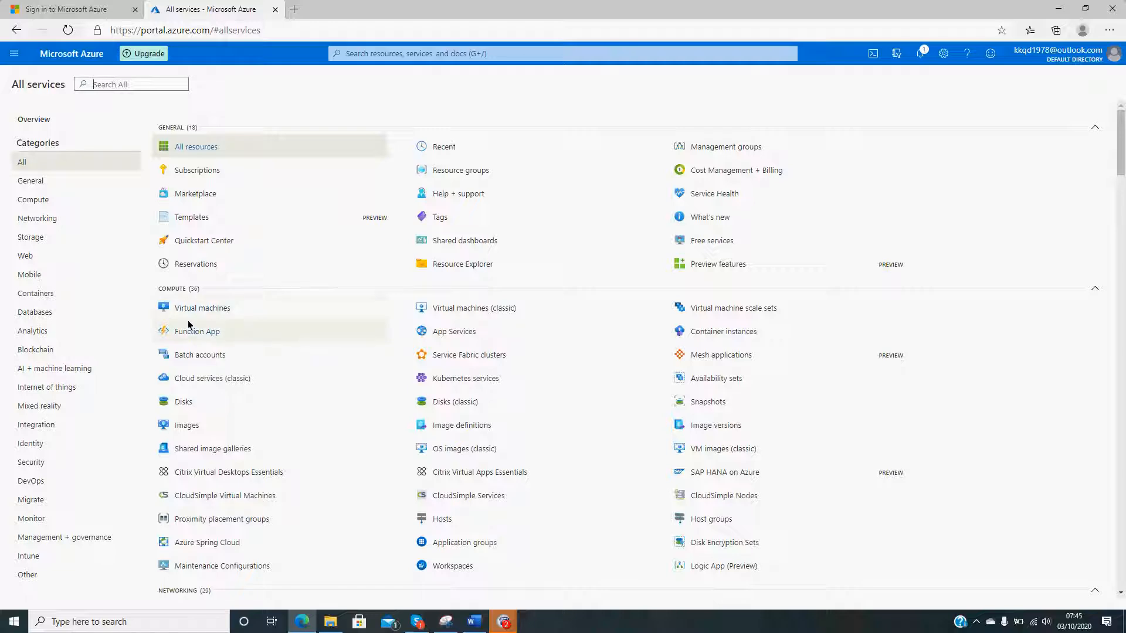
- Open the Virtual machines service and start creating a new virtual machine without a preset configuration
mouse_move(201, 312)
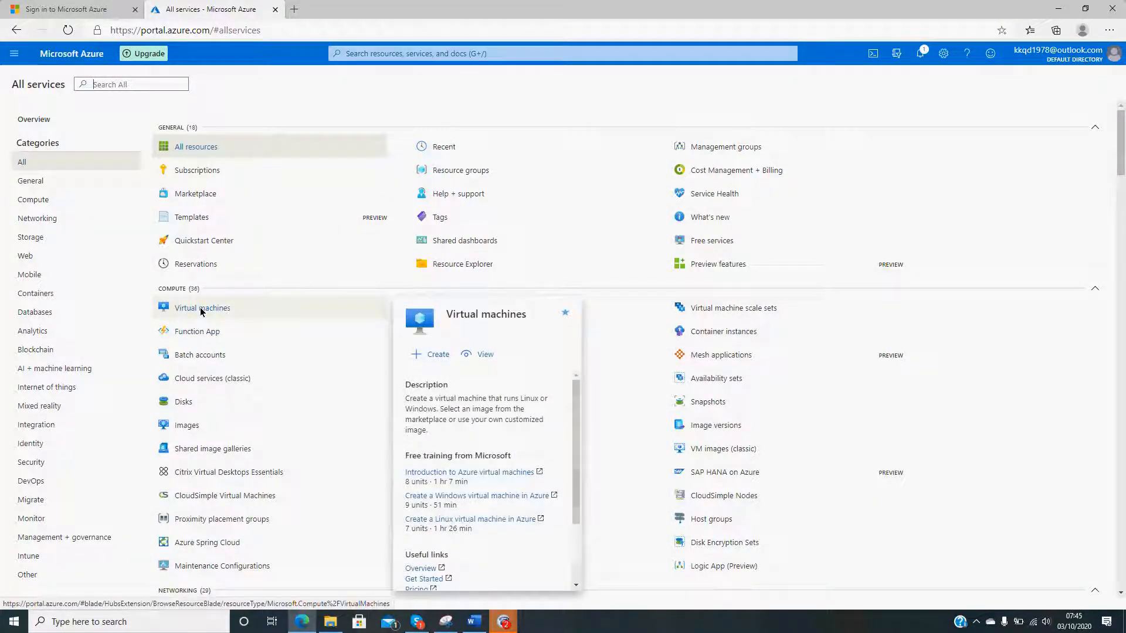
click(200, 309)
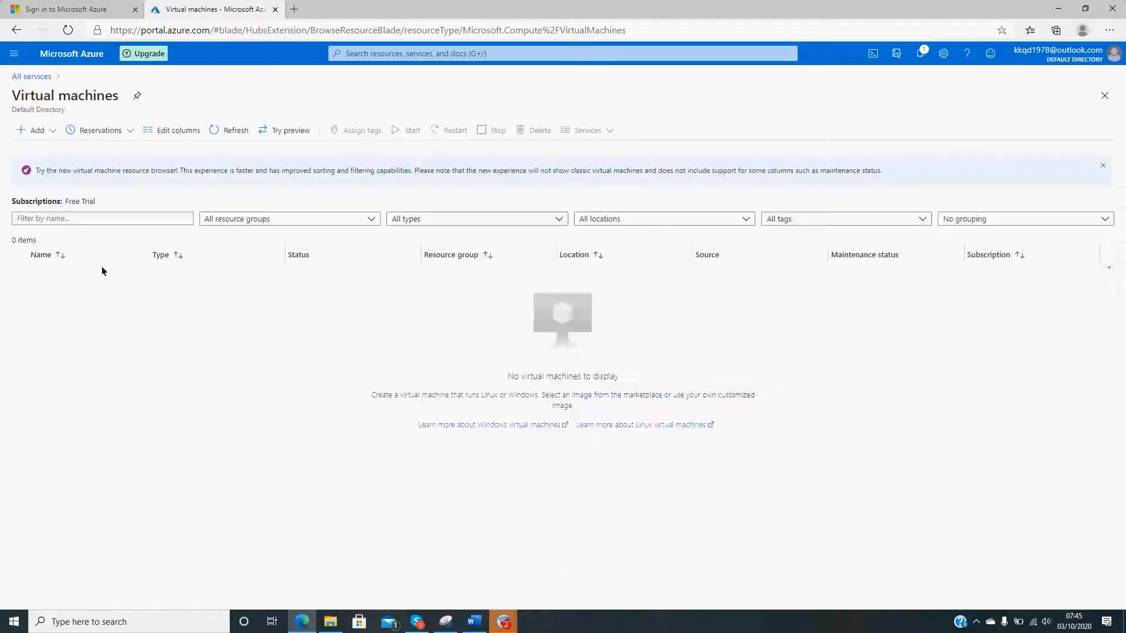
click(41, 132)
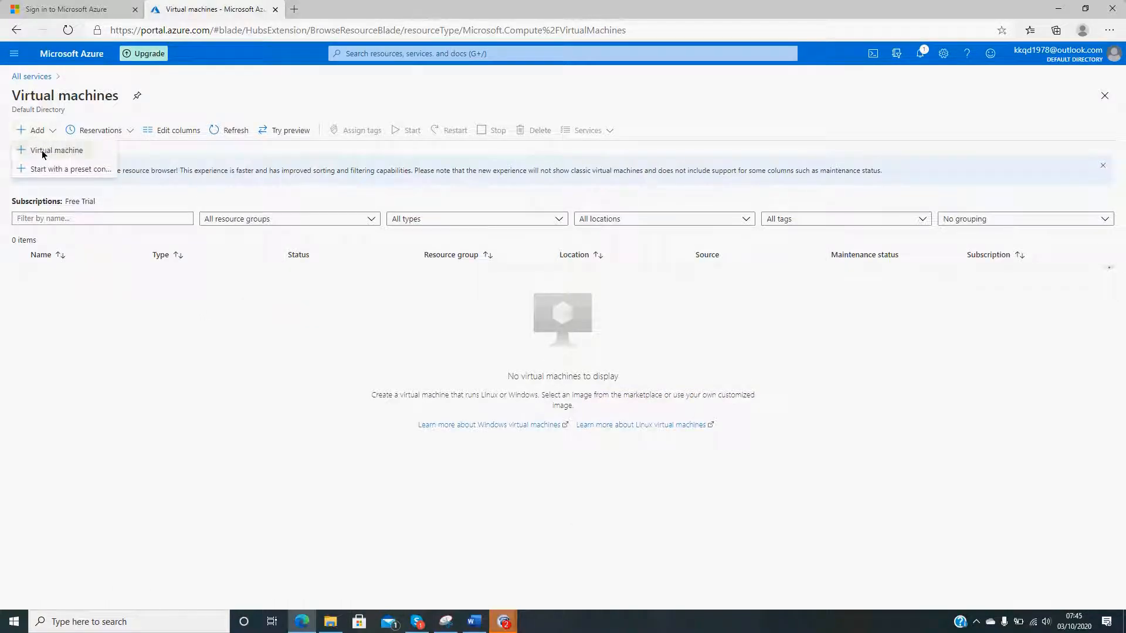
click(42, 154)
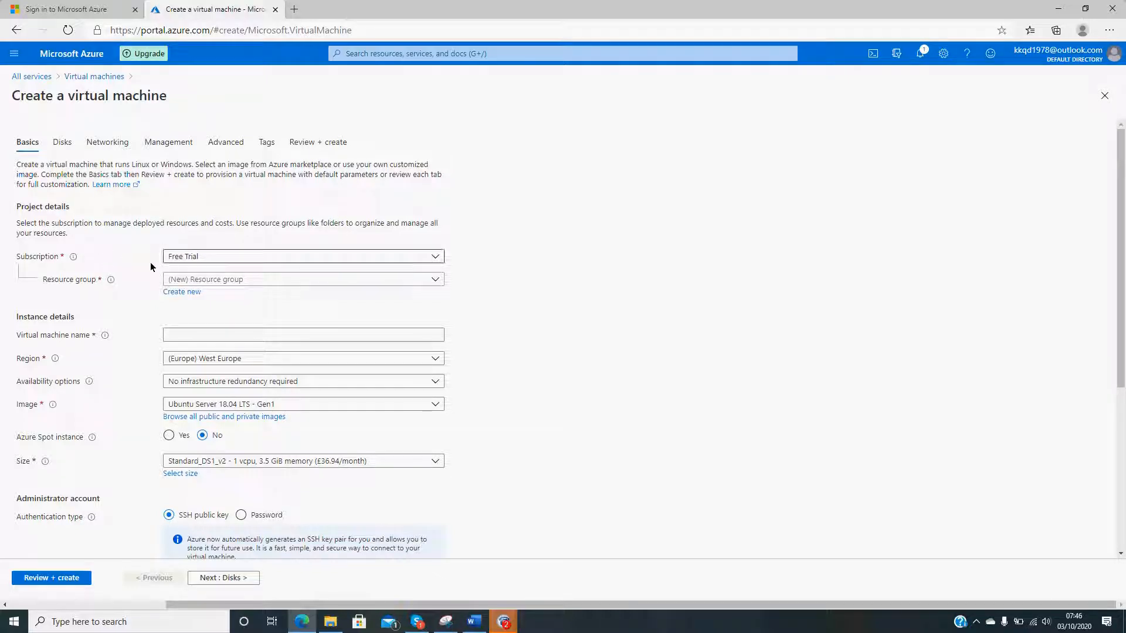
- Assign the virtual machine to the Free Trial subscription and the existing resource group that carries the owner's name
click(202, 257)
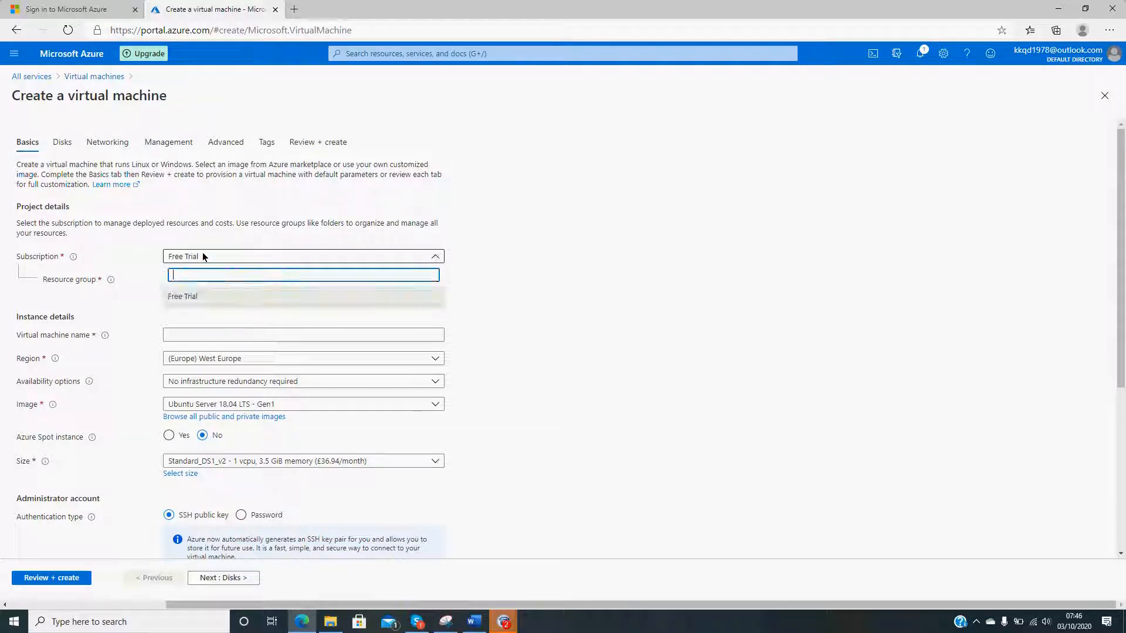
click(196, 297)
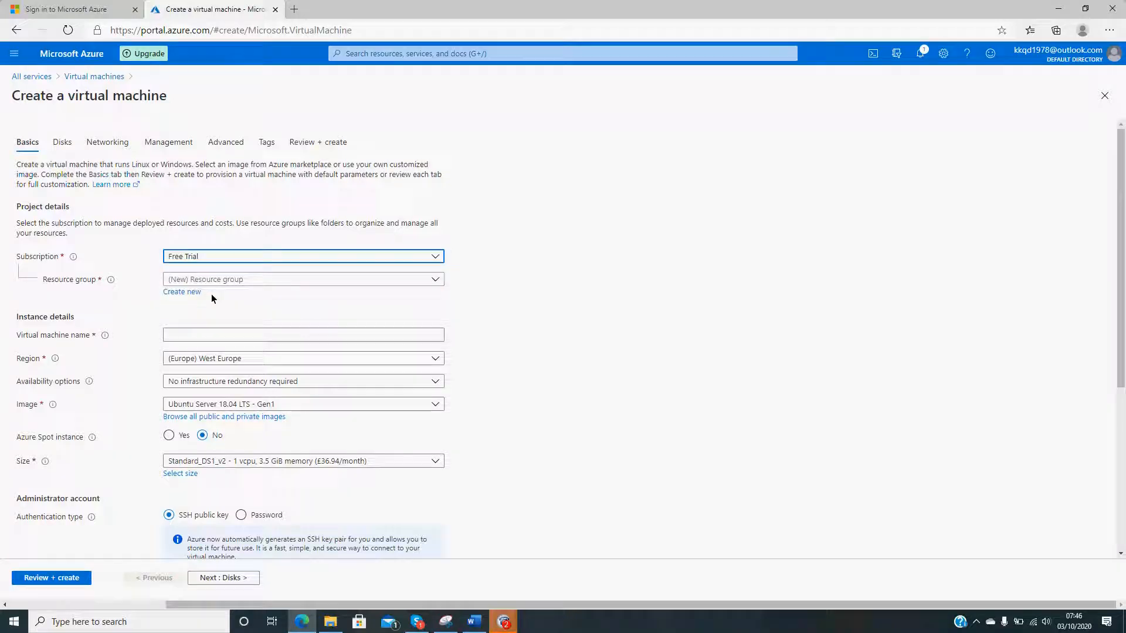
click(242, 284)
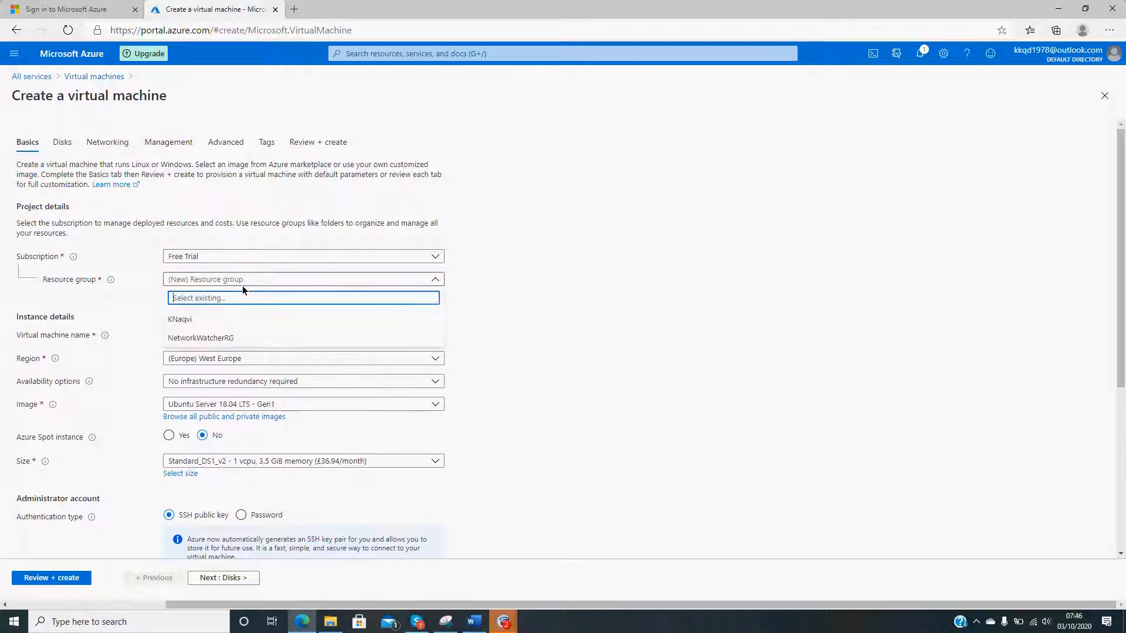
click(213, 318)
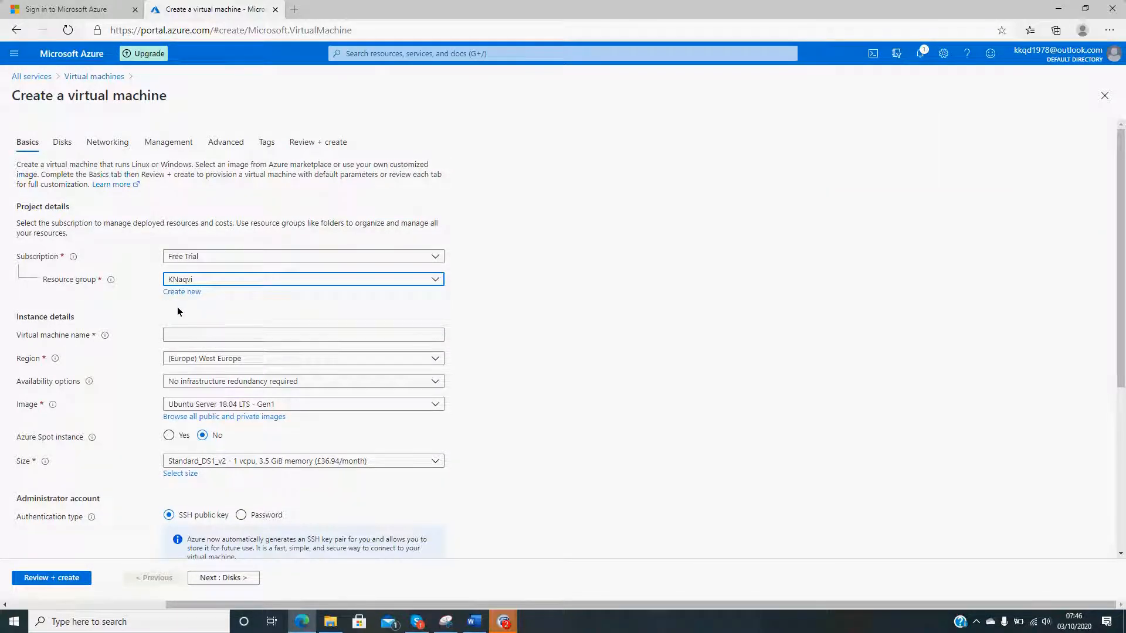
- Name the virtual machine TestAzure
click(166, 335)
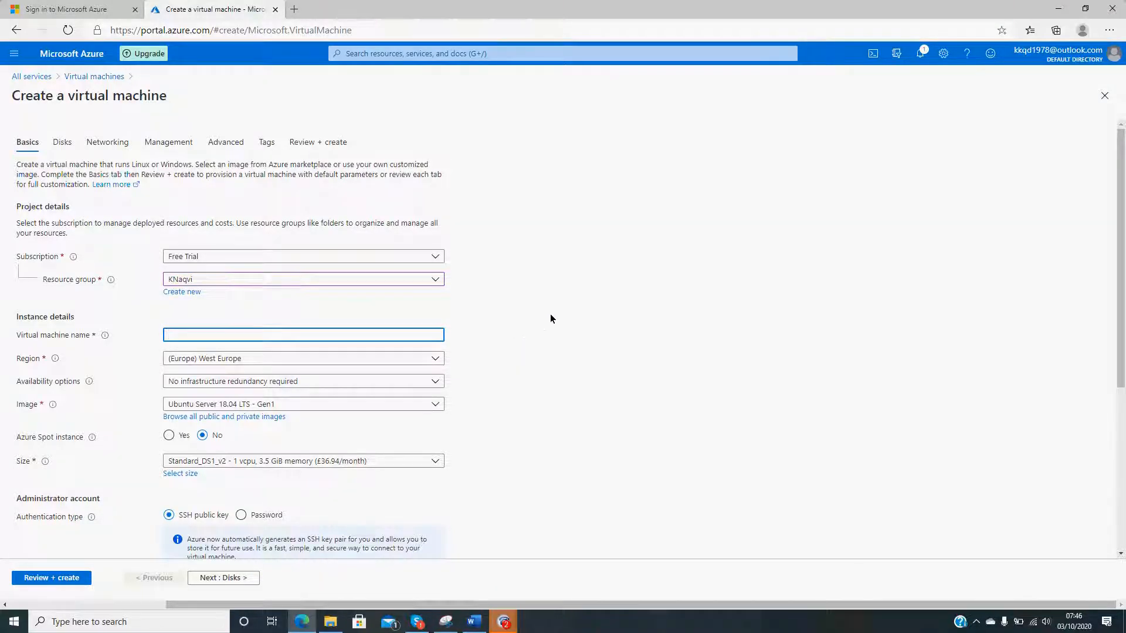
text(A)
key(BackSpace)
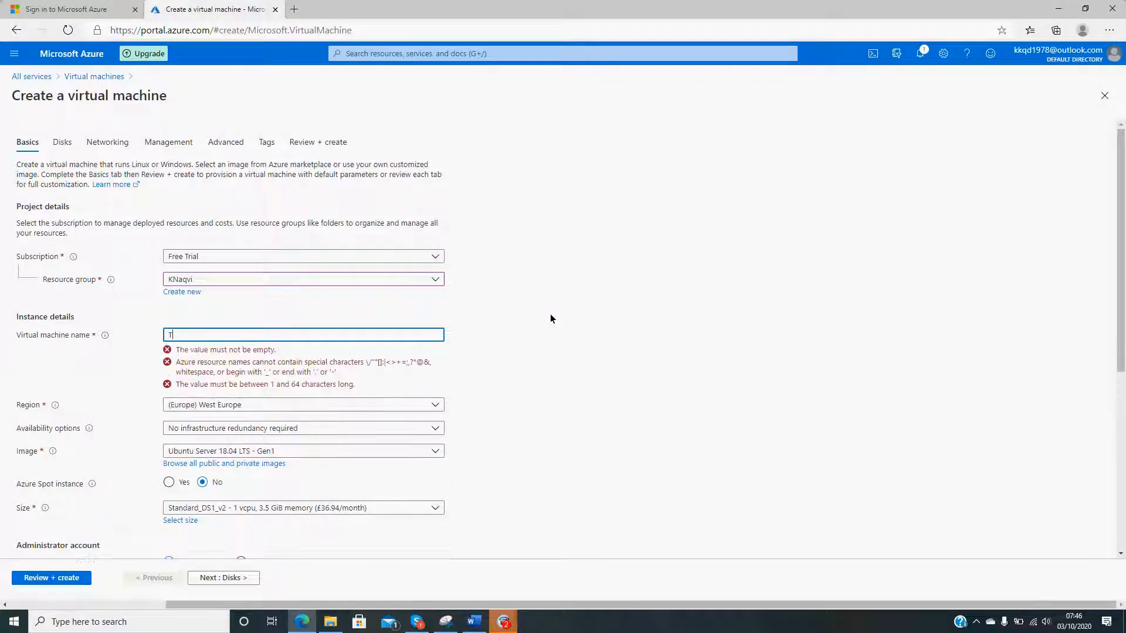
text(Test Azure)
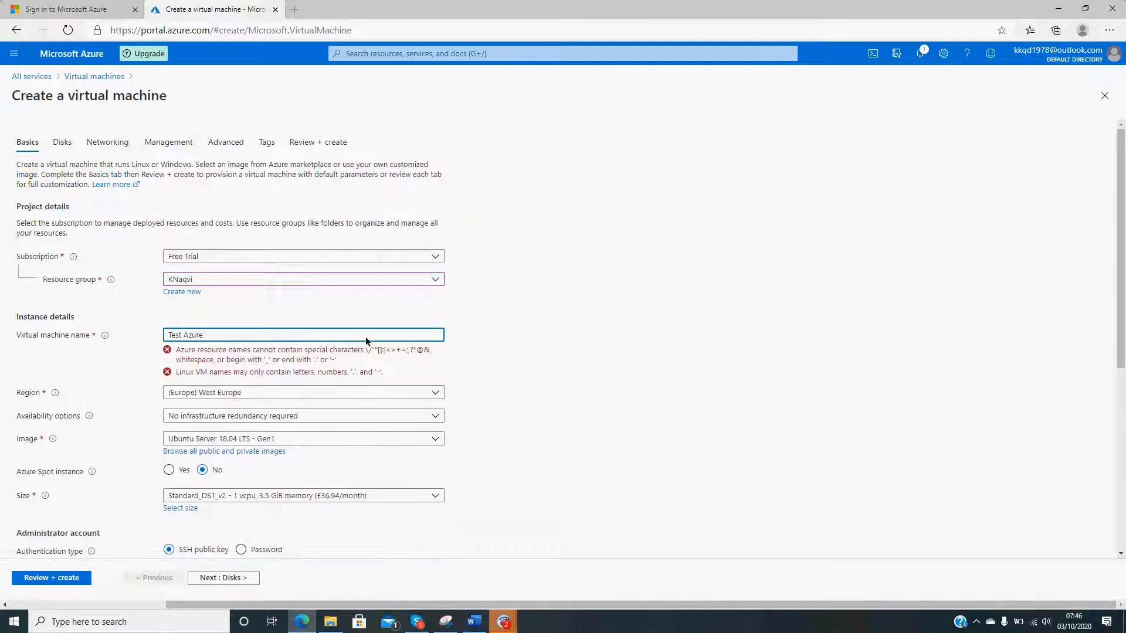
click(185, 336)
key(BackSpace)
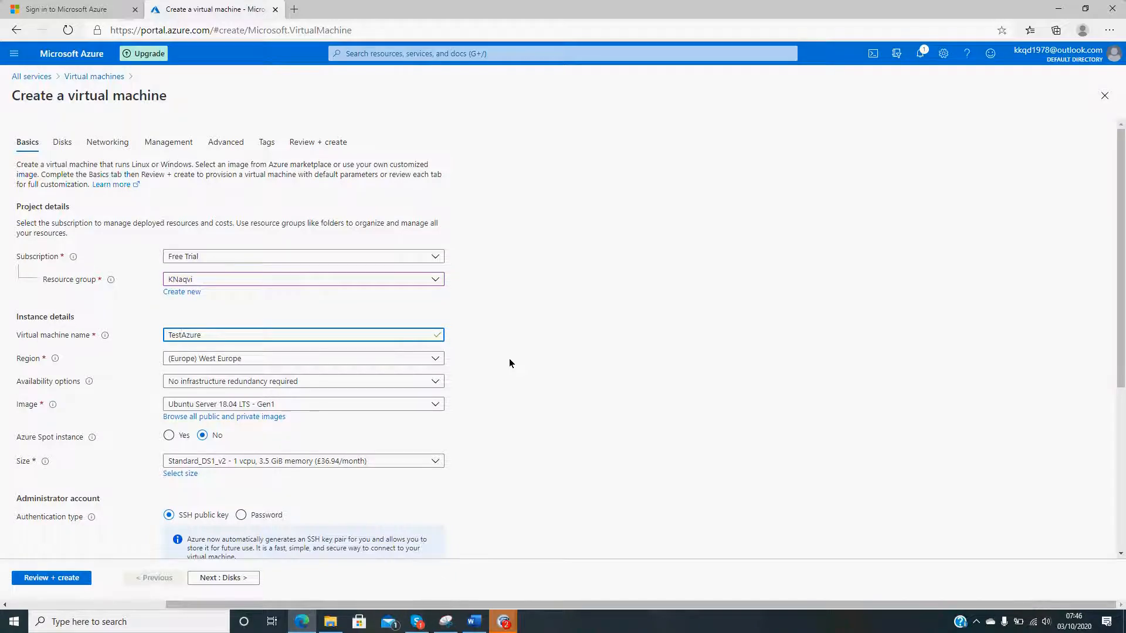
- Choose (Europe) West Europe as the virtual machine's region
click(403, 358)
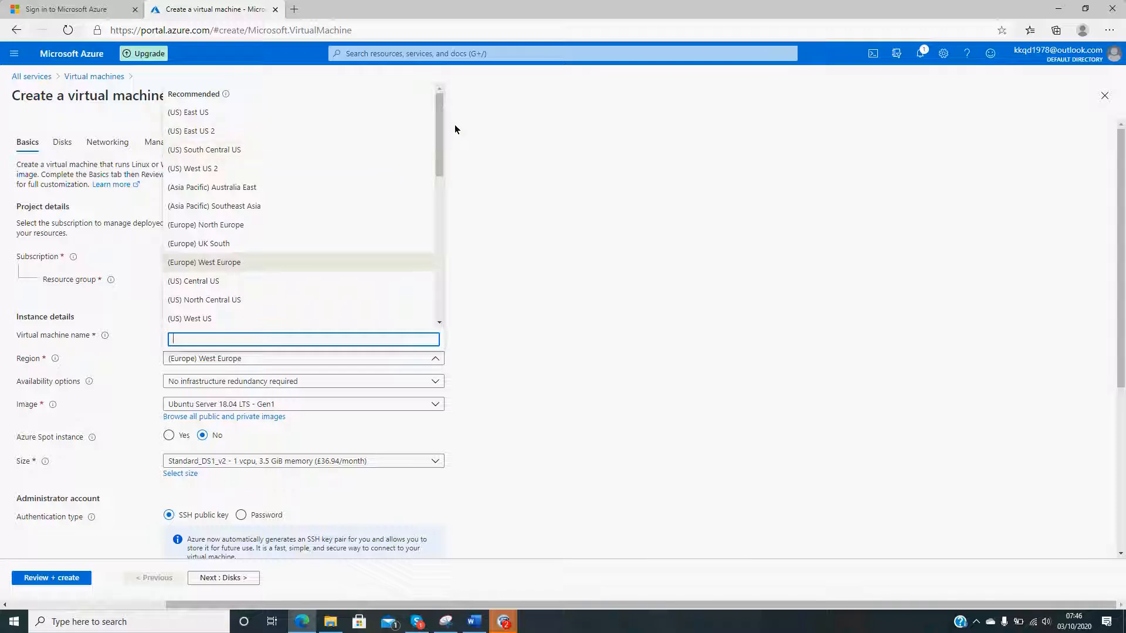
mouse_move(440, 121)
mouse_down()
mouse_move(437, 293)
mouse_move(431, 119)
mouse_up()
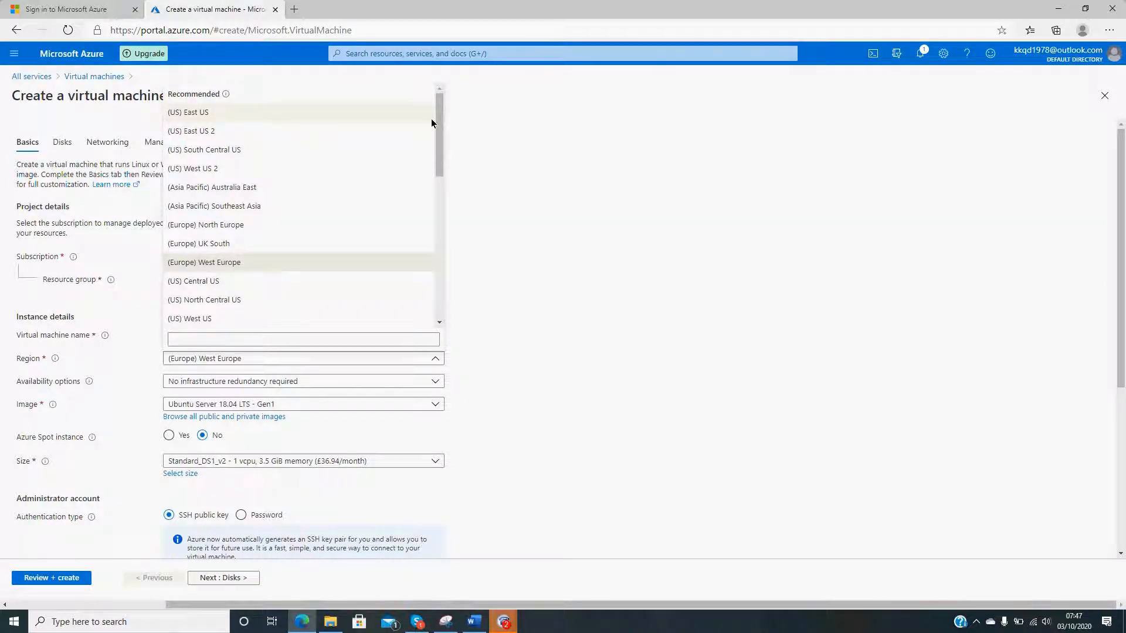
click(211, 263)
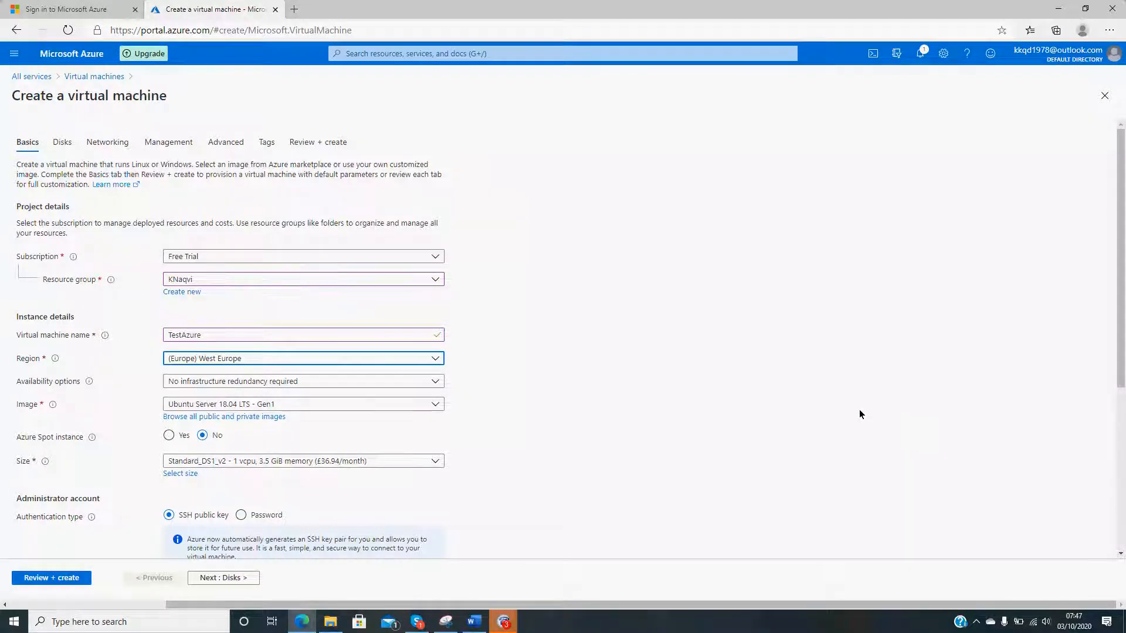
- Examine the regions and the availability options offered for the virtual machine
click(288, 359)
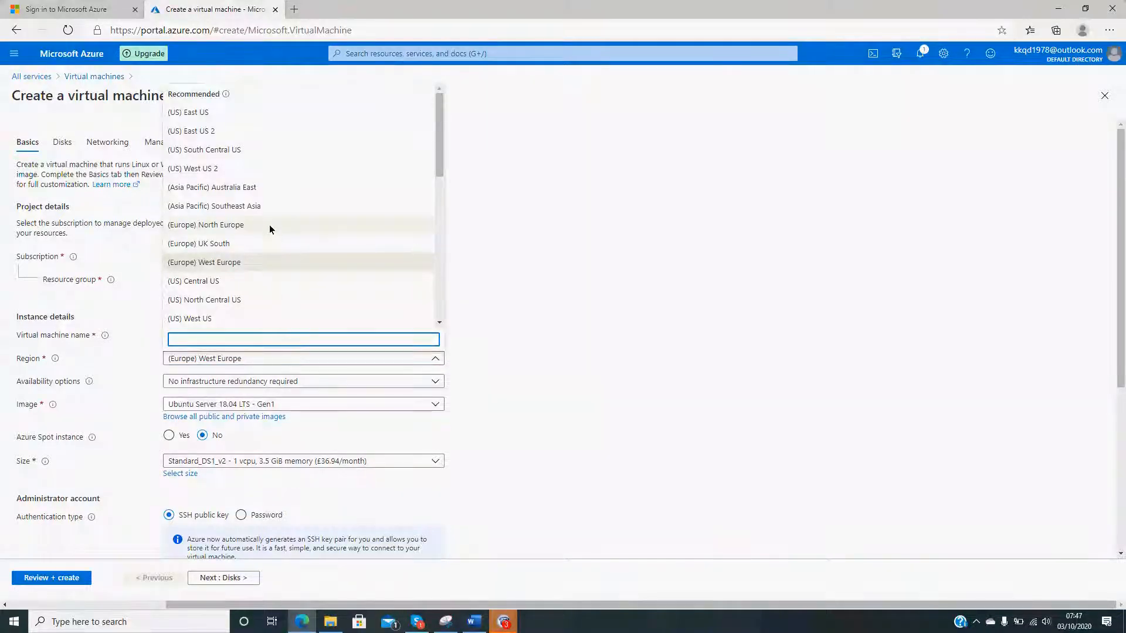
scroll(269, 220, down, 3)
scroll(266, 277, down, 2)
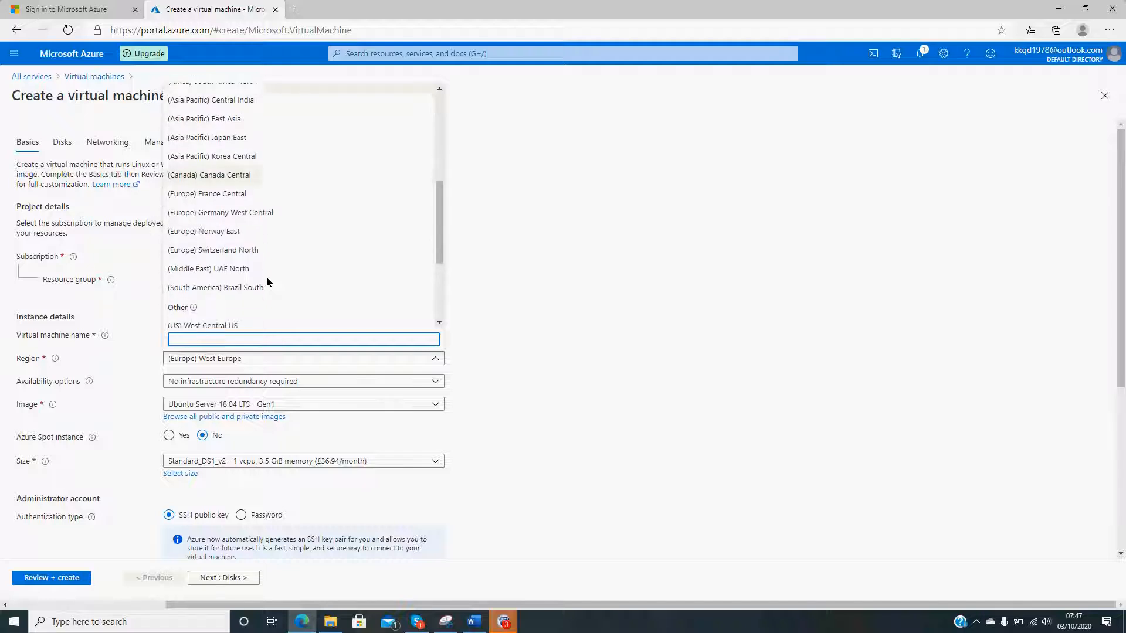
click(671, 310)
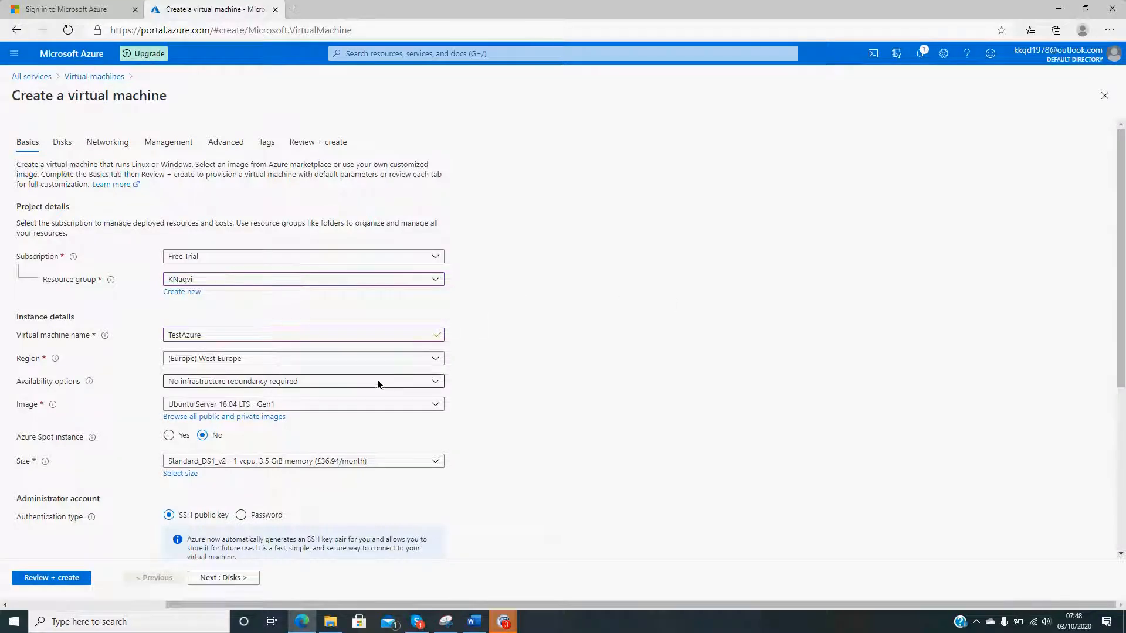
click(377, 359)
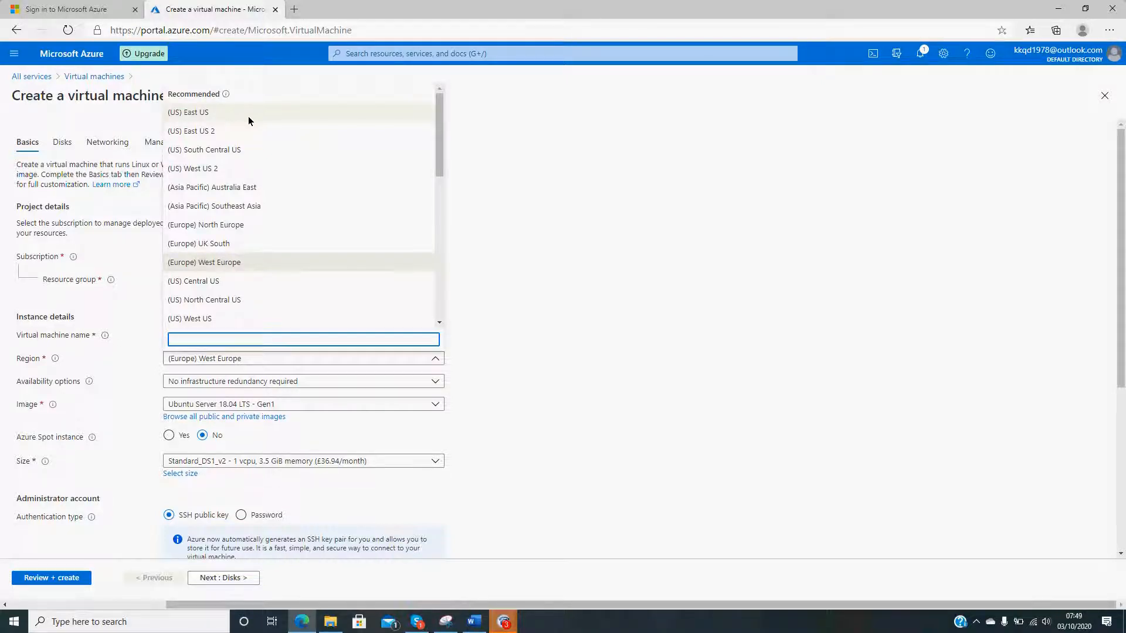
click(677, 310)
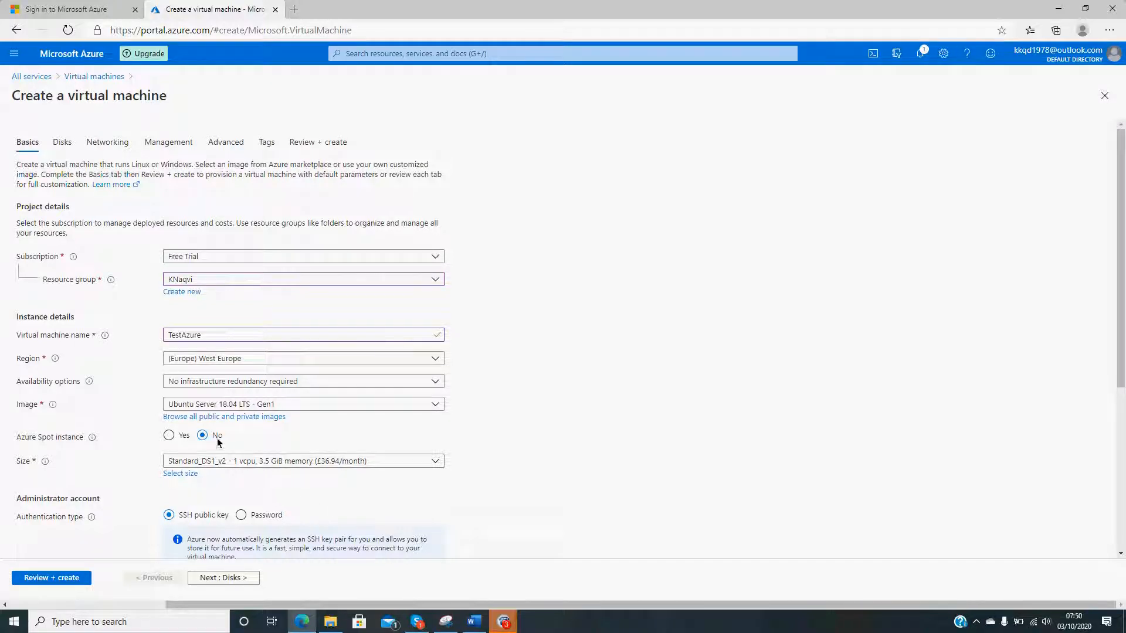
click(278, 382)
click(506, 375)
click(353, 383)
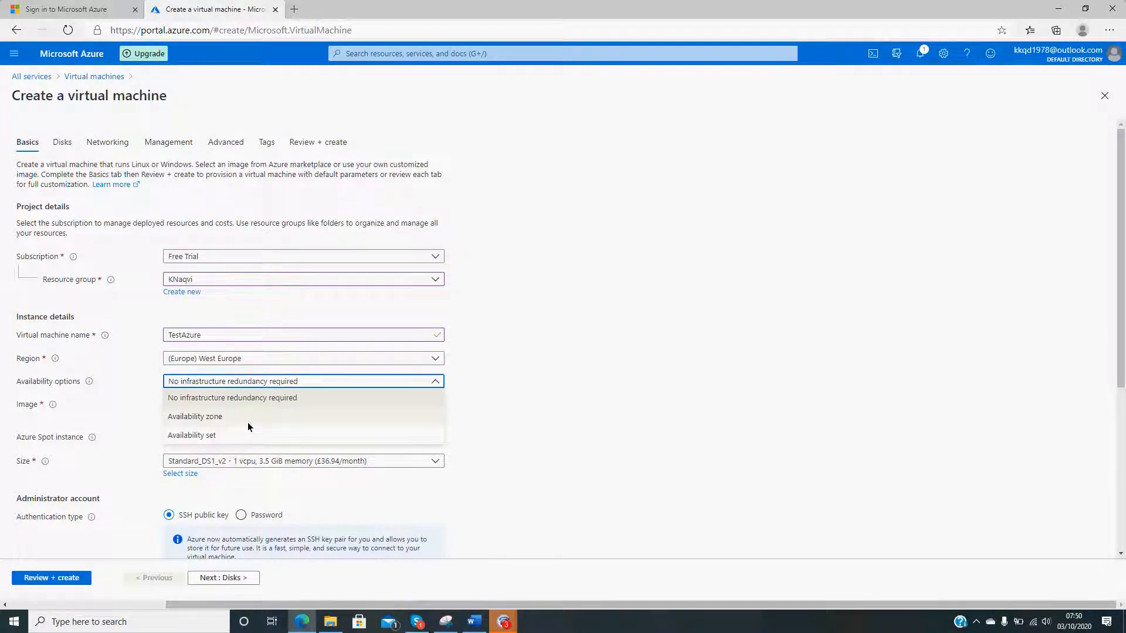
click(571, 410)
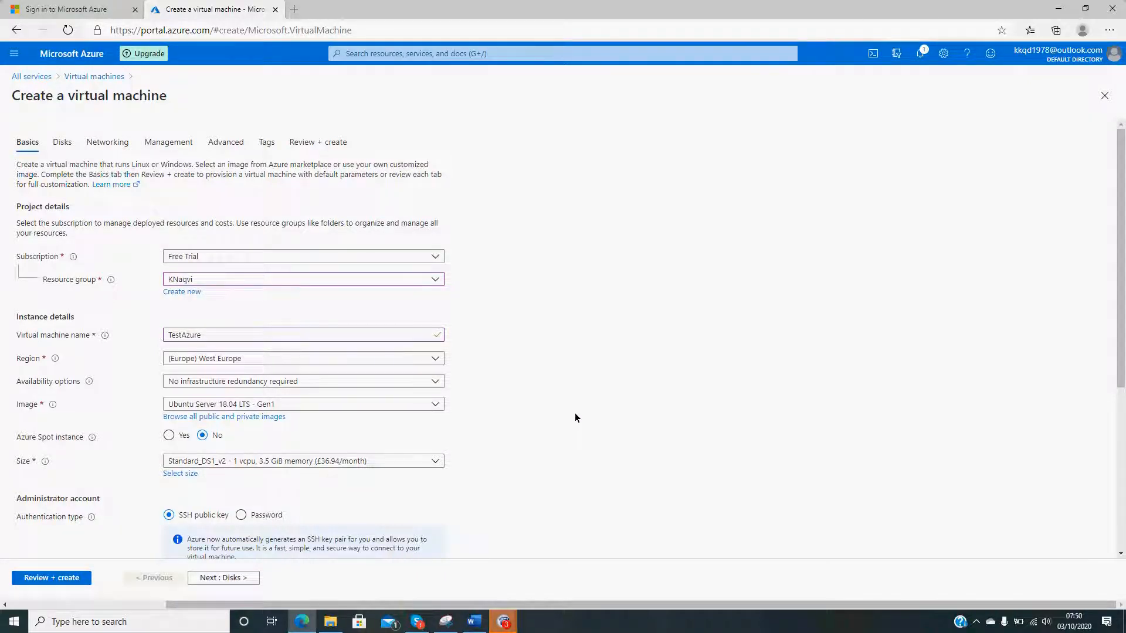
- Set the virtual machine's image to Windows Server 2019 Datacenter - Gen1 and its size to Standard_DS1_v2
click(405, 404)
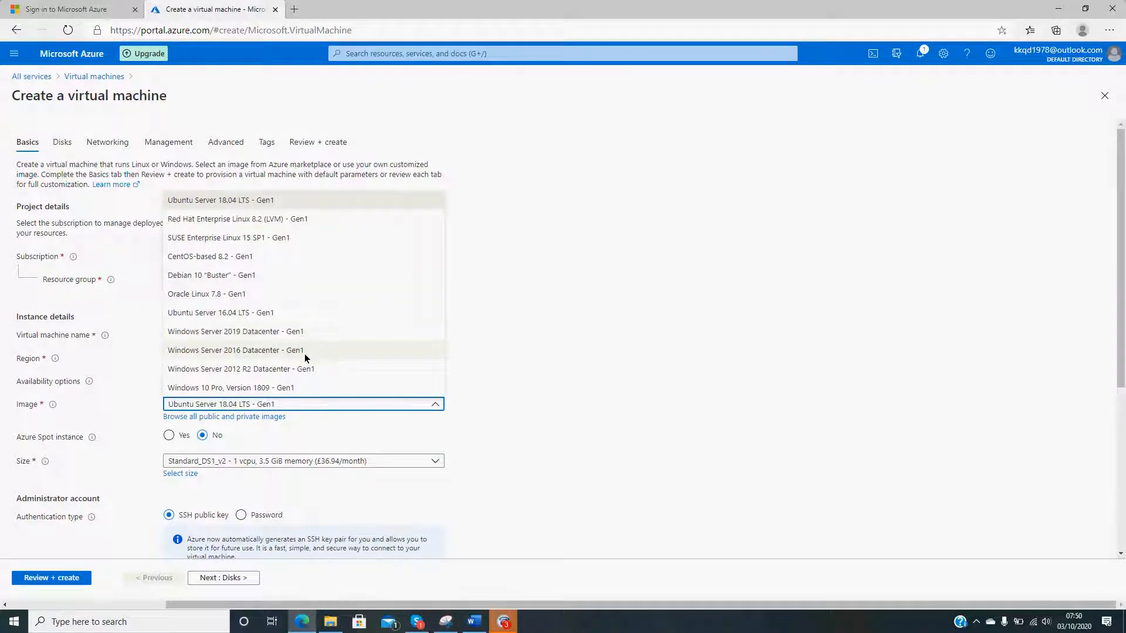
click(328, 332)
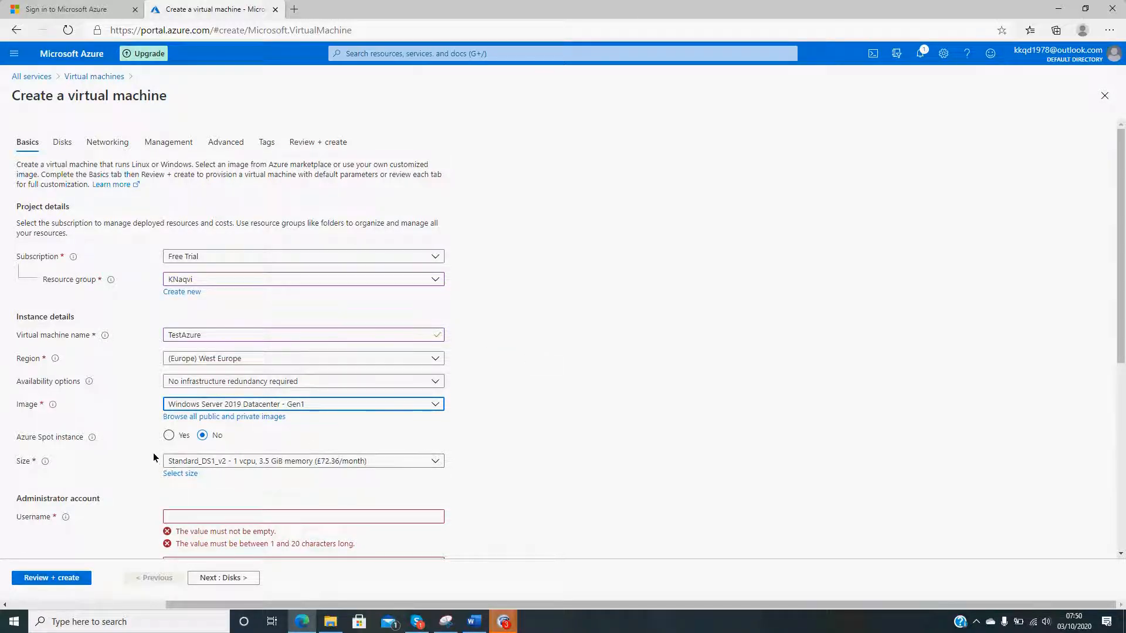
click(201, 461)
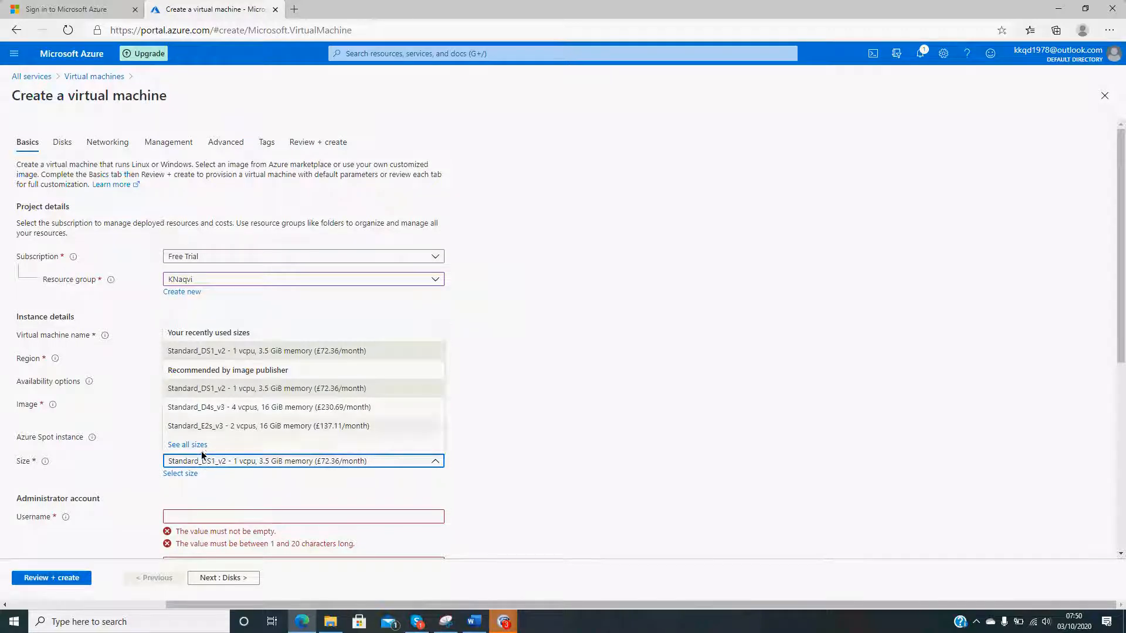
click(260, 352)
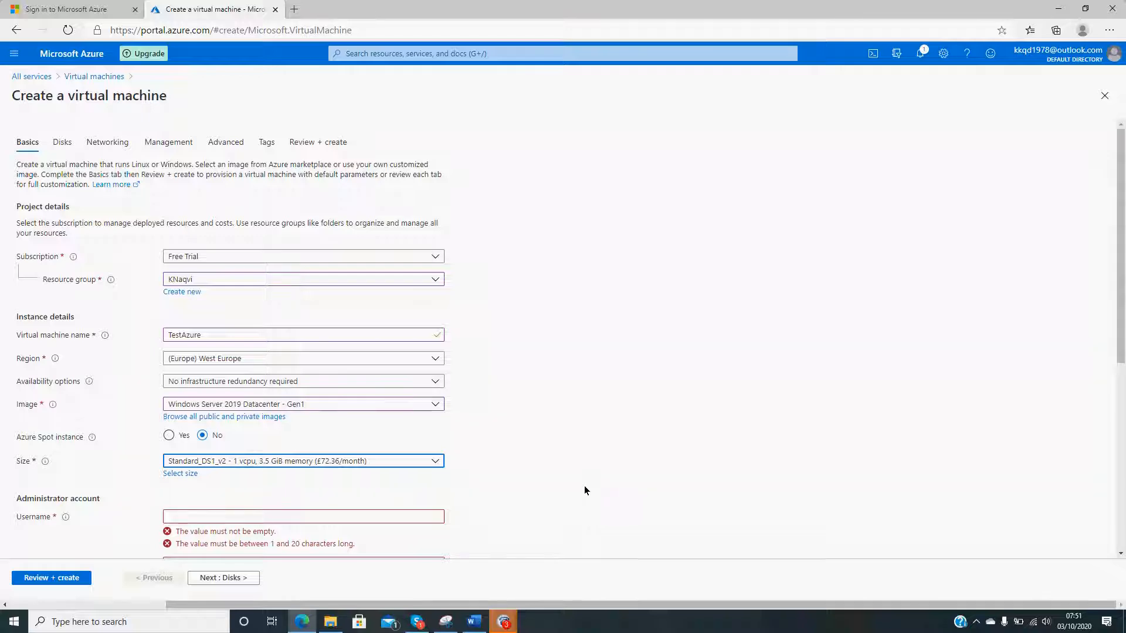
- Enter the username for the virtual machine's administrator account
scroll(584, 490, down, 3)
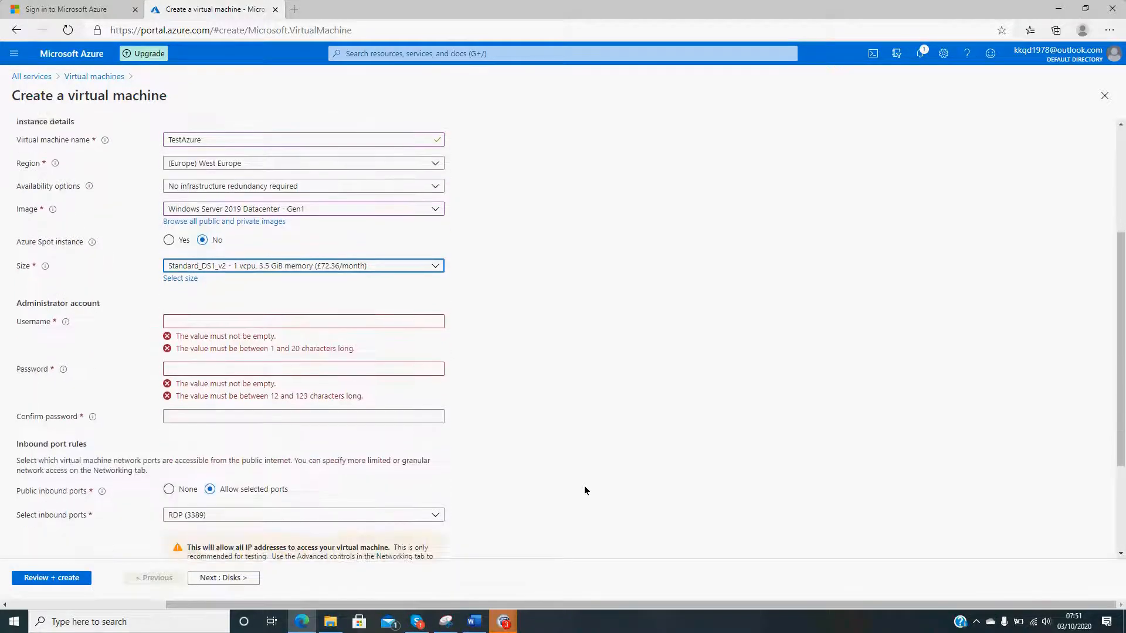
click(170, 319)
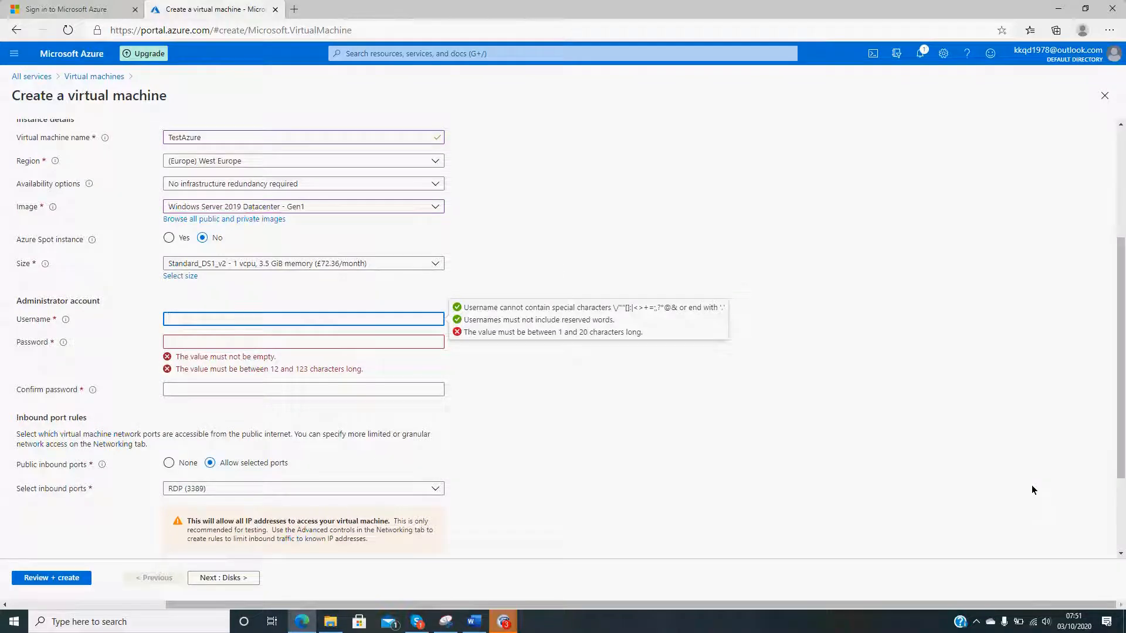
text(Khurram101)
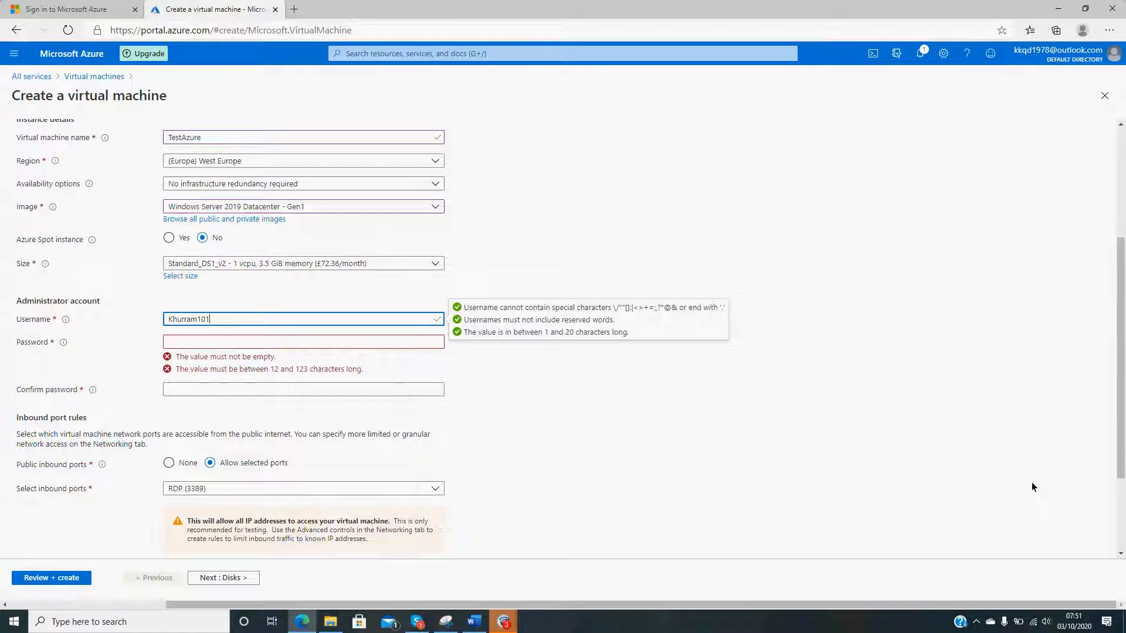
- Enter and confirm the administrator account's password
click(195, 344)
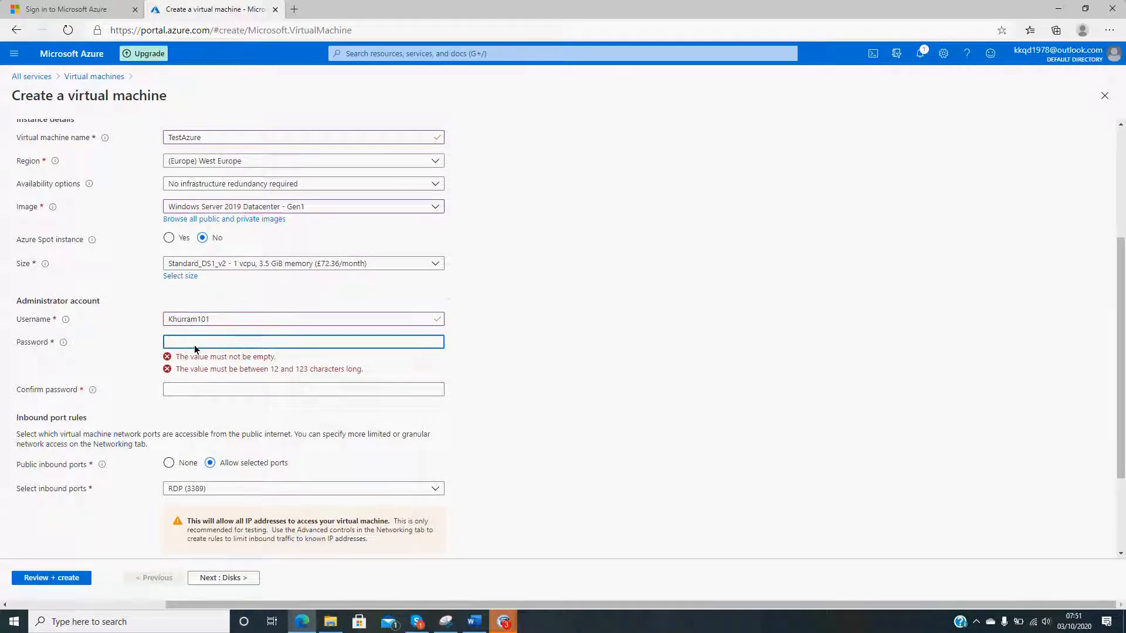
text(P)
text(•)
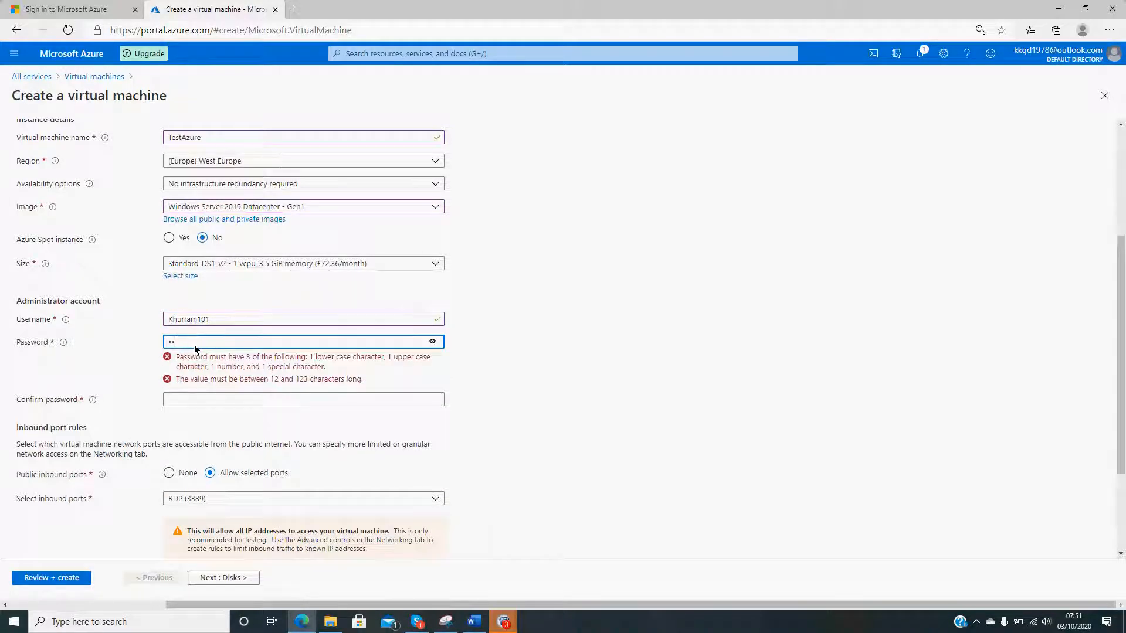
text(••••••••••)
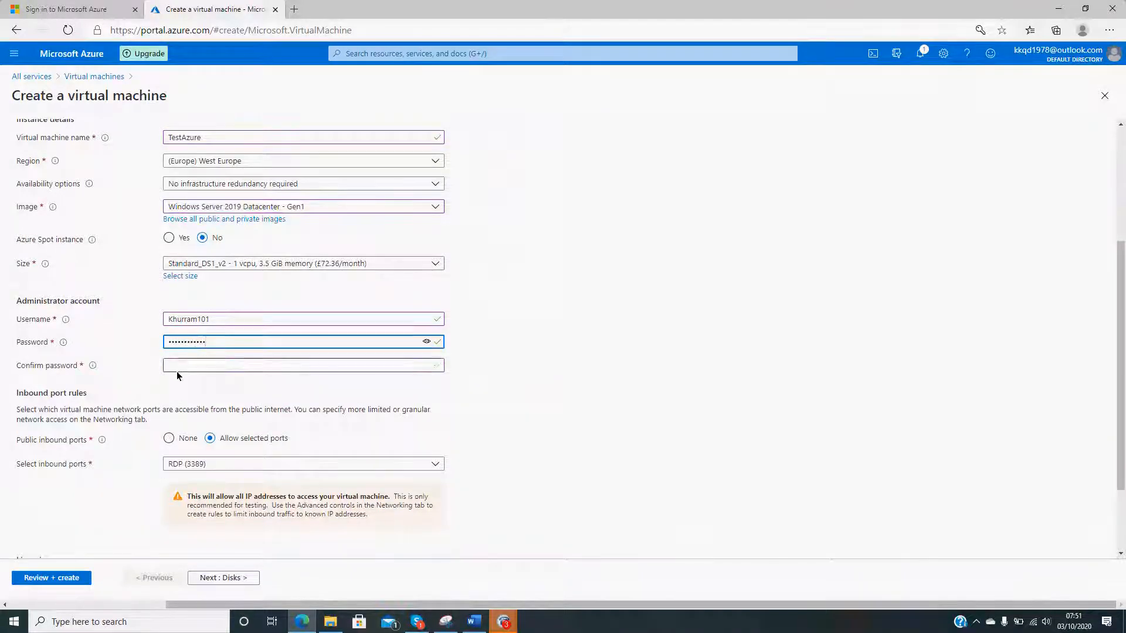
click(177, 365)
text(•••)
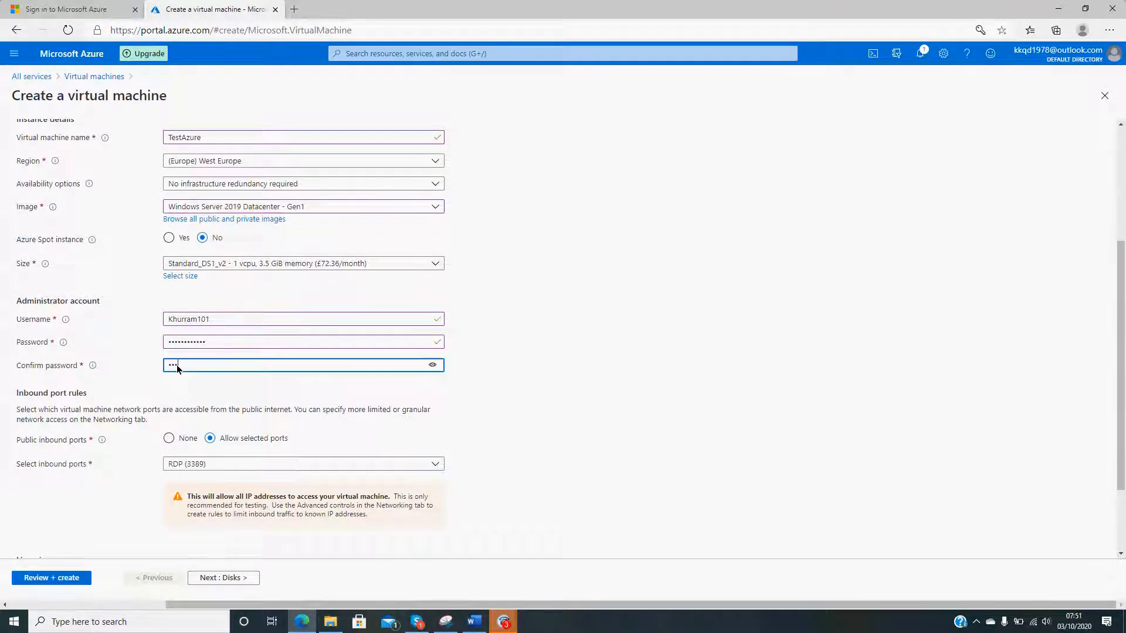
text(••••)
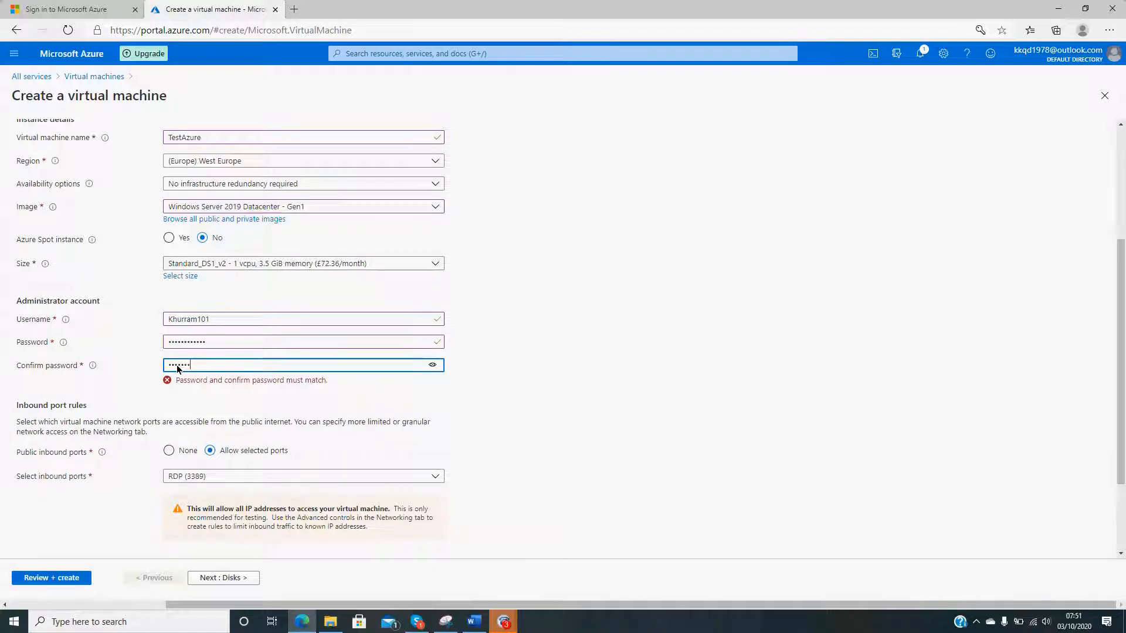
text(•••••)
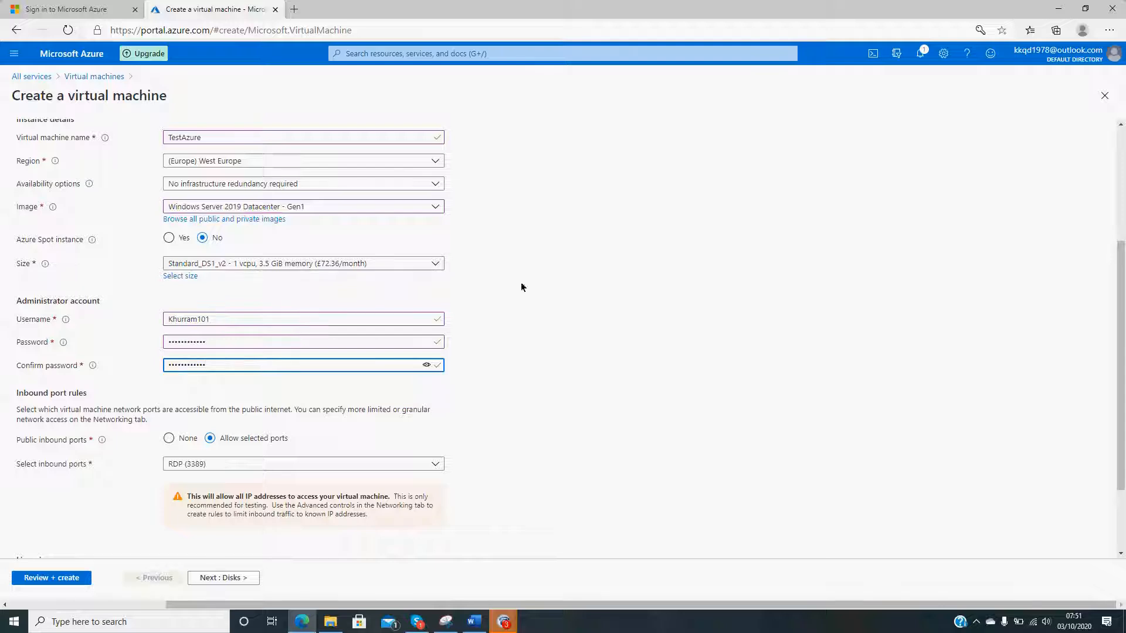
- Submit the virtual machine configuration for validation and review its hourly price and settings summary
click(891, 346)
scroll(886, 329, down, 1)
scroll(885, 330, down, 1)
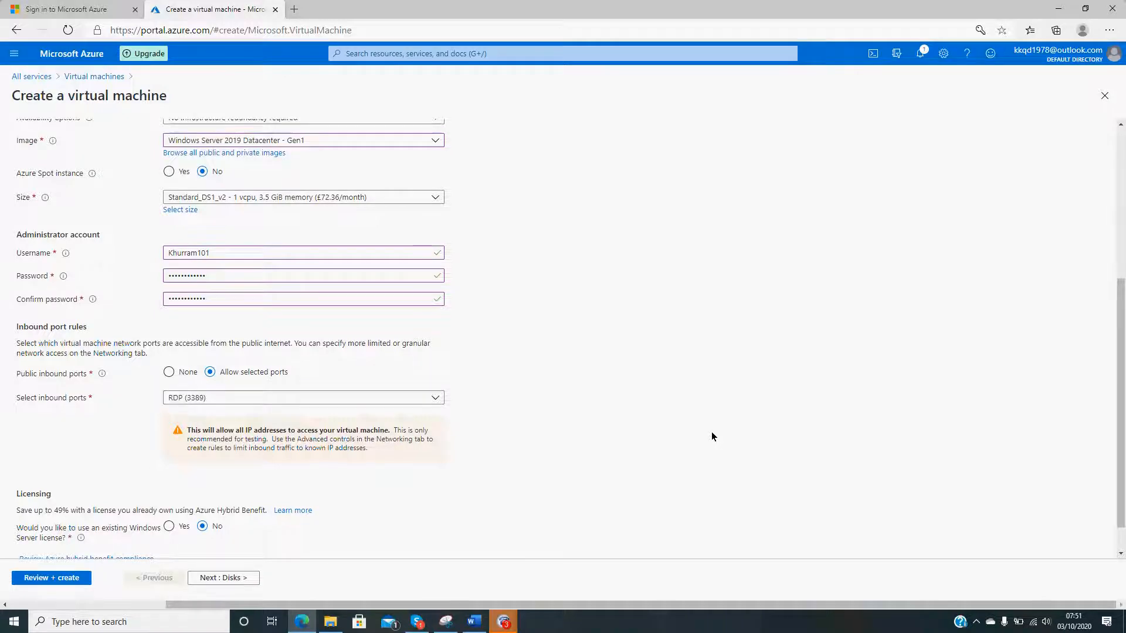
scroll(711, 436, down, 1)
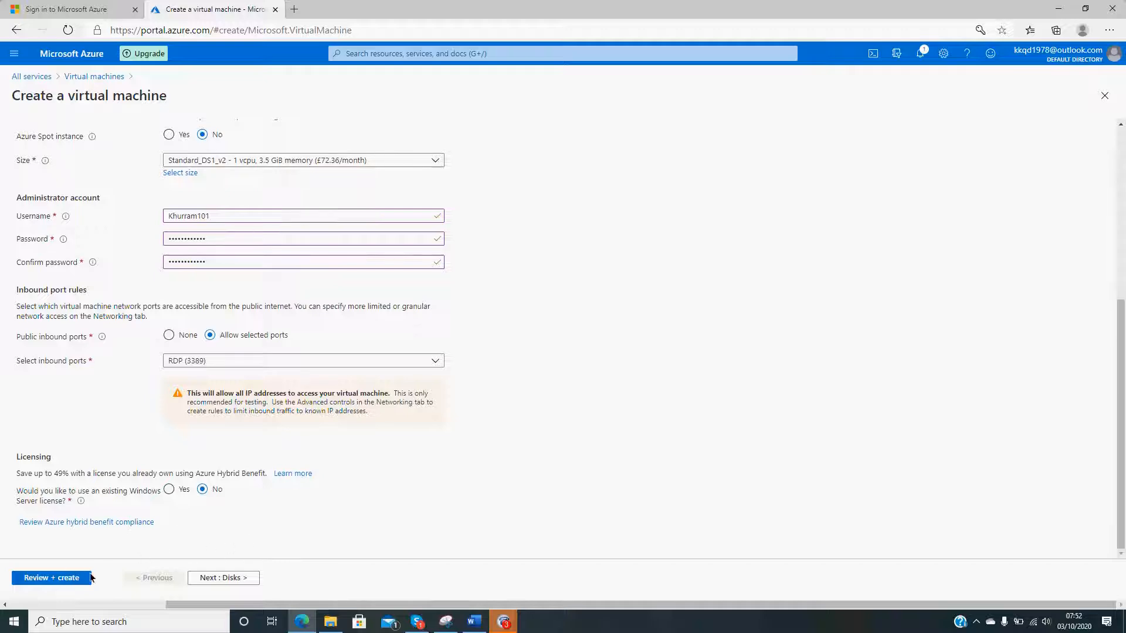
scroll(649, 551, up, 5)
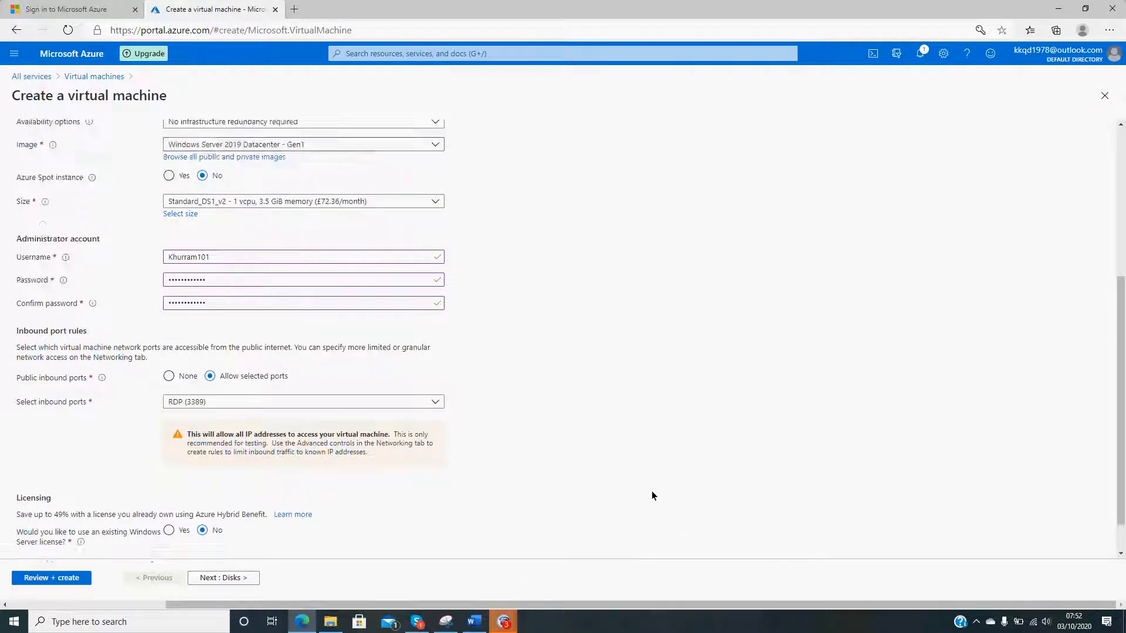
scroll(652, 497, down, 5)
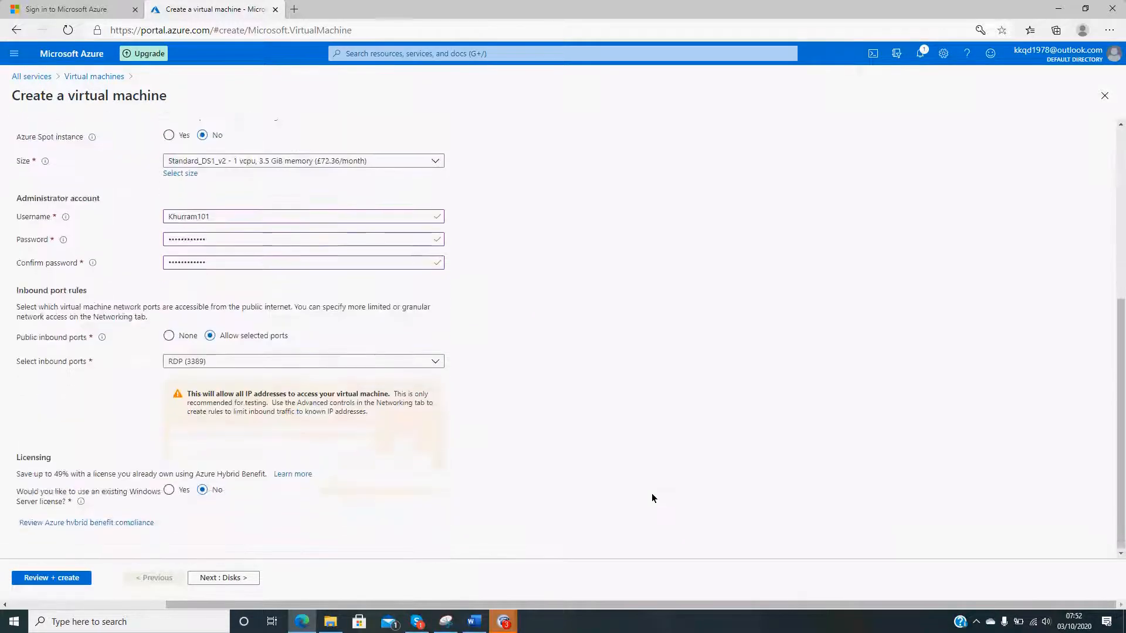
click(58, 577)
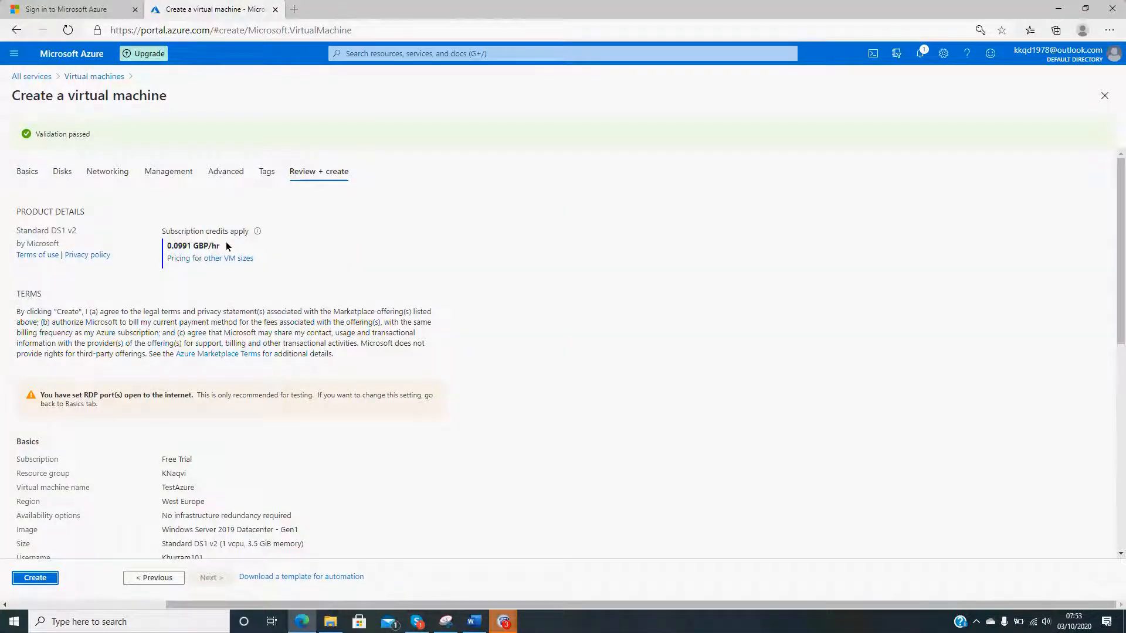
drag(227, 246, 167, 247)
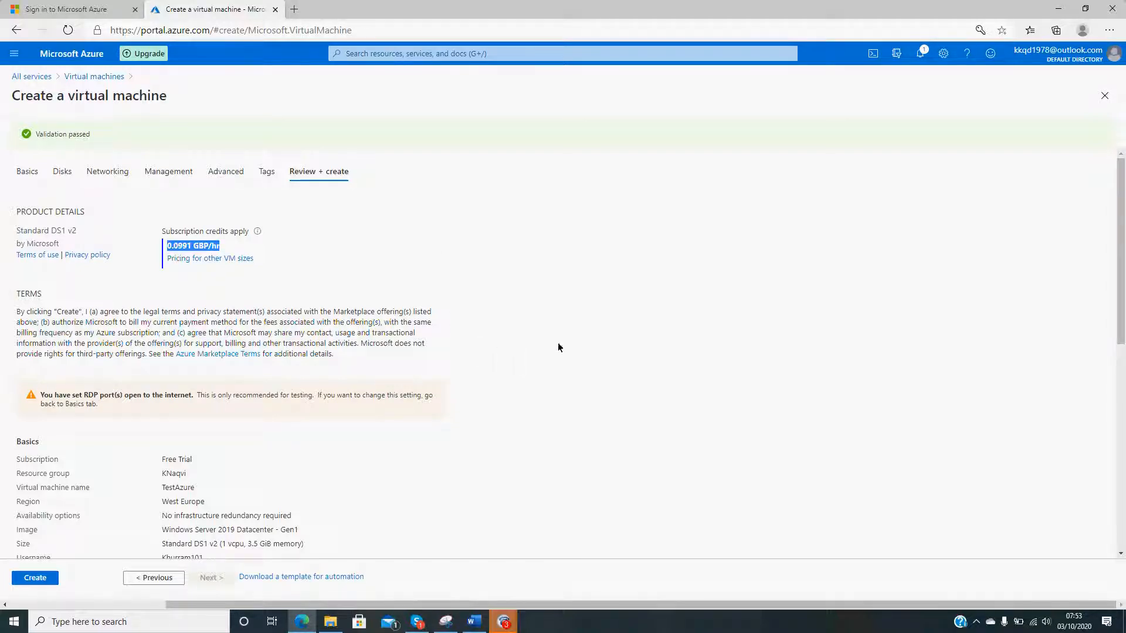
click(597, 344)
scroll(597, 345, down, 2)
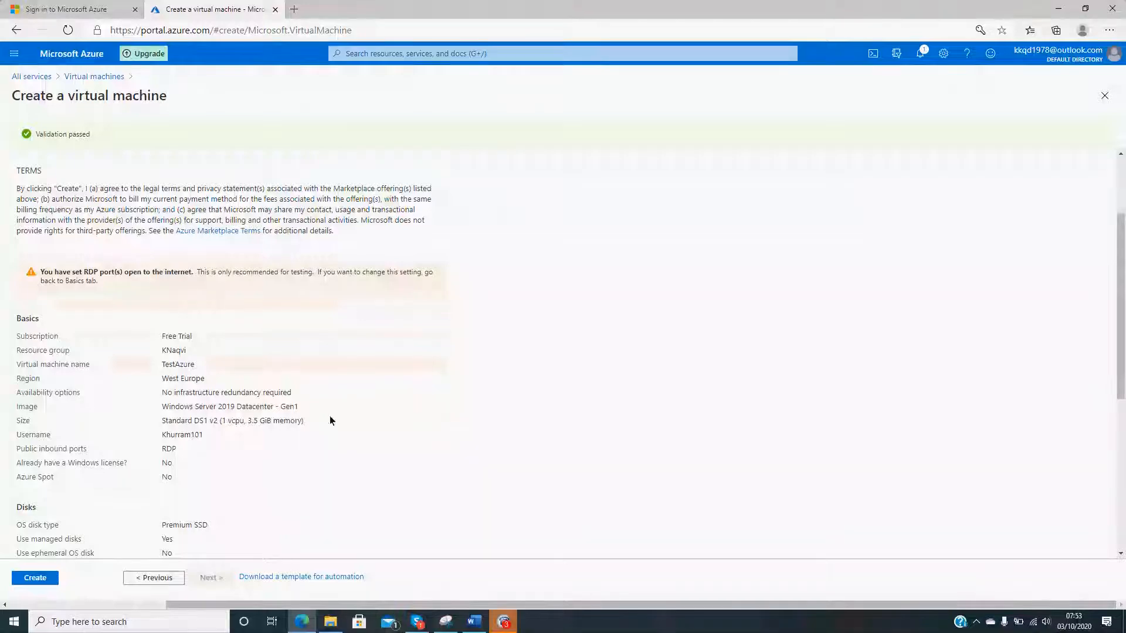
scroll(445, 408, down, 3)
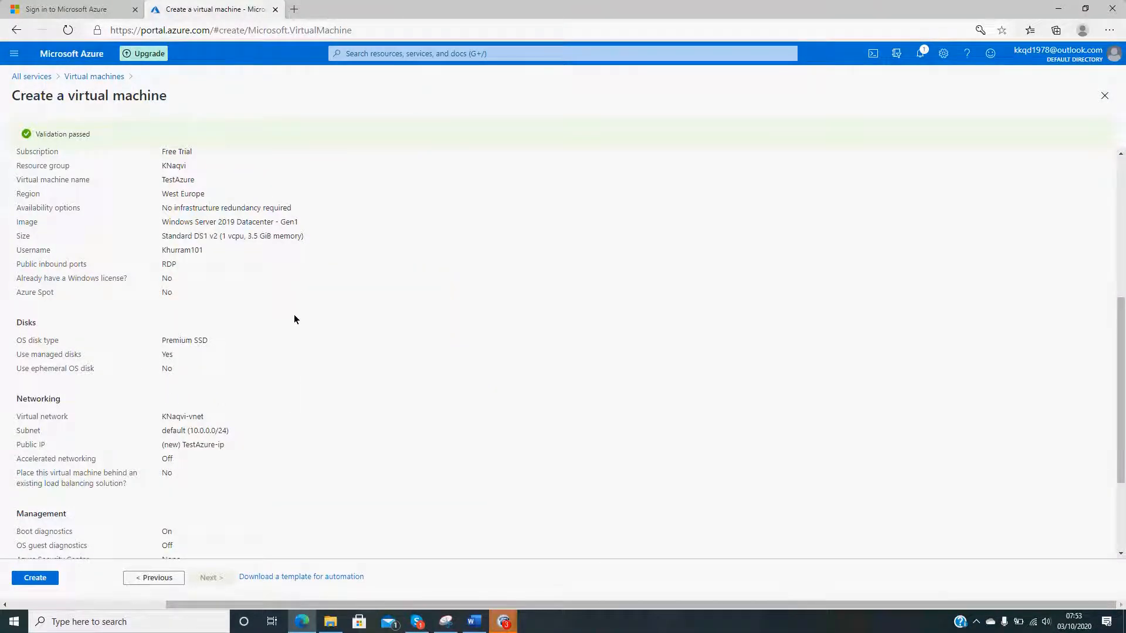
scroll(290, 324, down, 2)
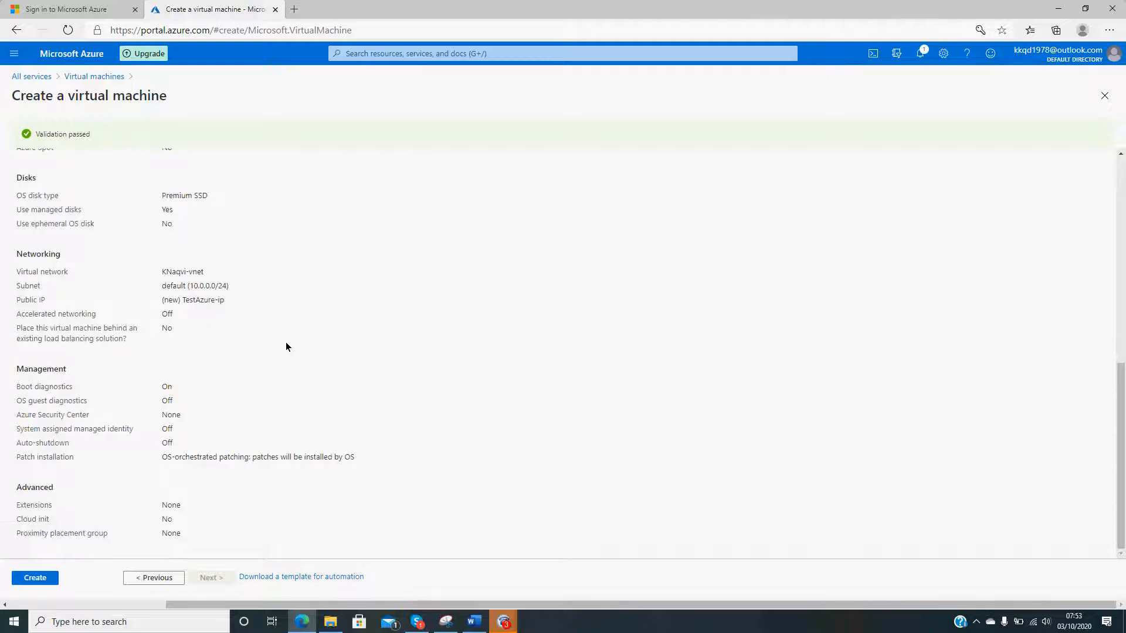
- Create the virtual machine and check the deployment notification
click(38, 579)
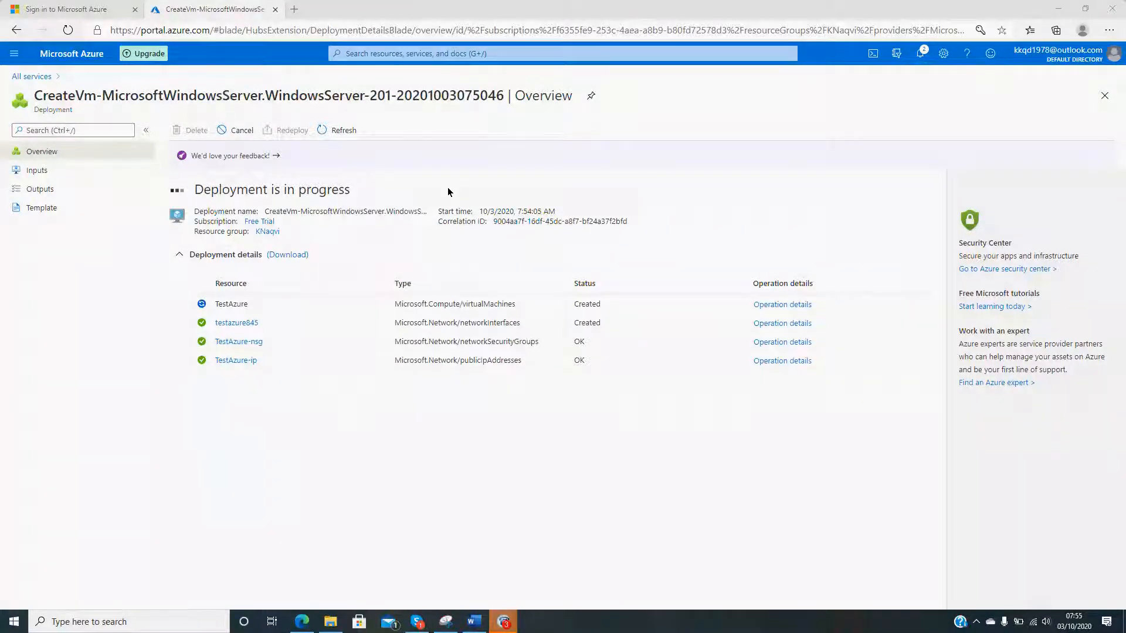
click(920, 52)
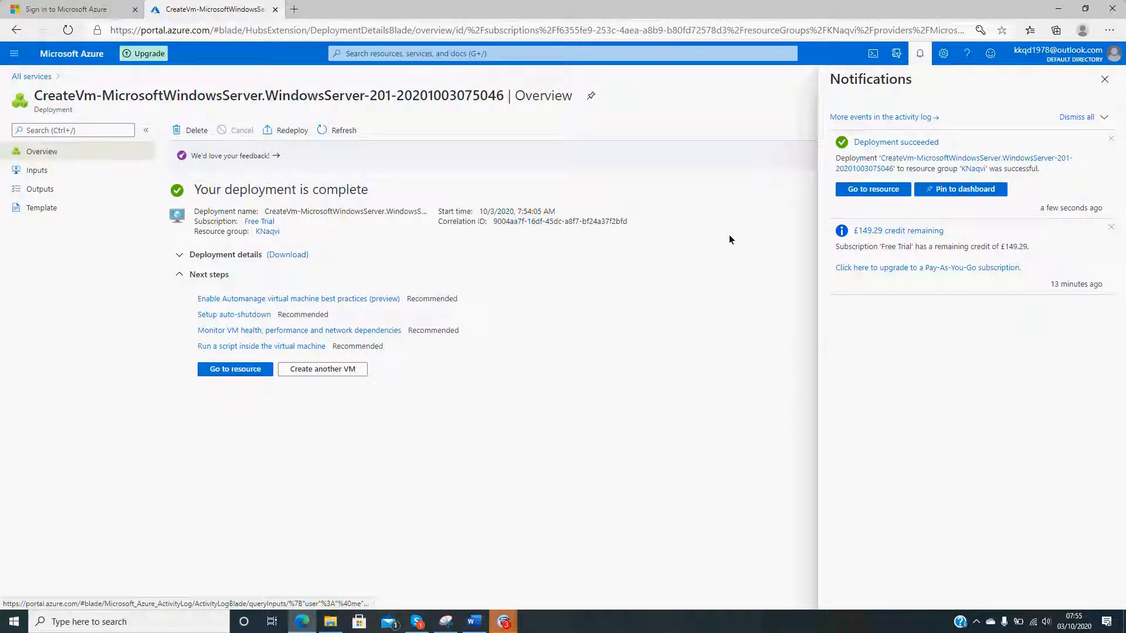
click(1106, 80)
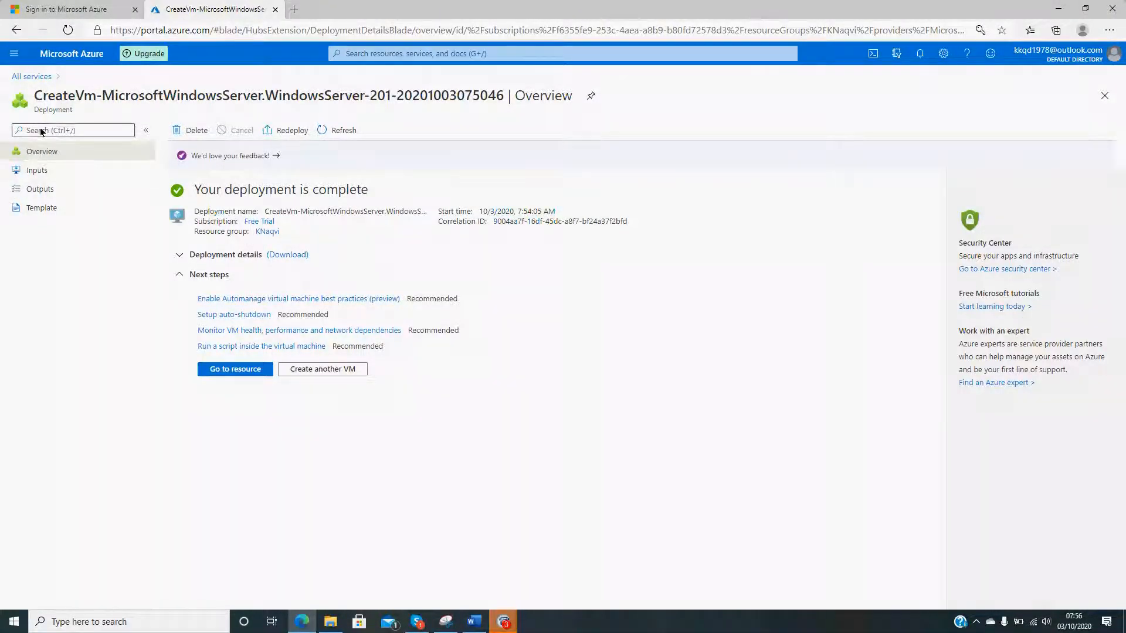
- Return to the Virtual machines service and open the TestAzure virtual machine
click(37, 78)
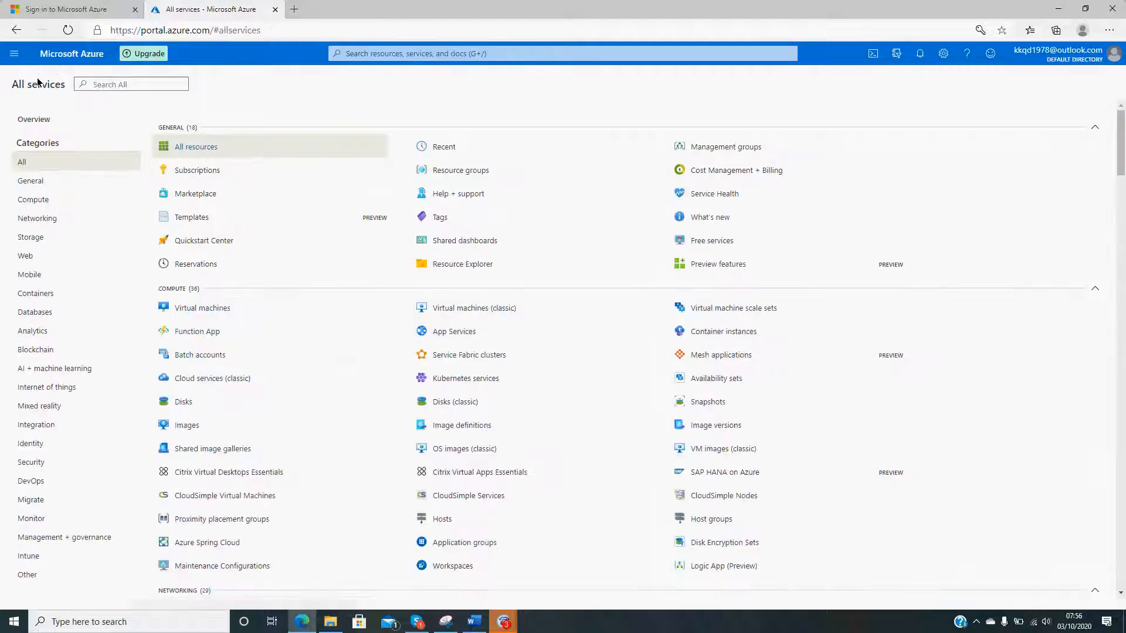
click(201, 309)
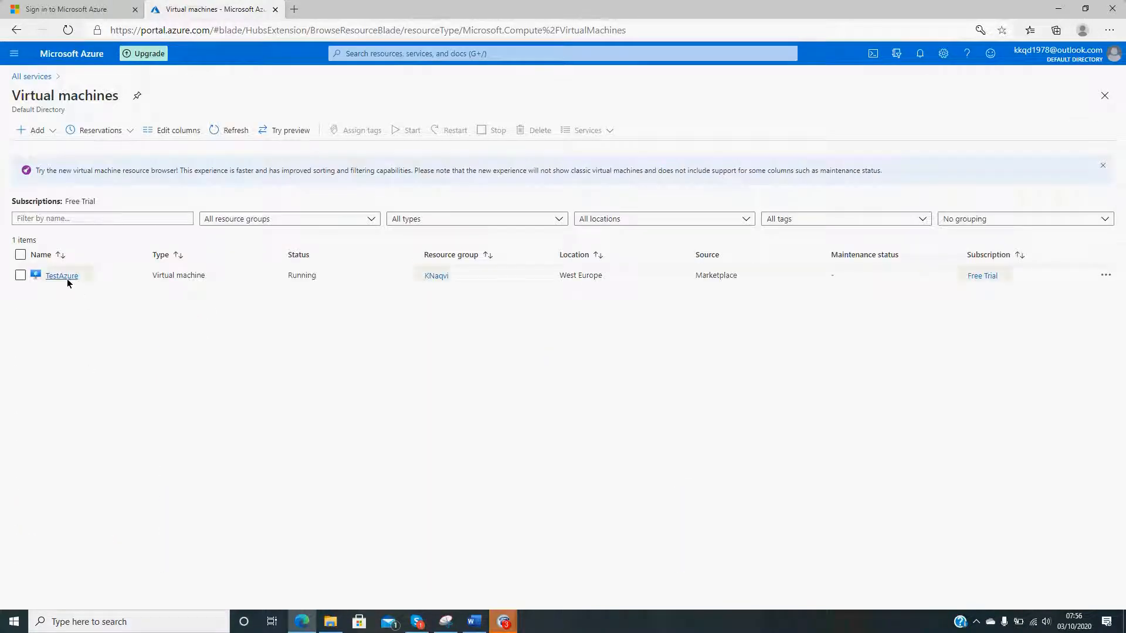
click(67, 279)
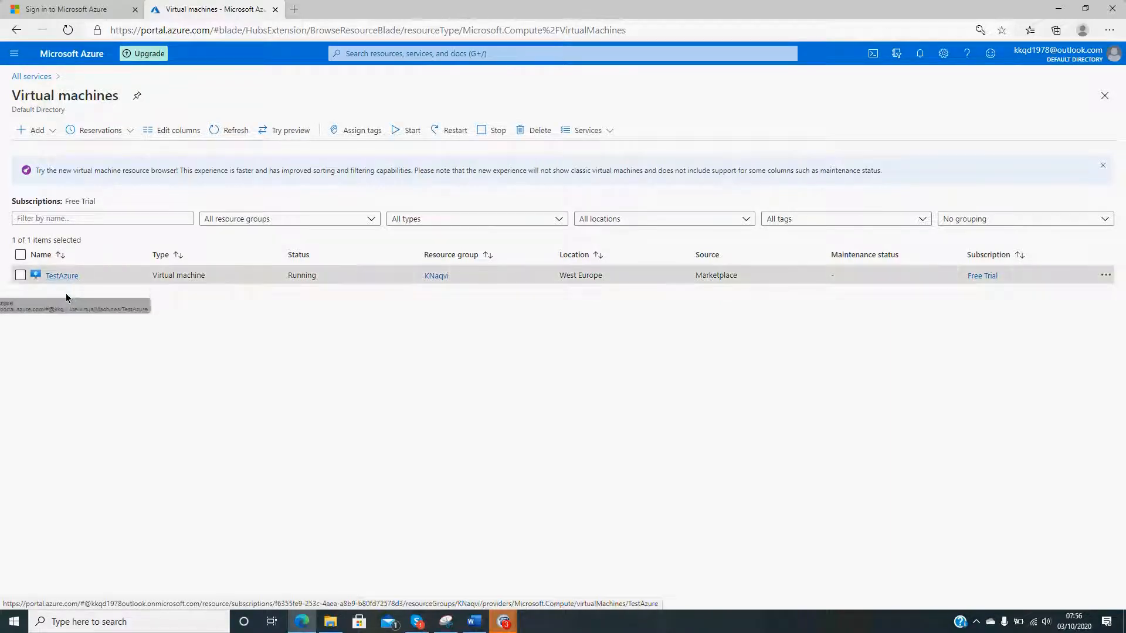
- Open the TestAzure virtual machine's overview and select its public IP address
click(69, 282)
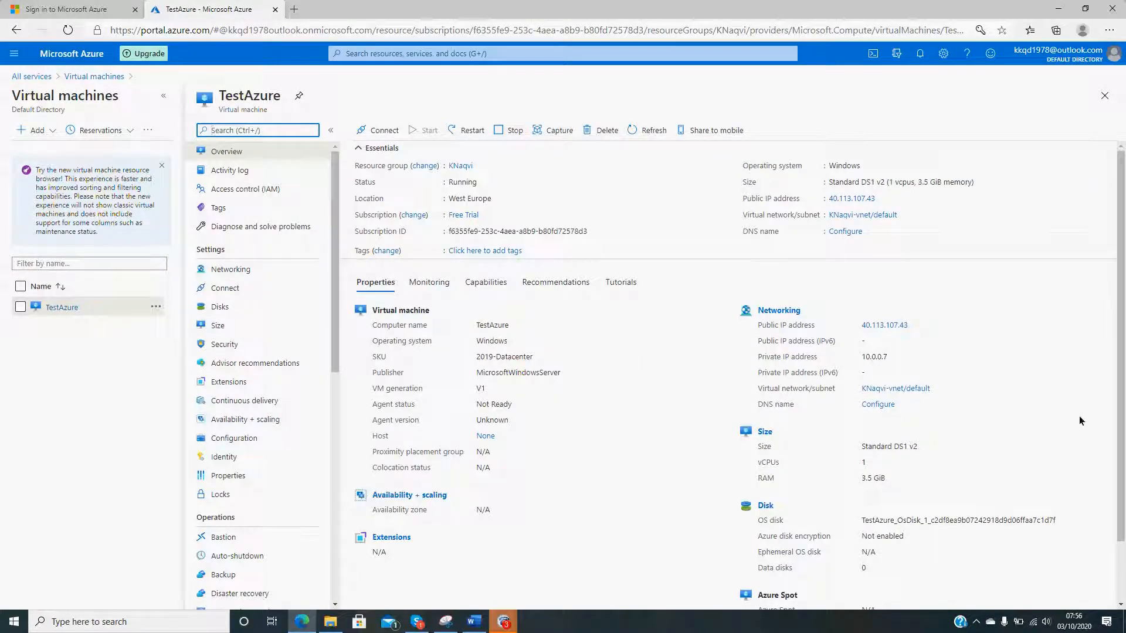
click(1079, 435)
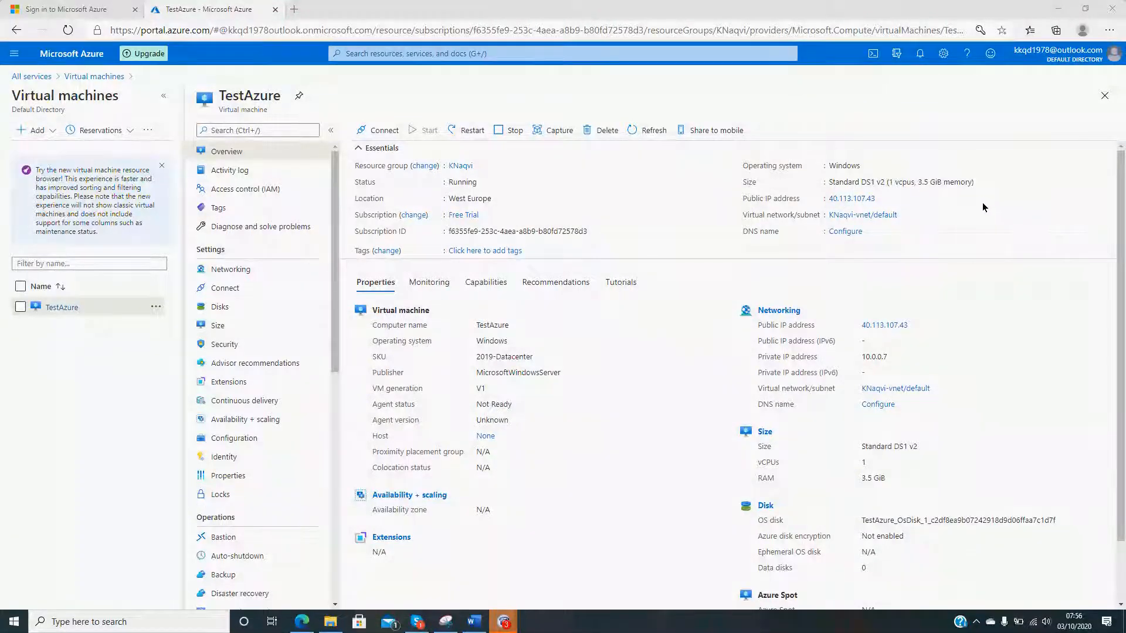
click(958, 201)
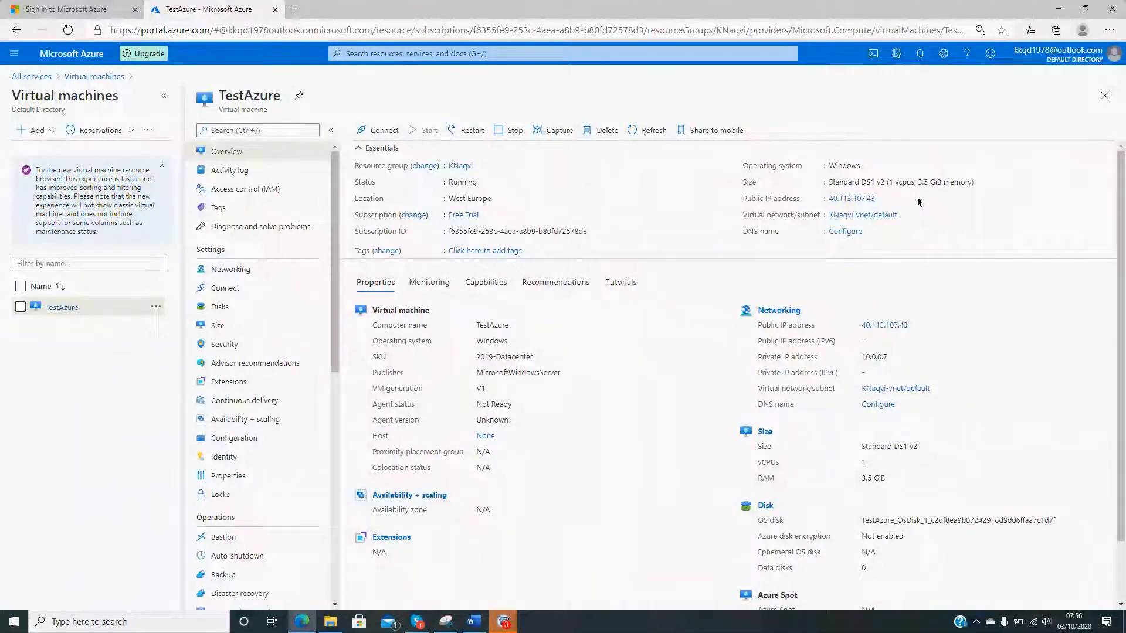
drag(826, 199, 874, 199)
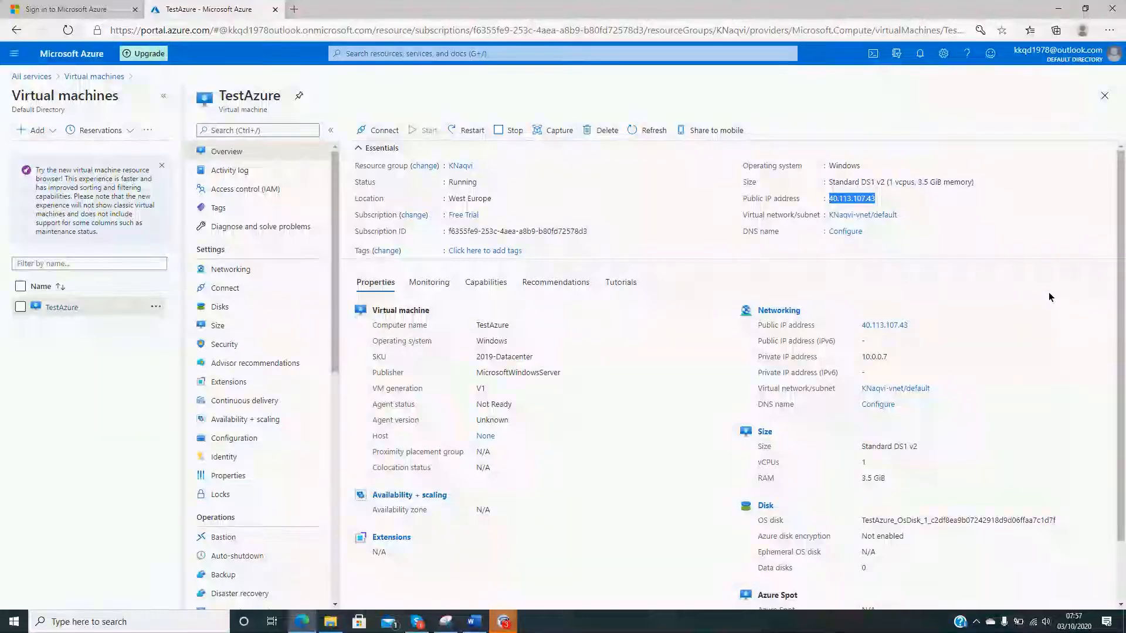
click(86, 625)
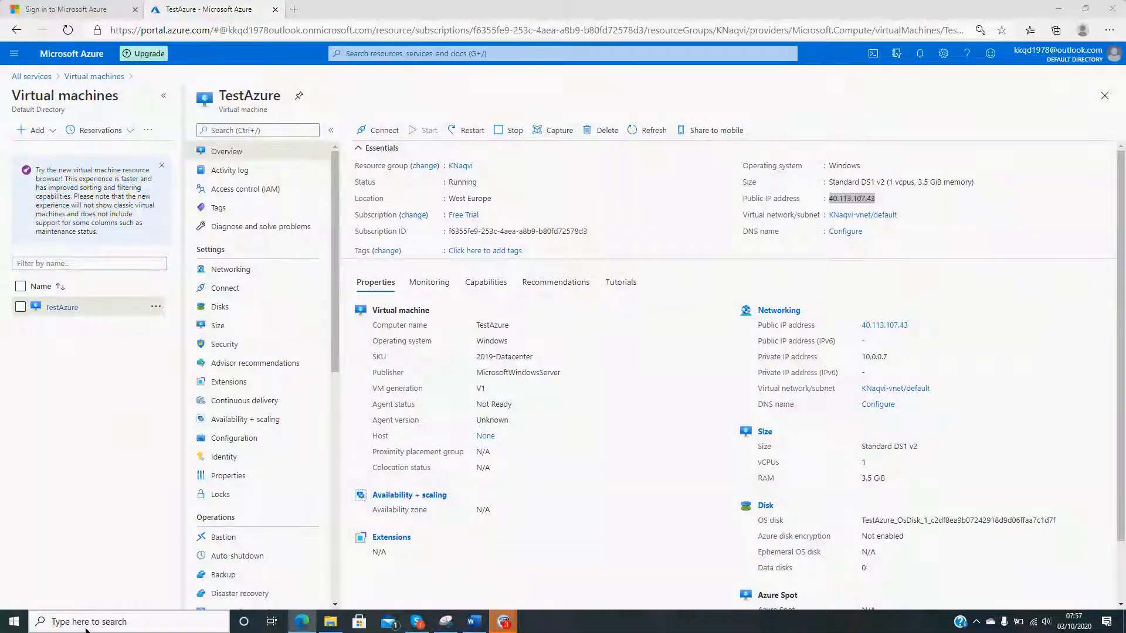
text(r)
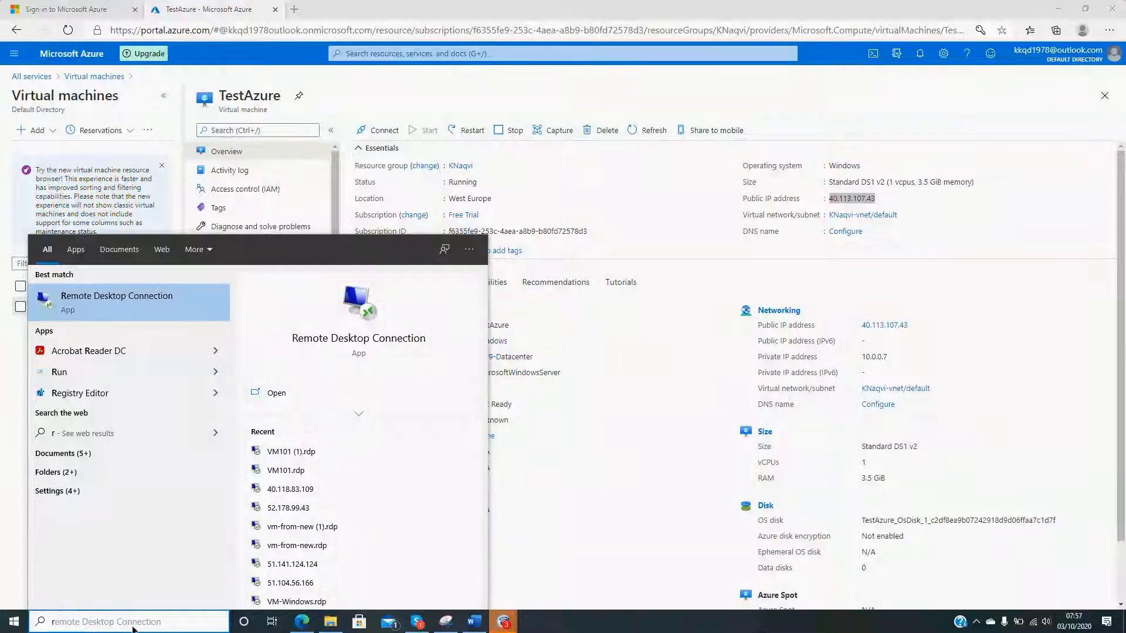
click(132, 309)
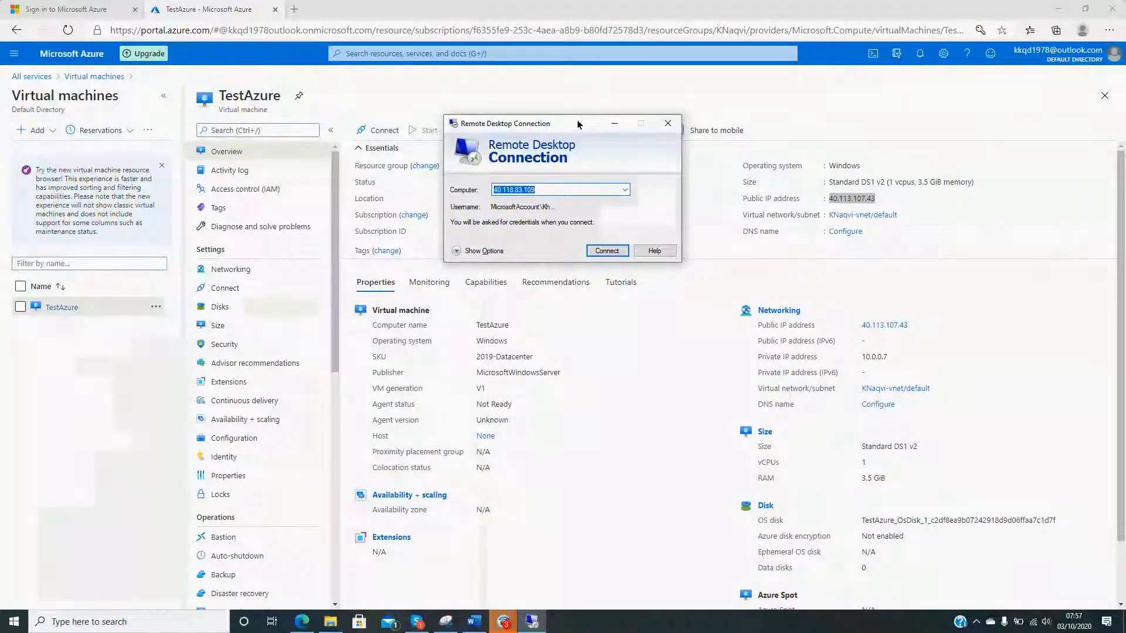
drag(578, 124, 562, 270)
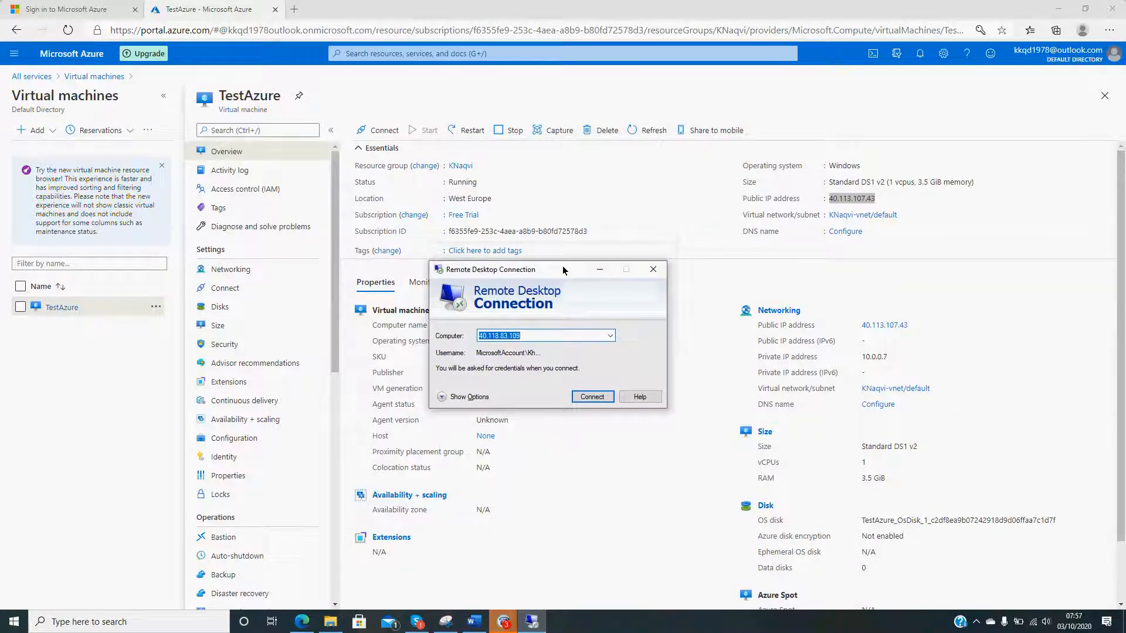
click(658, 270)
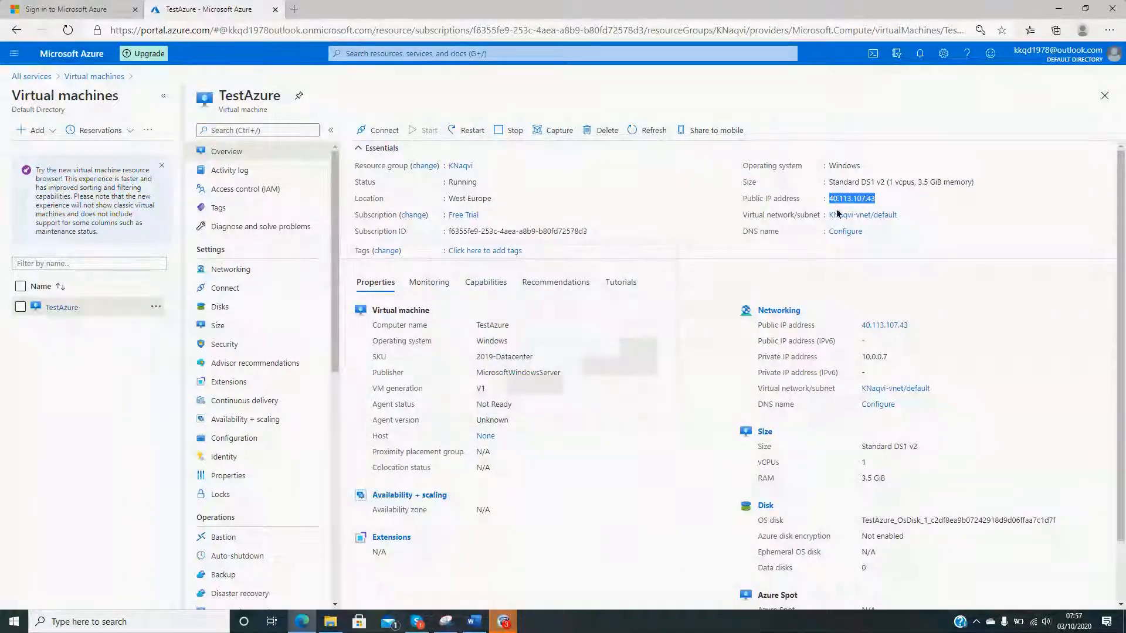
click(962, 239)
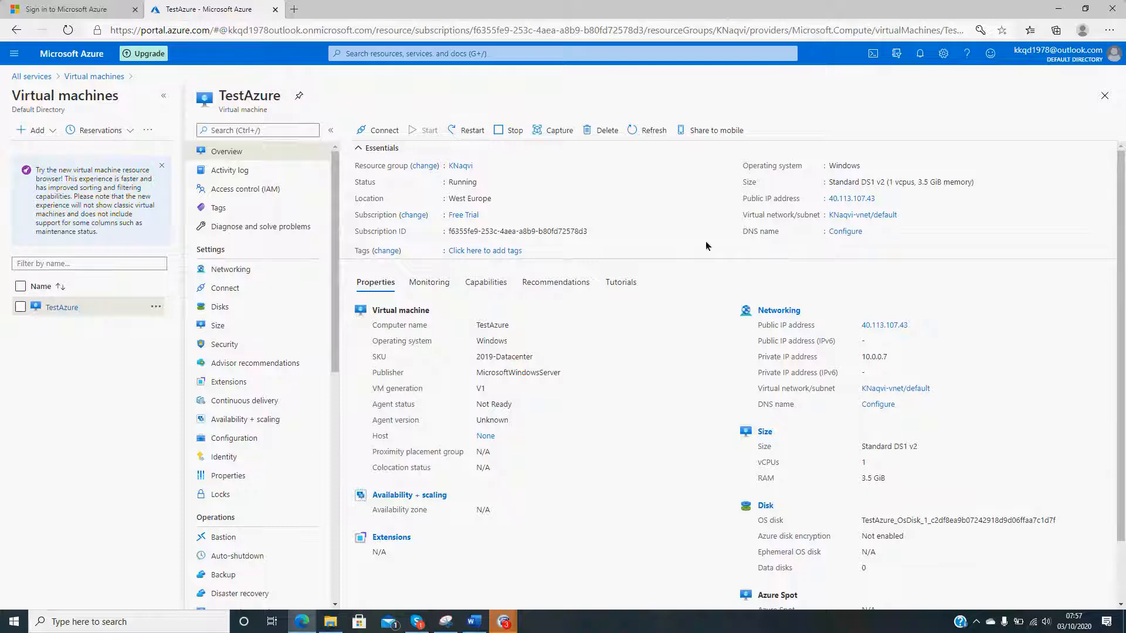
- Download the RDP file for TestAzure and open it to start the remote connection despite the unknown publisher
click(379, 134)
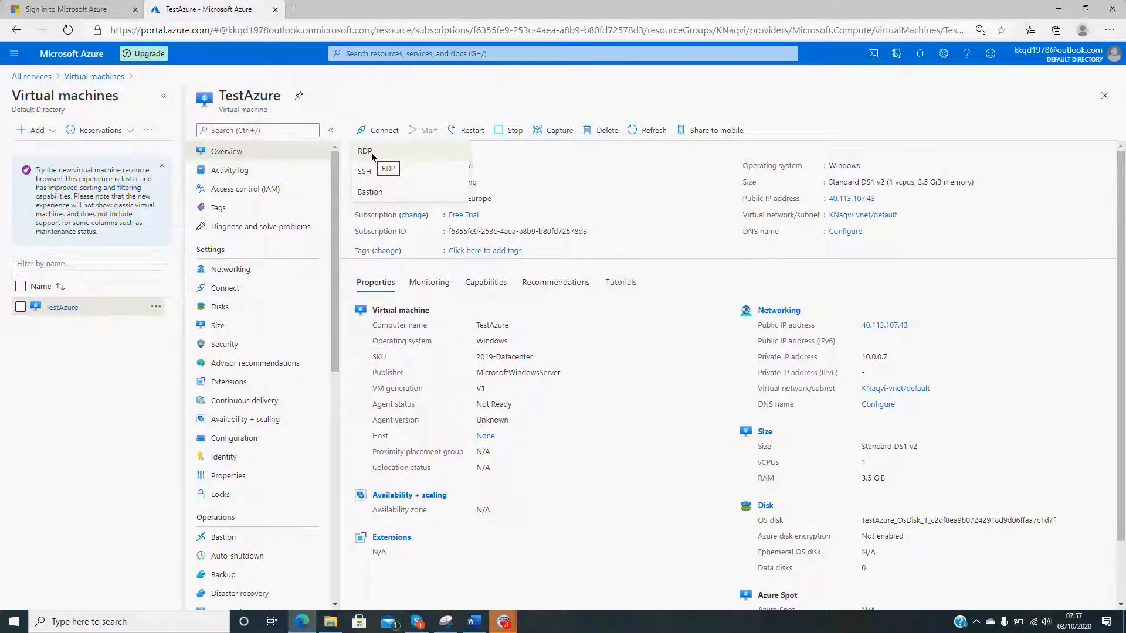
click(371, 152)
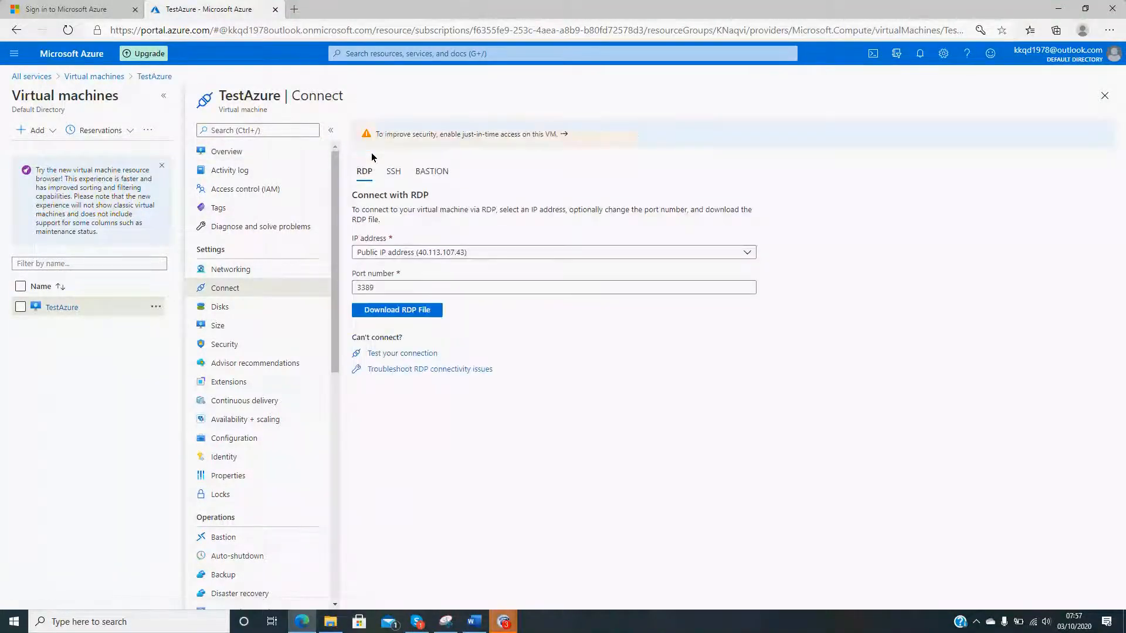
click(405, 313)
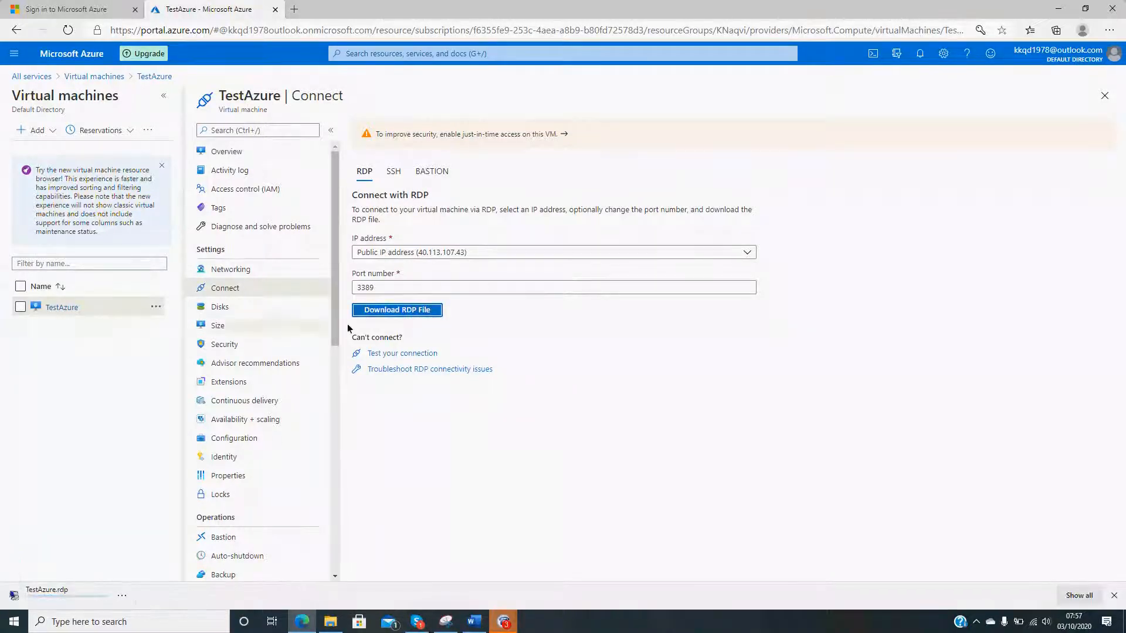
click(80, 599)
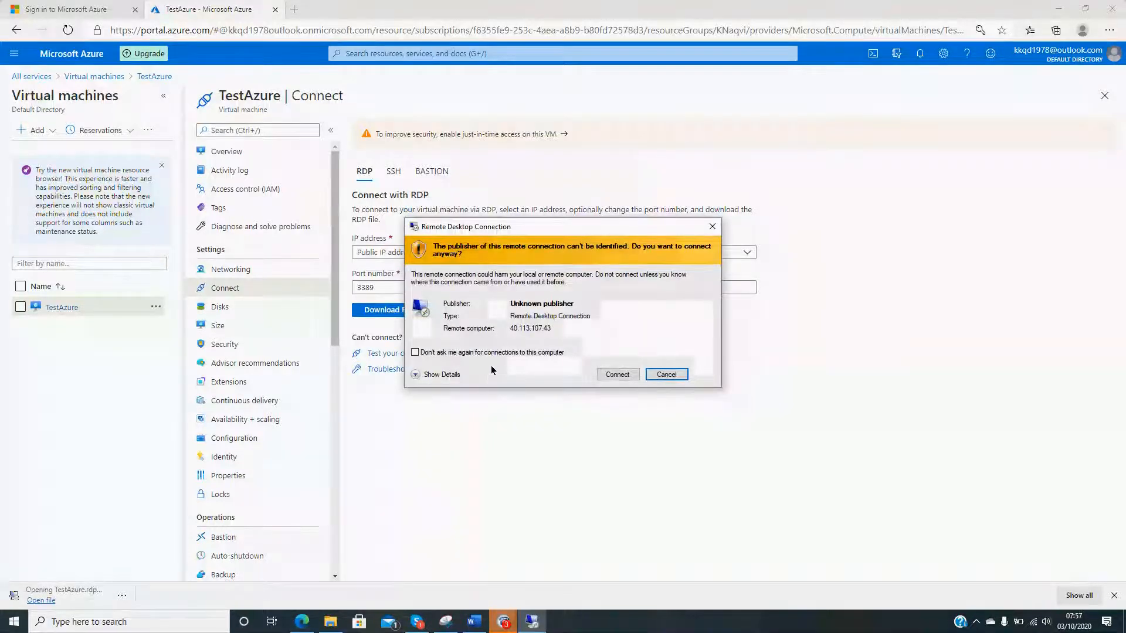
click(616, 373)
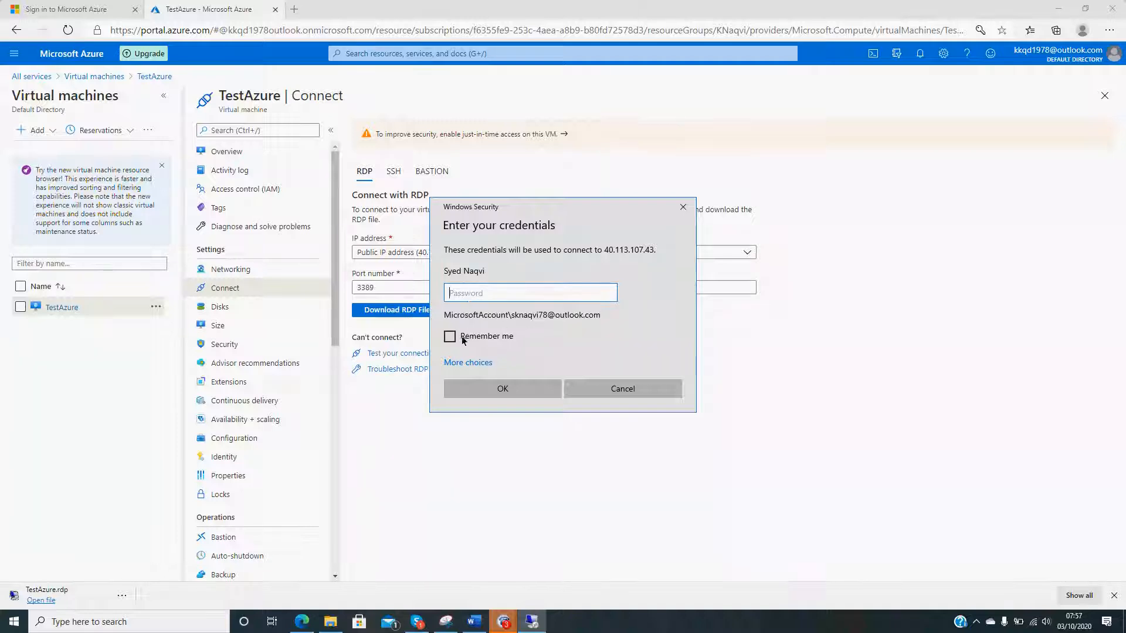
- Sign in under a different account with the administrator's username and password, and accept the remote computer's certificate without being asked again
click(465, 365)
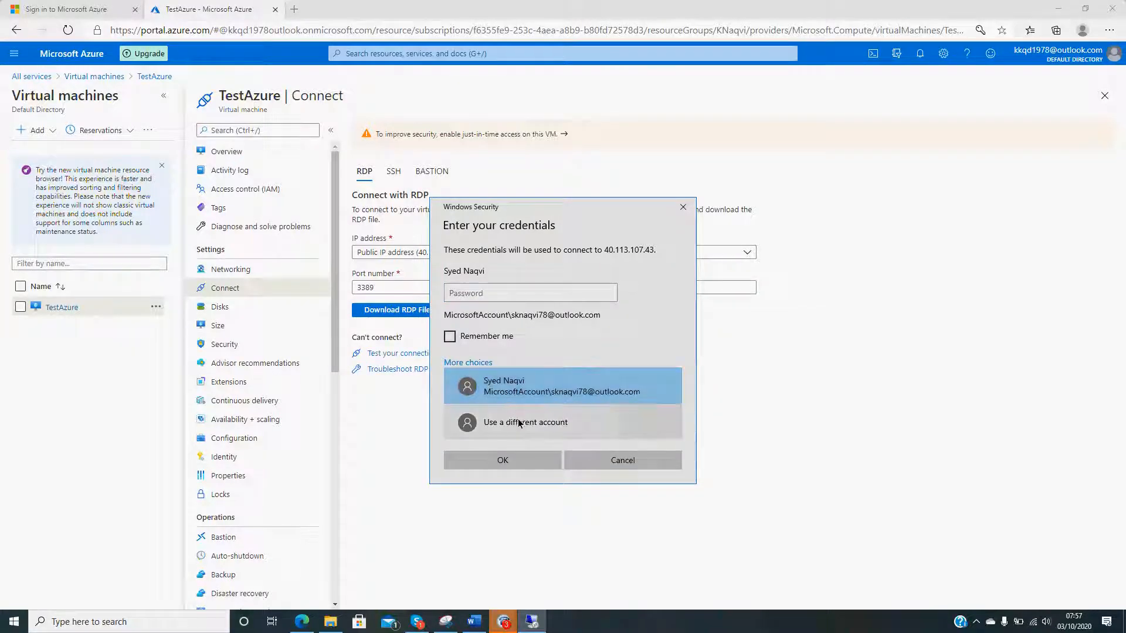
click(518, 421)
click(533, 274)
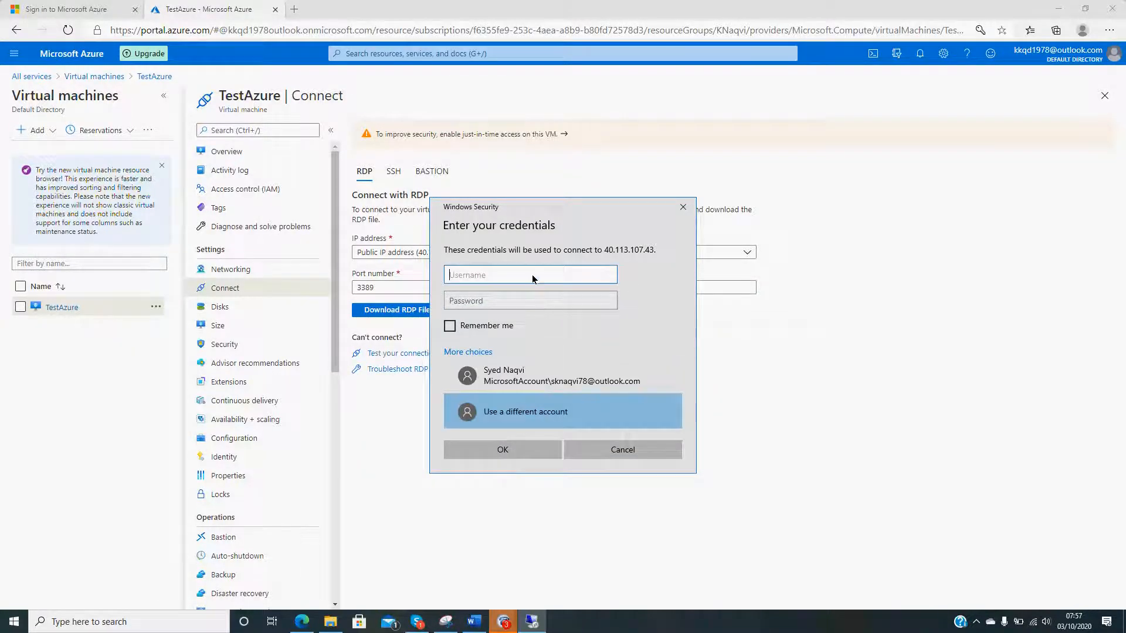
text(Khurram101)
click(530, 301)
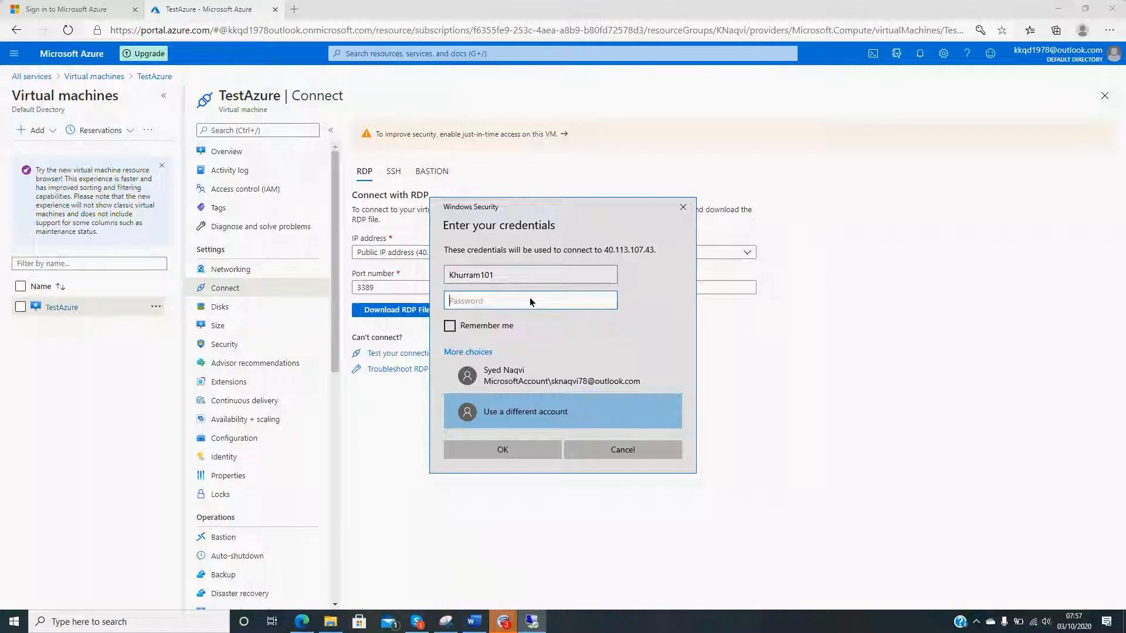
text(•••••••••)
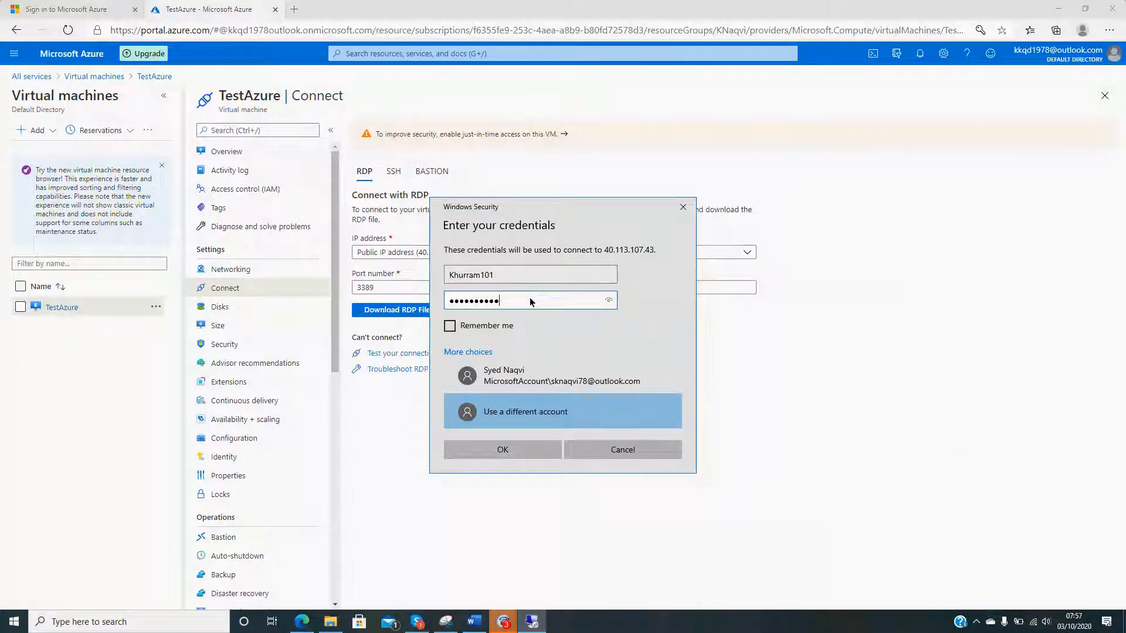
key(Return)
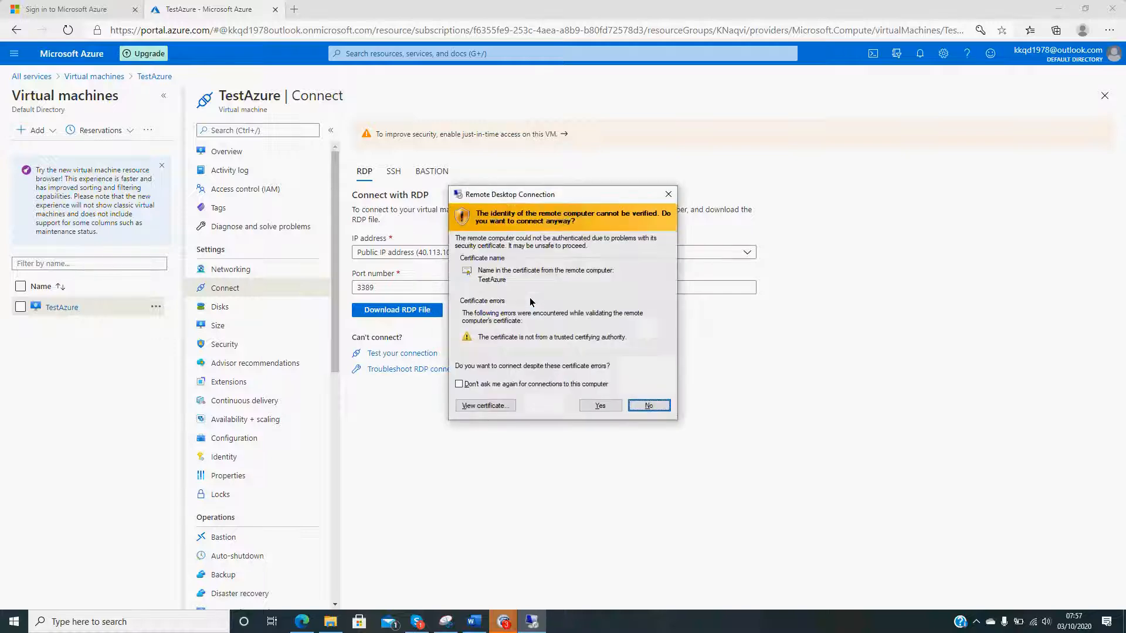
click(526, 384)
click(585, 410)
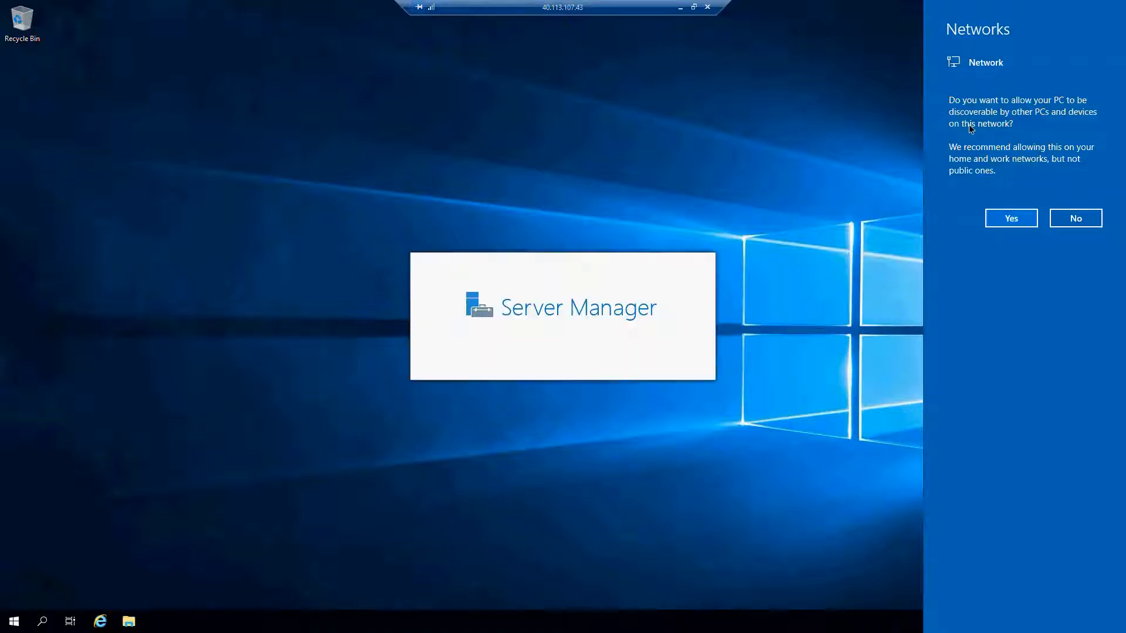
- Decline network discovery on the virtual machine, dismiss the Windows Admin Center message and minimise Server Manager
click(1083, 222)
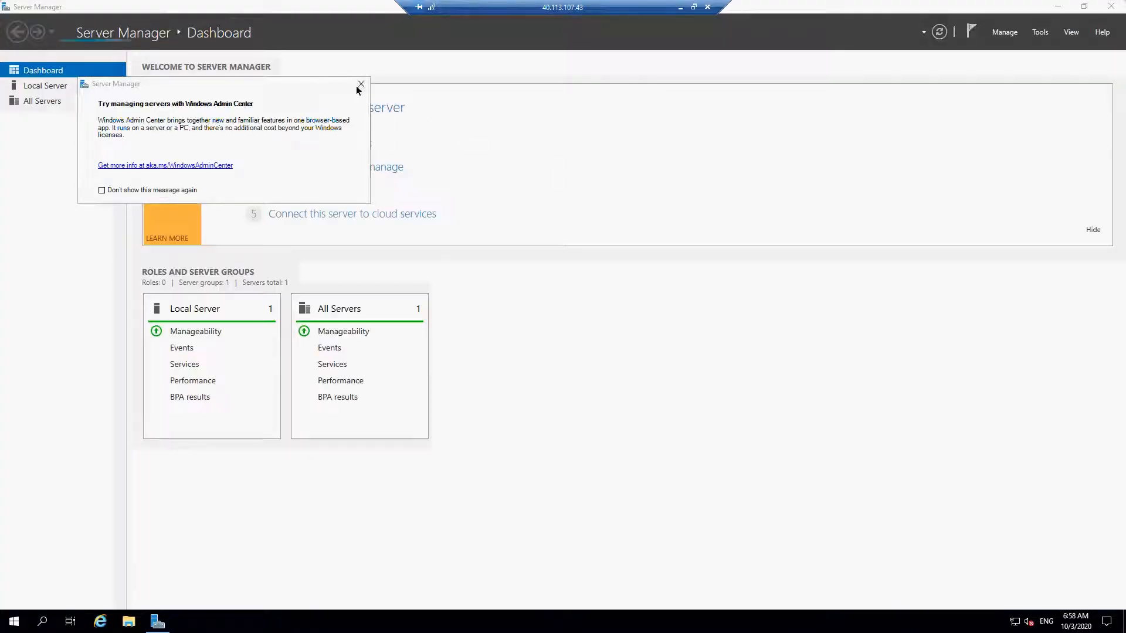
click(360, 85)
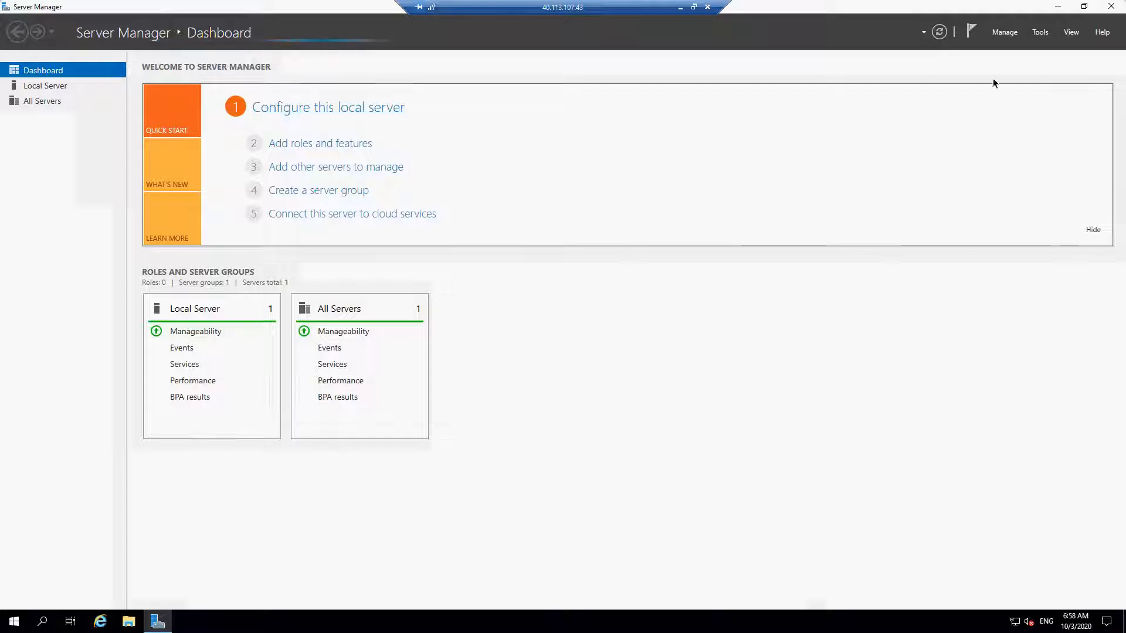
click(1058, 7)
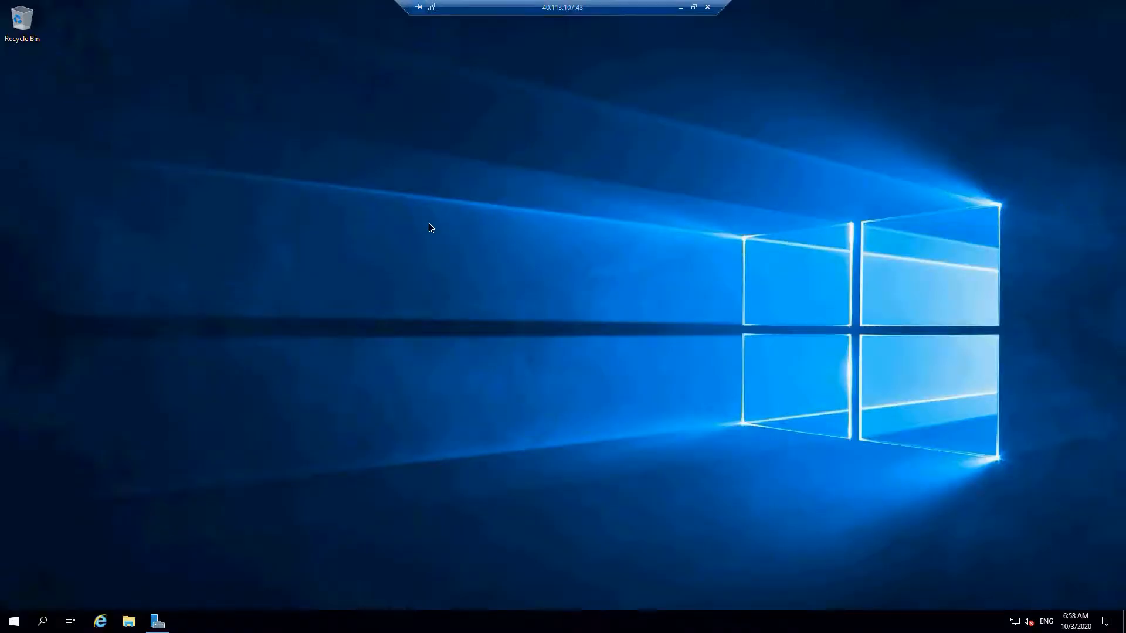
click(7, 625)
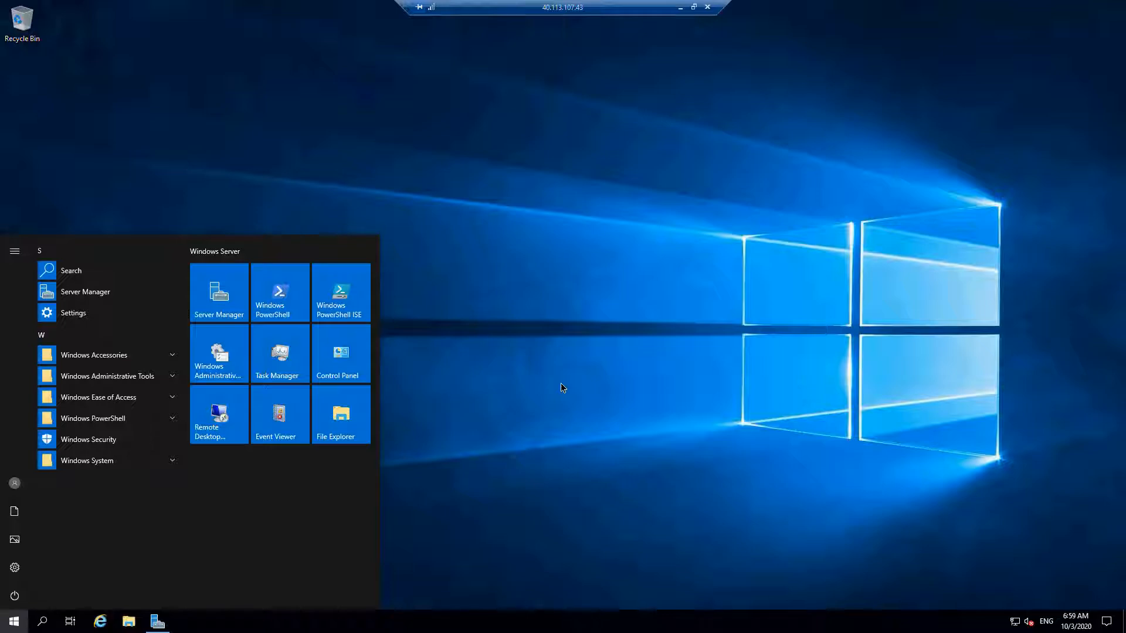
click(550, 359)
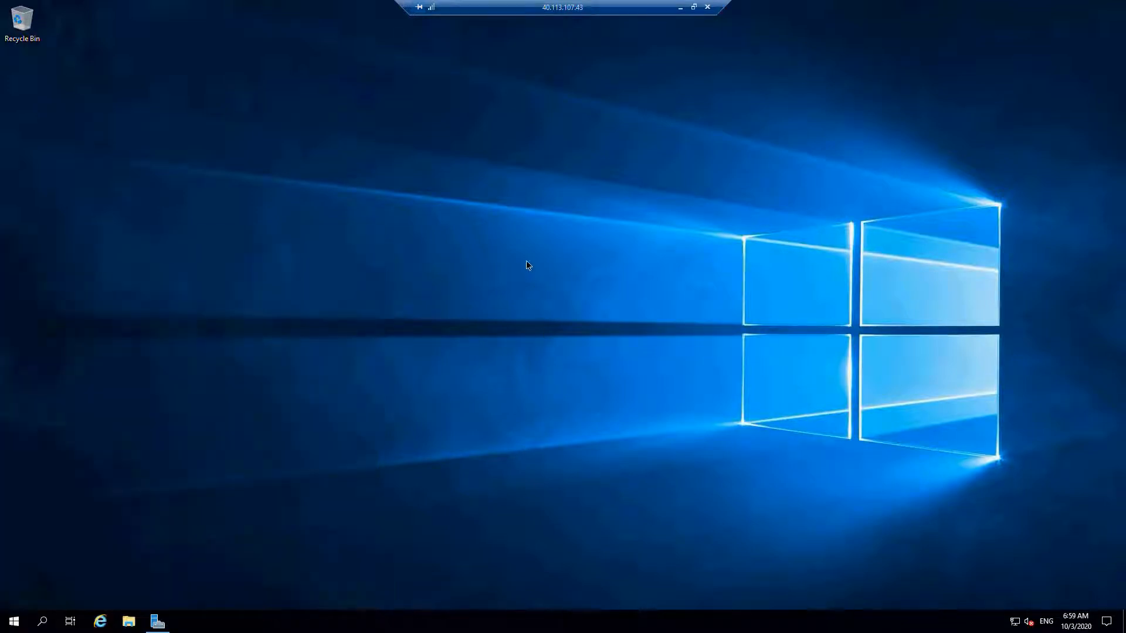
- Create a text document named Azure 101 on the virtual machine's desktop
right_click(354, 147)
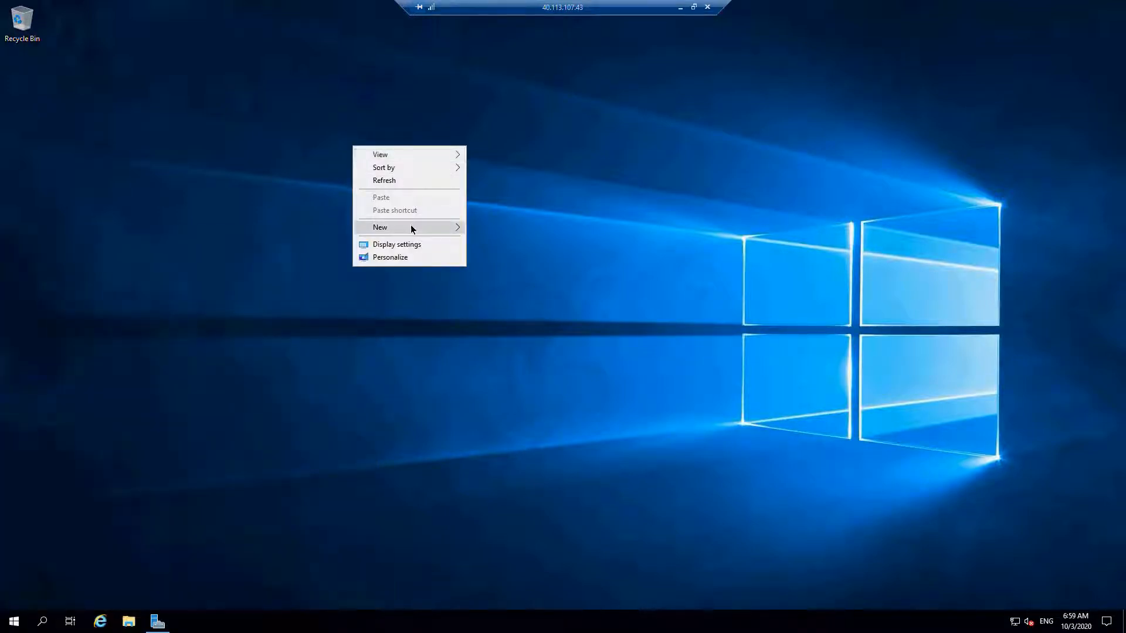
mouse_move(412, 227)
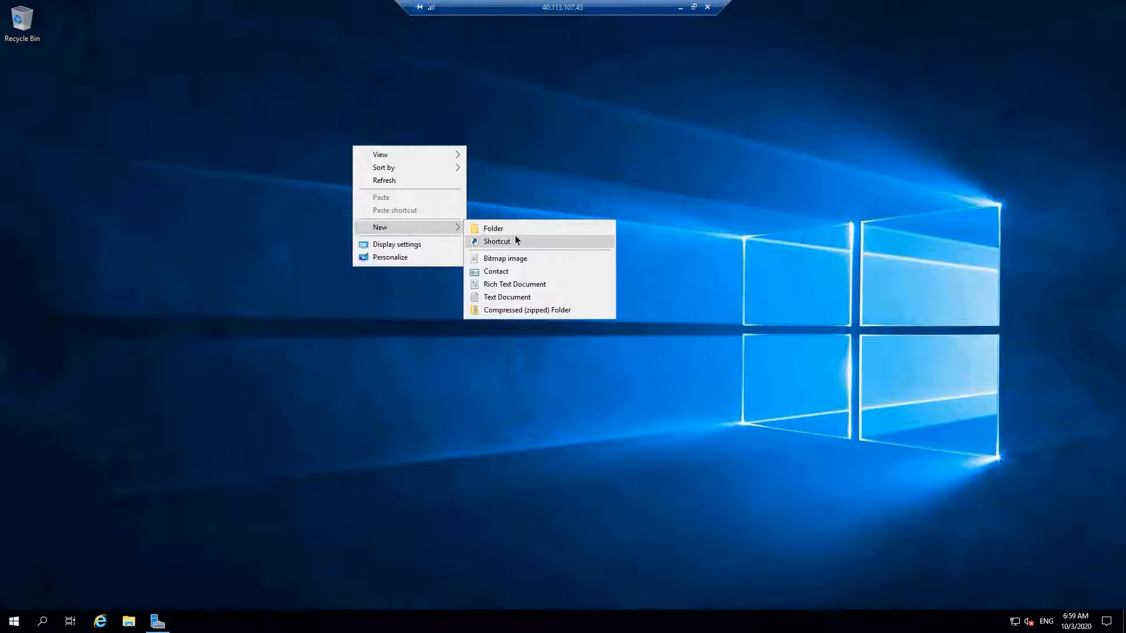
click(519, 299)
text(Azure)
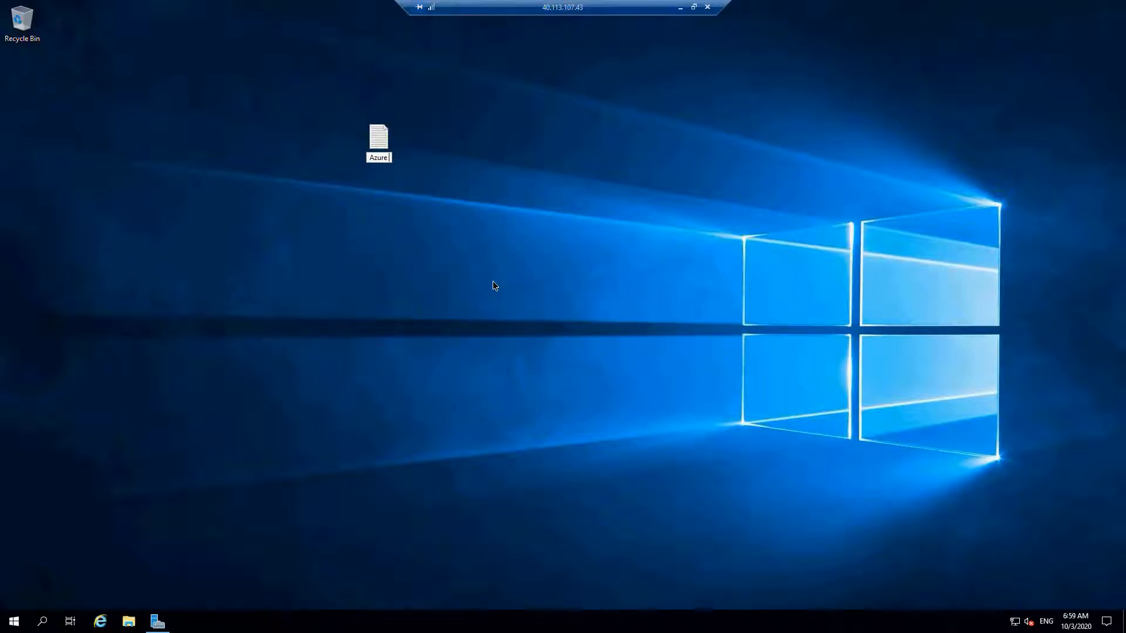
text( 101)
key(Return)
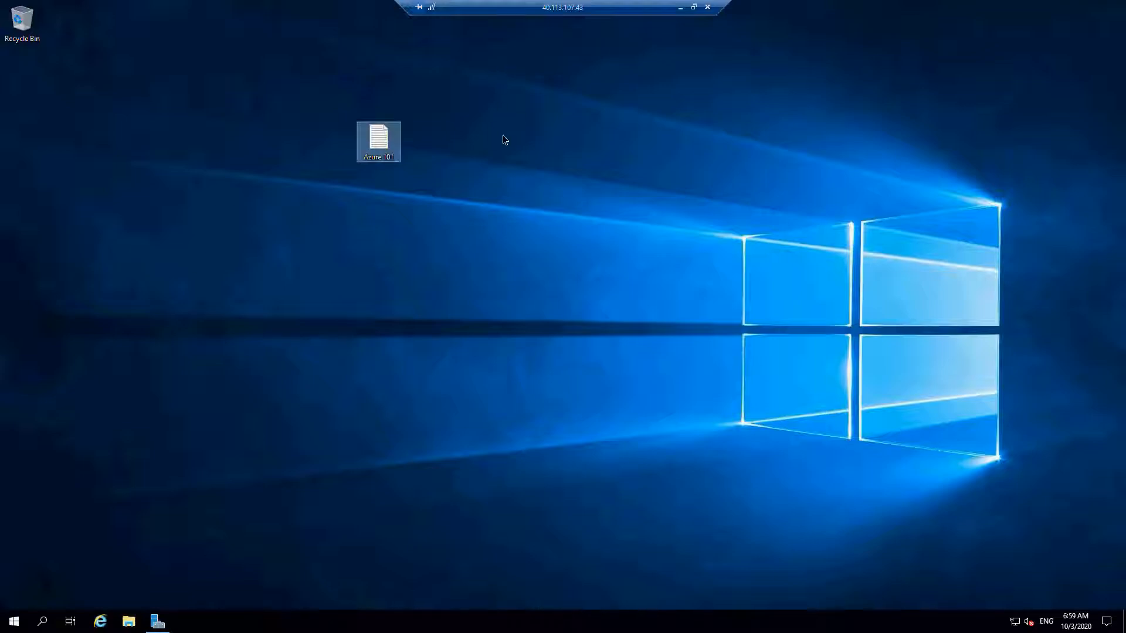
- Write ABCD and 1234 on separate lines in the Azure 101 document, then save and close it
double_click(378, 140)
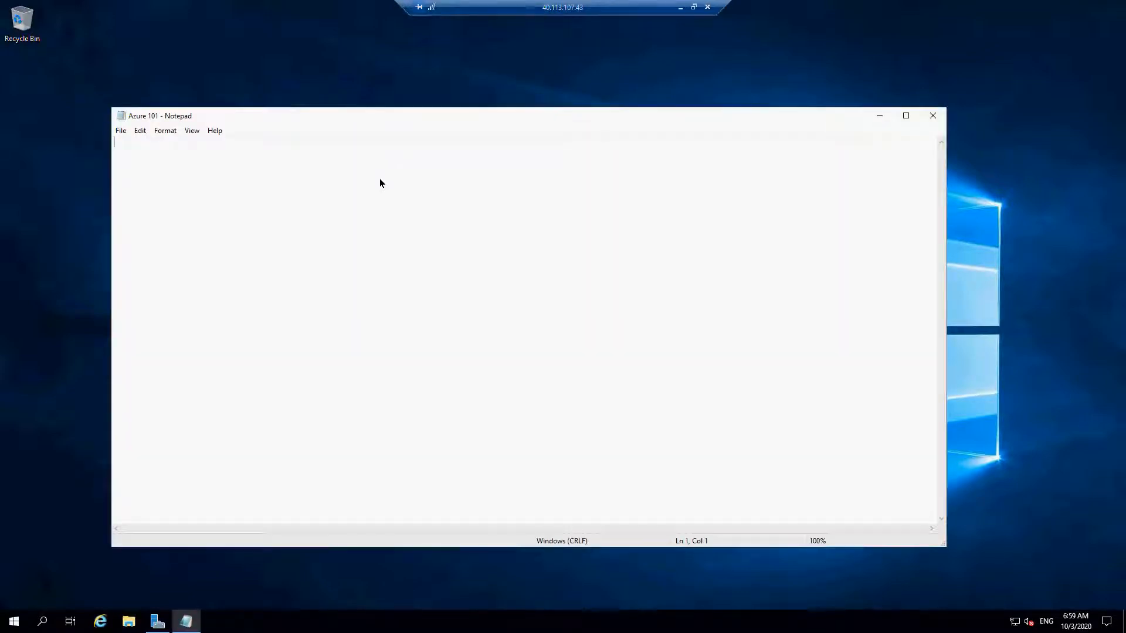
text(A)
text(BCD )
text(1234)
click(120, 130)
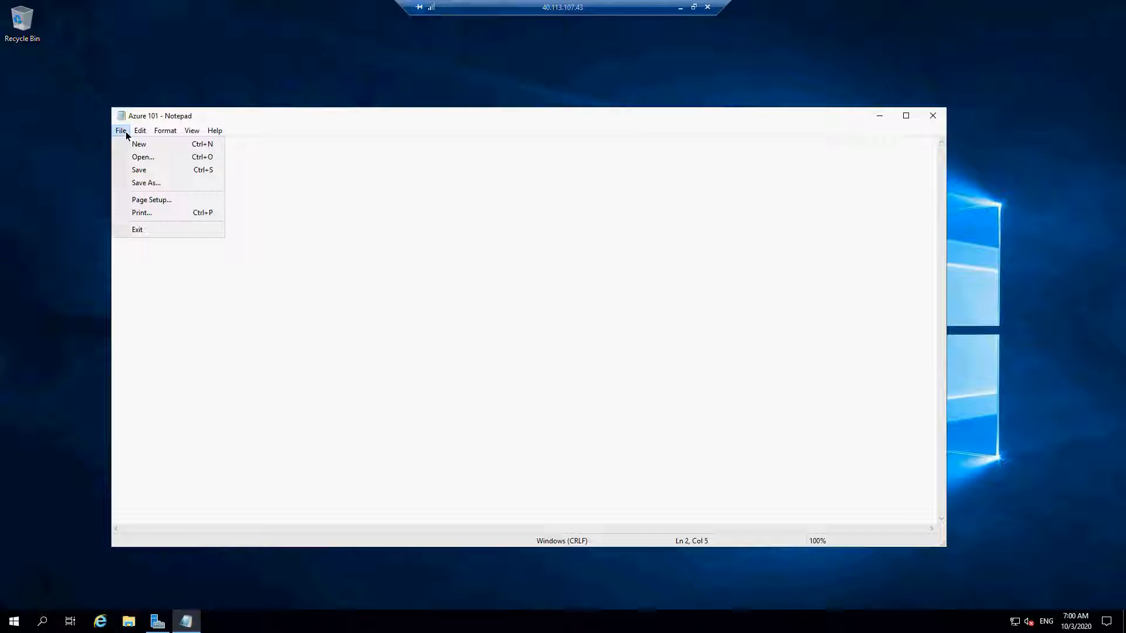
click(139, 169)
click(933, 116)
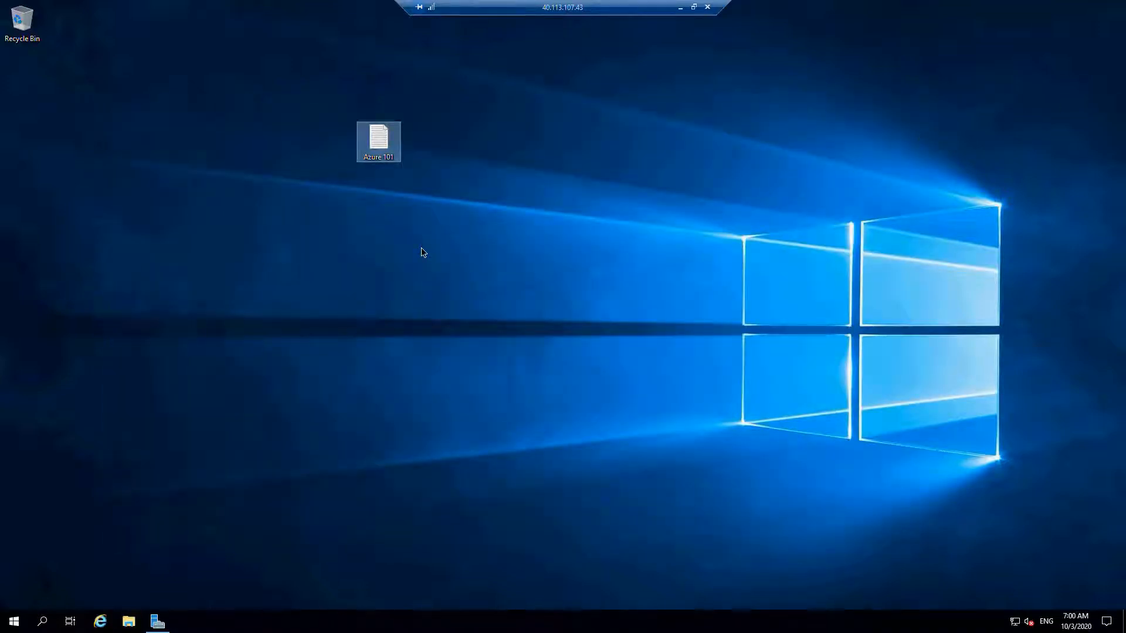
- Move the Azure 101 document closer to the Recycle Bin and open the Temporary Storage (D:) drive in File Explorer
drag(184, 103, 136, 143)
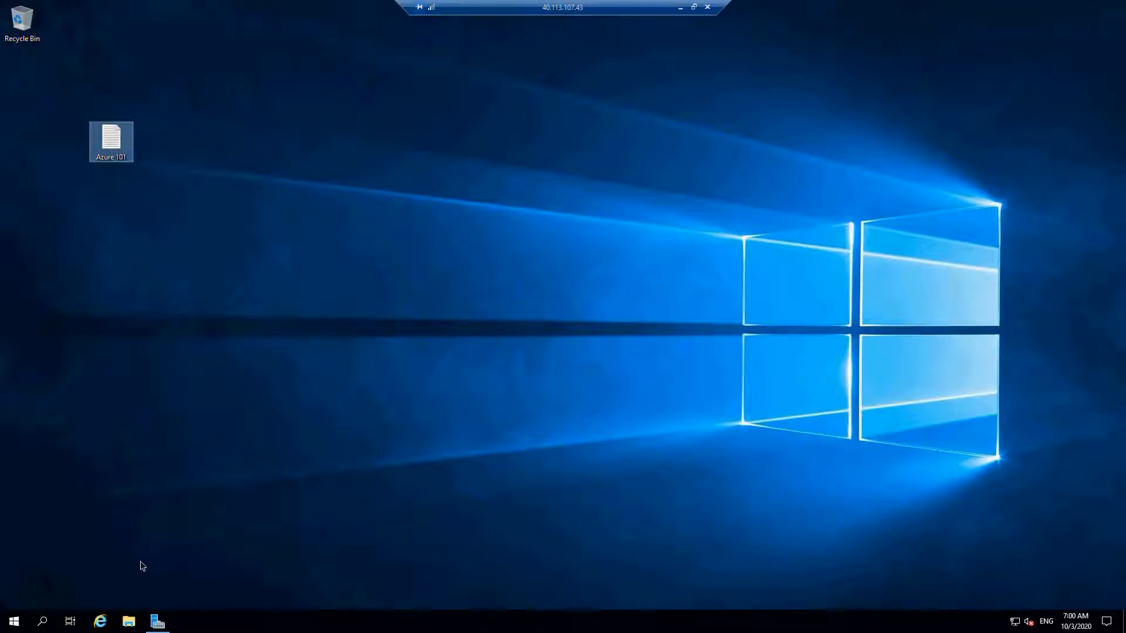
click(129, 621)
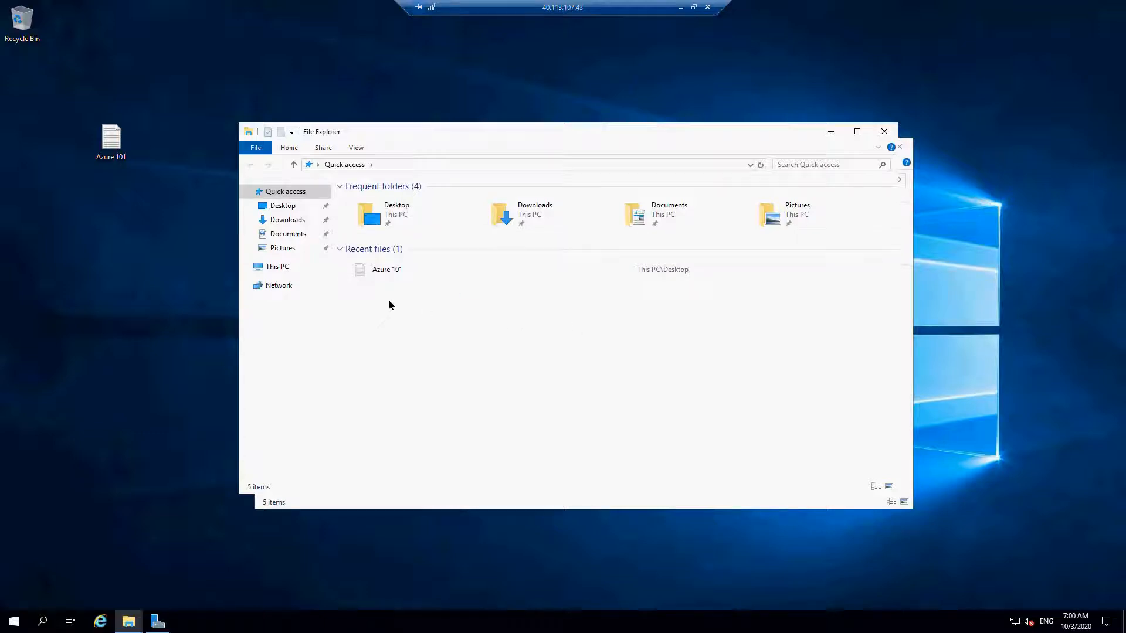
click(276, 266)
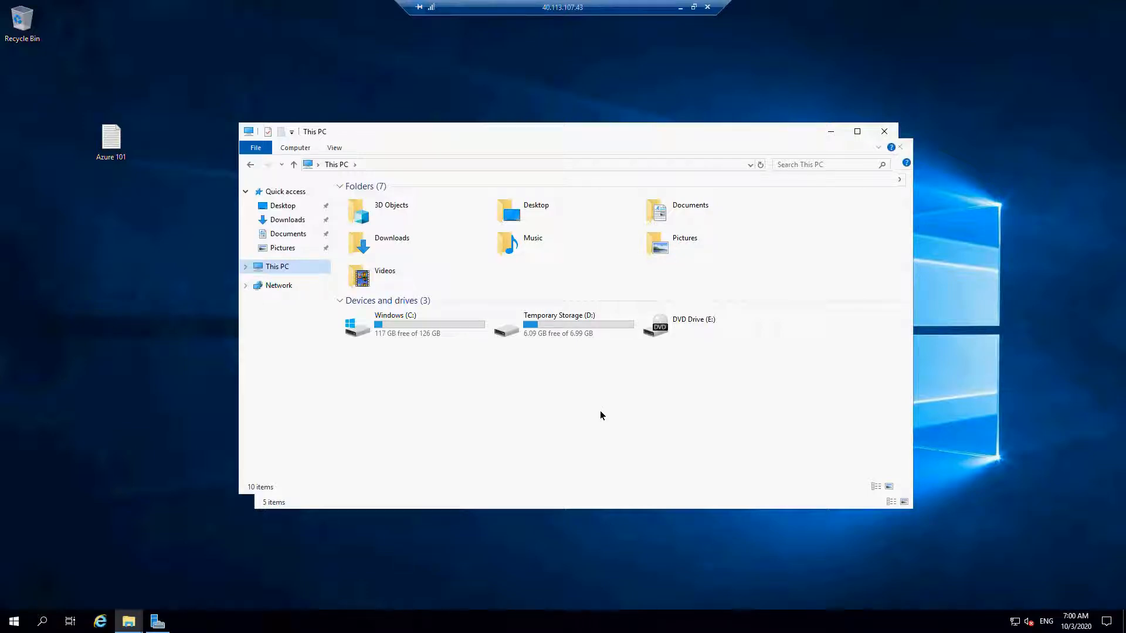
click(394, 330)
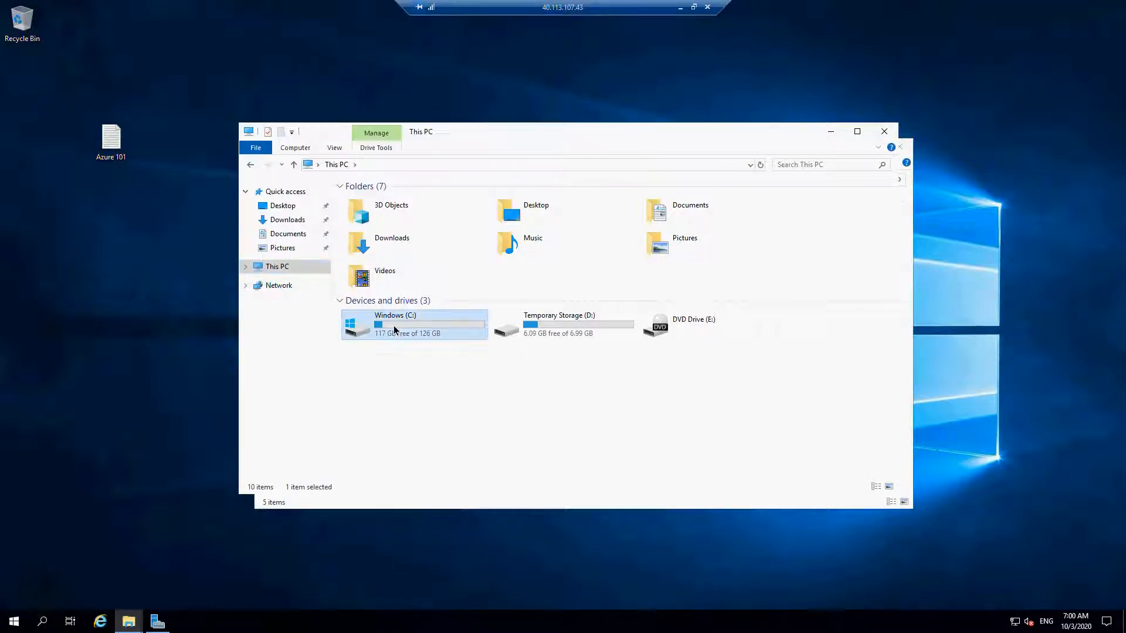
click(568, 333)
click(426, 339)
double_click(595, 333)
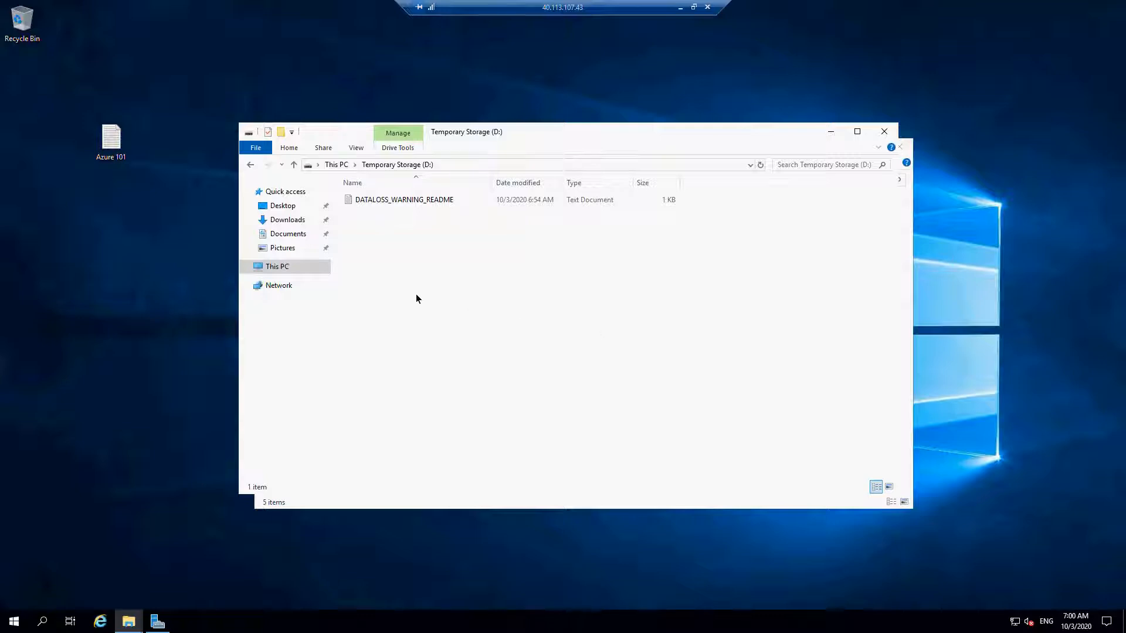
- Create a text document named I am D Drive Document on the Temporary Storage (D:) drive
right_click(485, 248)
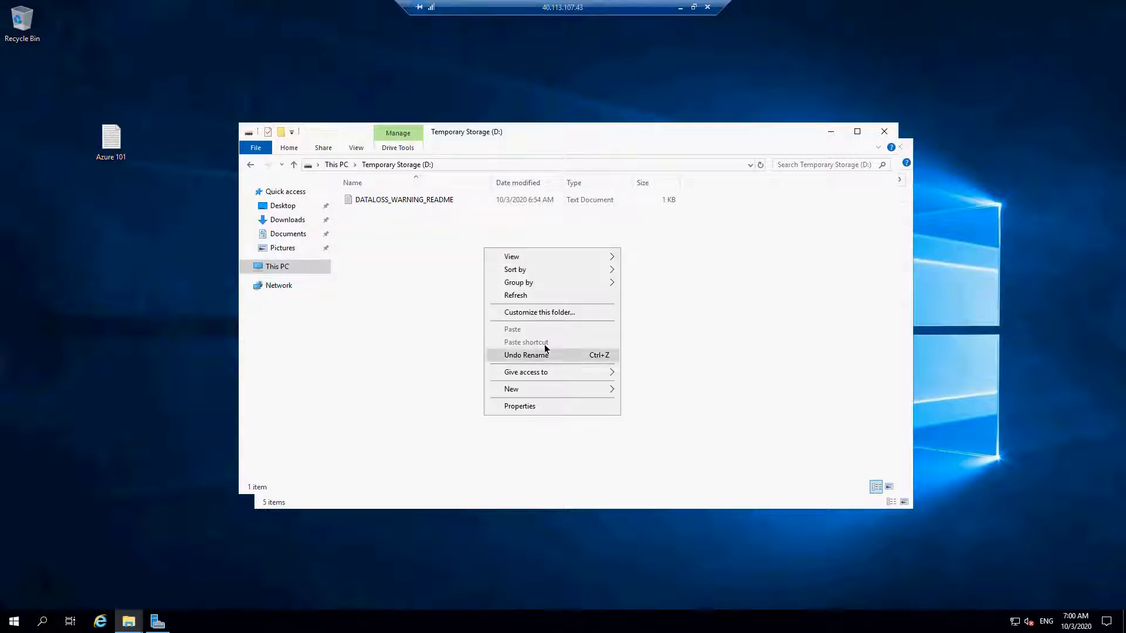
mouse_move(553, 391)
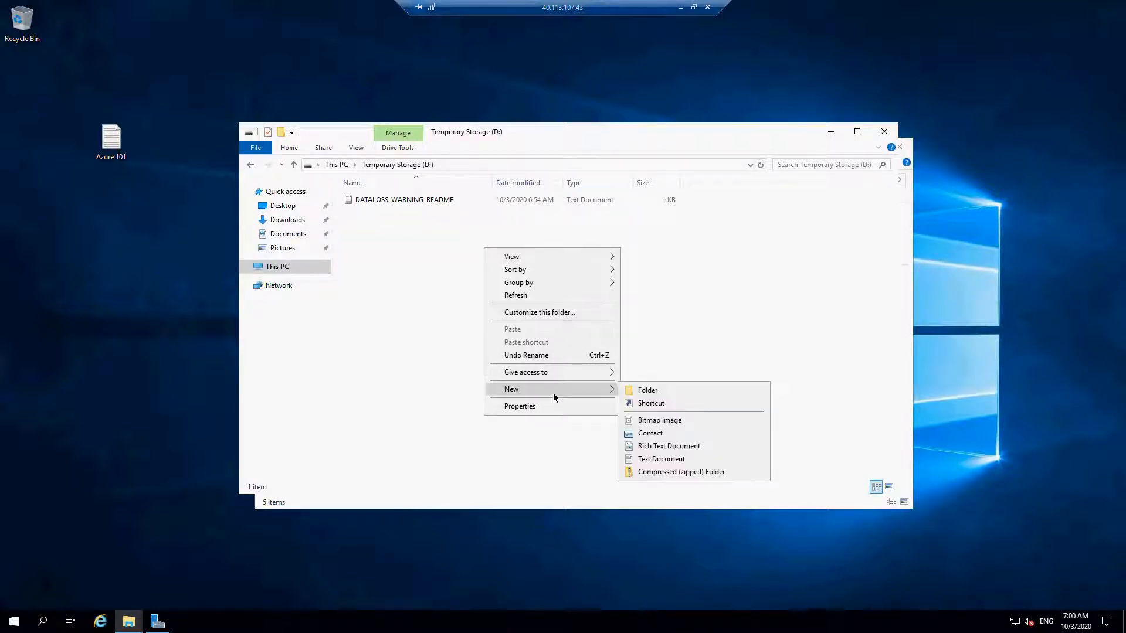
click(683, 459)
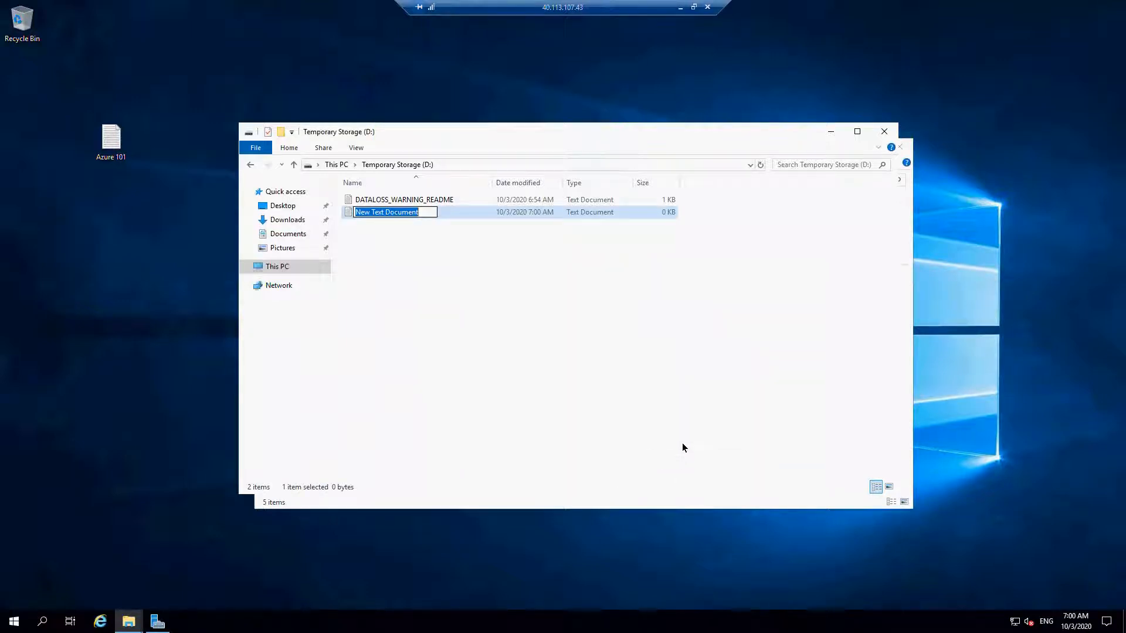
text(I)
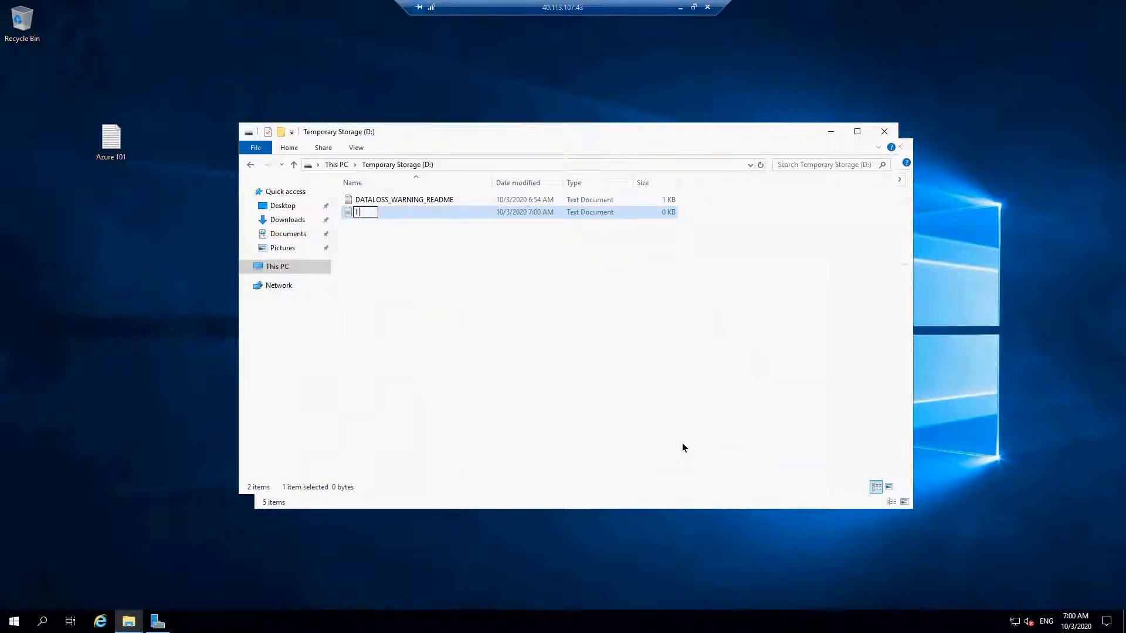
text( am D Drive Document)
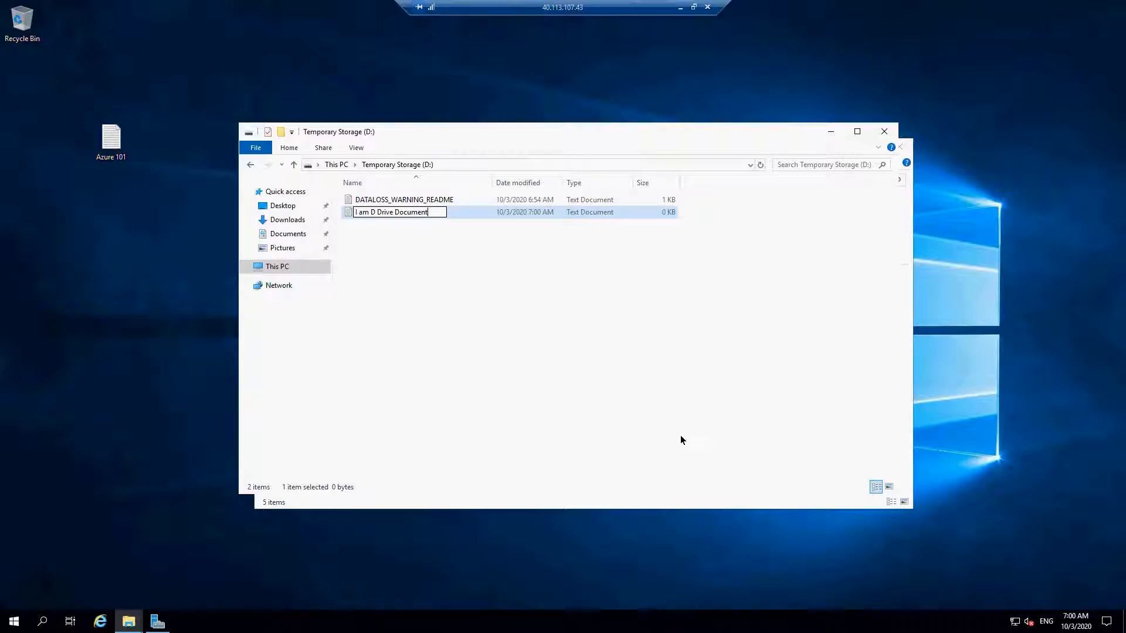
key(Return)
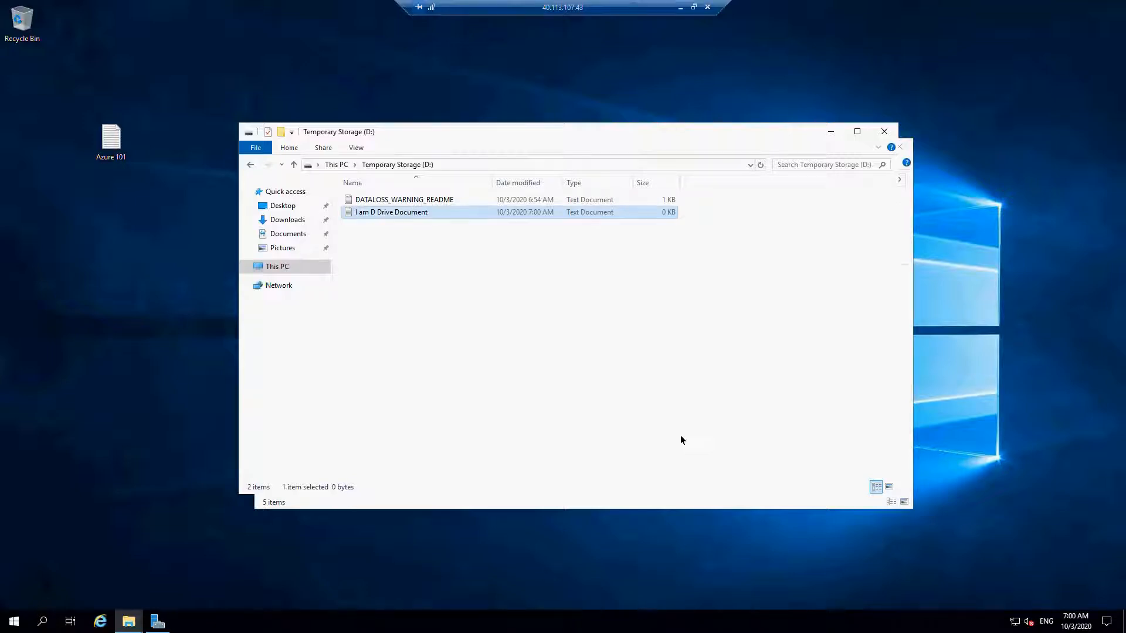
- Write "sfsafaskuhigaskudhg kajsghdjsahk", "lkjhdfahs d" and ";kljsdlkasj" on separate lines in I am D Drive Document, then save and close it
double_click(422, 215)
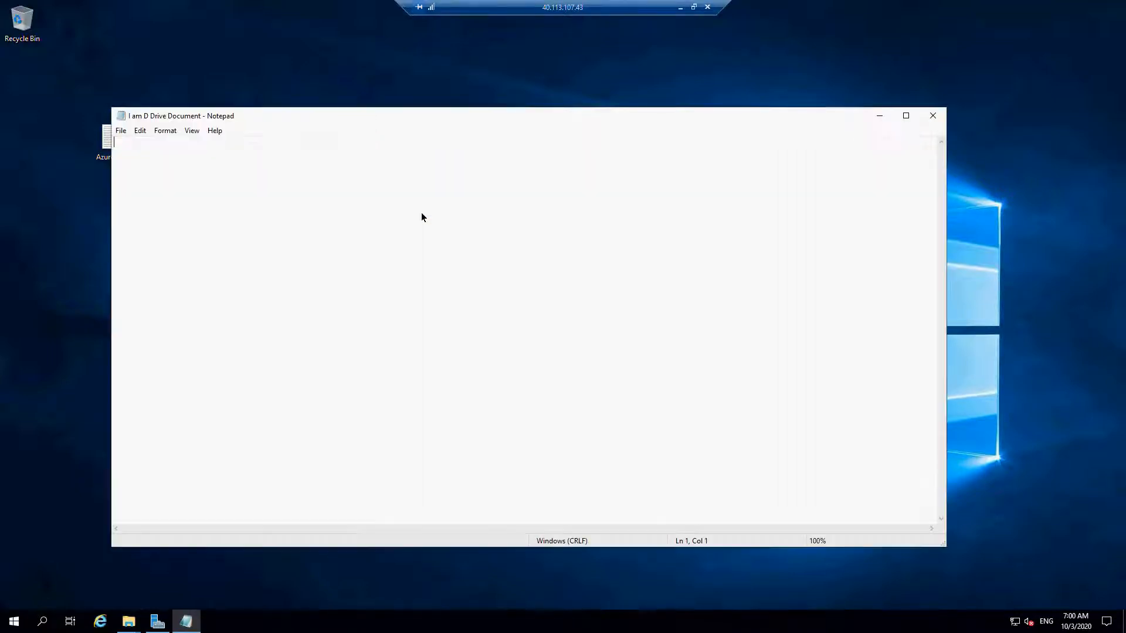
text(sfsafaskuhigaskudhg)
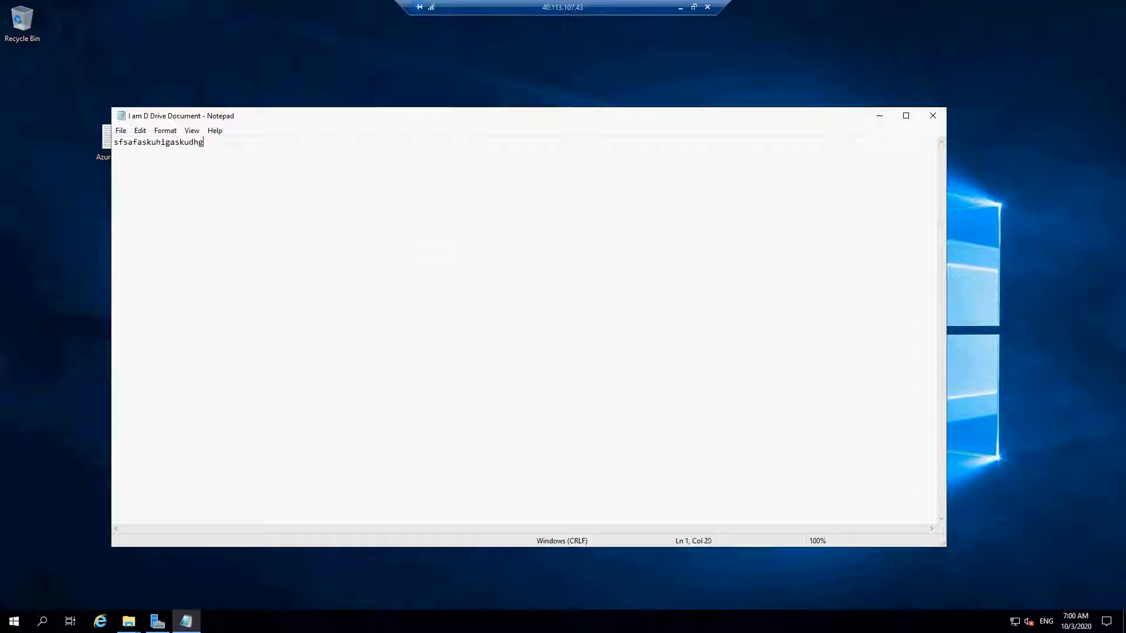
text( kajsghdjsahk)
key(Return)
text(lkjhdfahs d)
key(Return)
text(;kljsdlkasj)
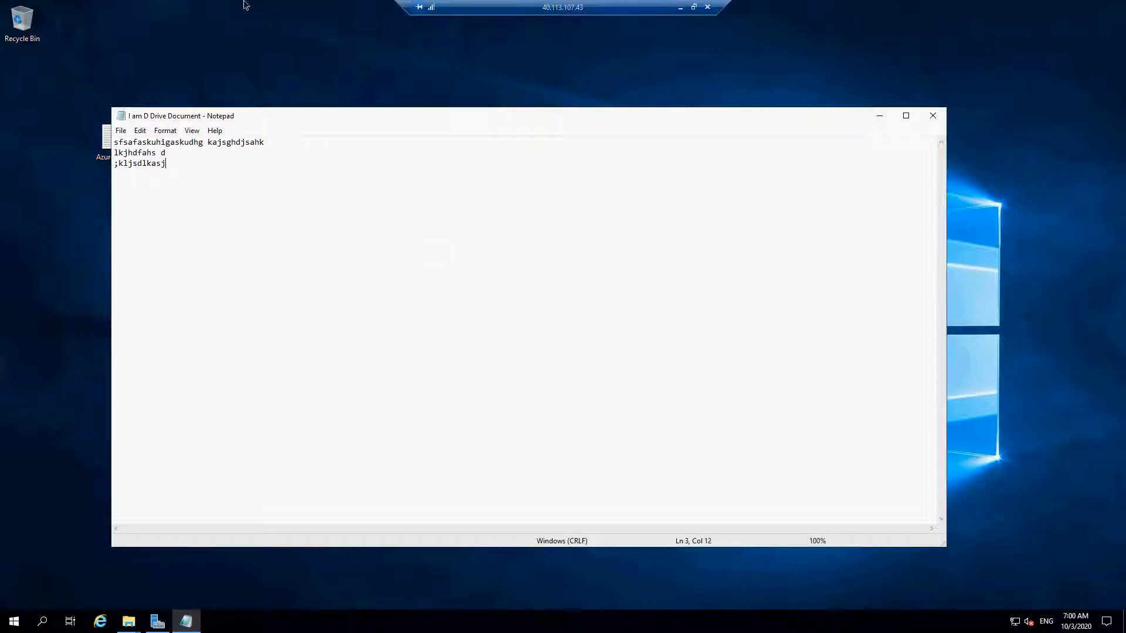
click(121, 130)
click(146, 169)
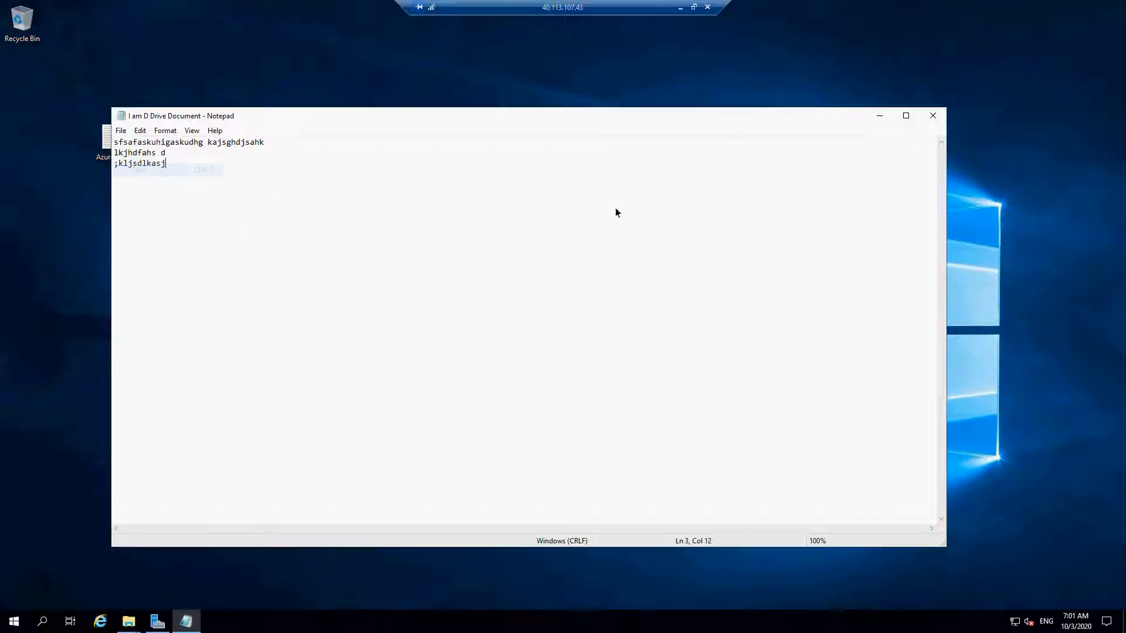
click(932, 119)
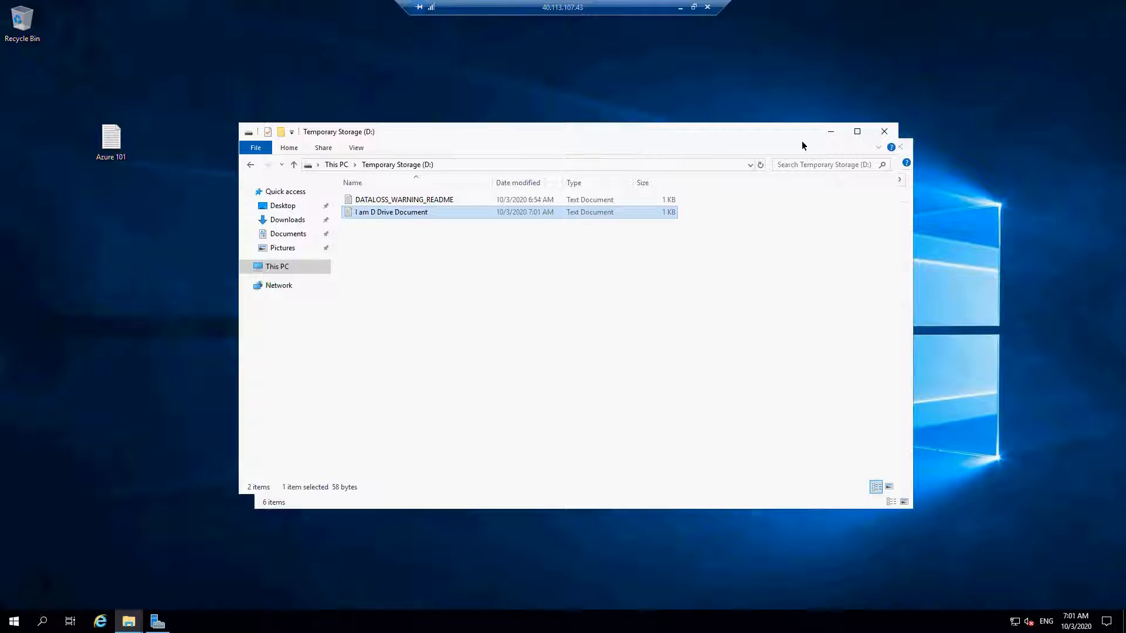
- Move the Azure 101 document higher on the desktop and close both File Explorer windows
drag(112, 138, 114, 52)
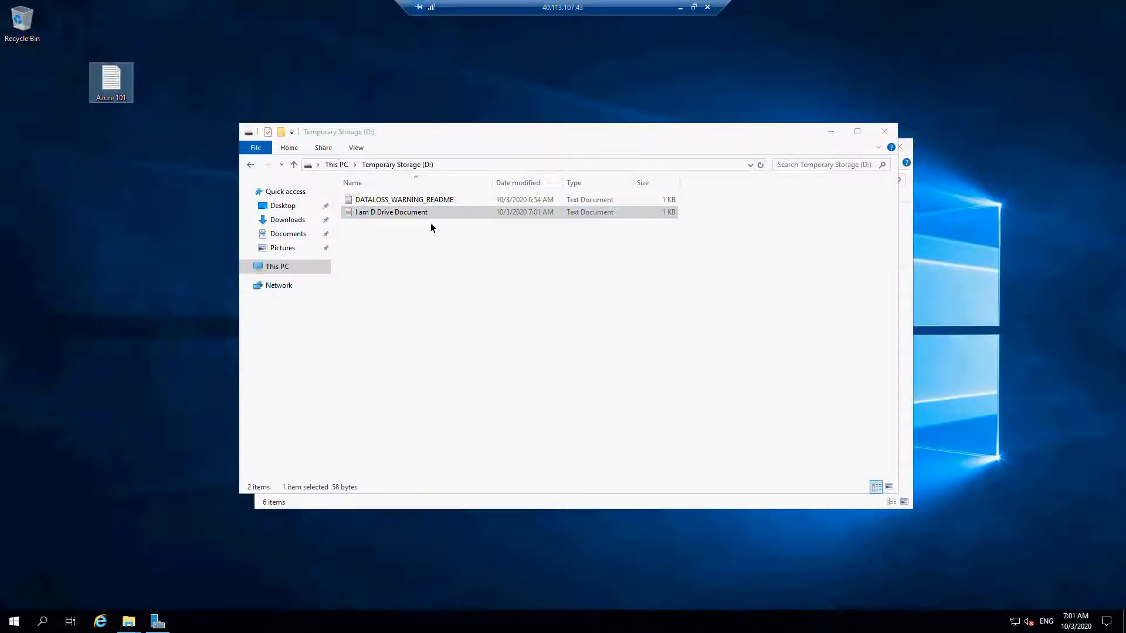
click(882, 131)
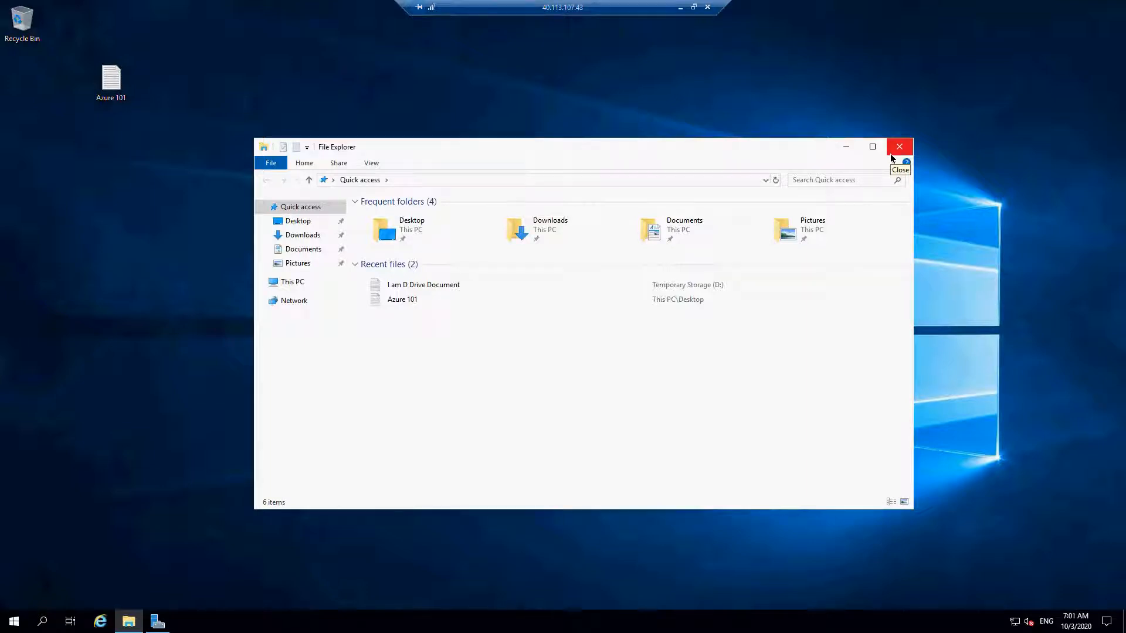
click(891, 156)
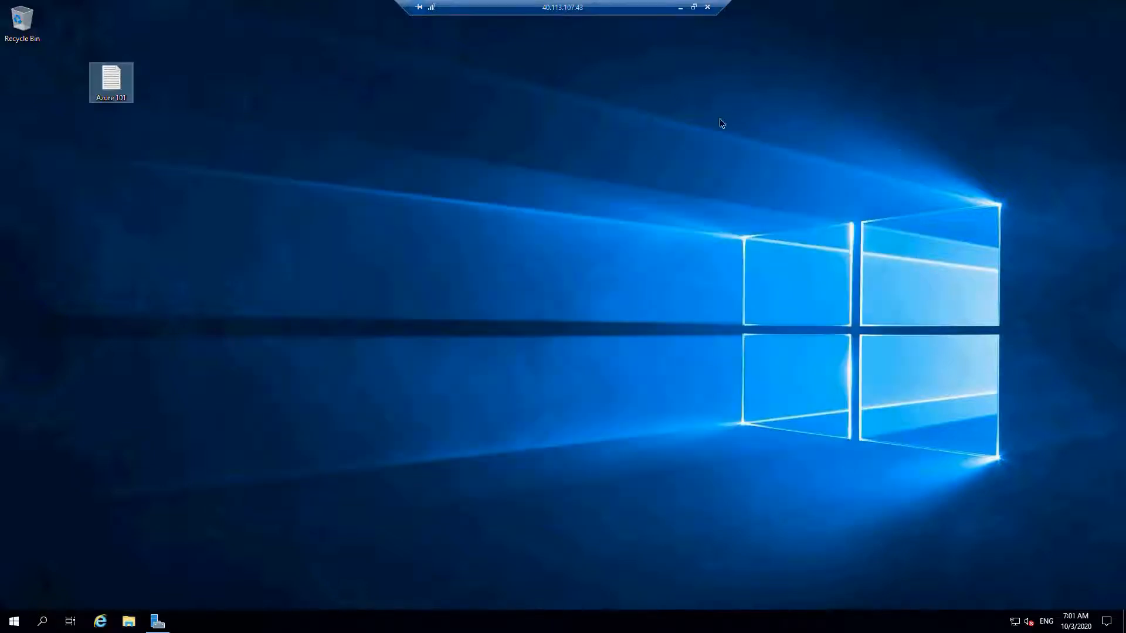
- Disconnect the Remote Desktop session from the virtual machine and return to the Azure portal
click(709, 9)
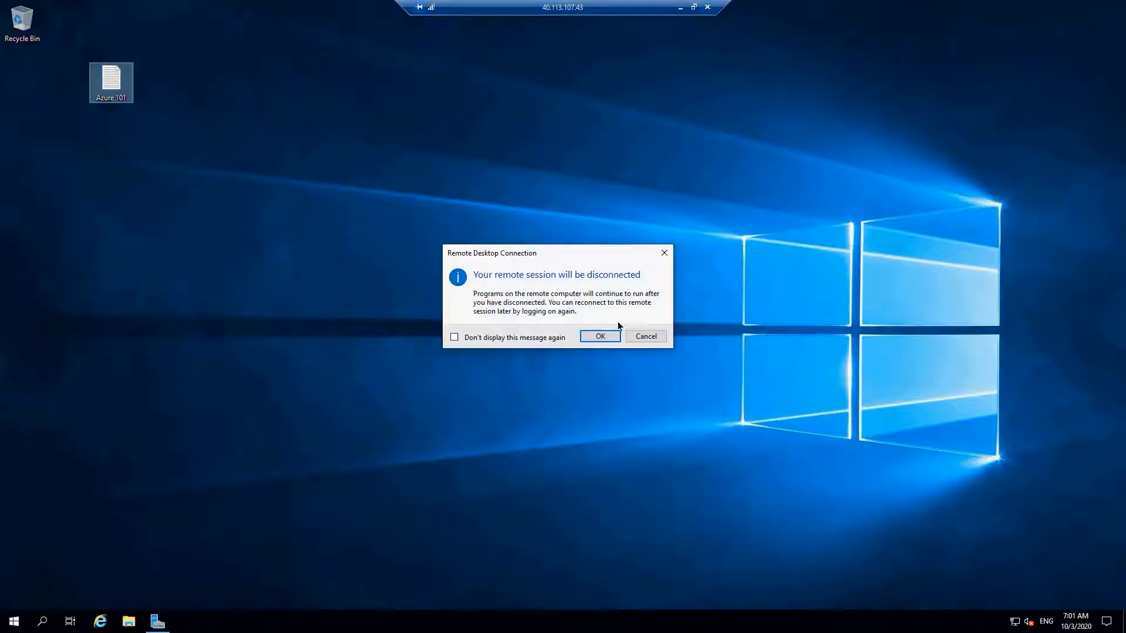
click(599, 336)
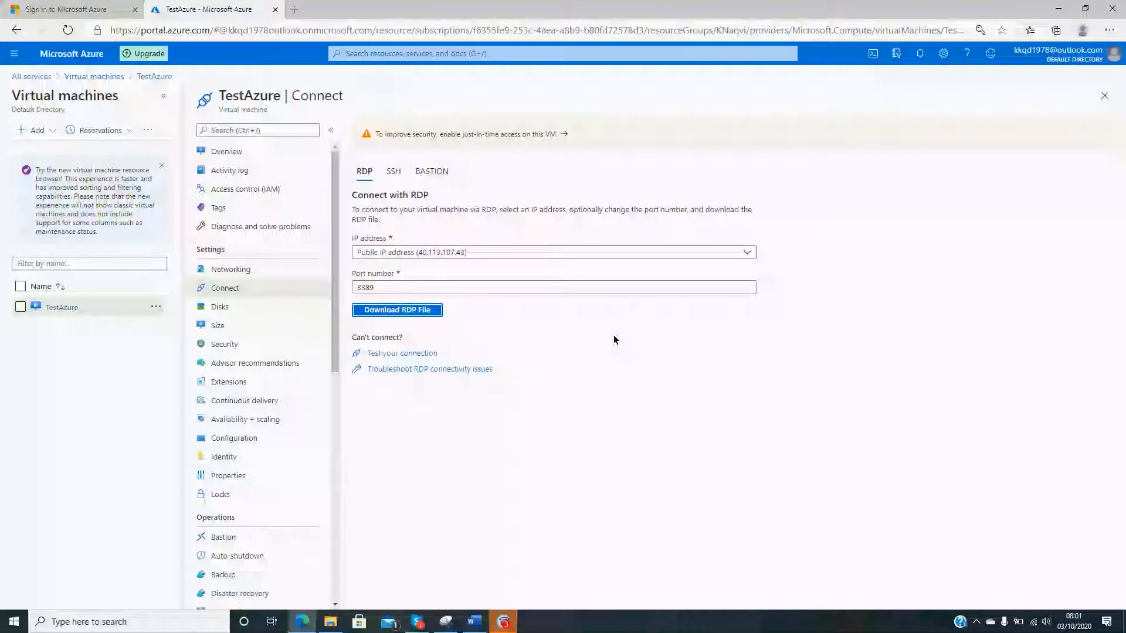
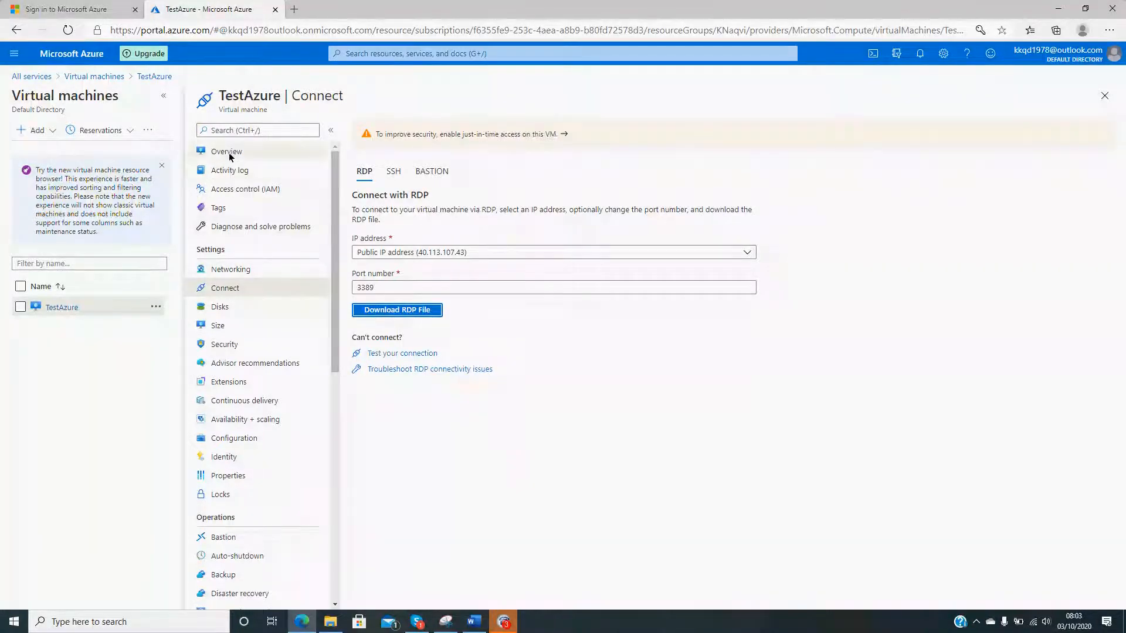
- Return to the list of virtual machines and open the overview of TestAzure
click(68, 307)
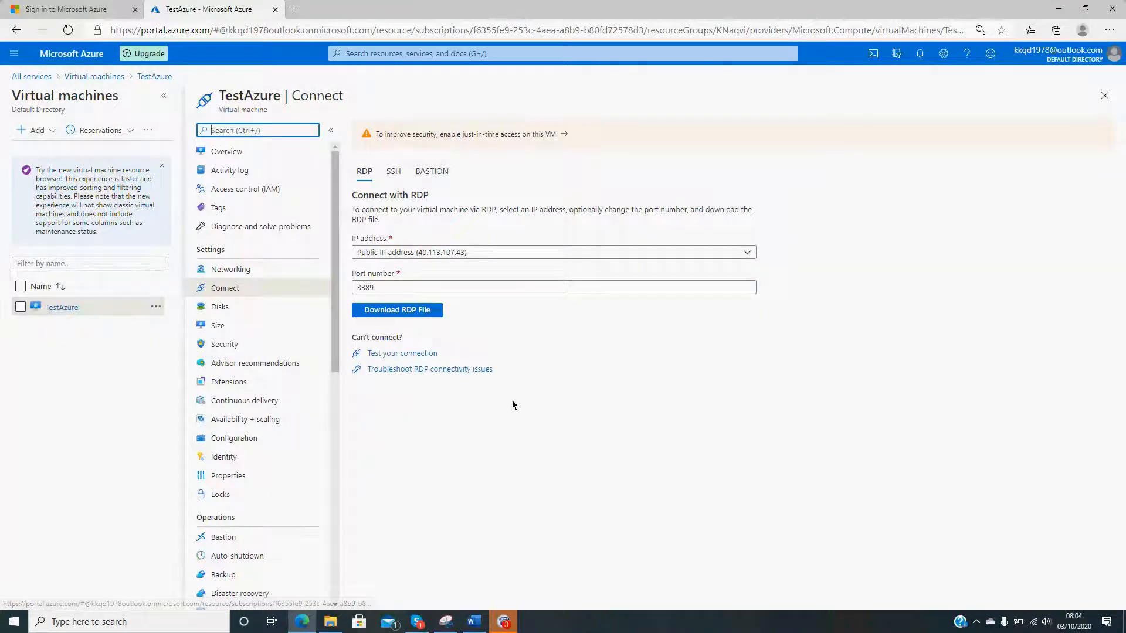
scroll(264, 168, down, 3)
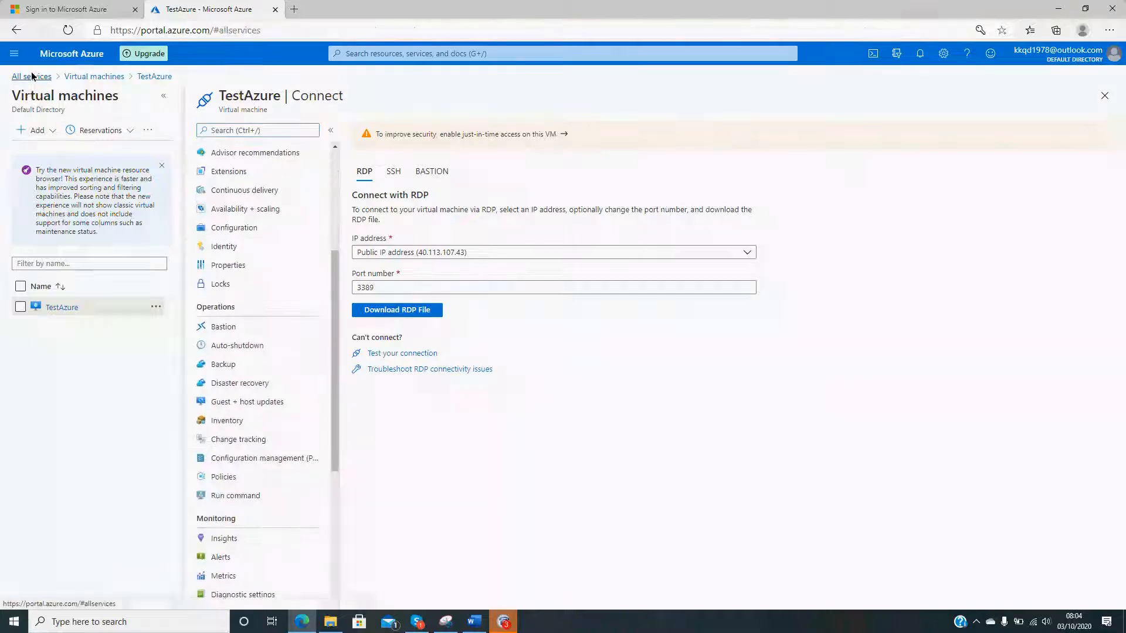
click(30, 74)
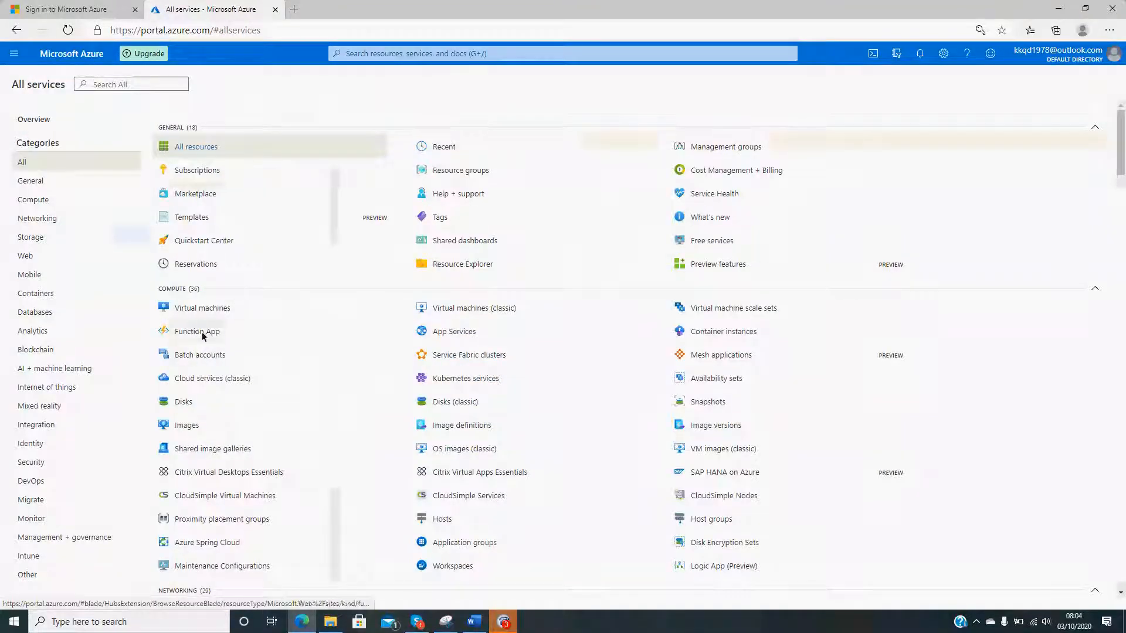
click(205, 308)
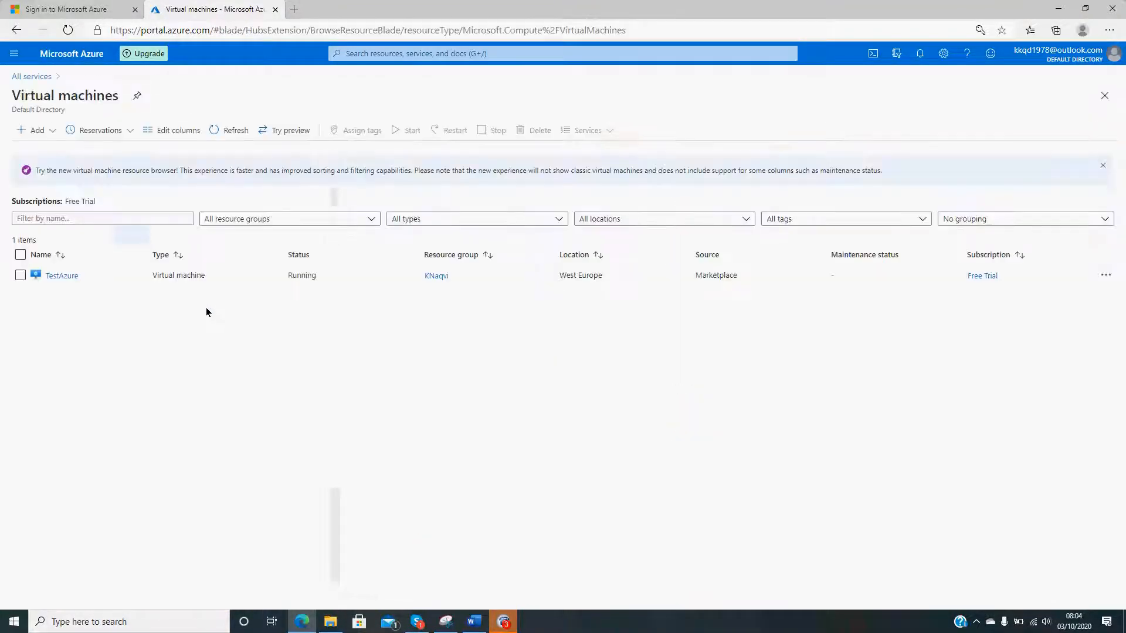
click(62, 275)
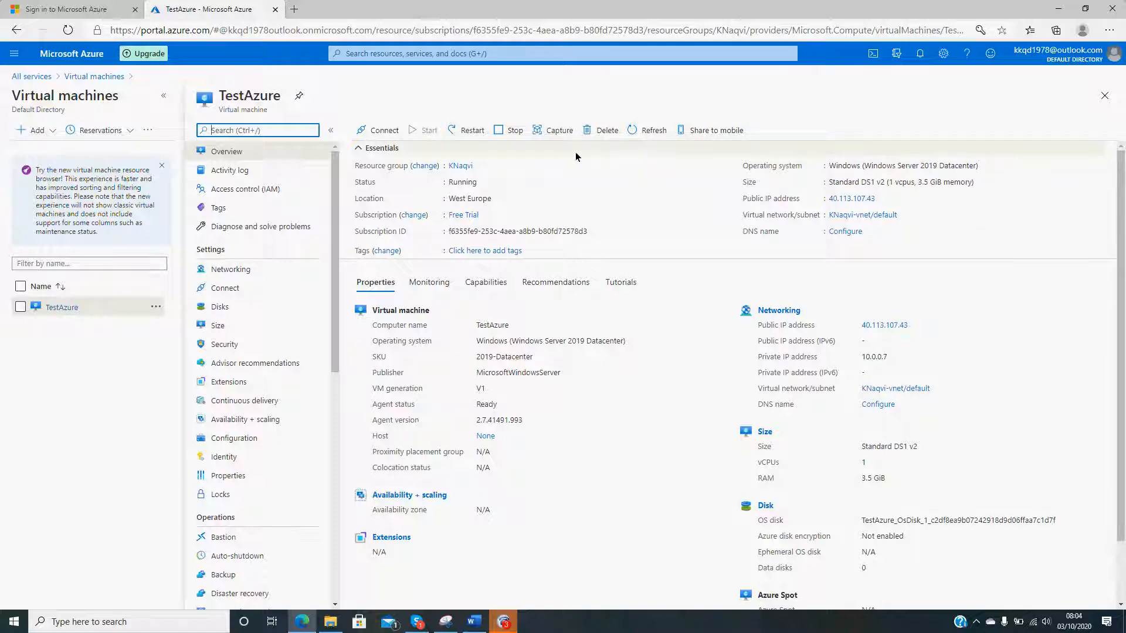
- Capture an image of TestAzure without automatic deletion of the virtual machine, confirm with the name TestAzure, and check the notifications
click(544, 132)
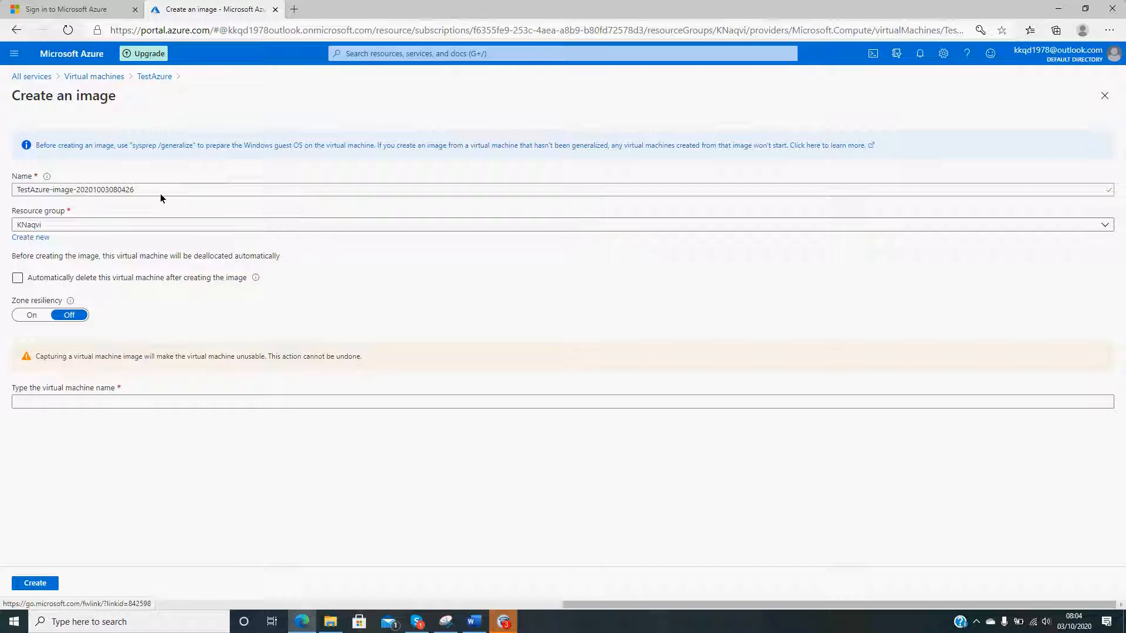
click(78, 279)
click(111, 278)
click(54, 403)
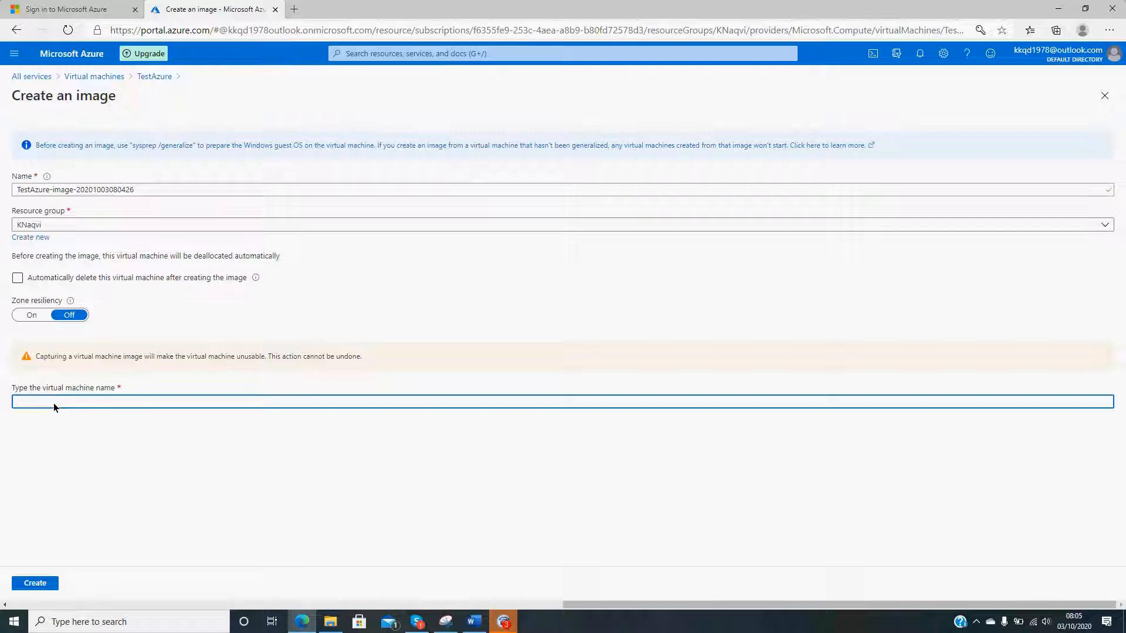
text(Tes)
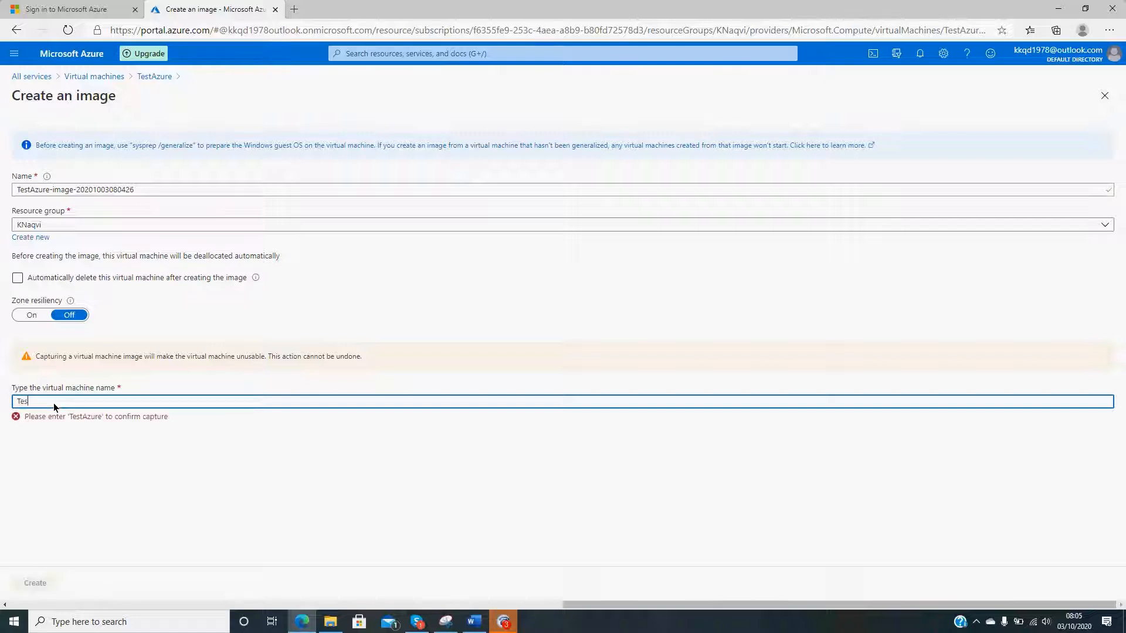
text(tAzure)
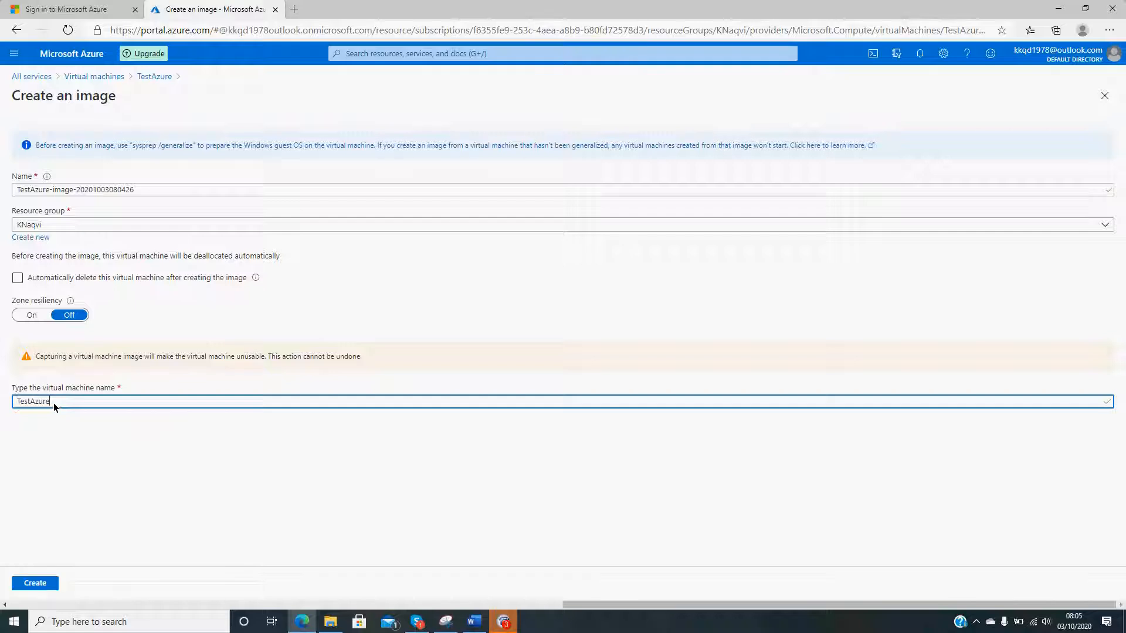
click(50, 583)
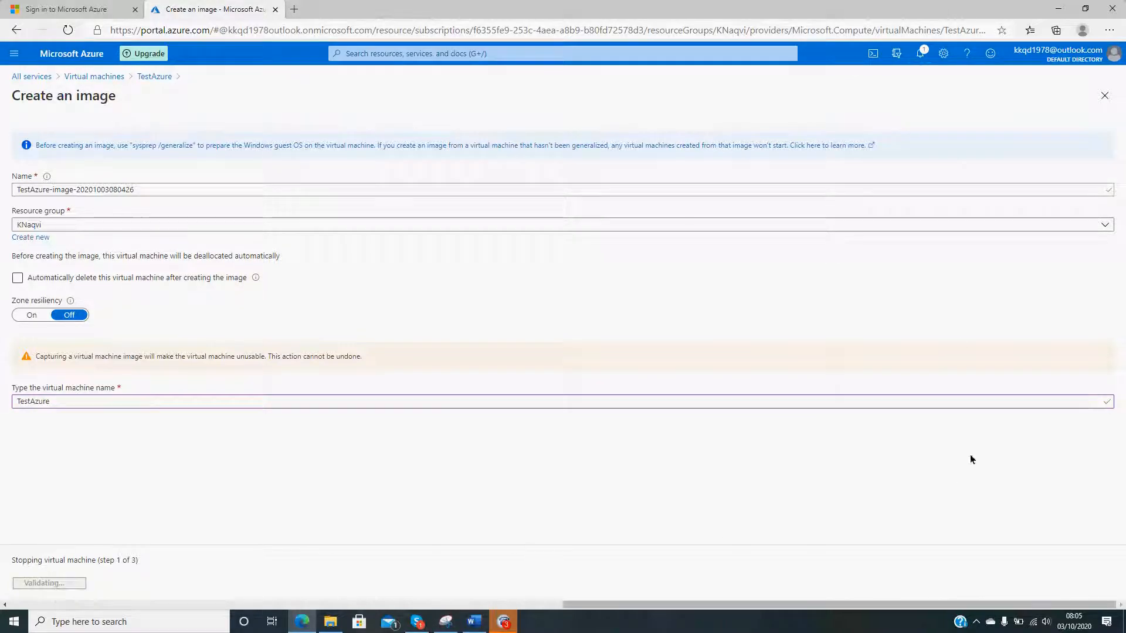
click(919, 55)
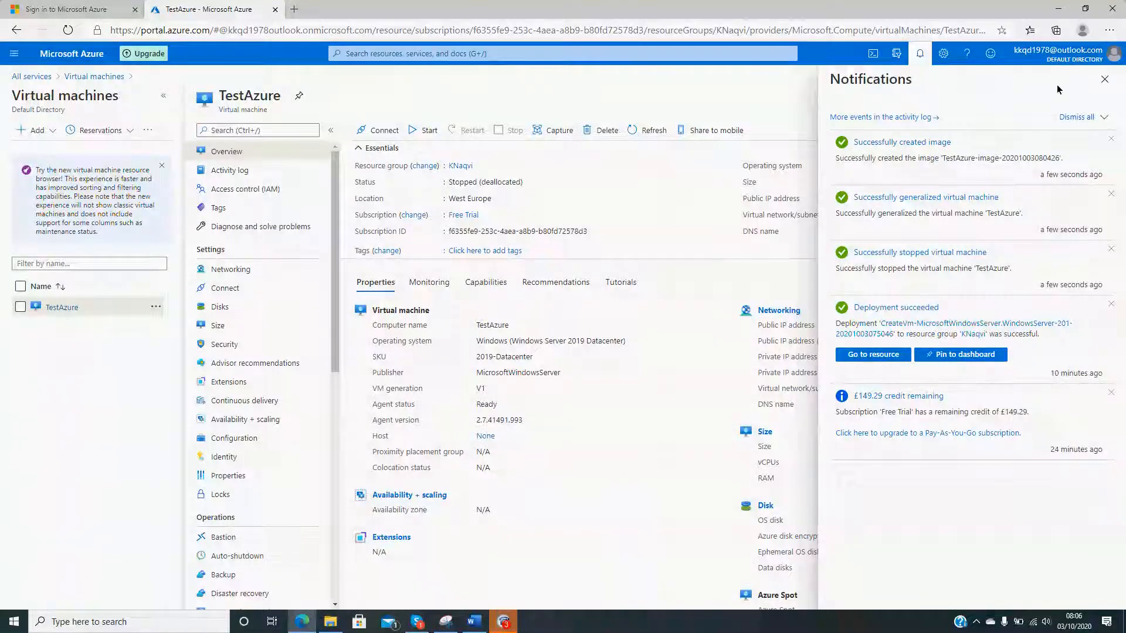
click(1105, 80)
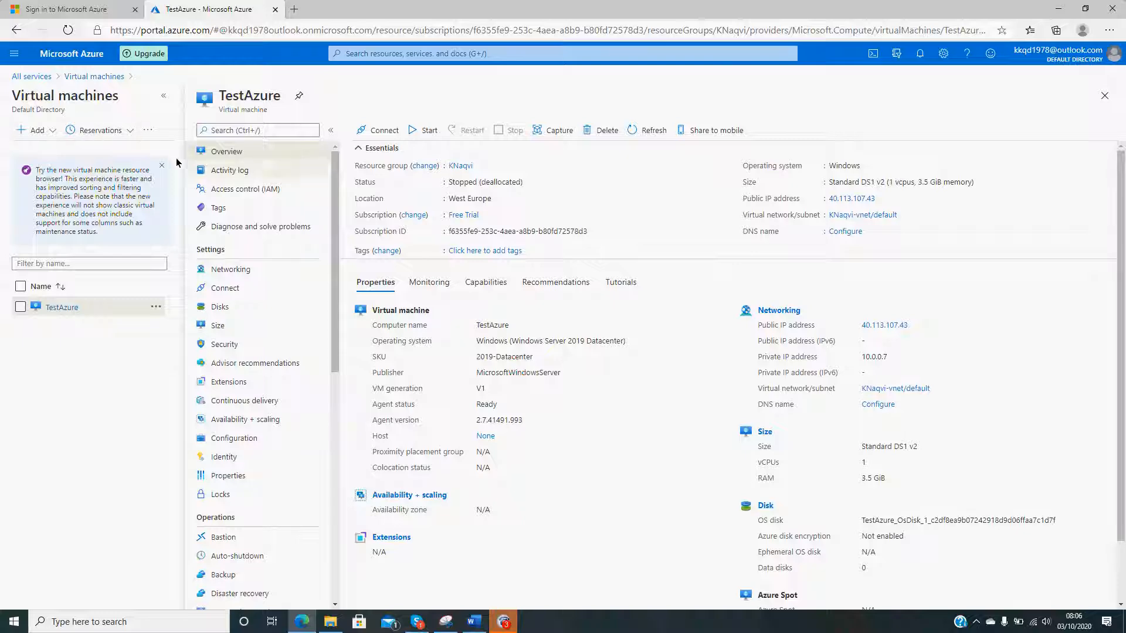
- Search all services for "image", open the Images service and dismiss its introductory tips
click(88, 77)
click(32, 77)
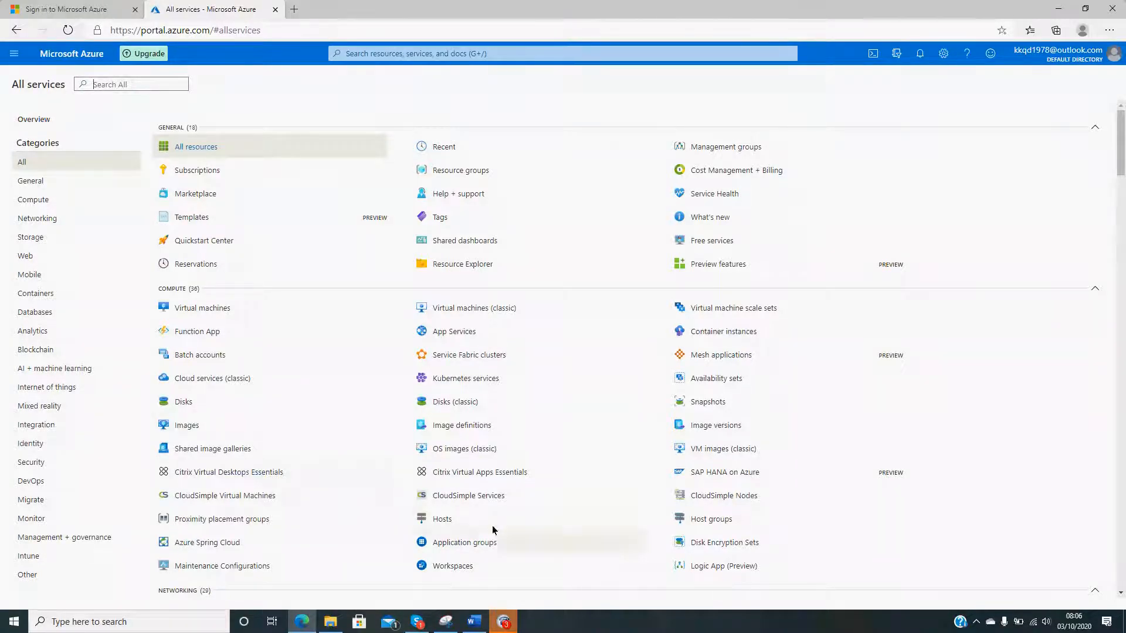
scroll(850, 575, down, 5)
scroll(850, 574, down, 2)
scroll(850, 573, up, 6)
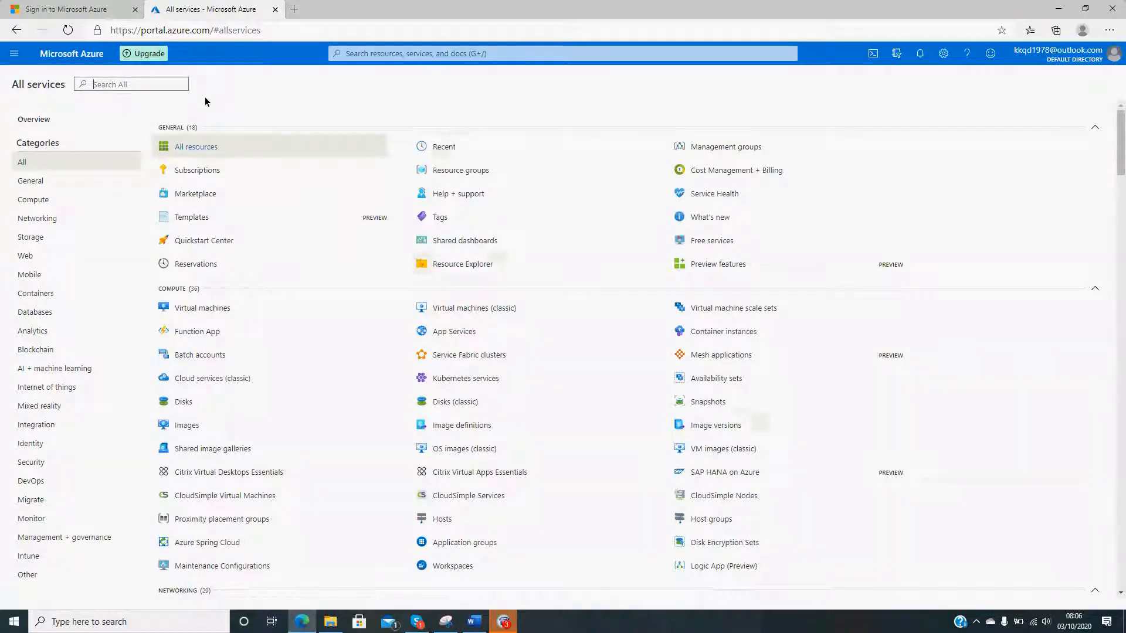
click(154, 84)
text(image)
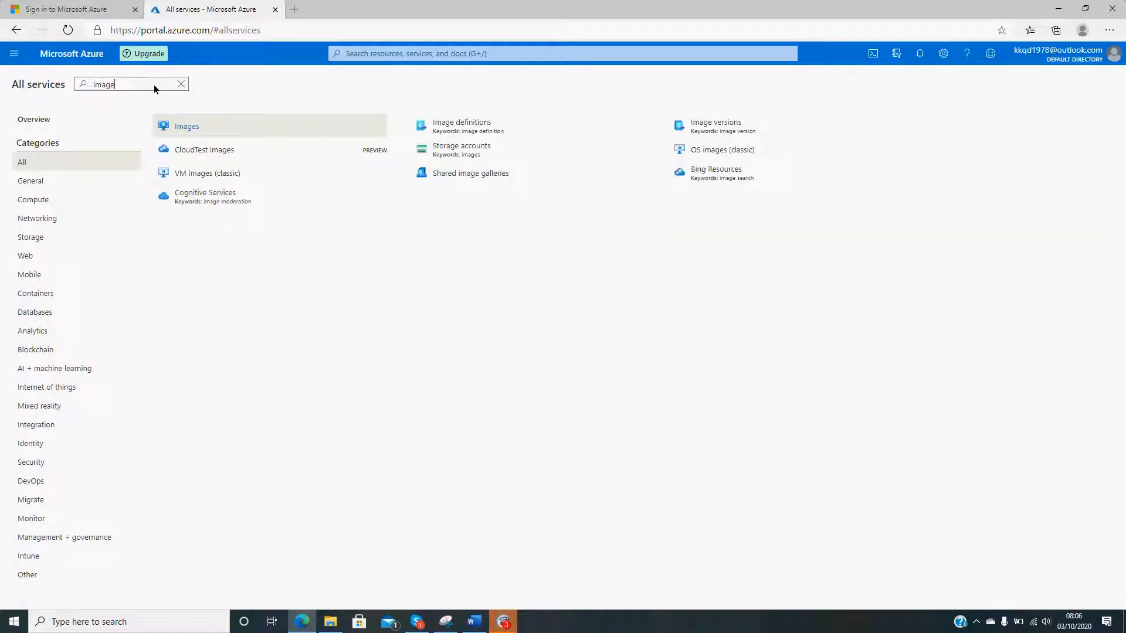
click(192, 126)
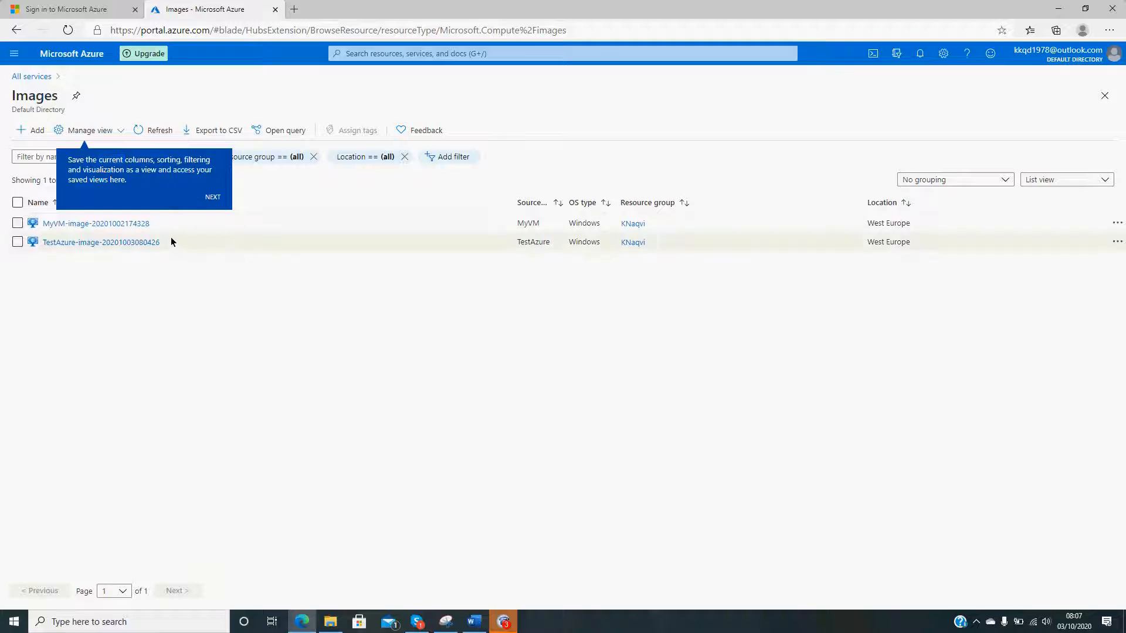
click(212, 198)
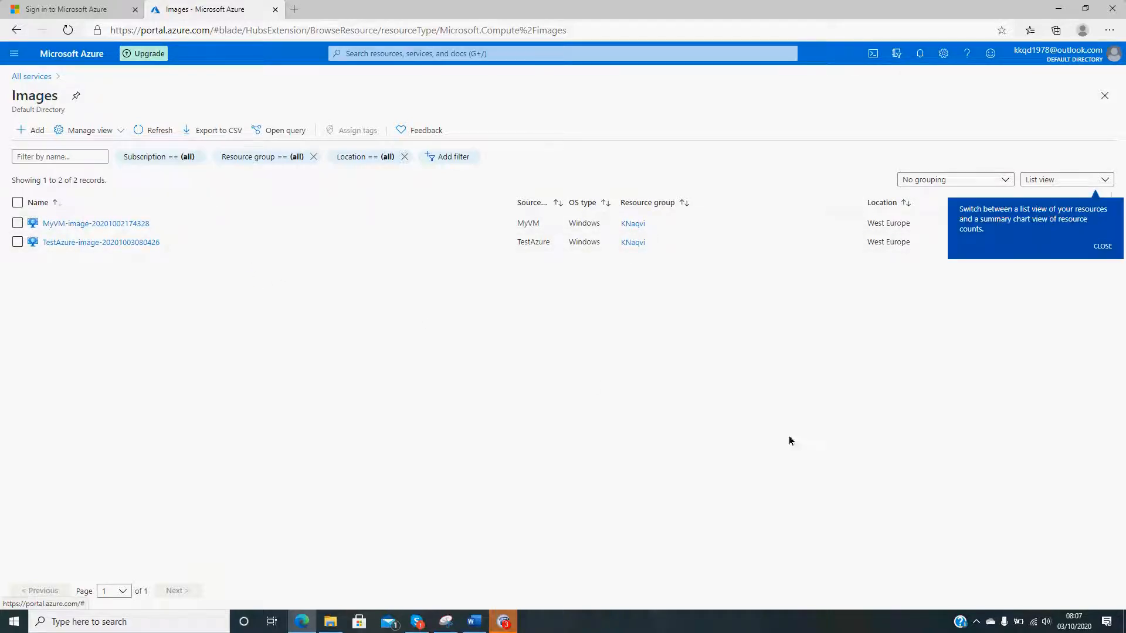
click(1102, 246)
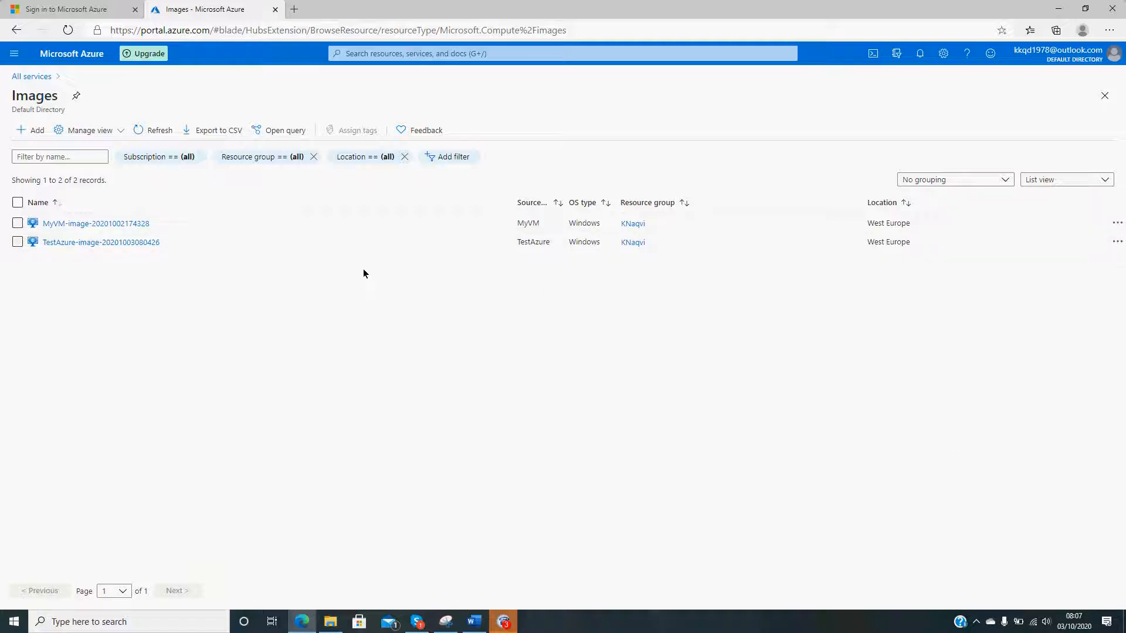
click(17, 224)
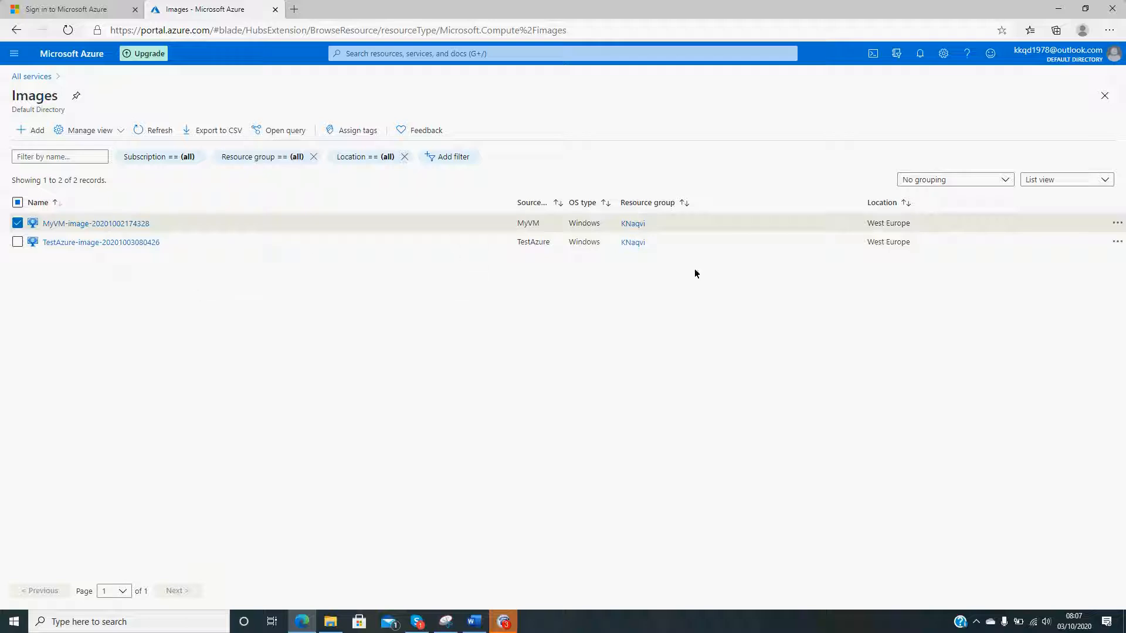
click(1117, 224)
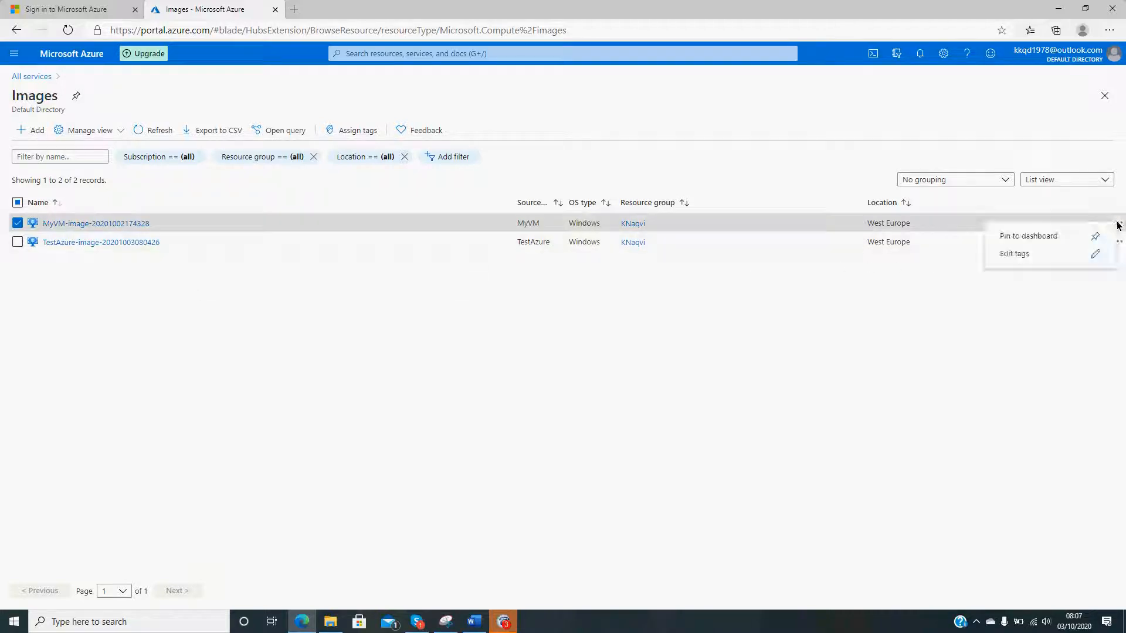
click(981, 302)
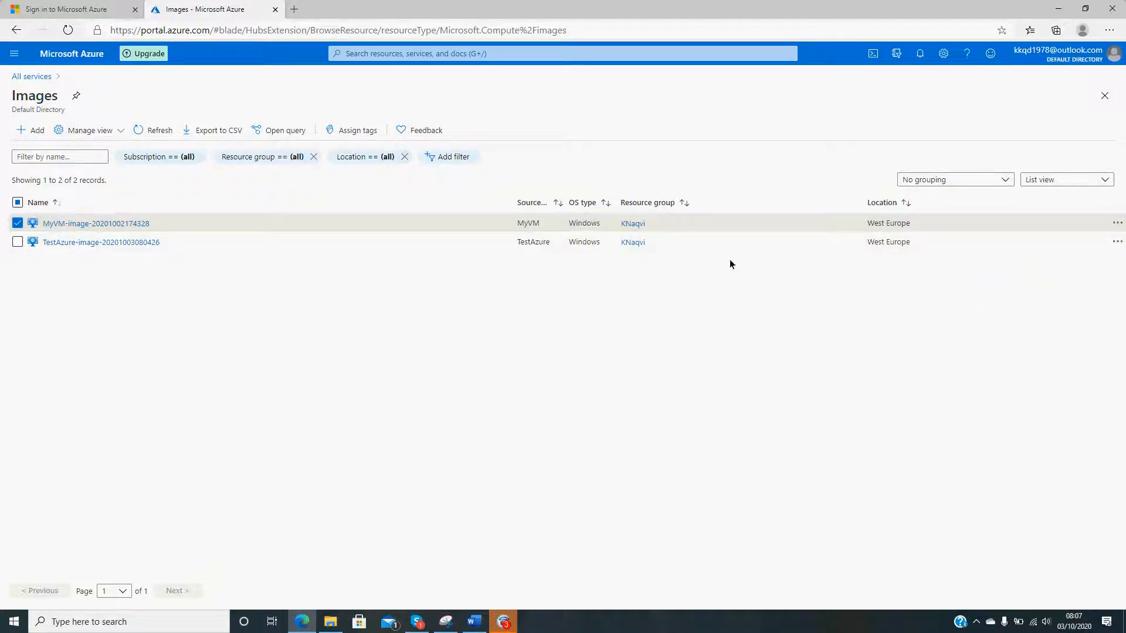
click(1118, 224)
click(907, 307)
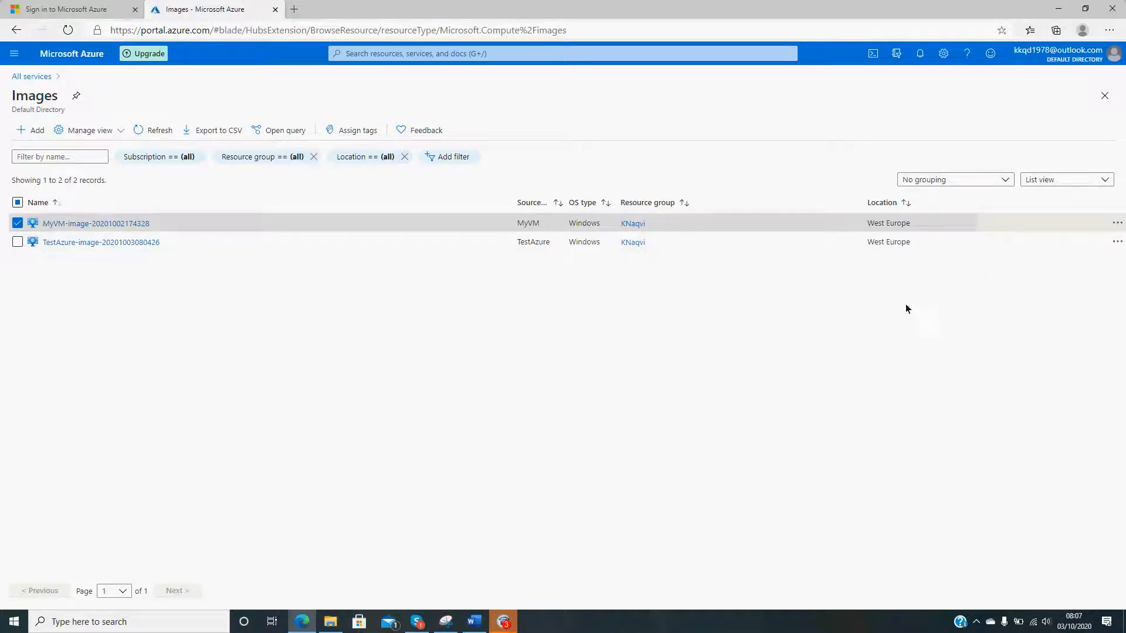
click(17, 223)
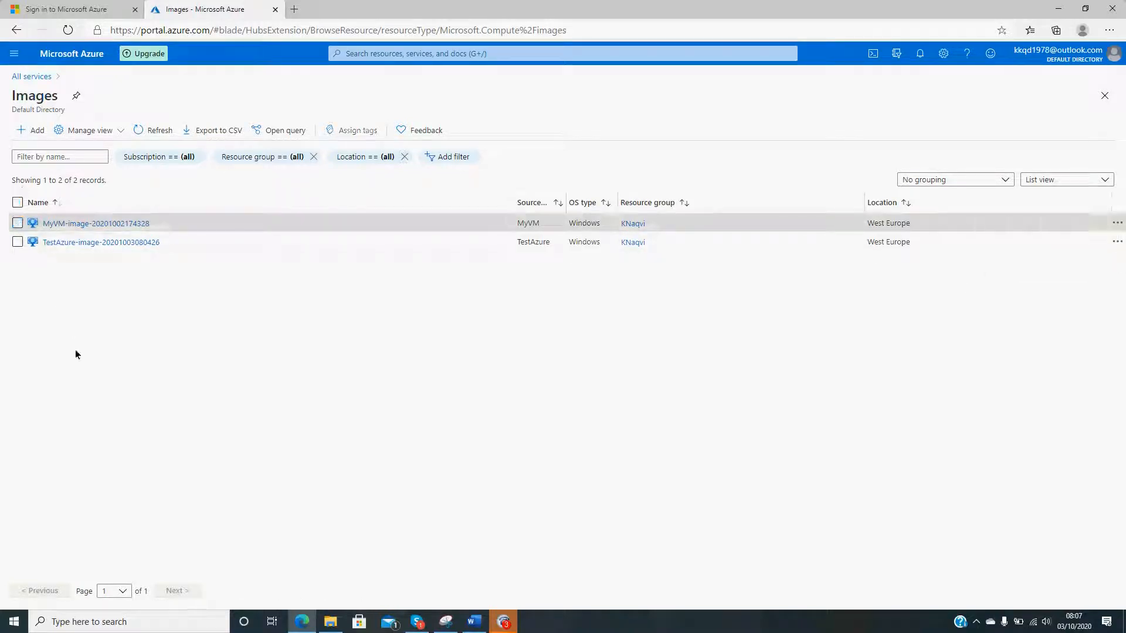
- Review the details of the captured TestAzure image and the overview of the TestAzure virtual machine
click(107, 243)
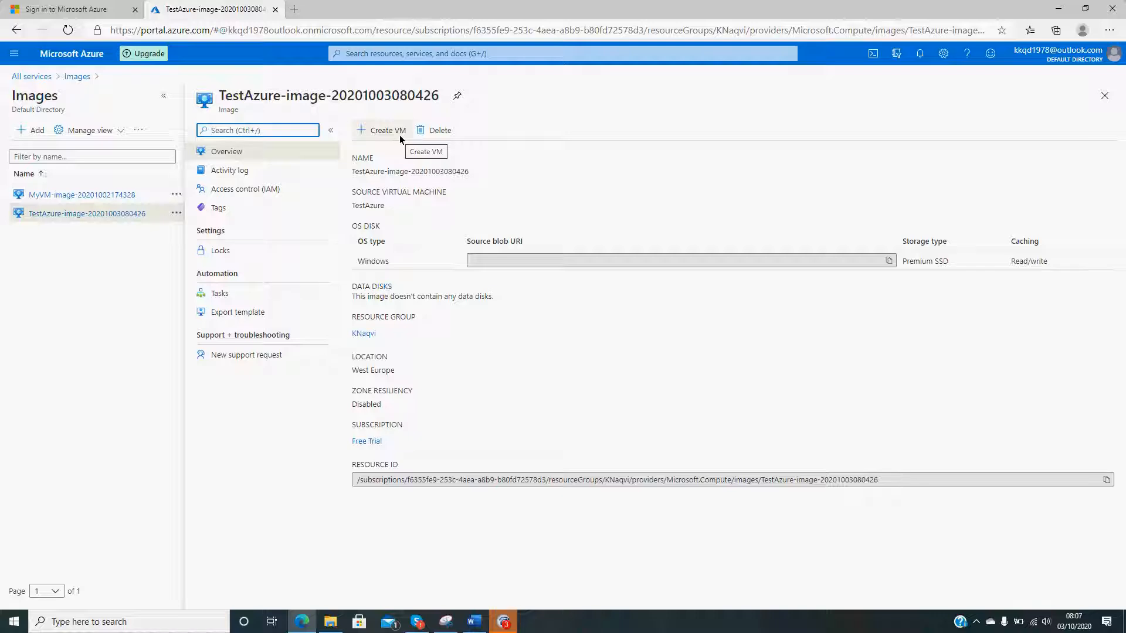
click(47, 75)
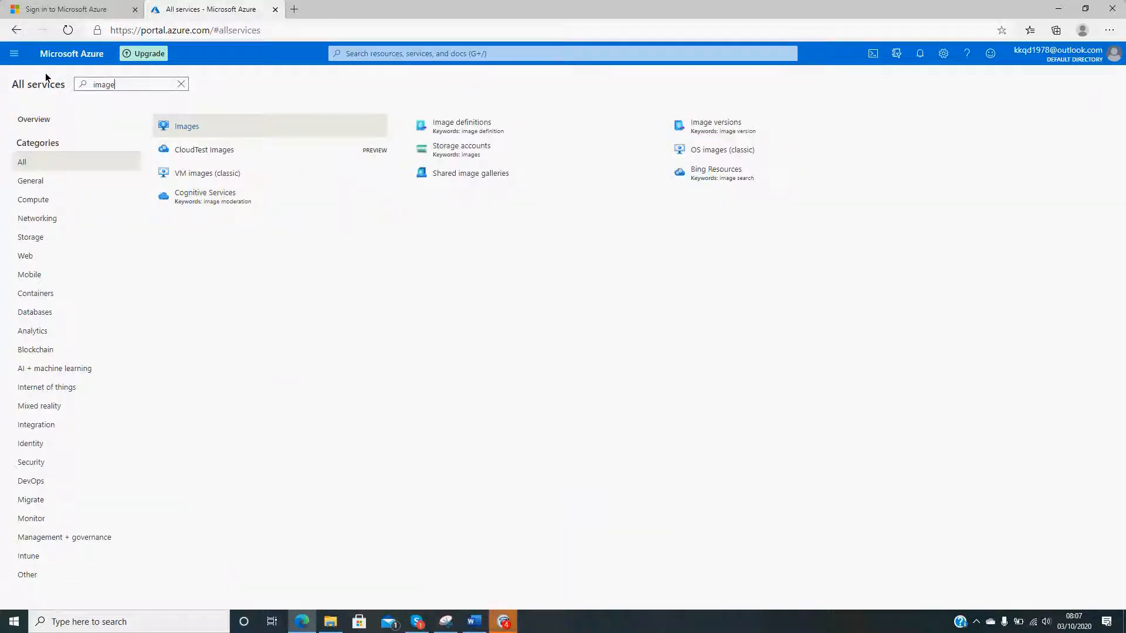
click(41, 168)
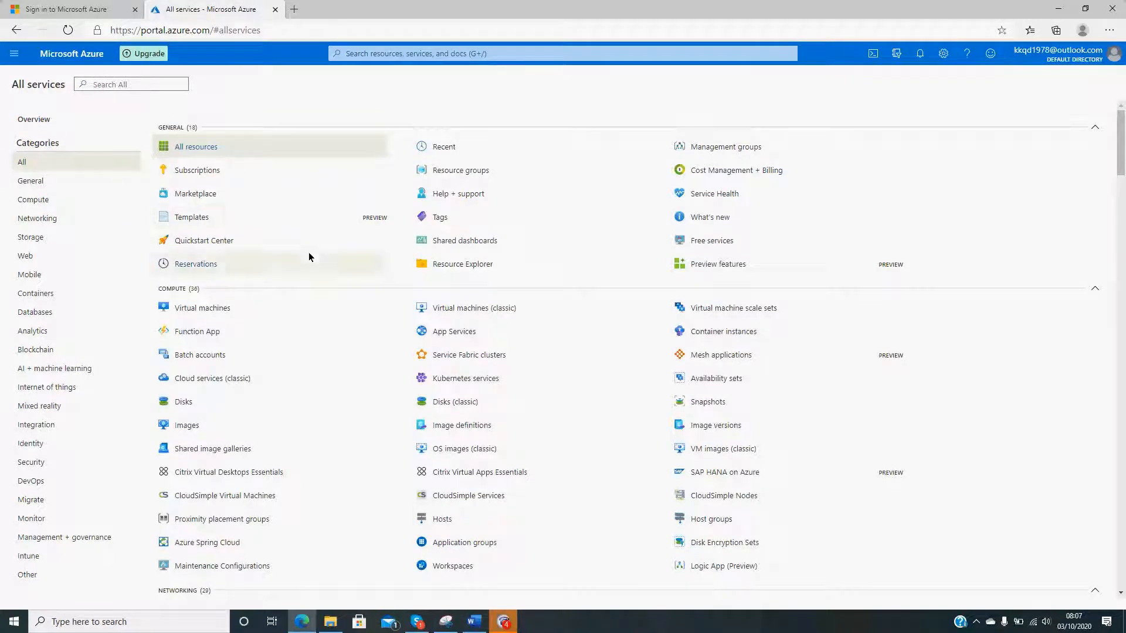
click(220, 310)
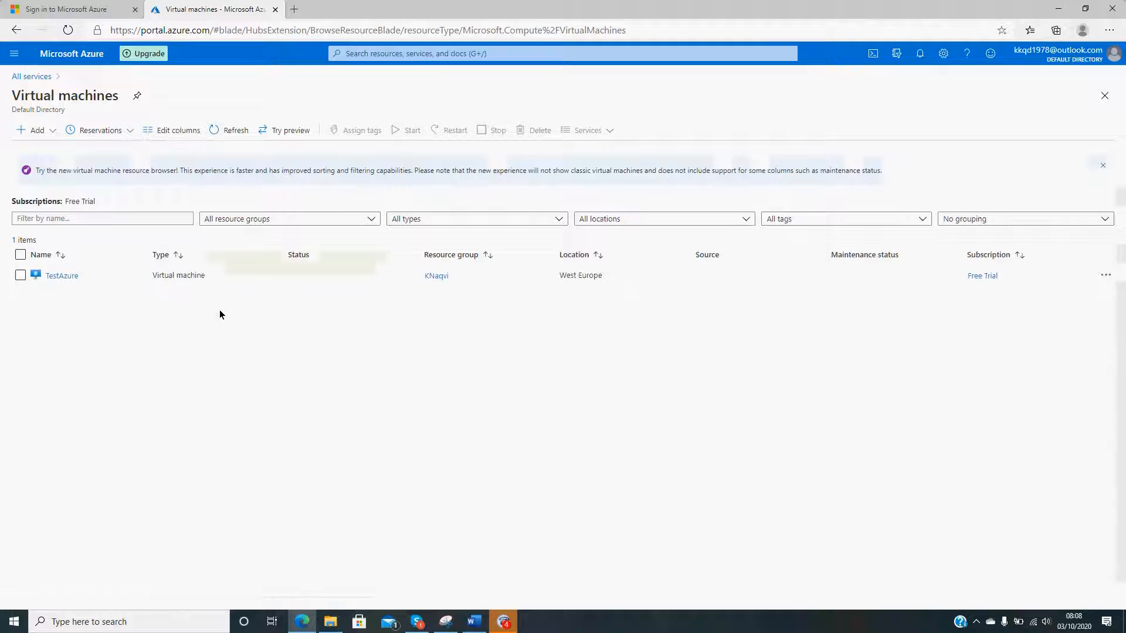
click(65, 276)
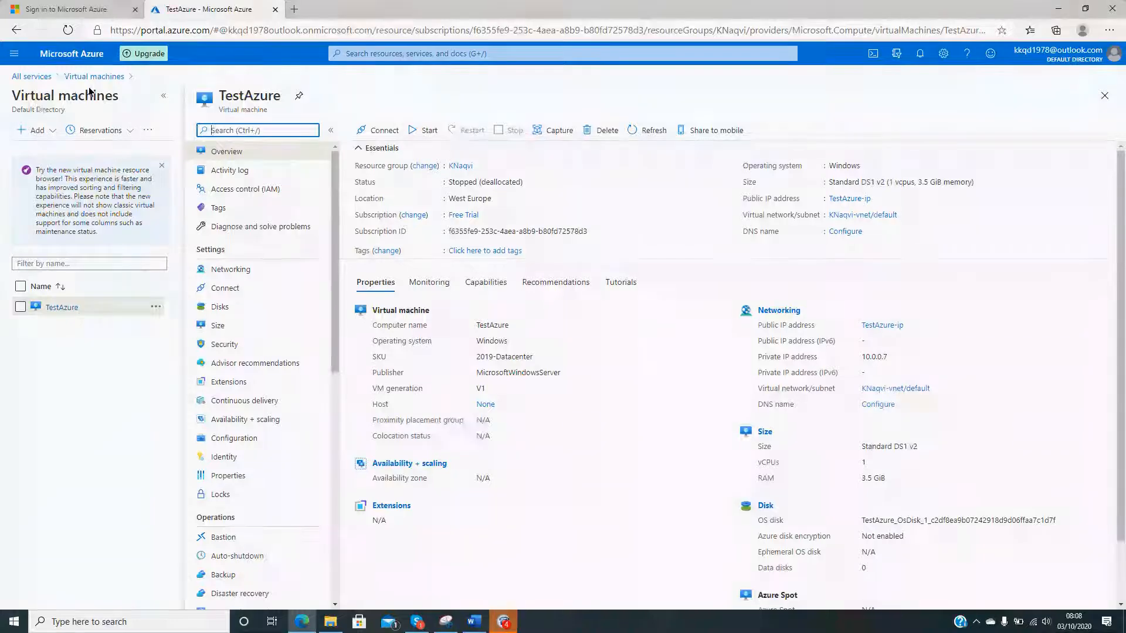
click(34, 76)
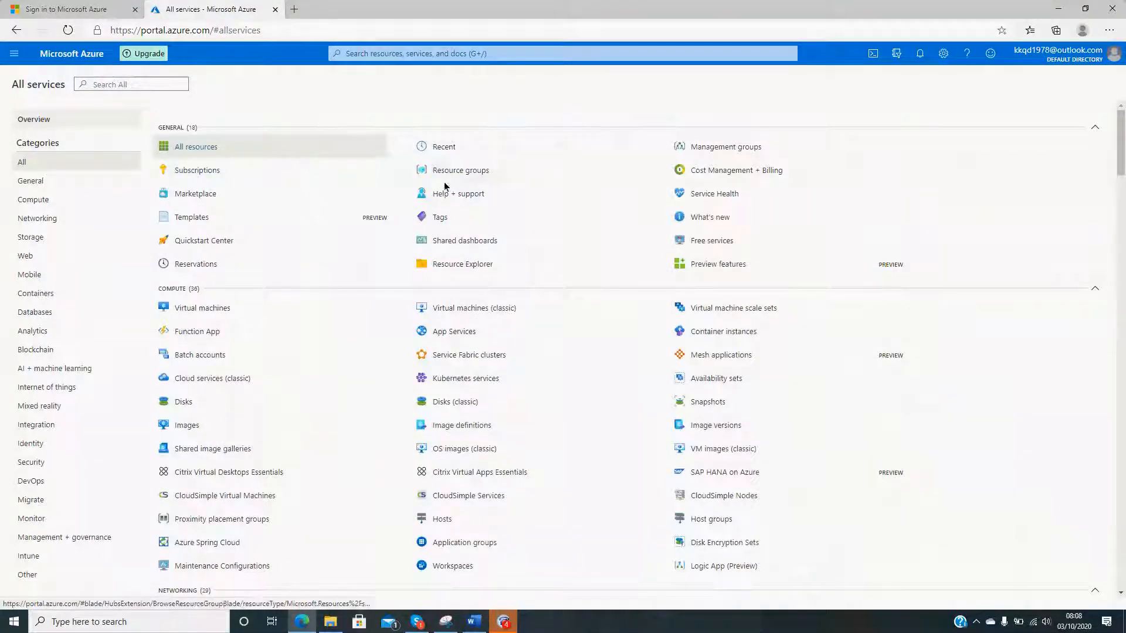
click(393, 57)
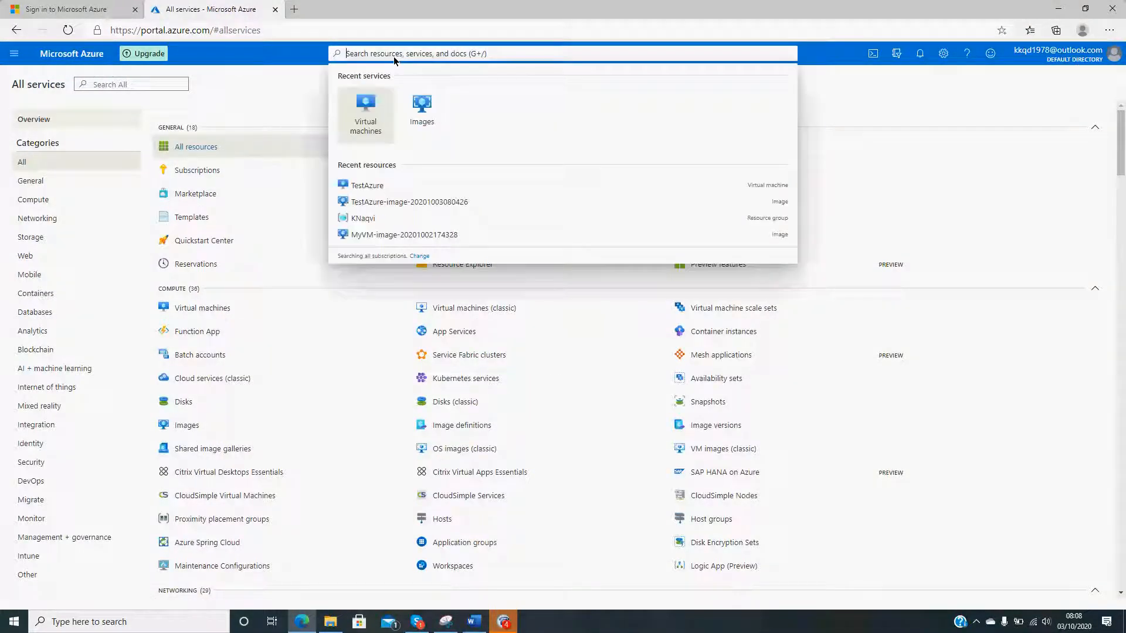
click(440, 112)
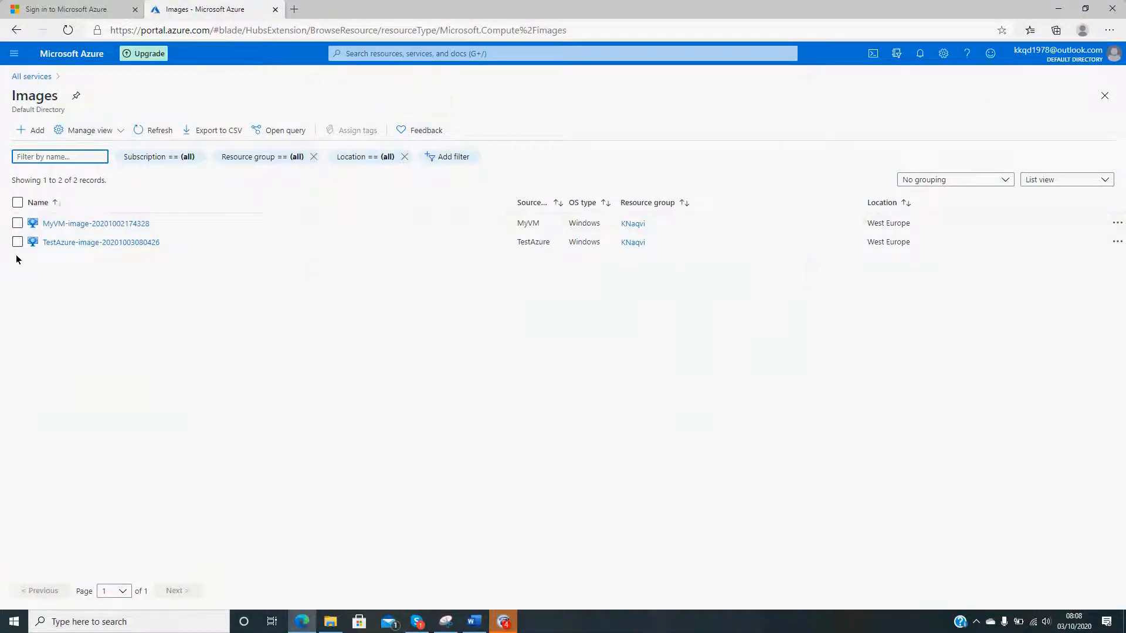
click(102, 245)
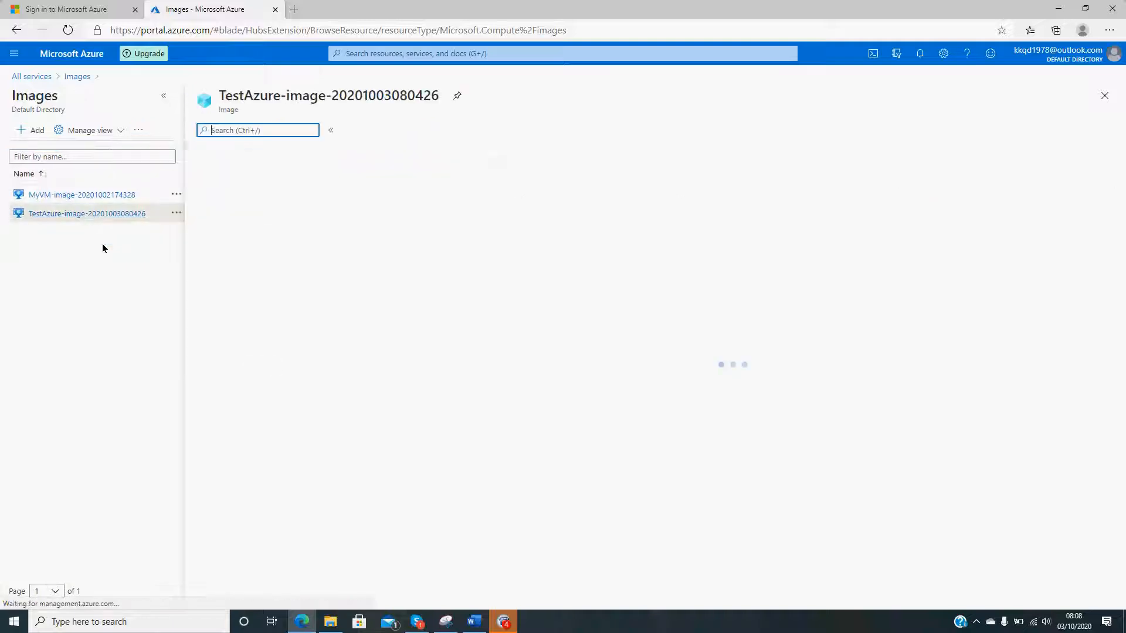
click(395, 132)
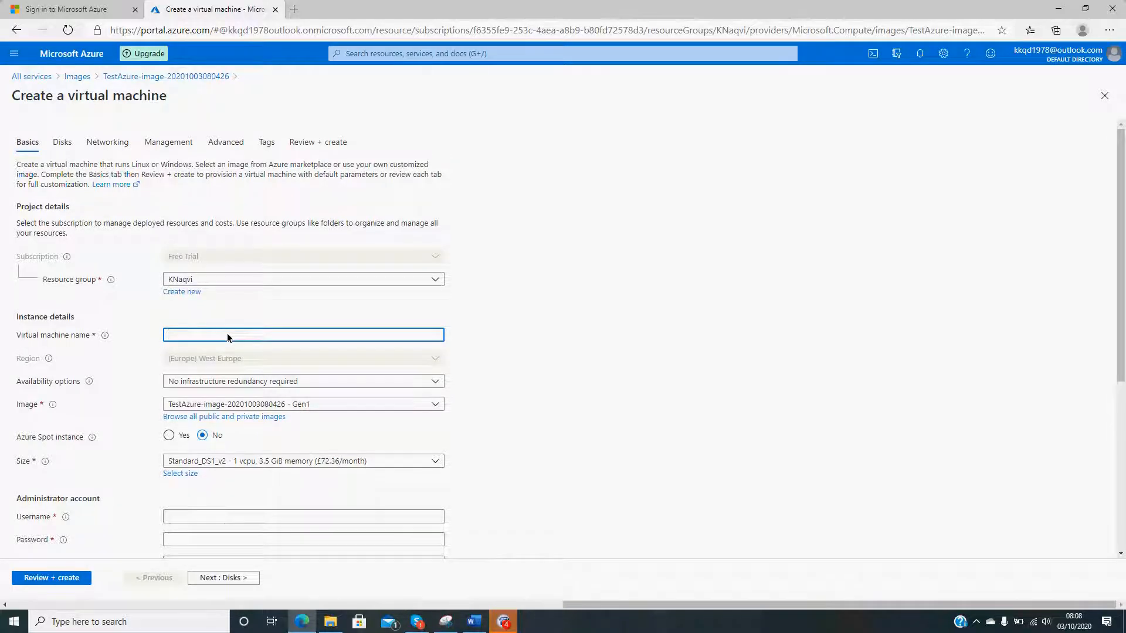
text(TestVM1)
- Select the Standard_DS1_v2 size with 1 vcpu and 3.5 GiB memory for the virtual machine
scroll(740, 336, down, 2)
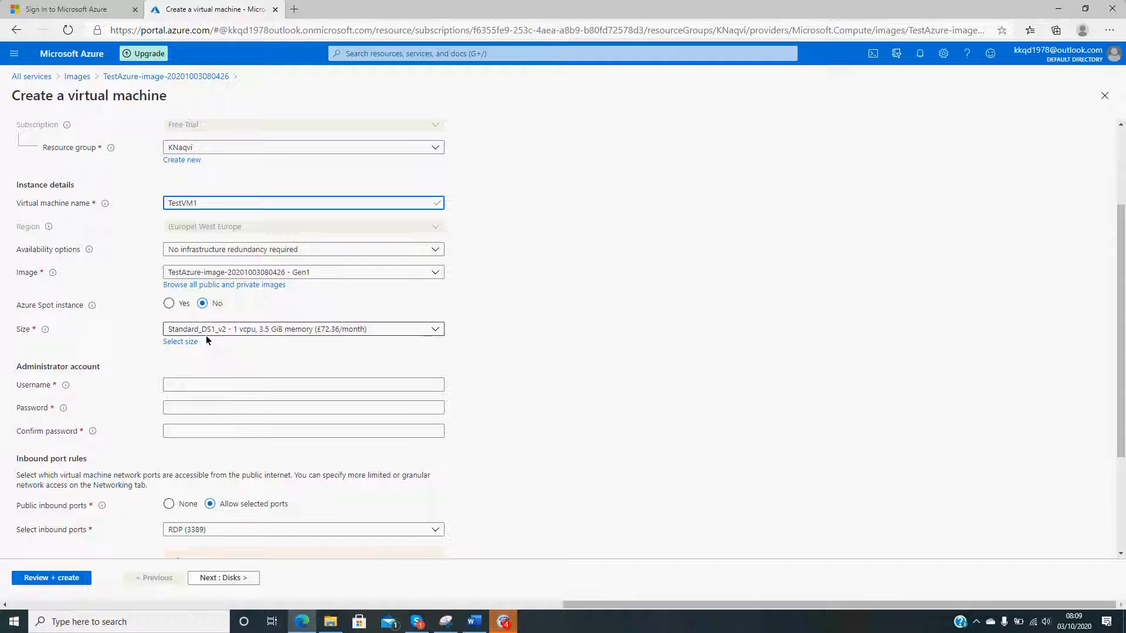
click(256, 334)
click(258, 365)
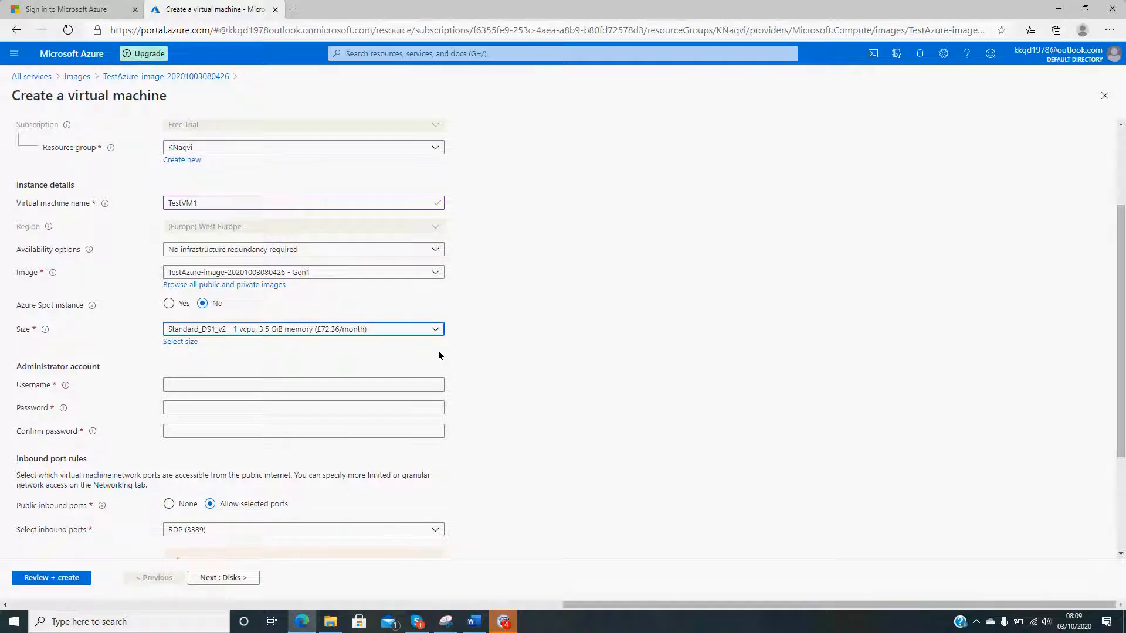
click(355, 330)
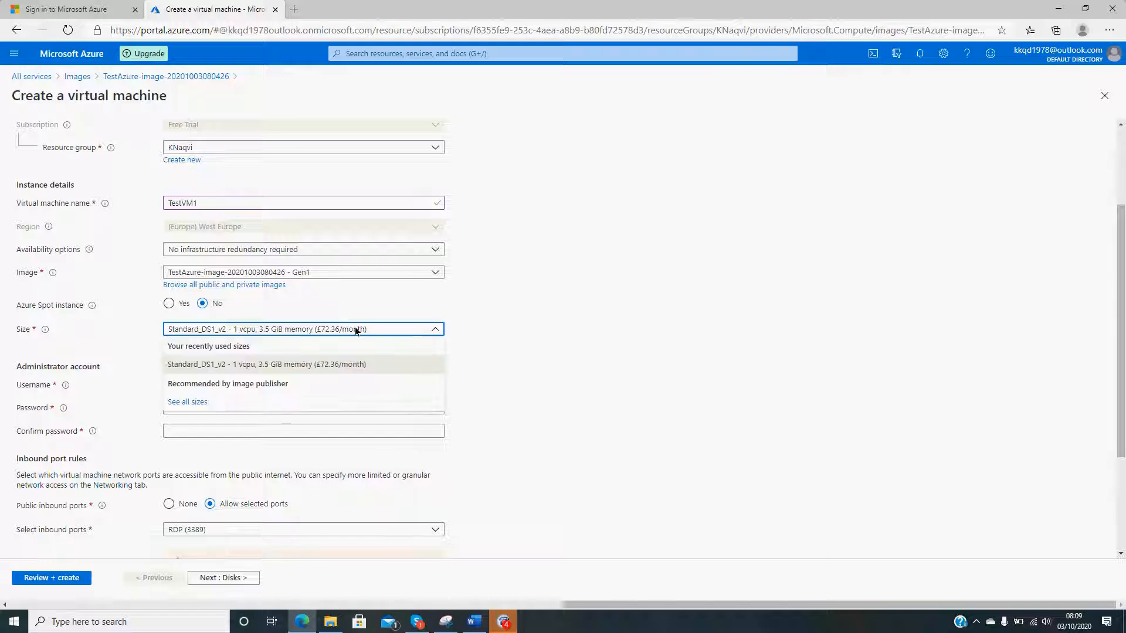
click(579, 335)
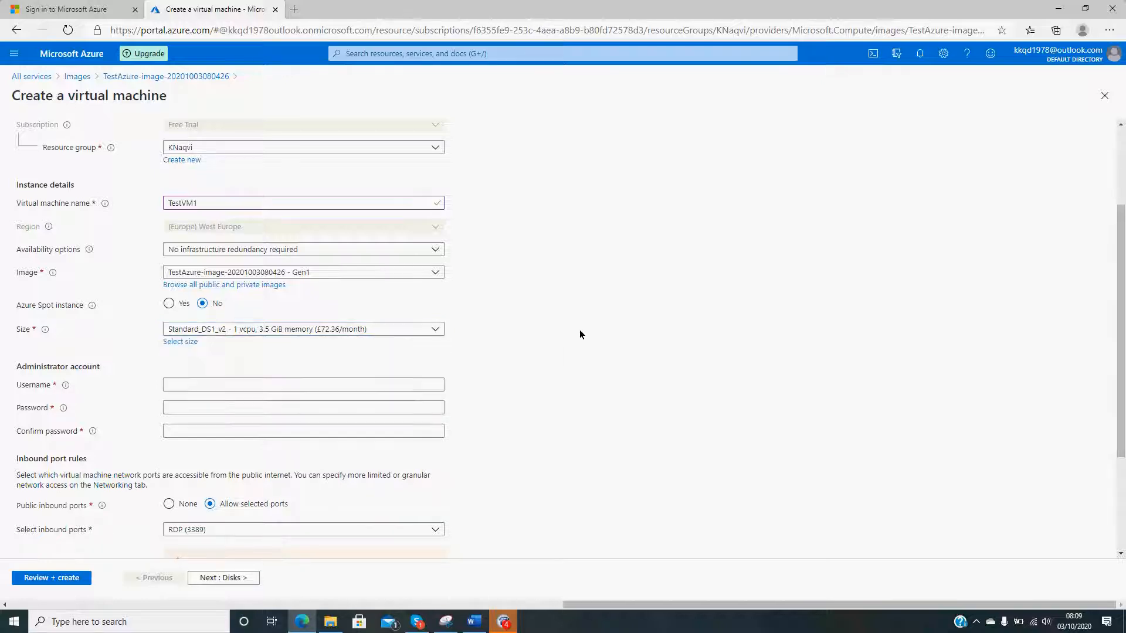
- Enter the administrator account's username and password, and repeat the password to confirm it
click(202, 384)
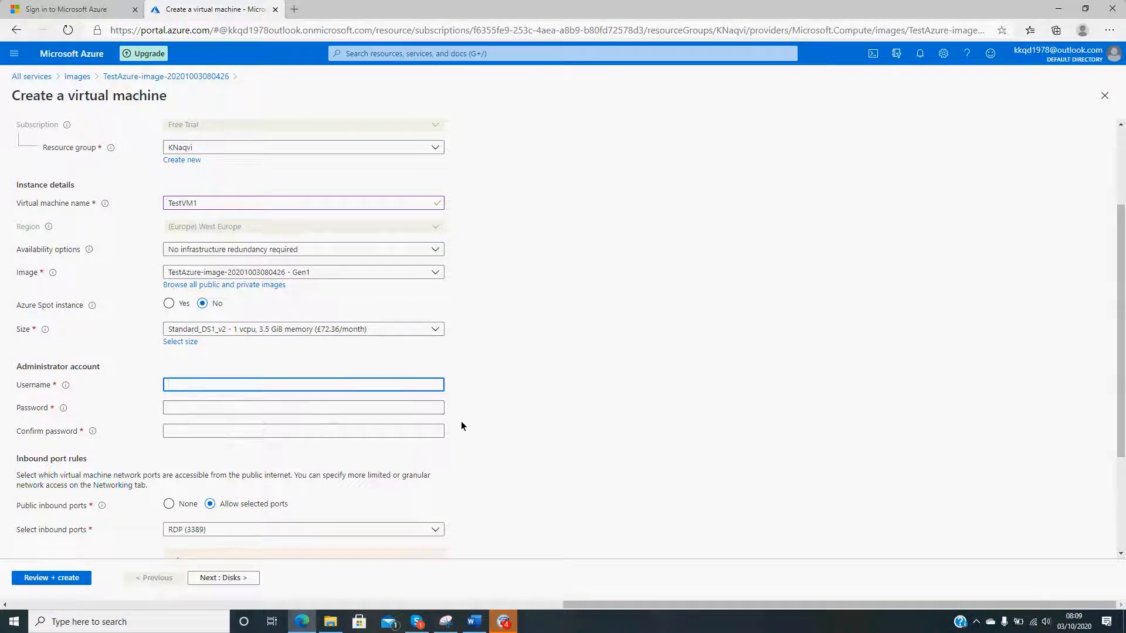
text(Khurram101)
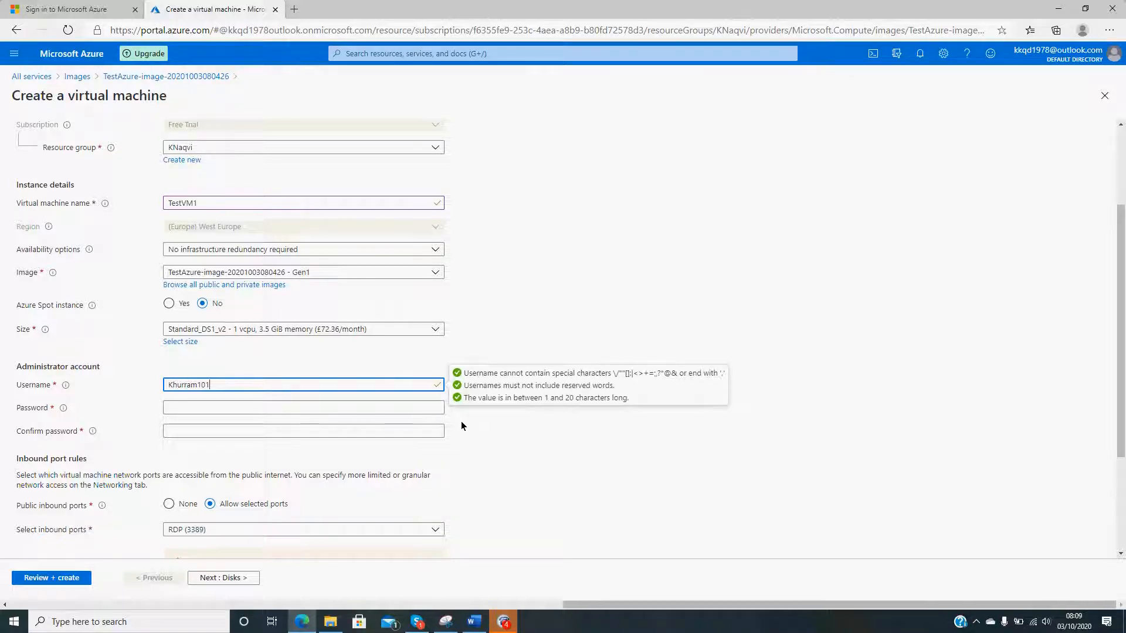
click(349, 409)
text(••••••••)
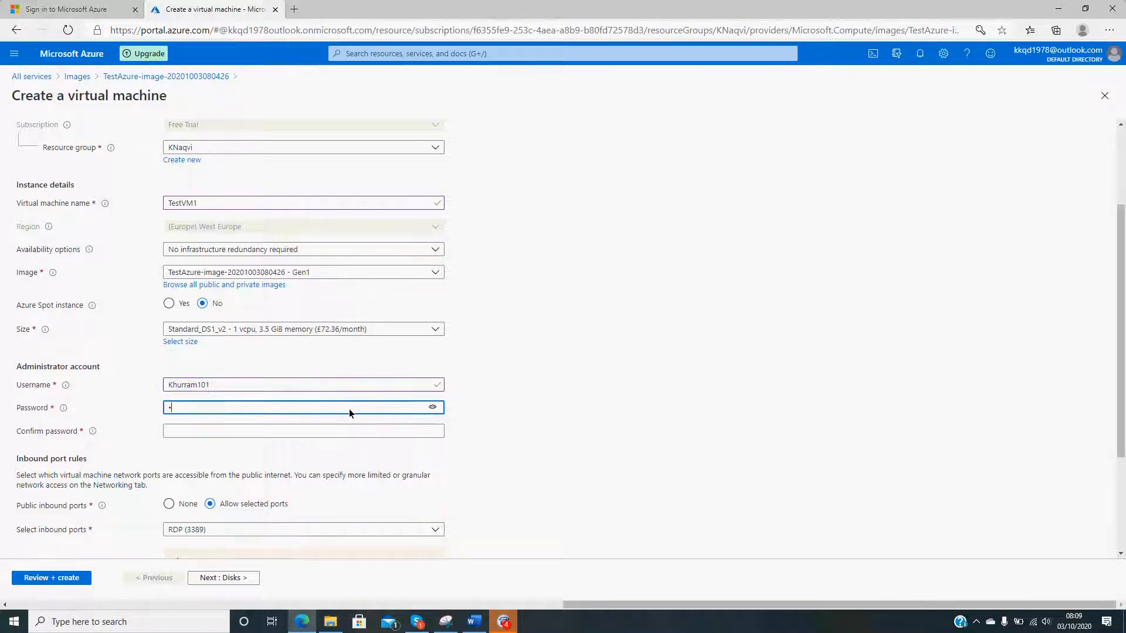
text(••••)
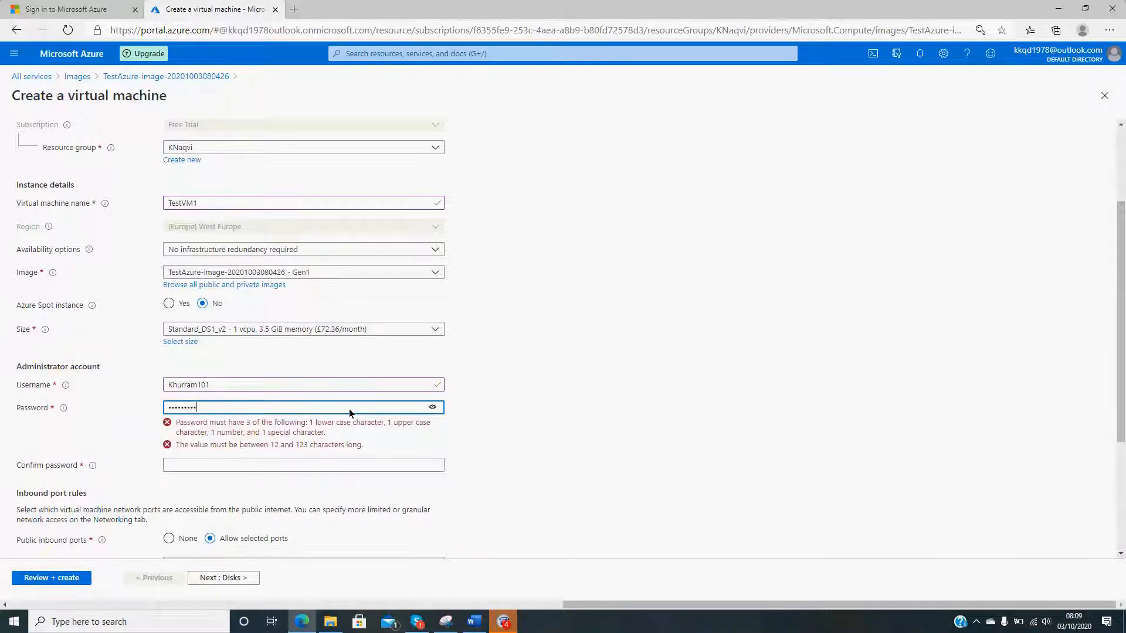
click(334, 433)
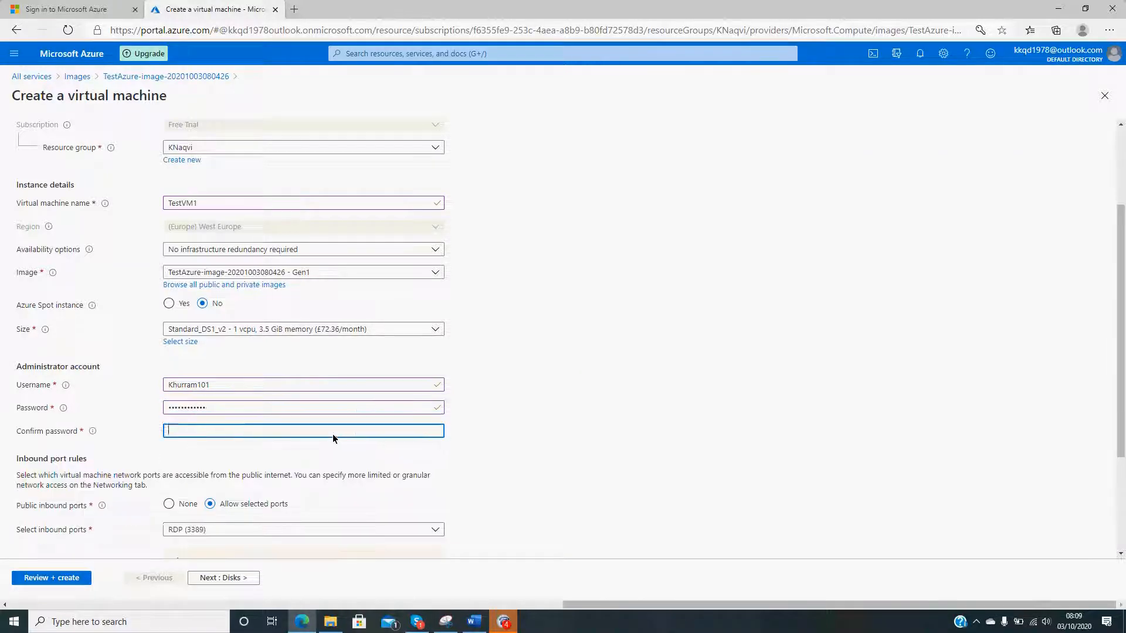
text(••••••••••••)
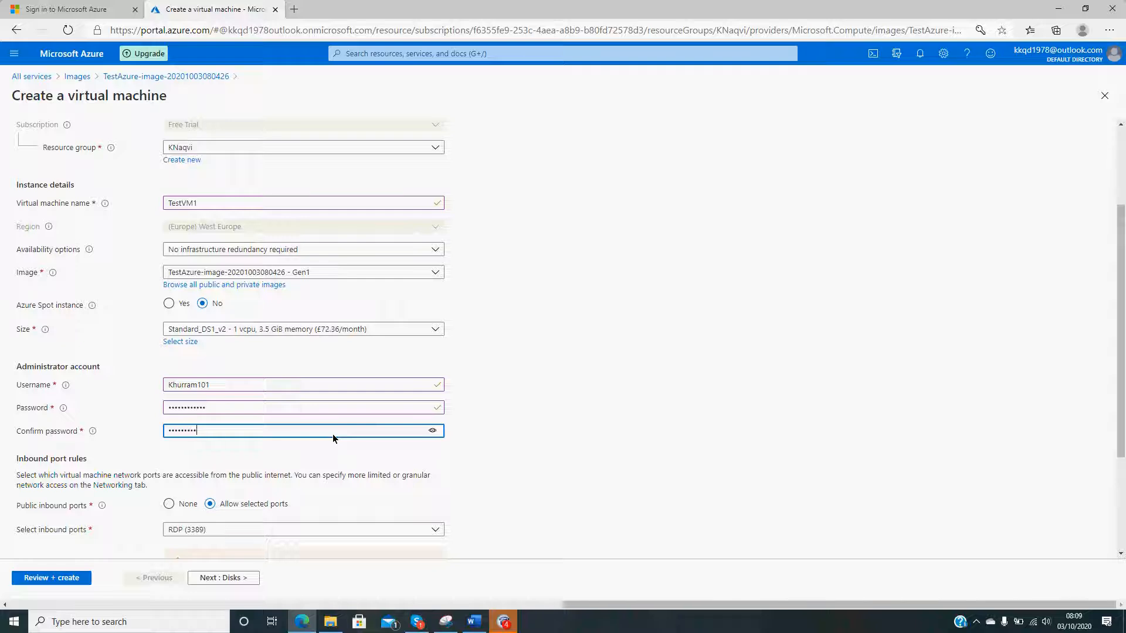
click(837, 411)
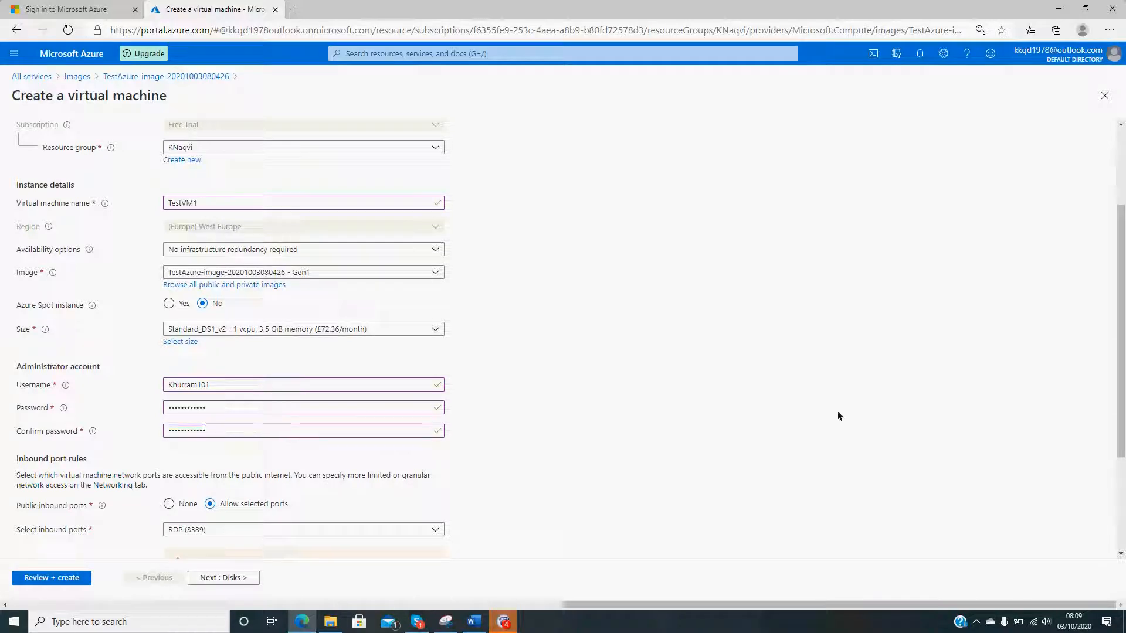
- Set the license type to Windows server for the virtual machine
scroll(837, 409, down, 2)
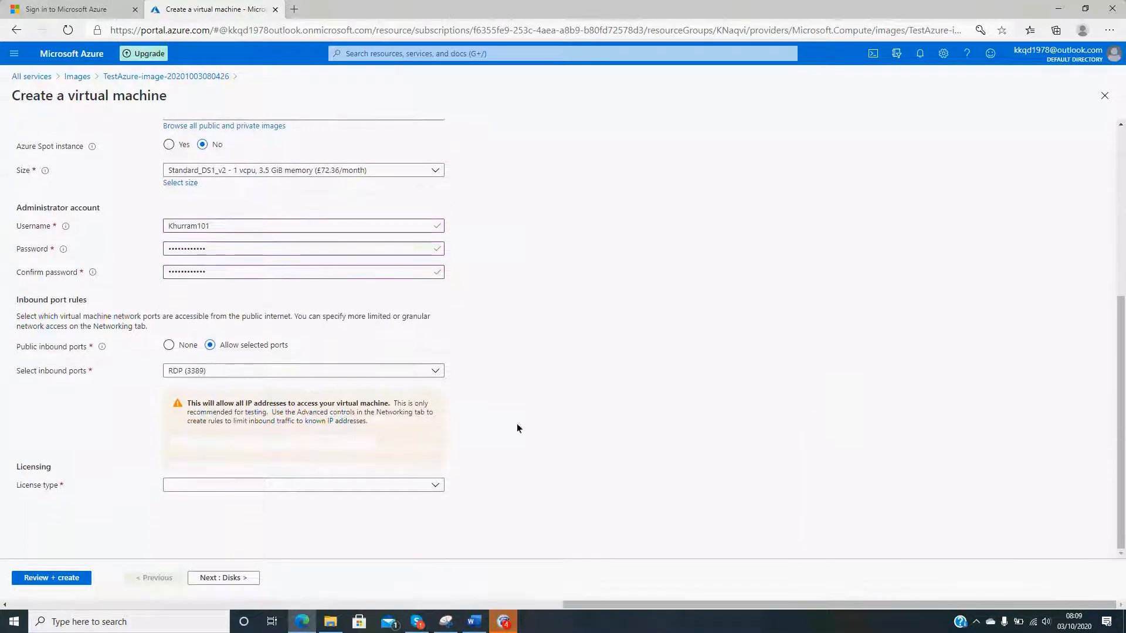
click(237, 485)
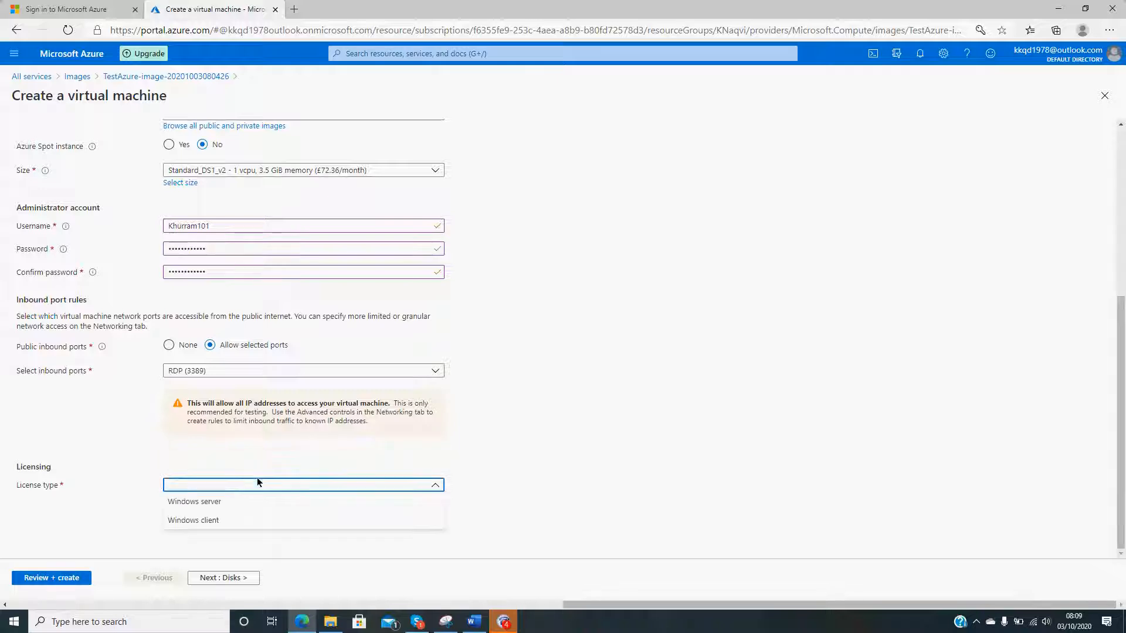
click(258, 482)
click(331, 483)
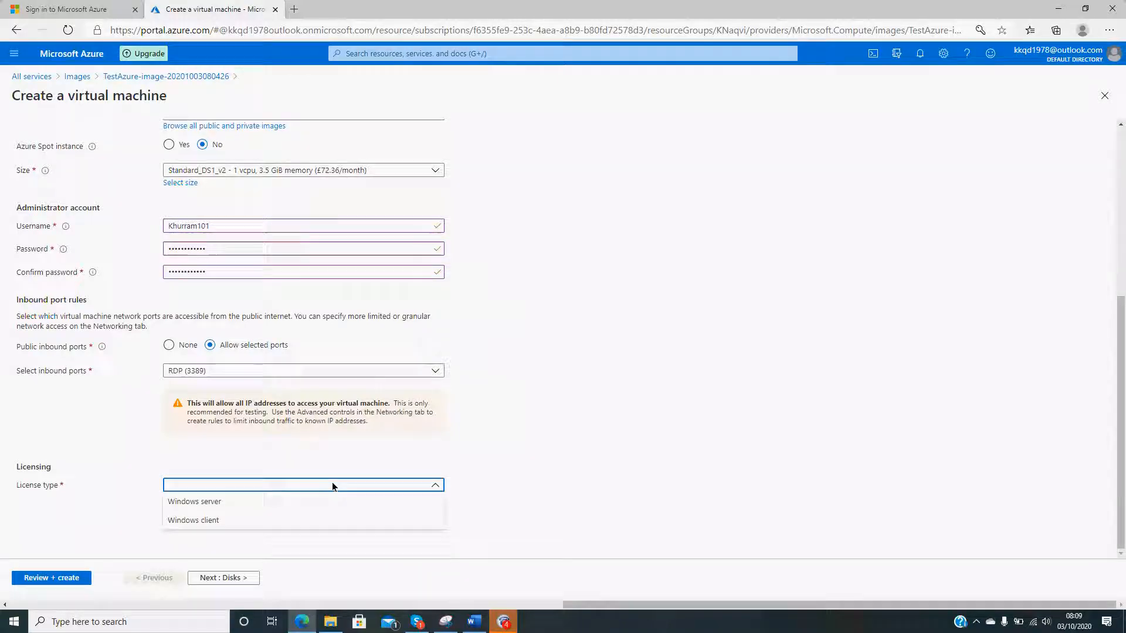
click(273, 501)
scroll(283, 466, down, 1)
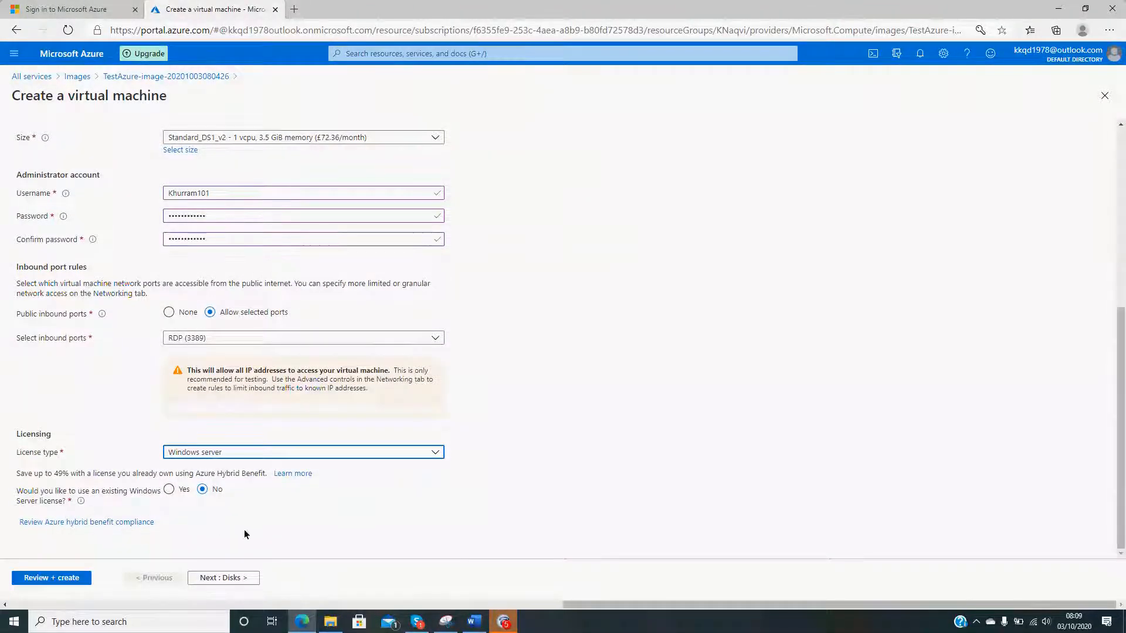
- Validate the configuration, review its summary and create the virtual machine TestVM1
click(228, 578)
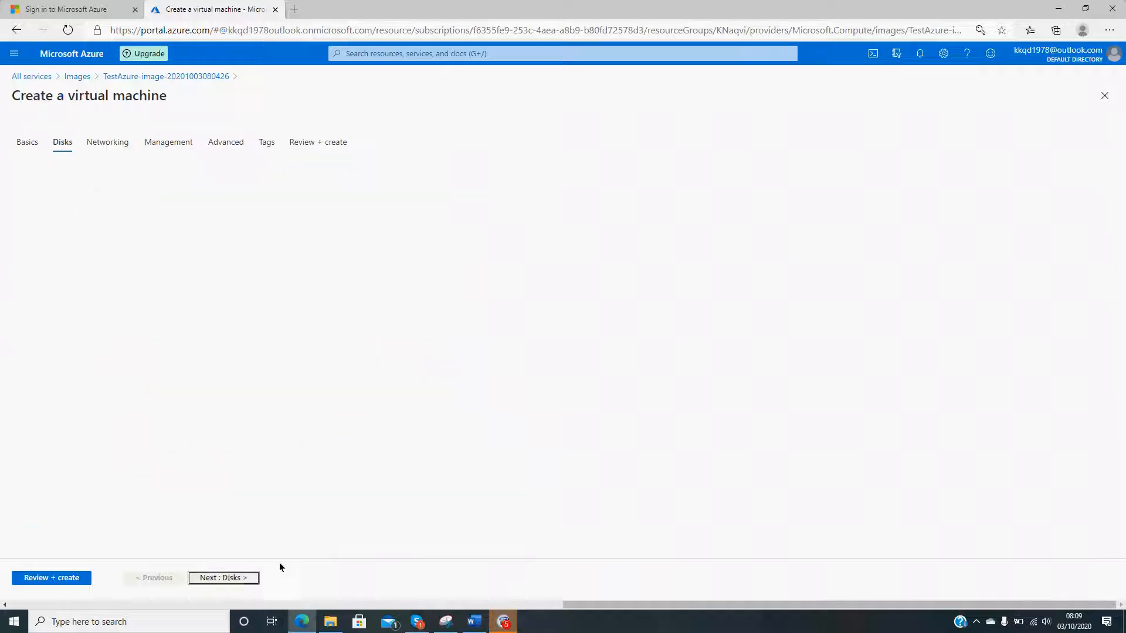
click(51, 578)
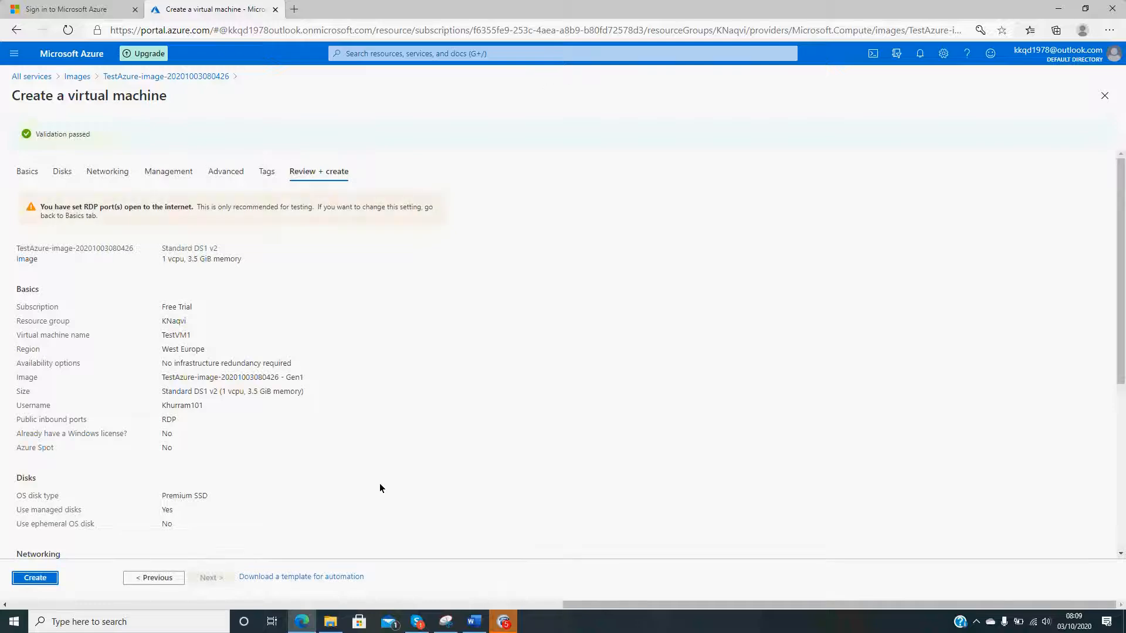
scroll(380, 484, down, 5)
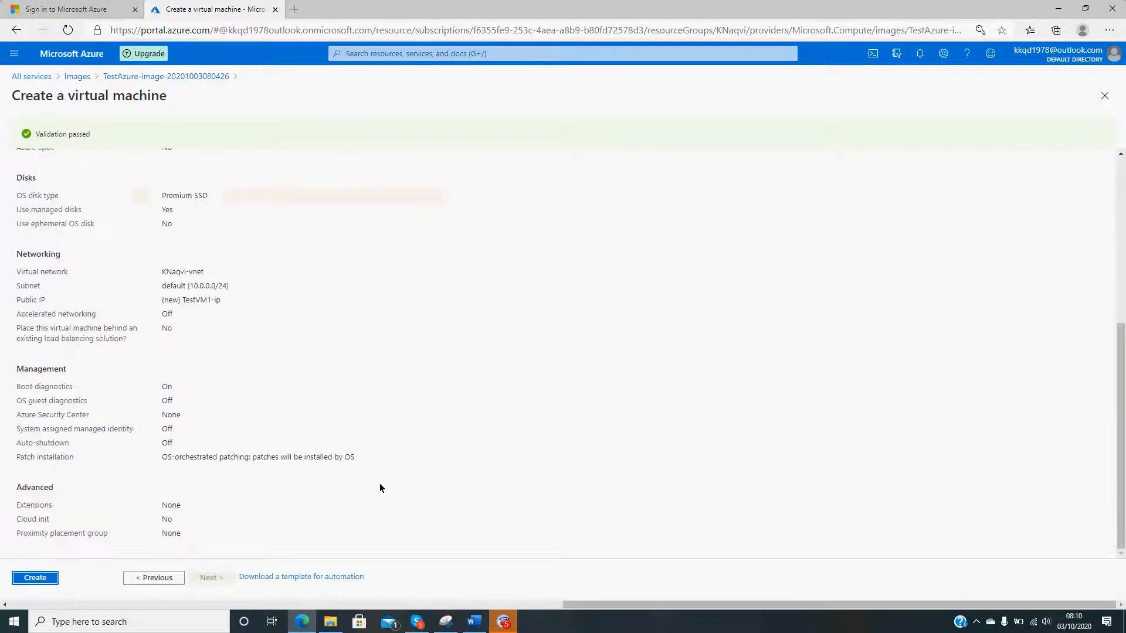
click(41, 578)
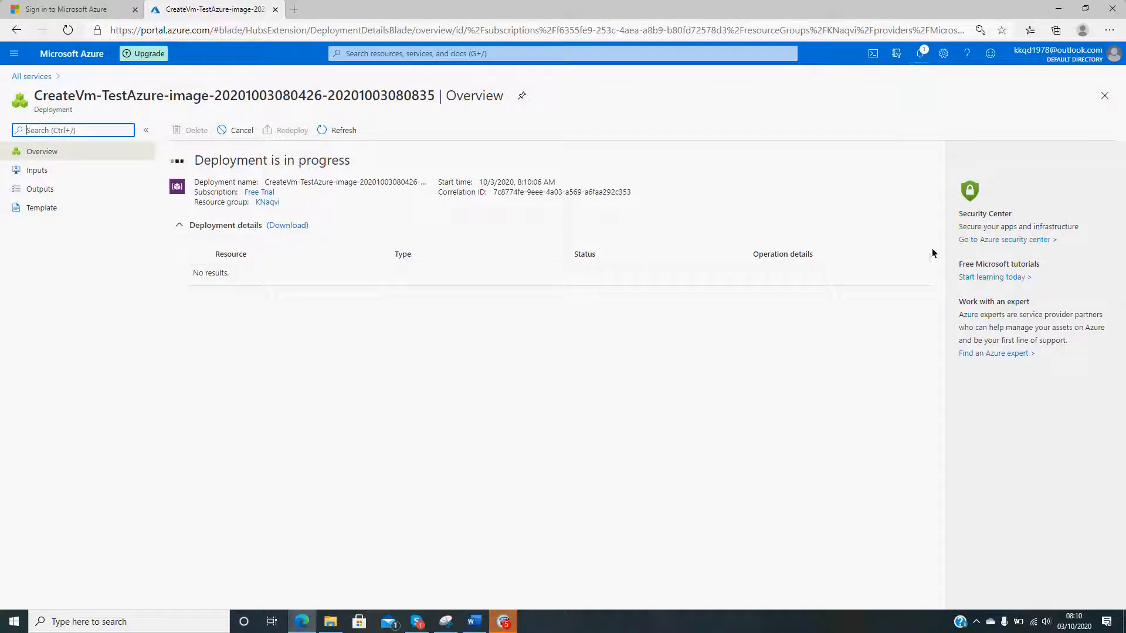
- Check the notifications for the TestVM1 deployment, dismiss its entry and close the notifications
click(920, 53)
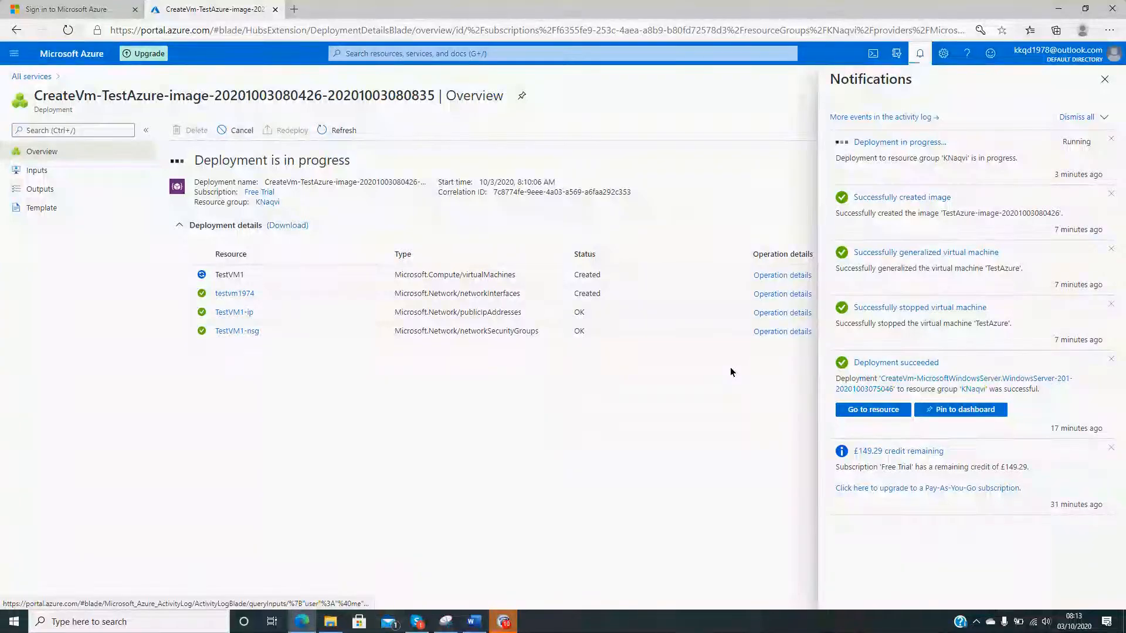
click(506, 626)
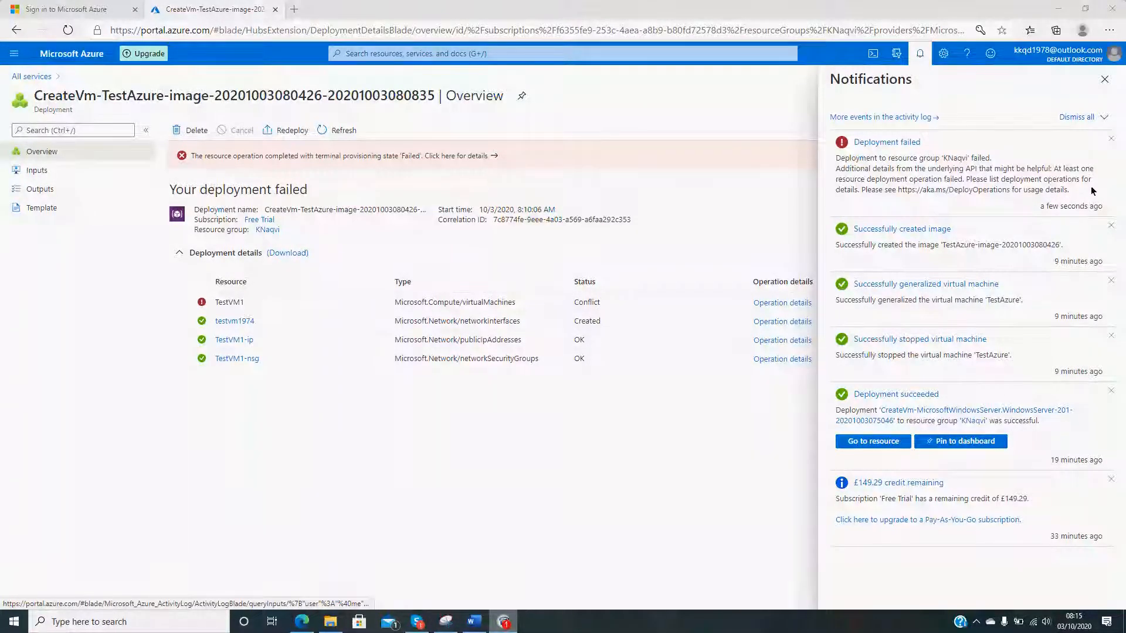
click(1111, 139)
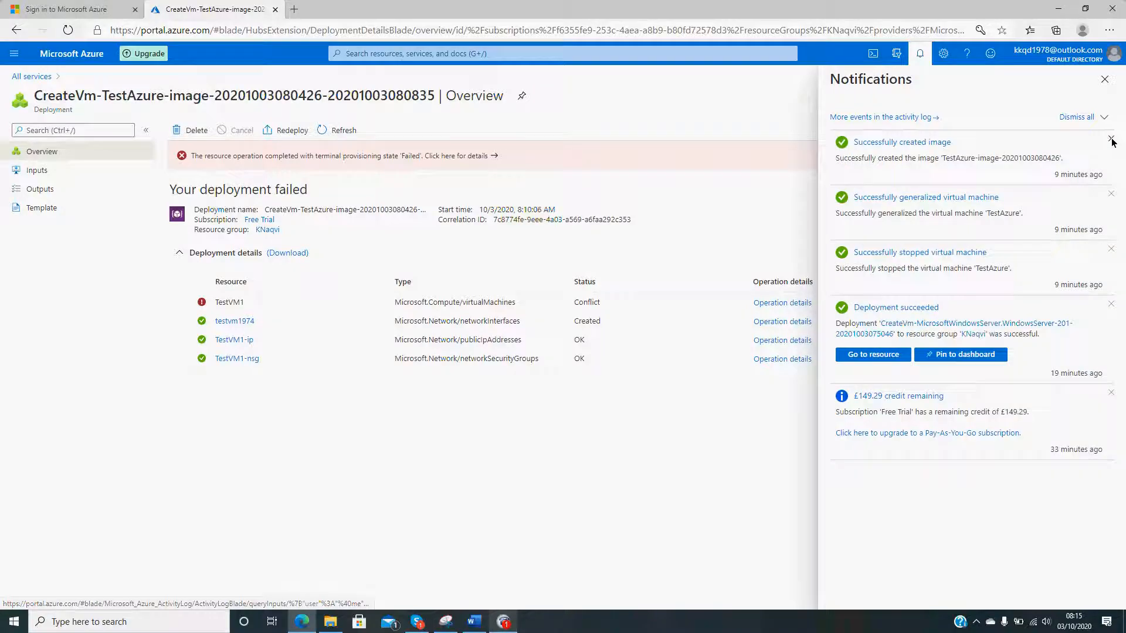
click(1105, 80)
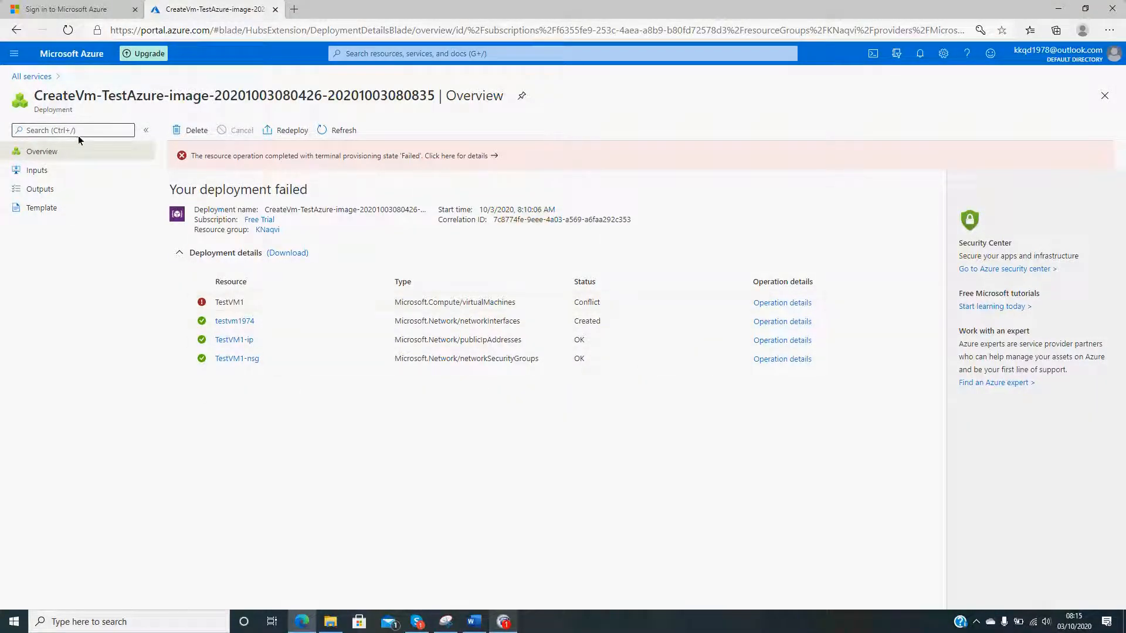
- Go from all services to the list of virtual machines and view the overview of TestVM1
click(40, 77)
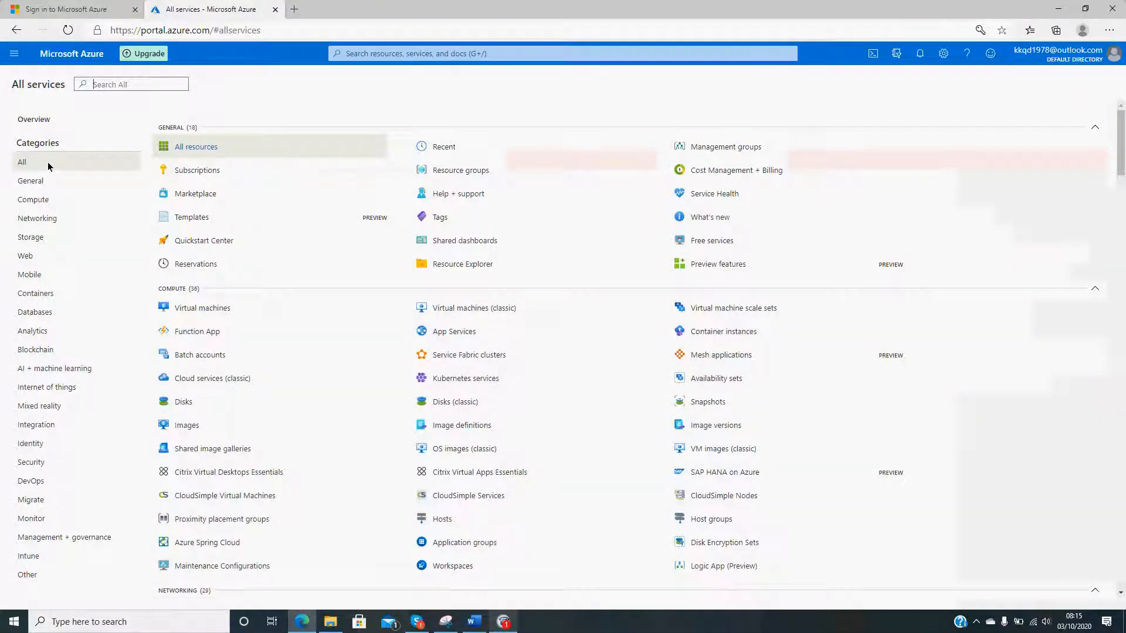
click(204, 312)
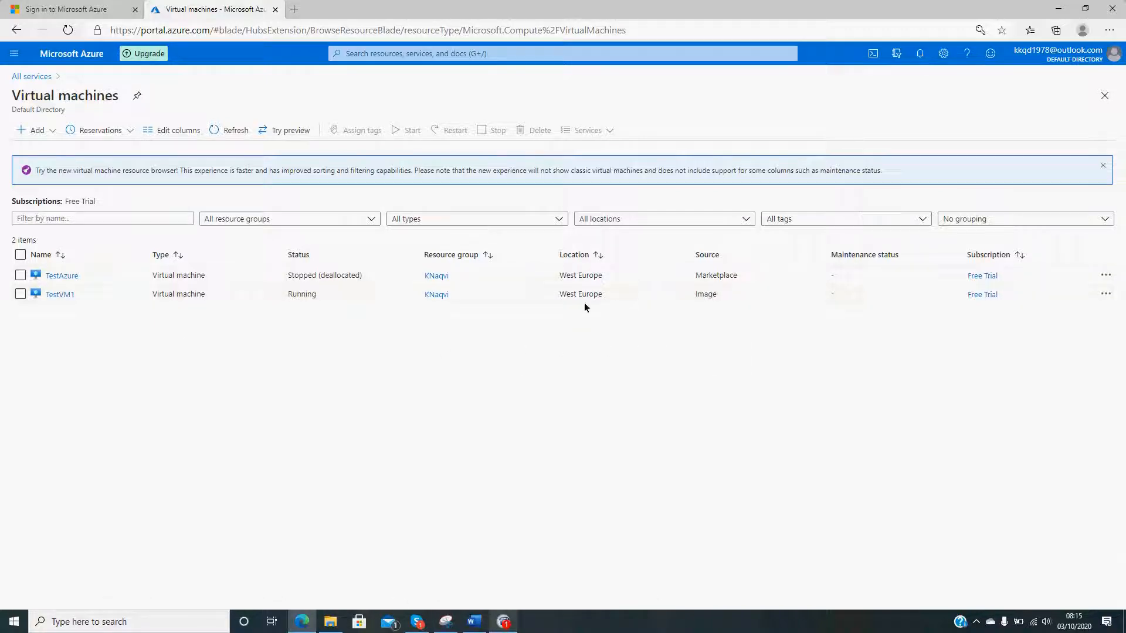
click(59, 295)
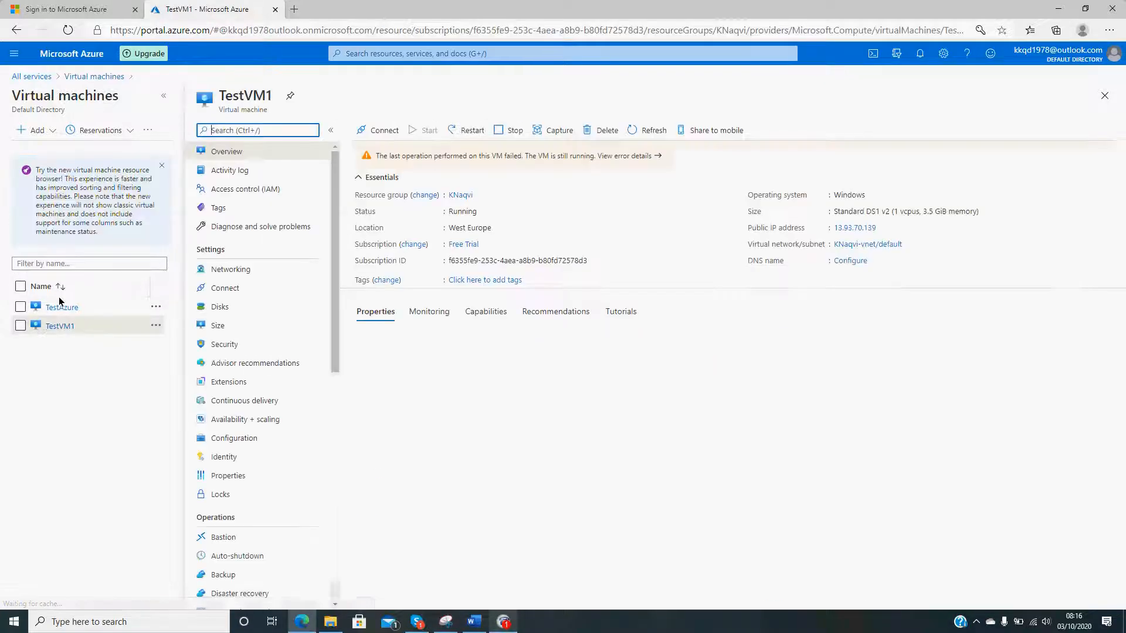
click(66, 308)
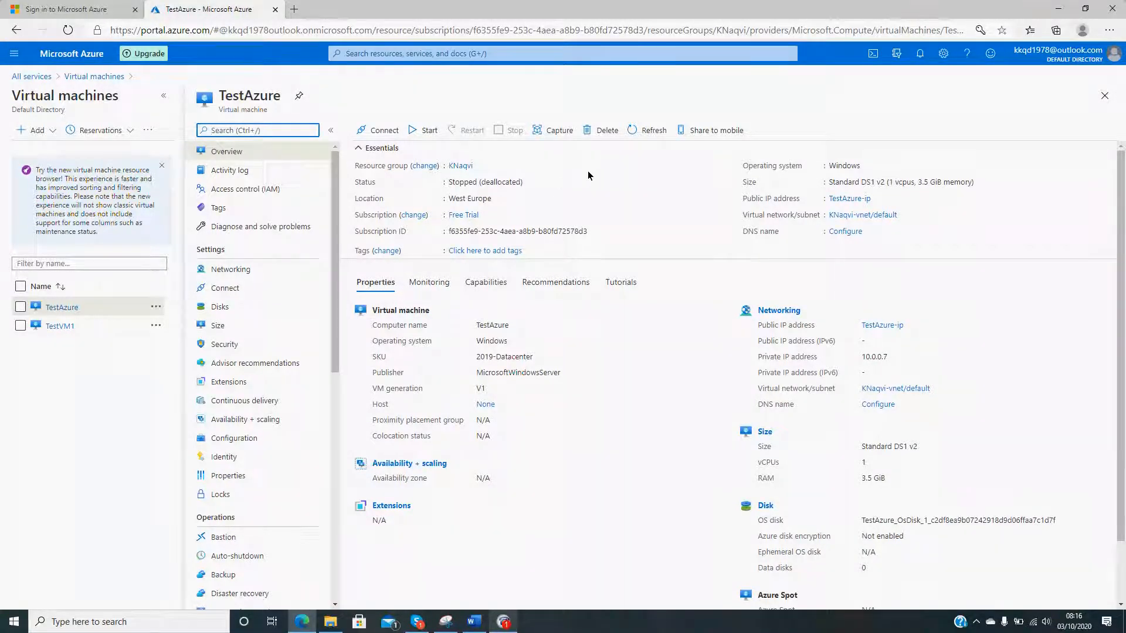
click(606, 130)
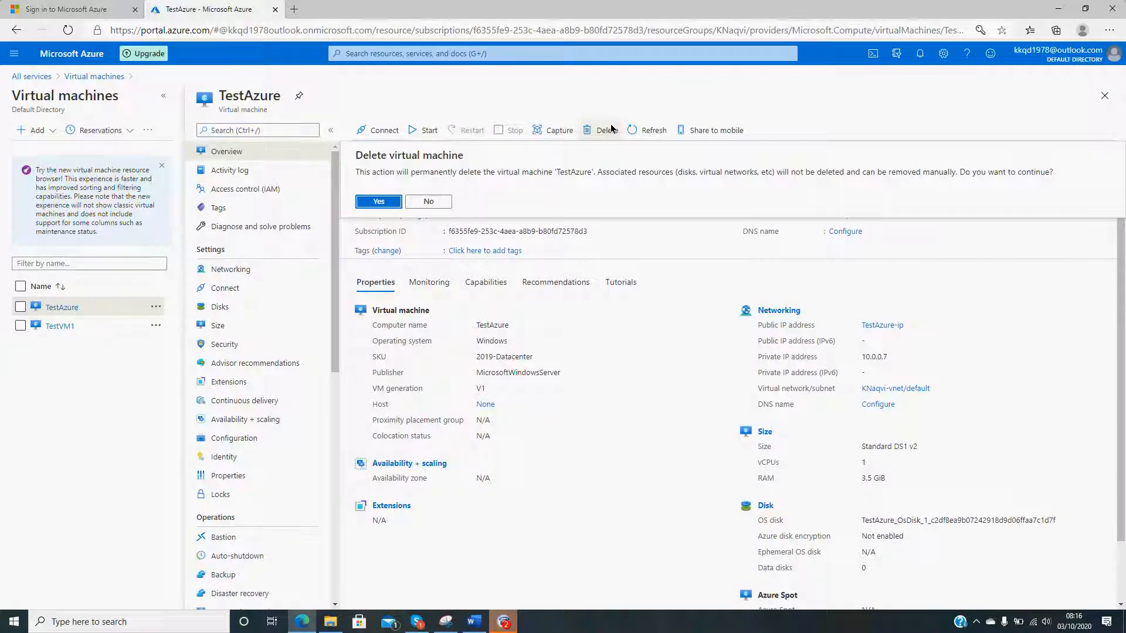
click(428, 201)
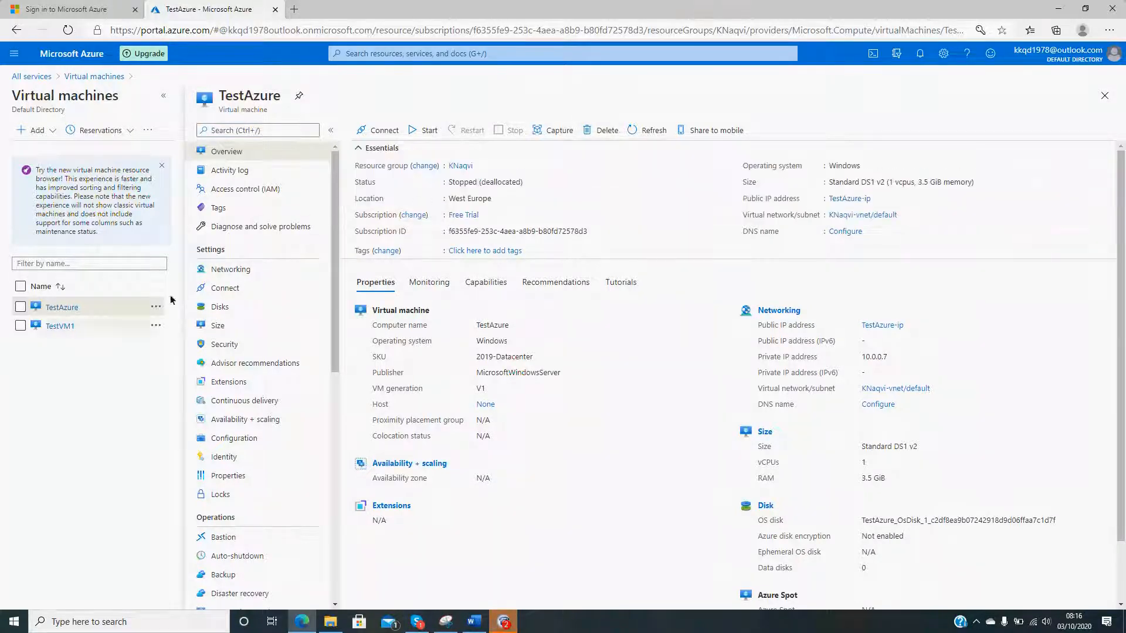
- Return to TestVM1 and open its RDP connection settings
click(59, 326)
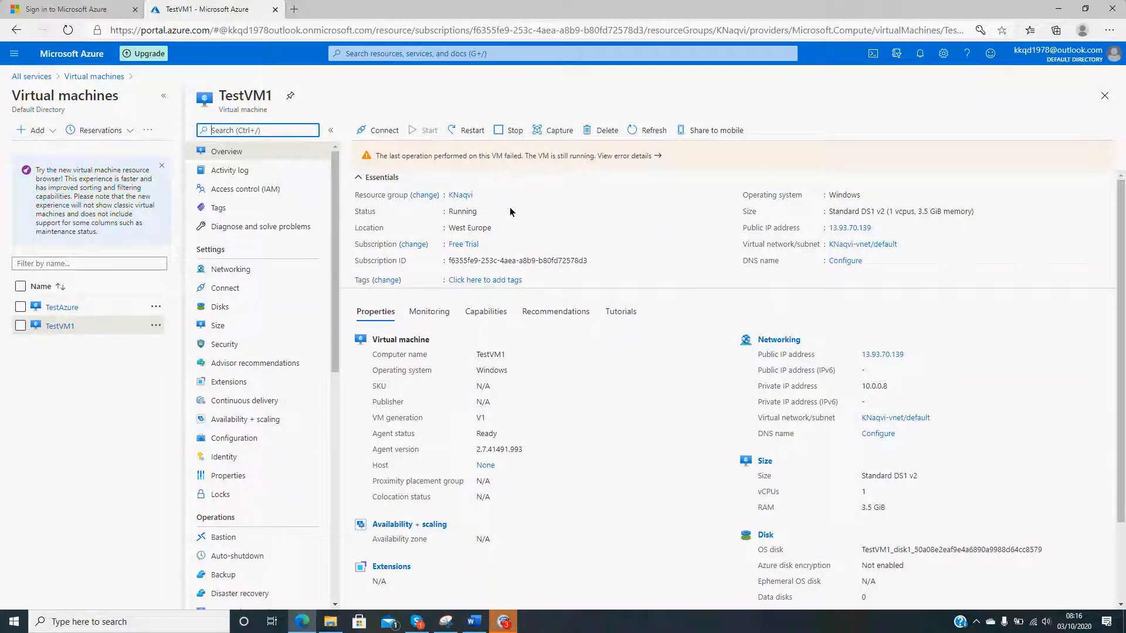
click(383, 126)
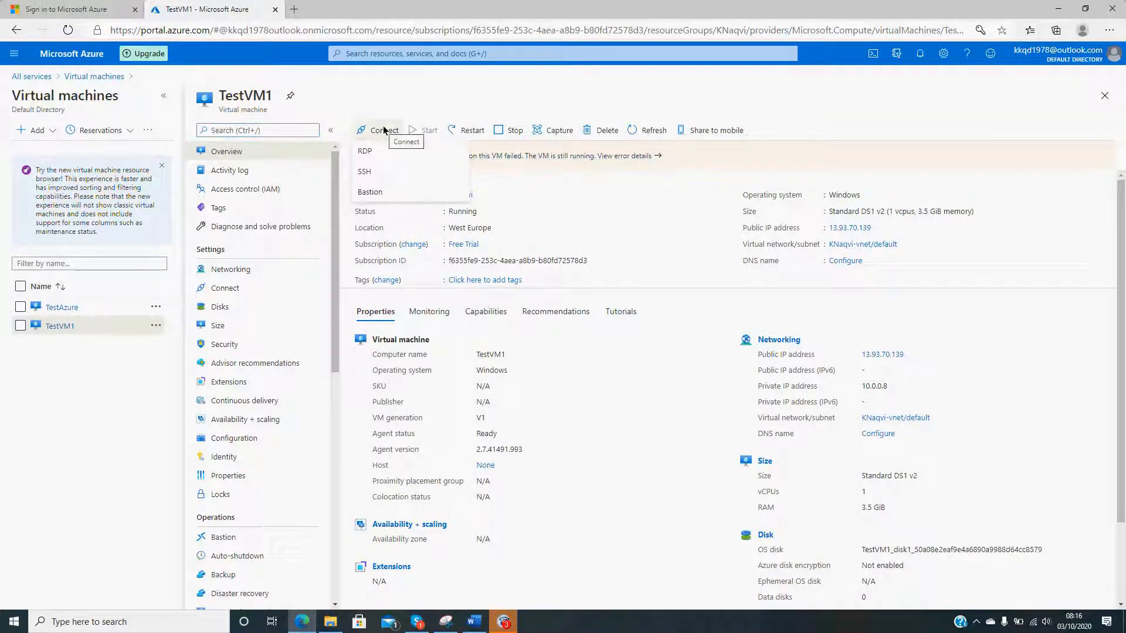
click(379, 151)
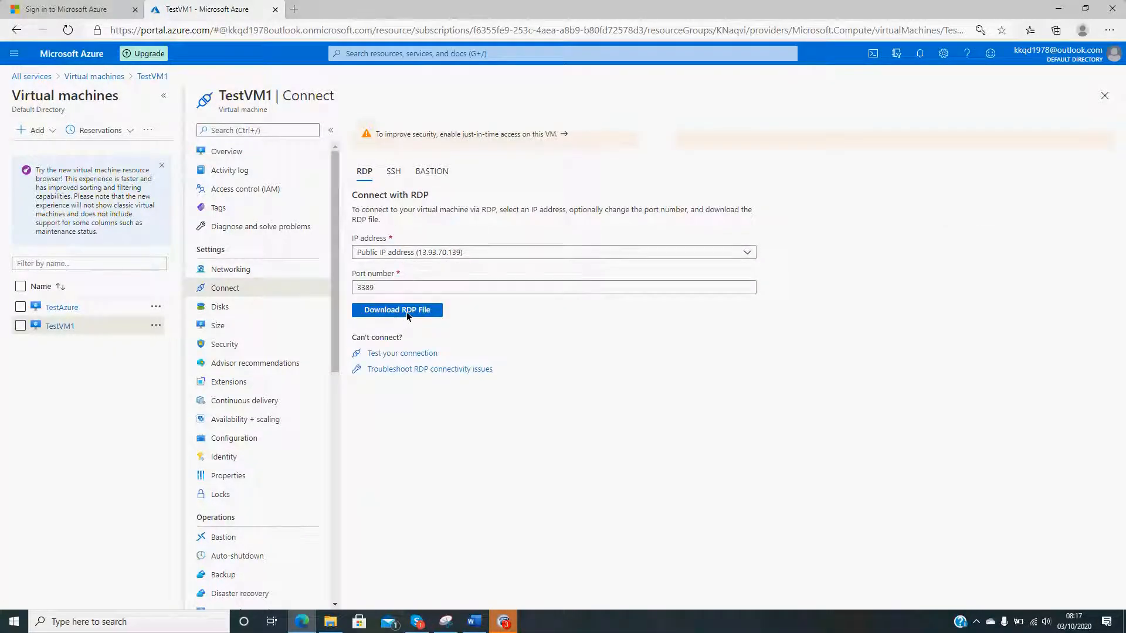
- Find Remote Desktop Connection in the Windows search and launch it
click(75, 624)
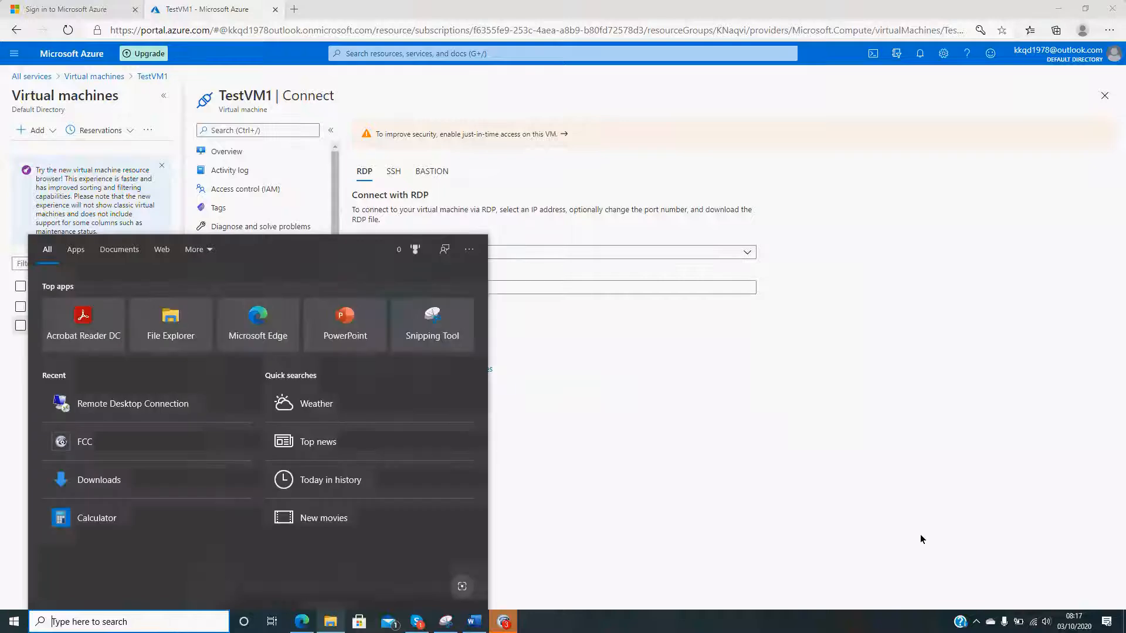
text(re)
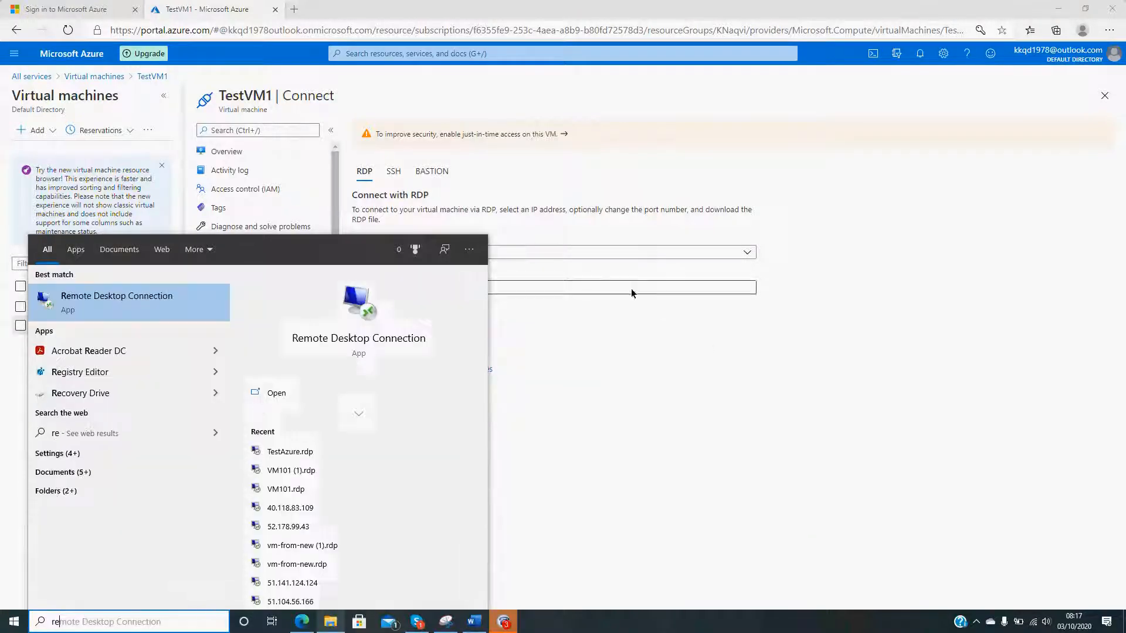
click(117, 300)
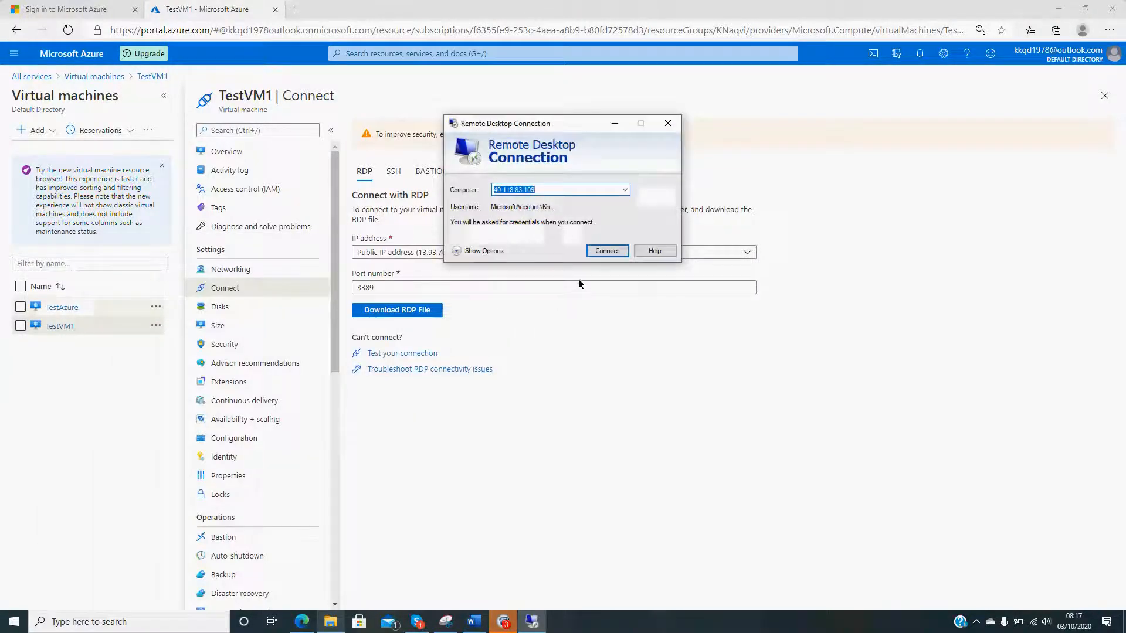
- Set the computer in Remote Desktop Connection to TestVM1's public IP address 13.93.70.139 and start connecting
drag(572, 135, 705, 297)
drag(695, 354, 641, 353)
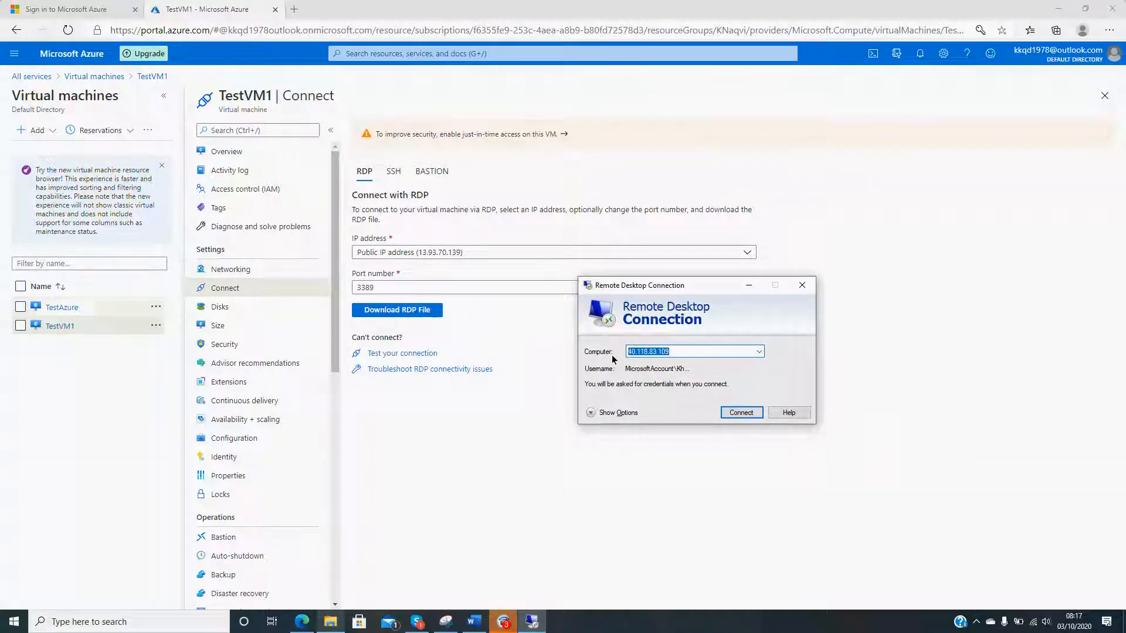
text(13)
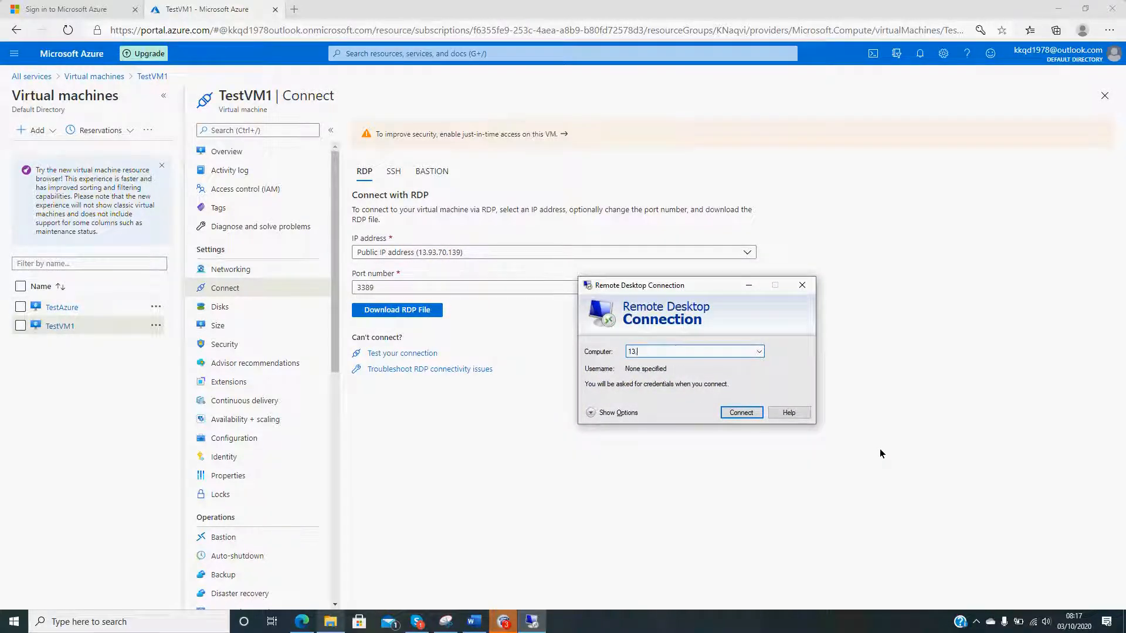
text(.93.70.139)
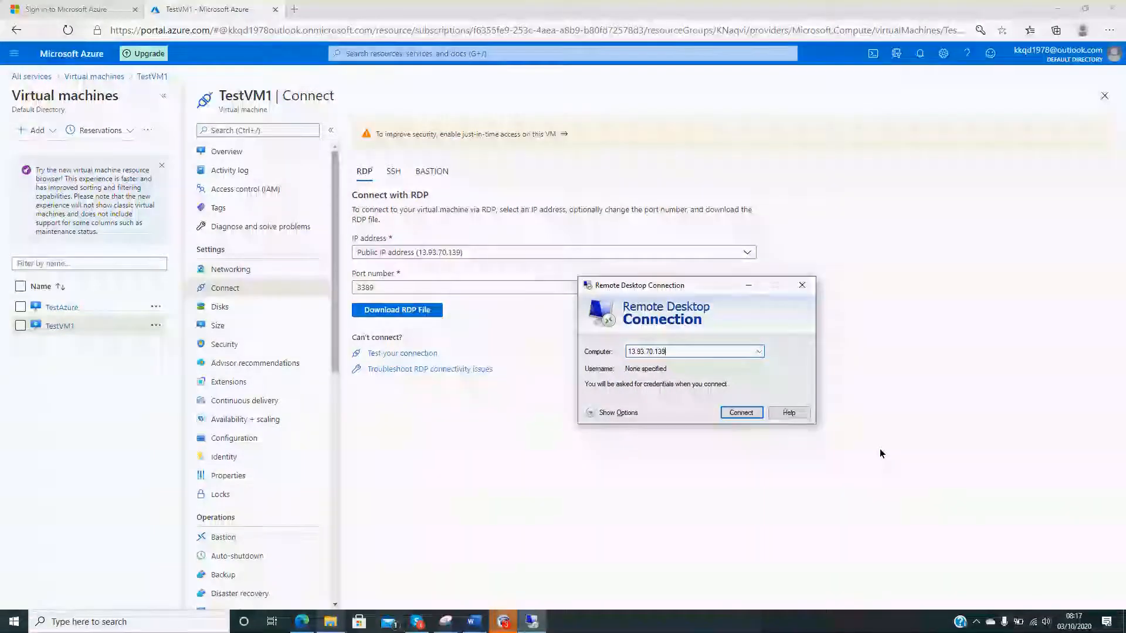
click(746, 410)
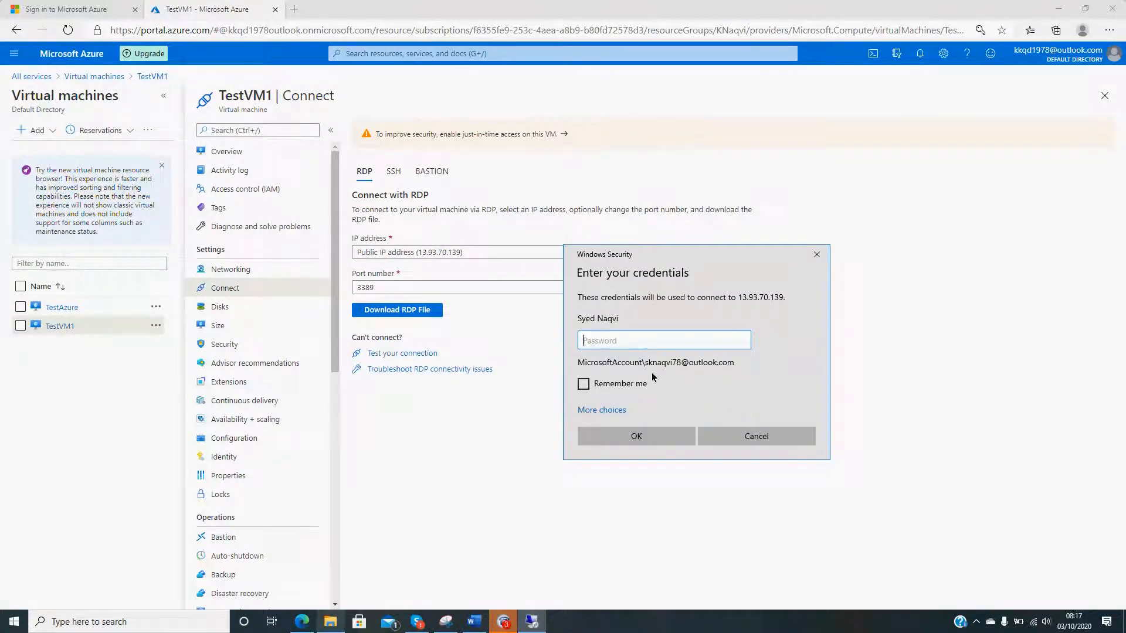
- Sign in with a different account using the VM administrator's username and password, and accept the certificate warning
click(604, 410)
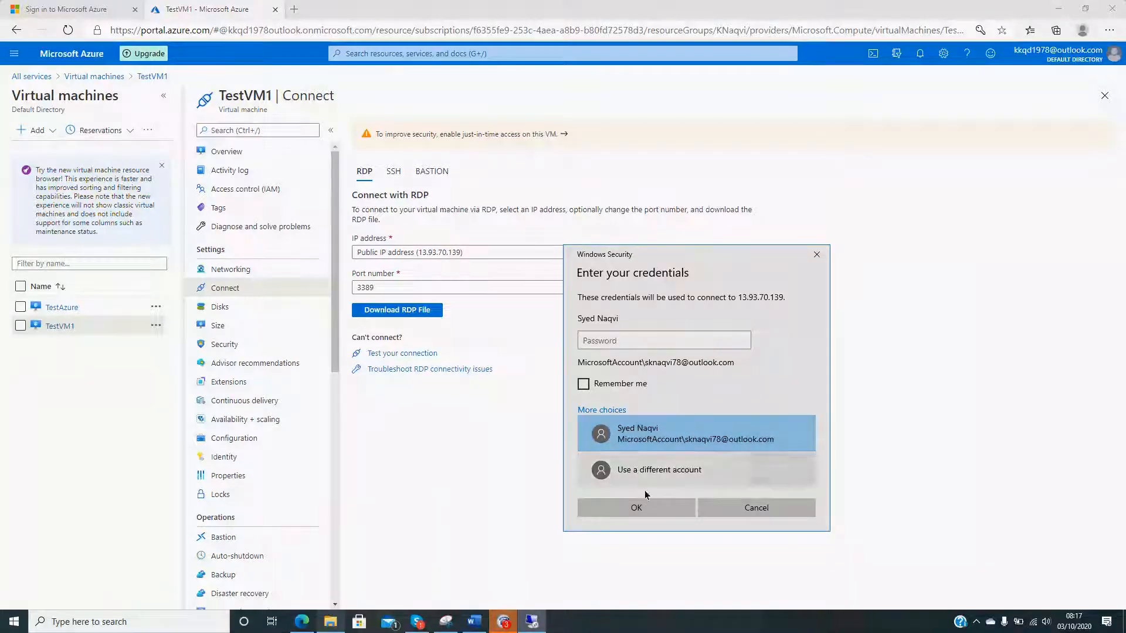
click(636, 466)
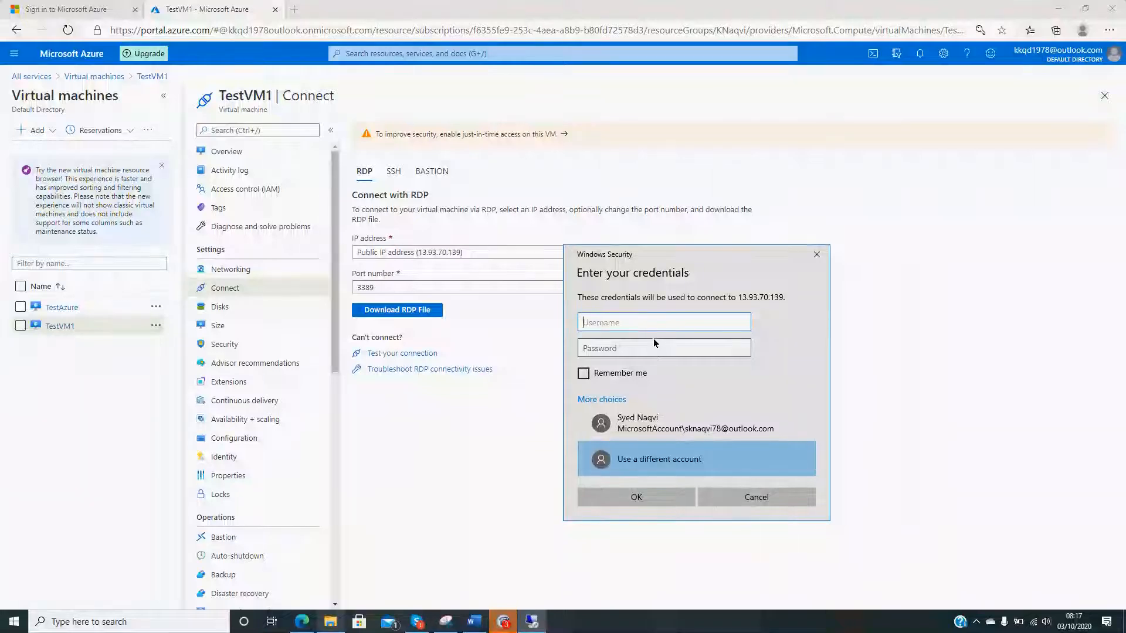
text(Khurram)
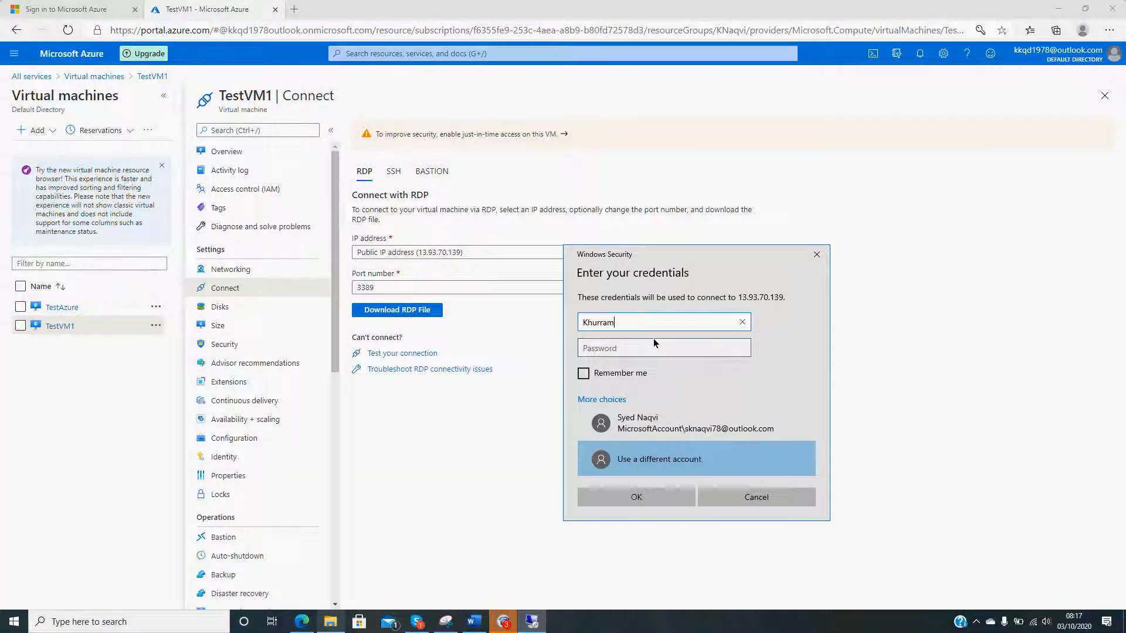
text(101)
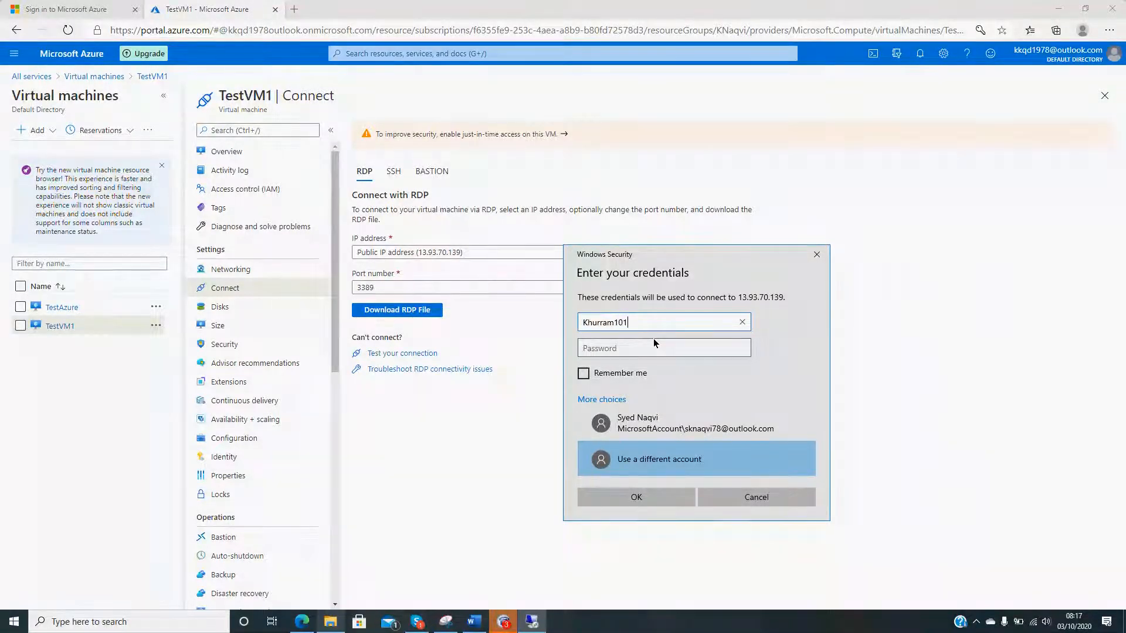
click(654, 346)
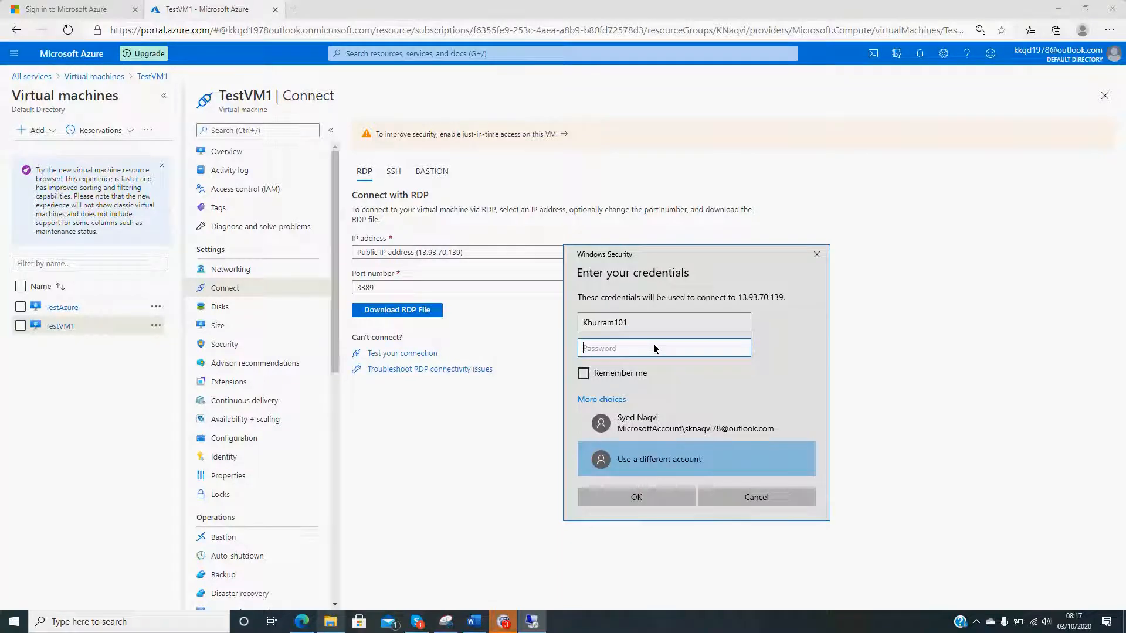
text(••••••••••••)
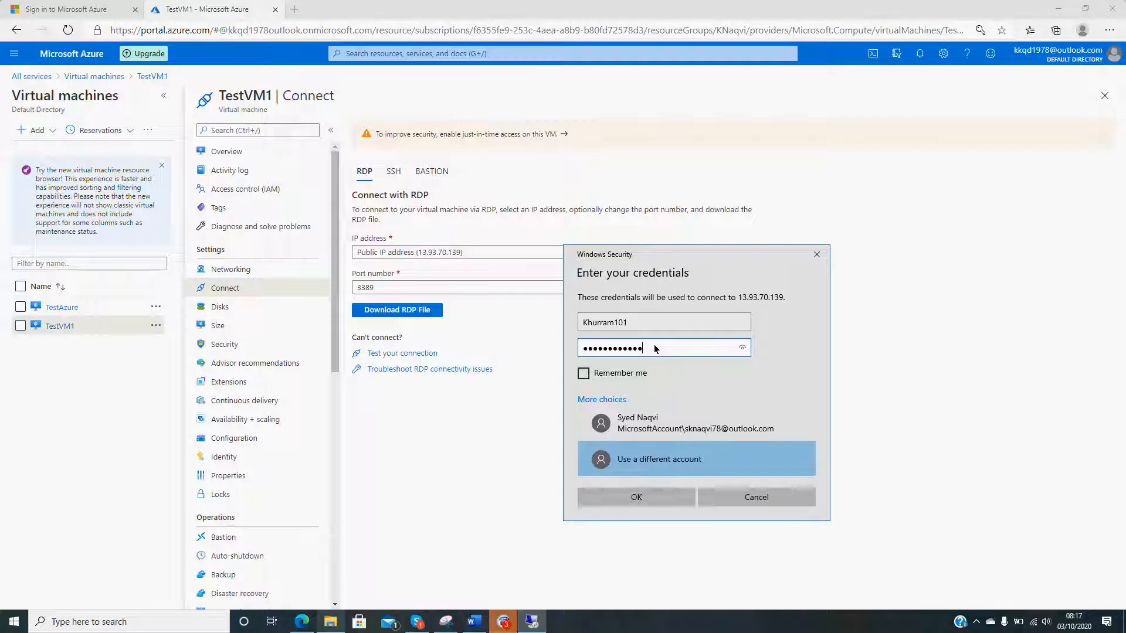
click(651, 496)
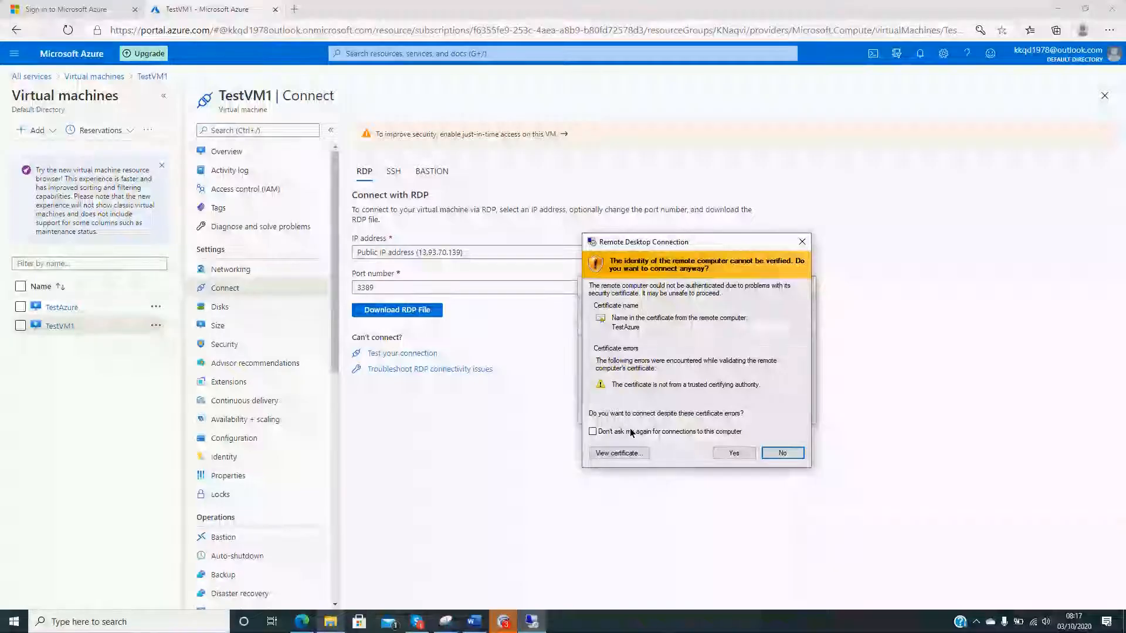
click(732, 452)
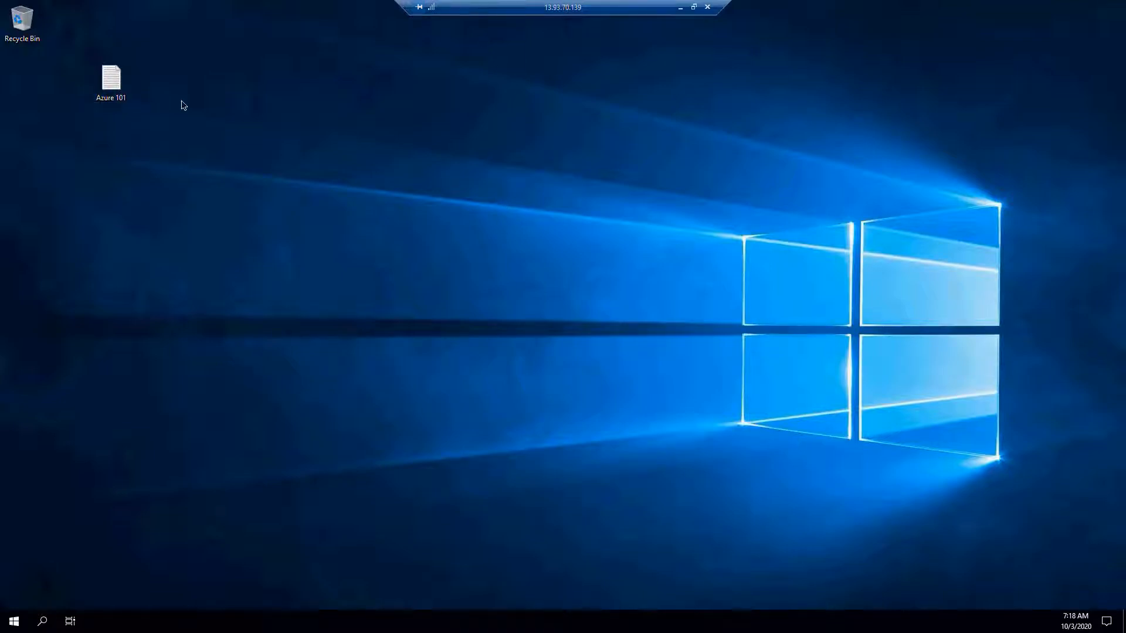
- Move the Azure 101 text file to the desktop's top row, open it to check its contents and close it
click(125, 94)
drag(136, 86, 198, 30)
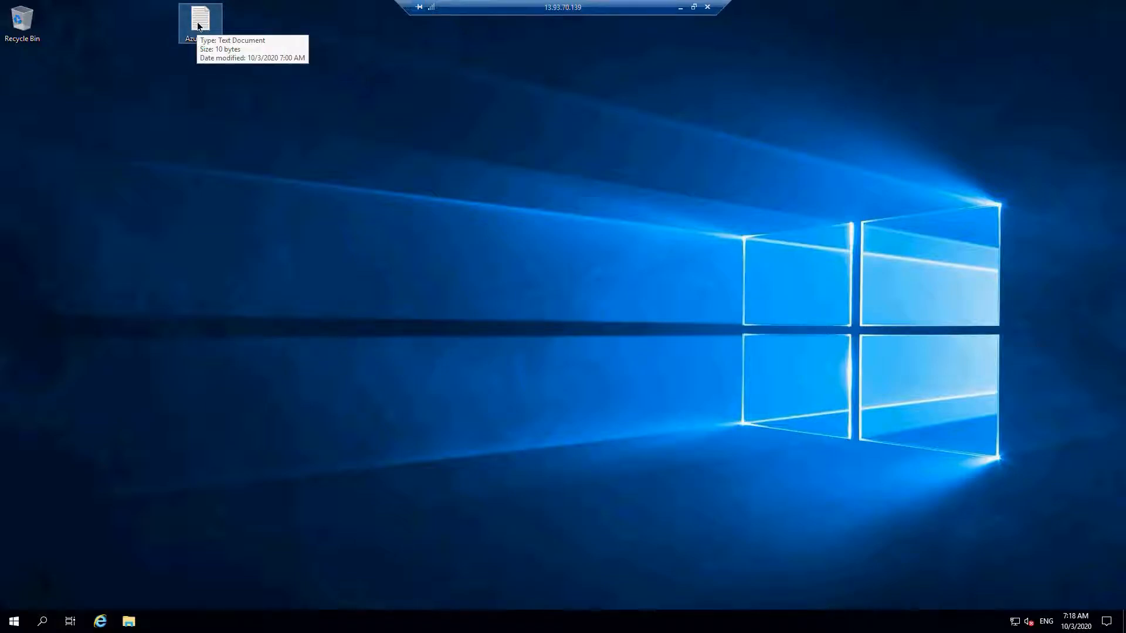
double_click(199, 27)
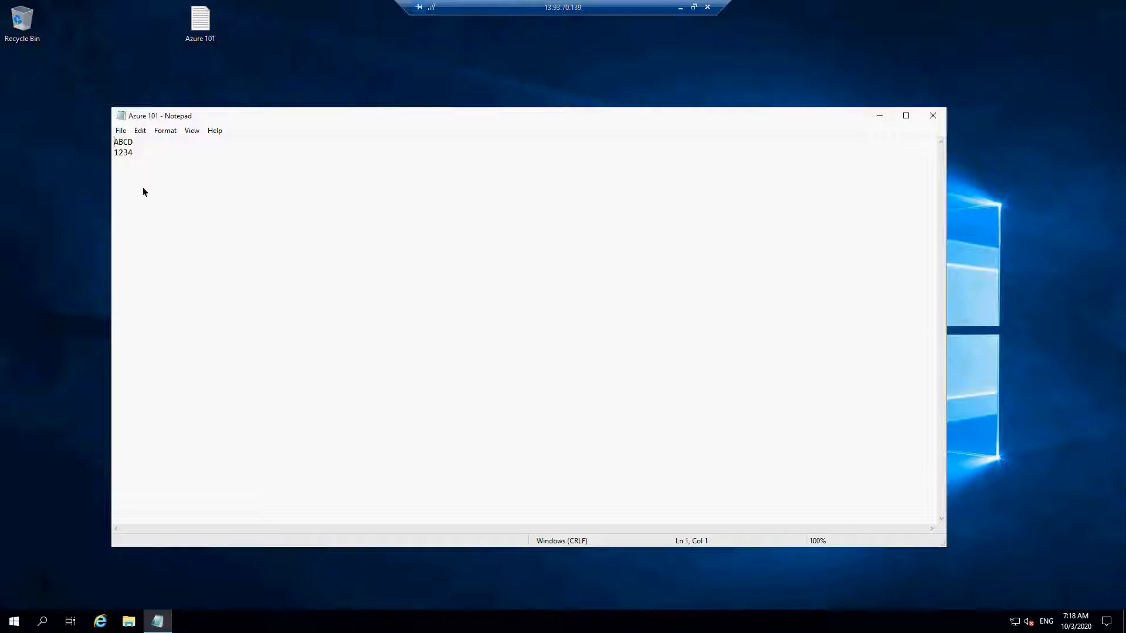
drag(142, 156, 108, 135)
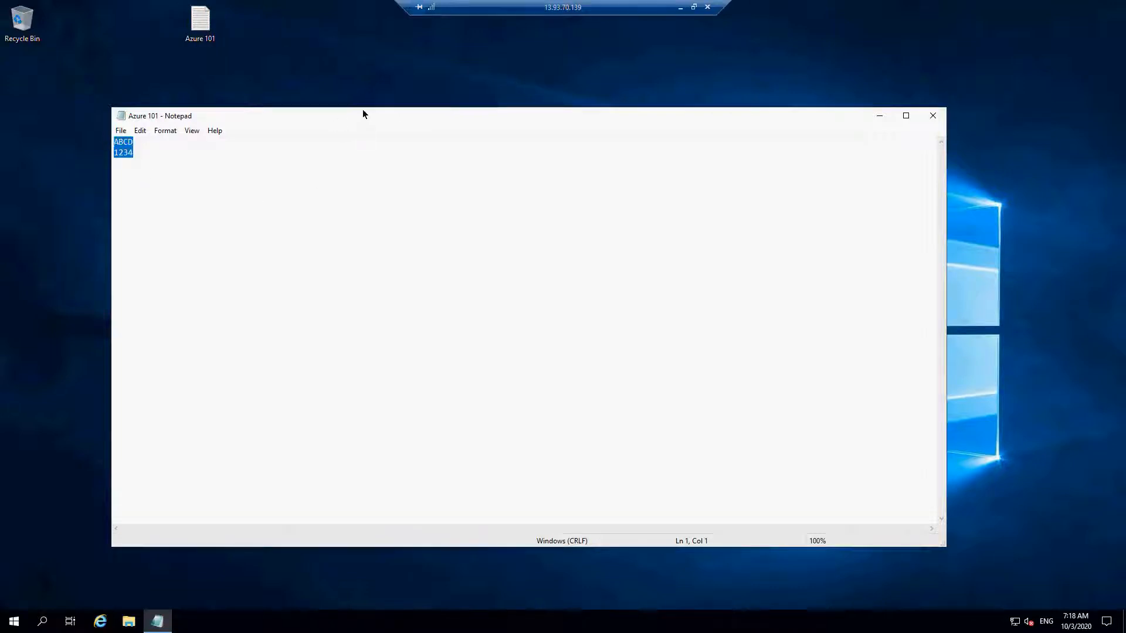
click(940, 115)
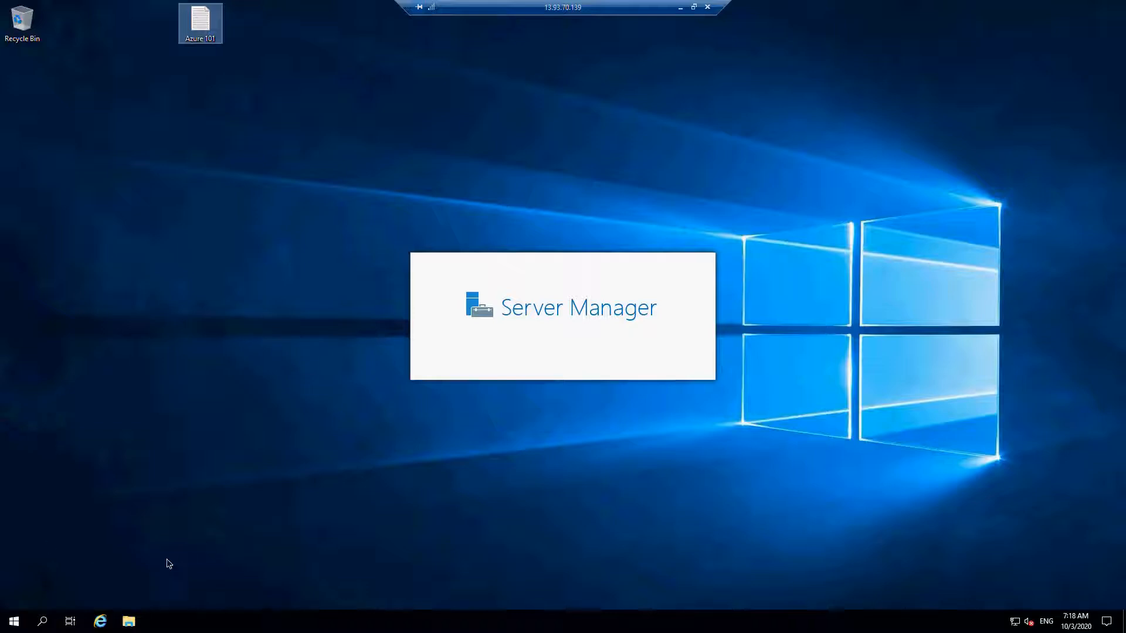
- Open File Explorer on the remote machine and view the contents of Temporary Storage (D:)
click(9, 626)
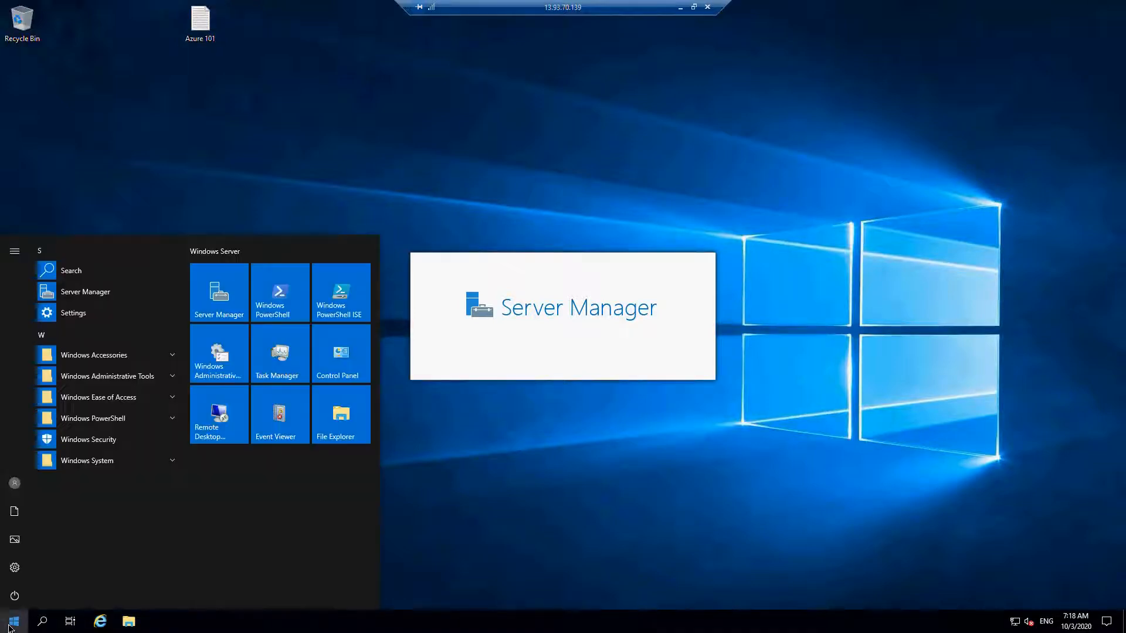
click(130, 621)
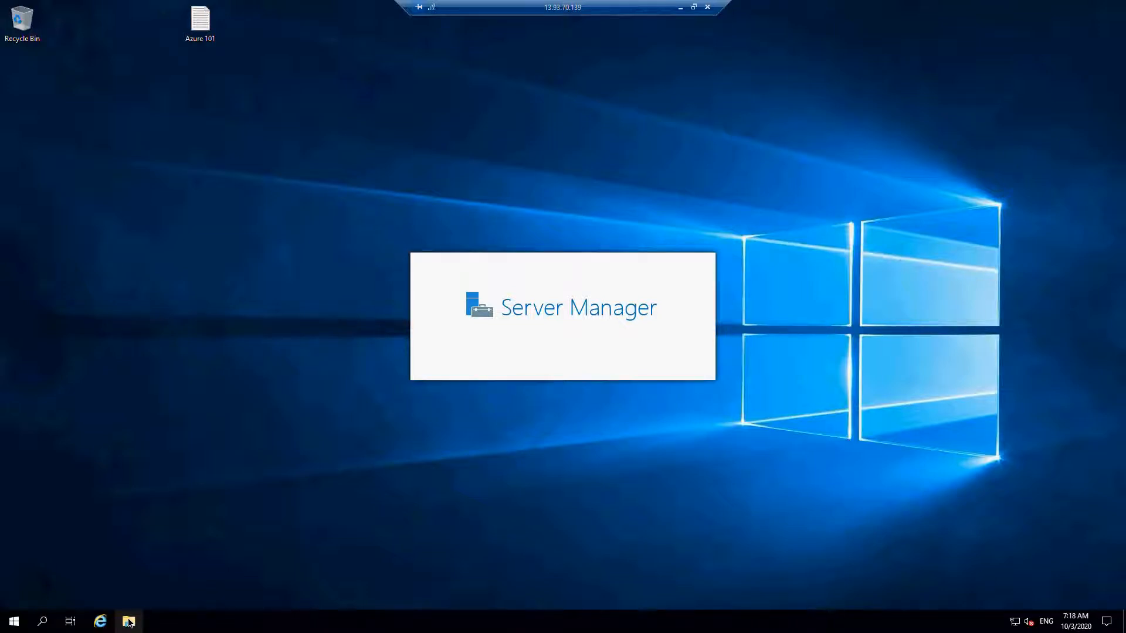
click(130, 623)
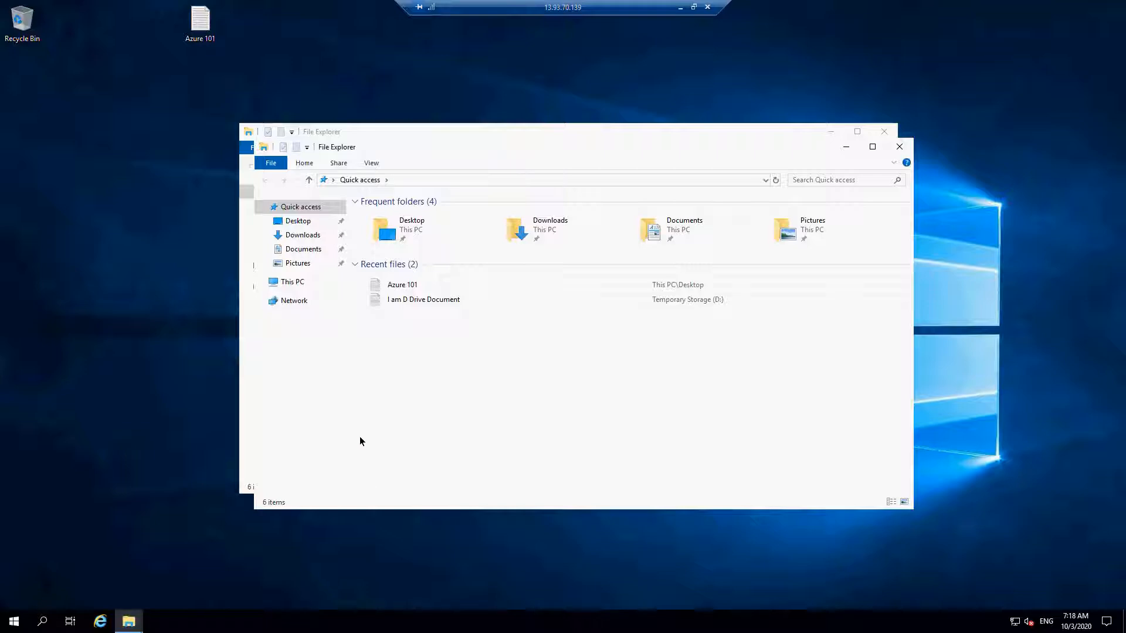
click(292, 283)
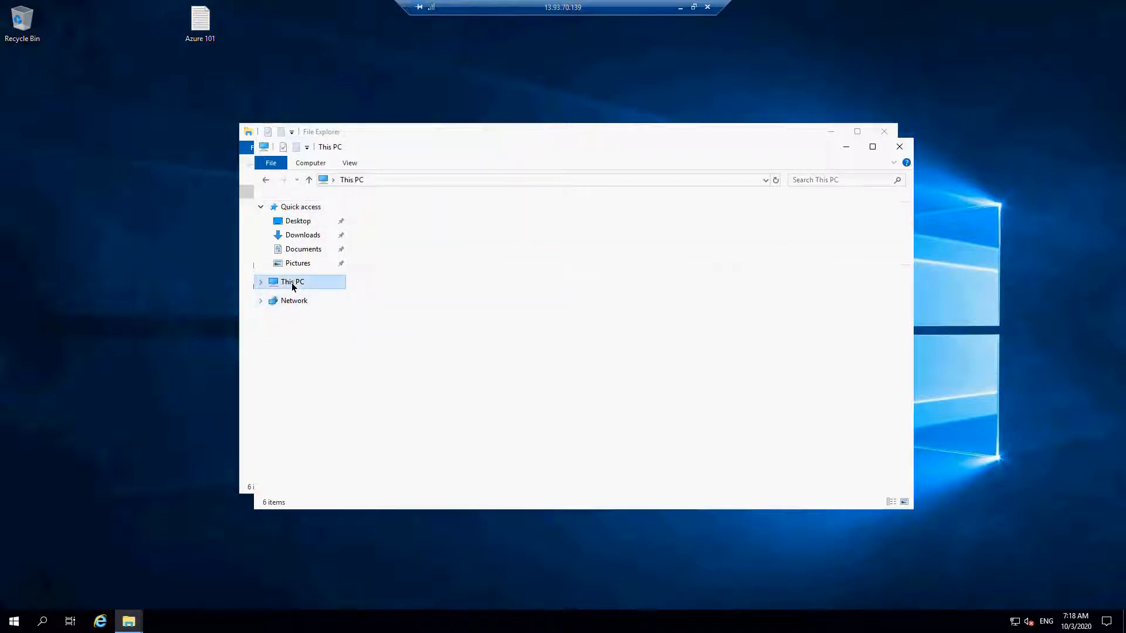
double_click(540, 343)
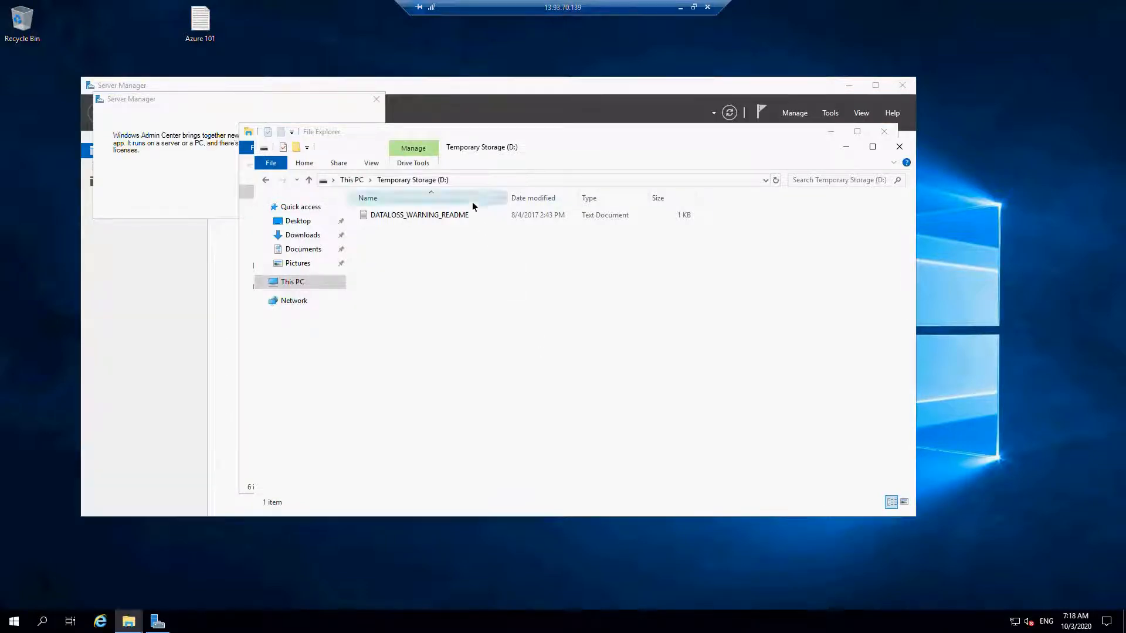
- Try to open the recent file I am D Drive Document, decline creating a new file and close Notepad
drag(481, 132, 581, 192)
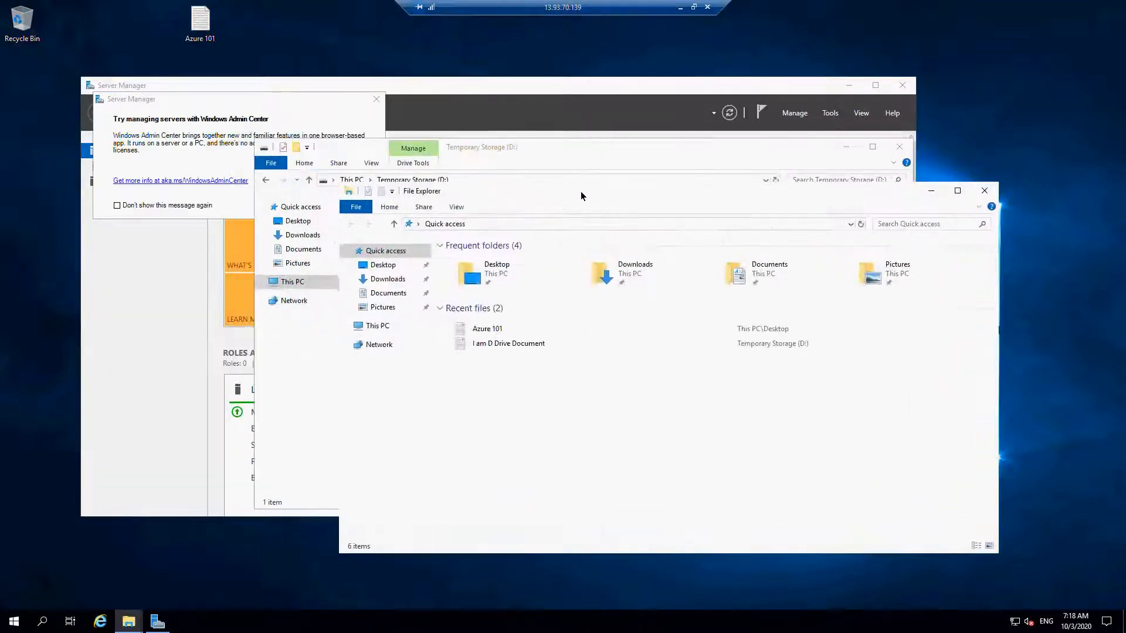
double_click(487, 347)
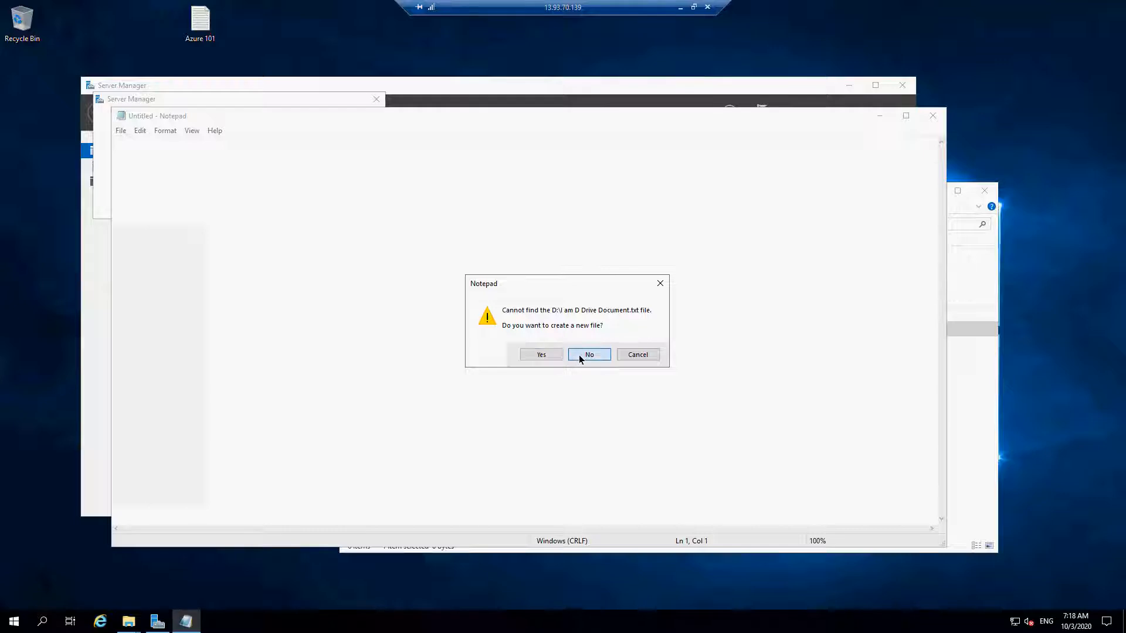
click(579, 354)
click(933, 115)
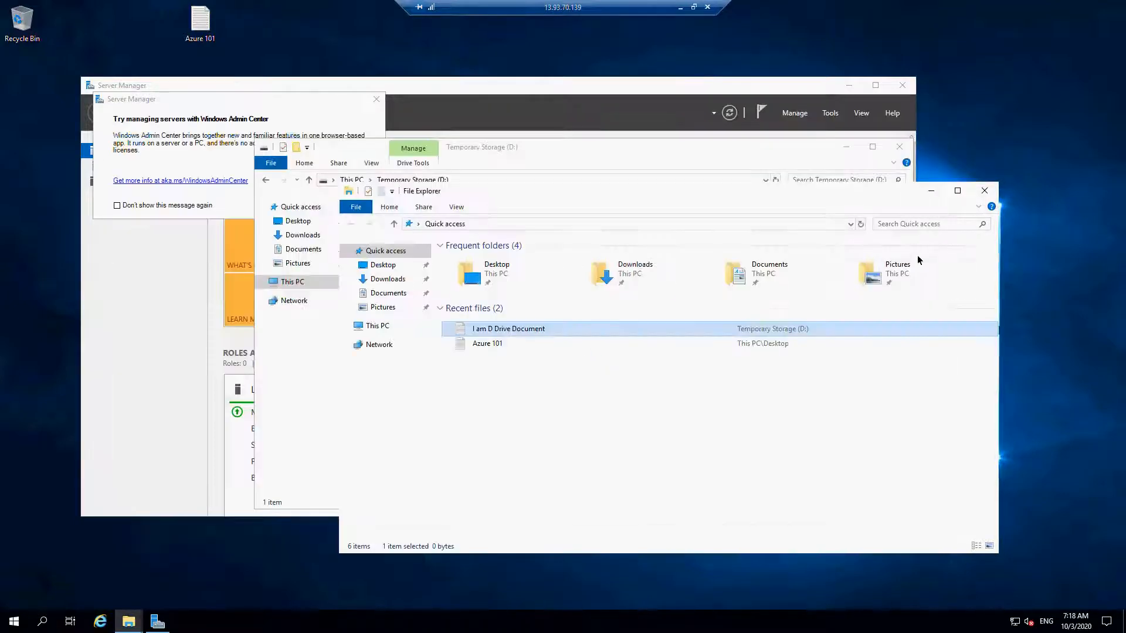
- Open DATALOSS_WARNING_README from the temporary D: drive, read it and close it
click(625, 151)
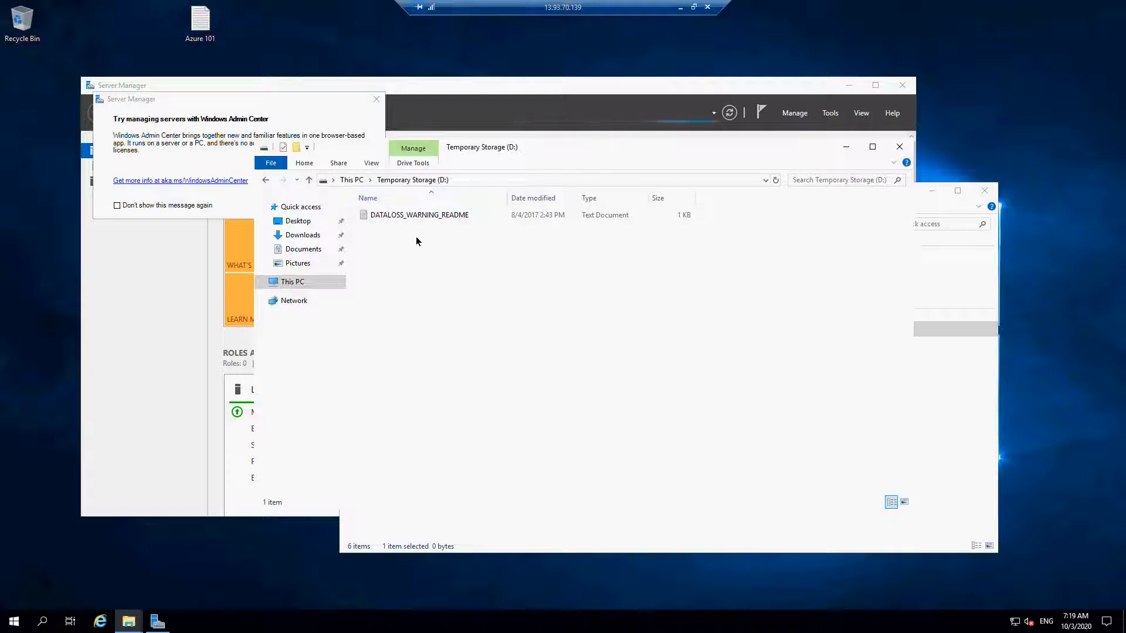
double_click(447, 216)
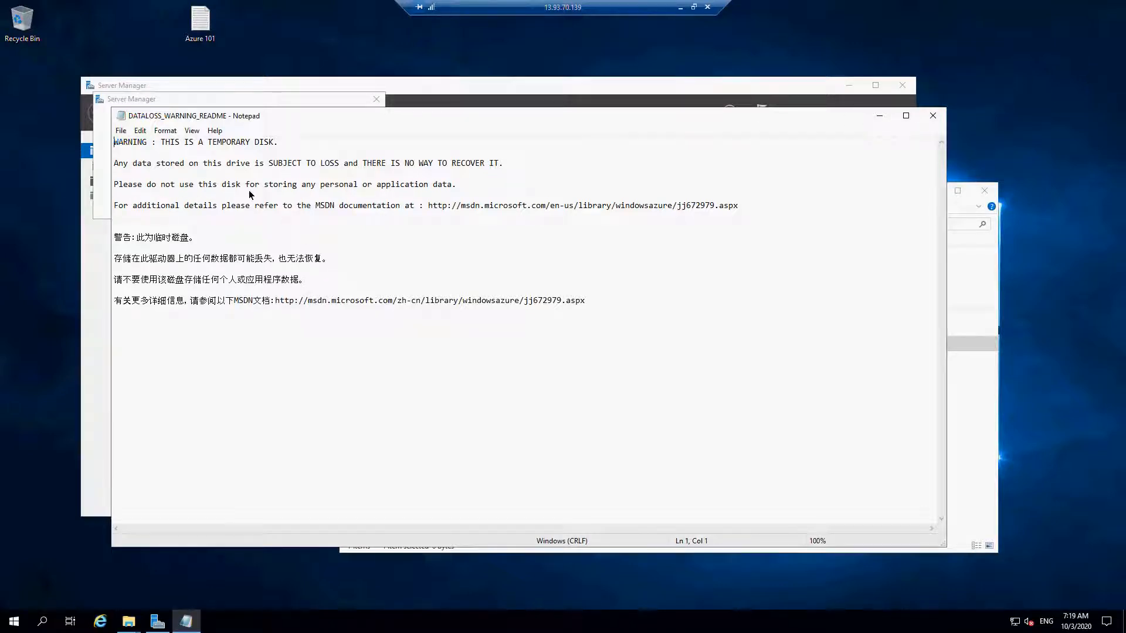
click(936, 115)
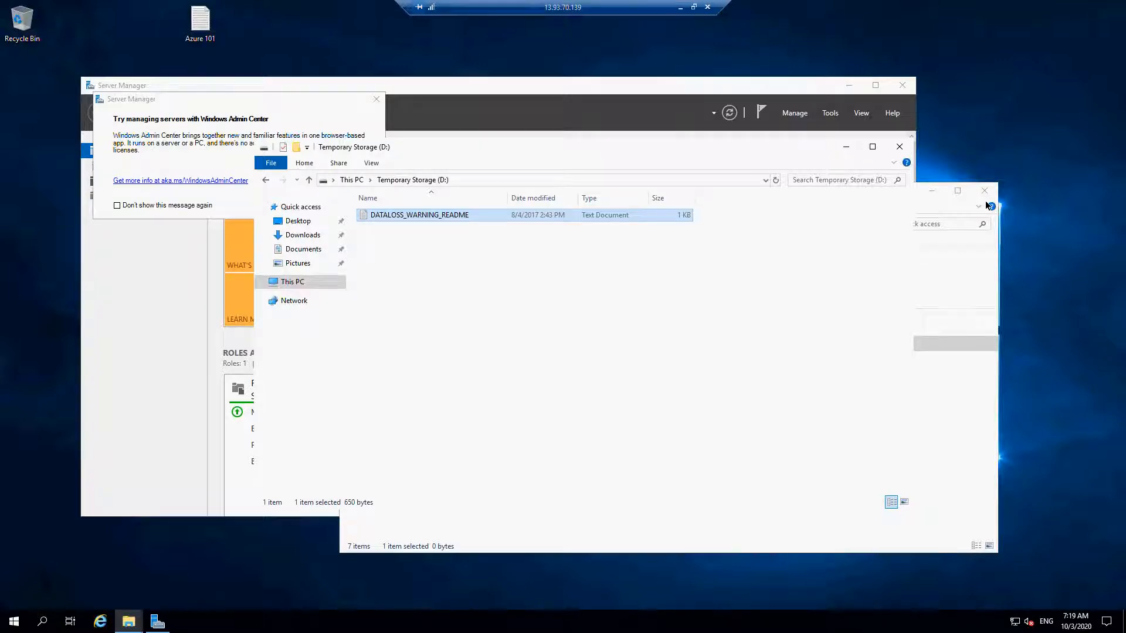
- Clear the windows away from the desktop, reopen the Azure 101 text file to check its contents and close it
drag(772, 80, 691, 343)
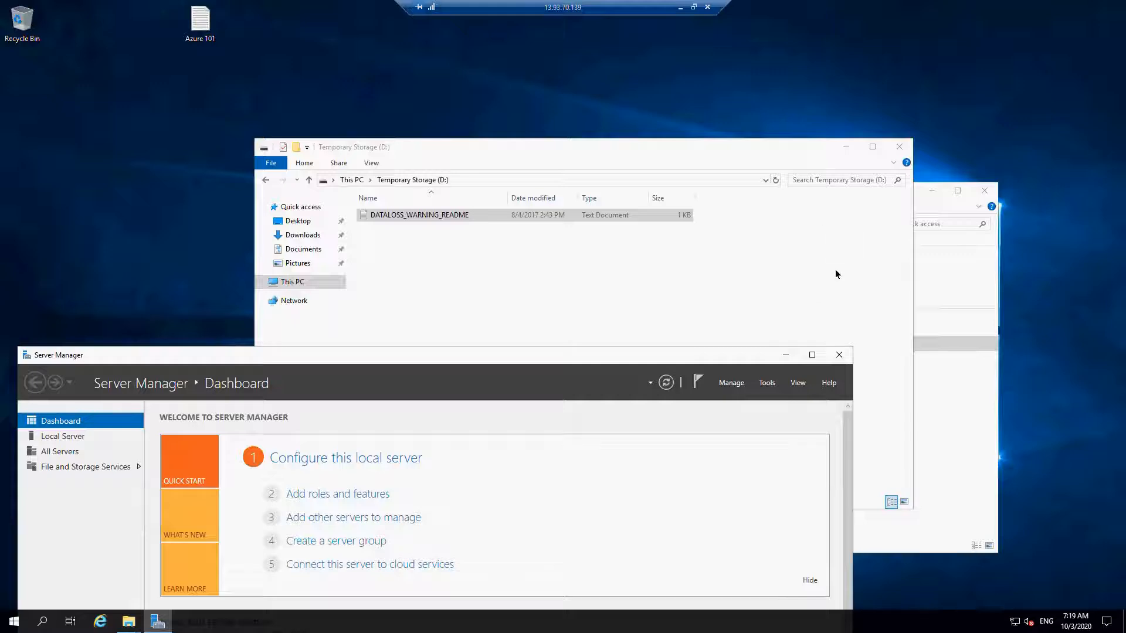
click(843, 151)
drag(796, 190, 1046, 83)
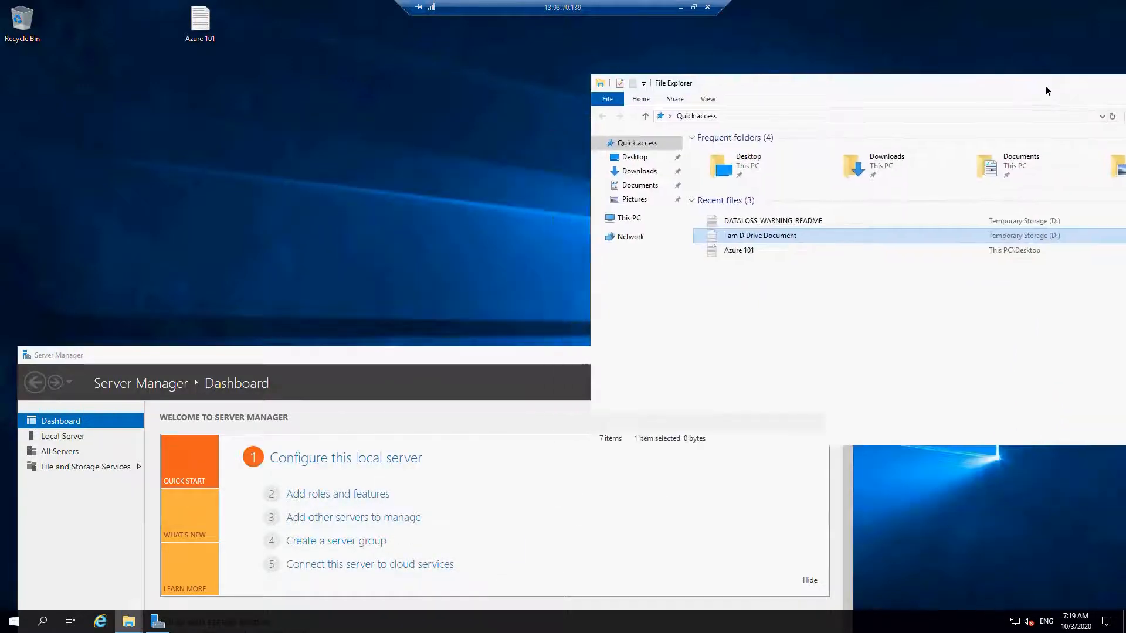
click(201, 26)
double_click(200, 26)
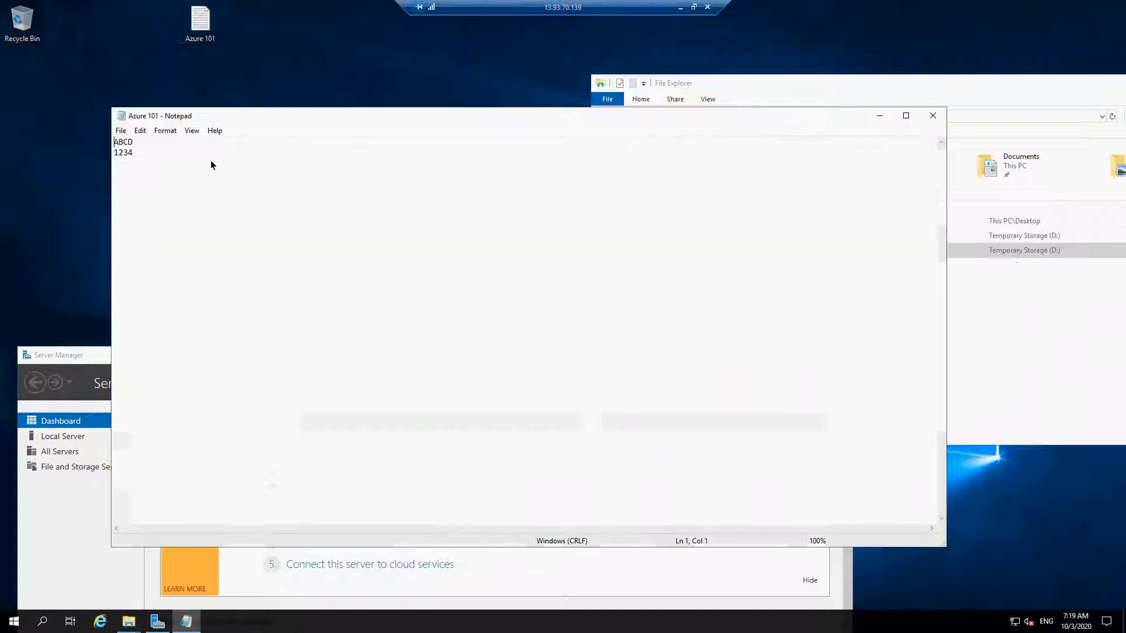
click(933, 115)
- Close Server Manager and the Quick access File Explorer window on the remote machine
drag(822, 90, 492, 71)
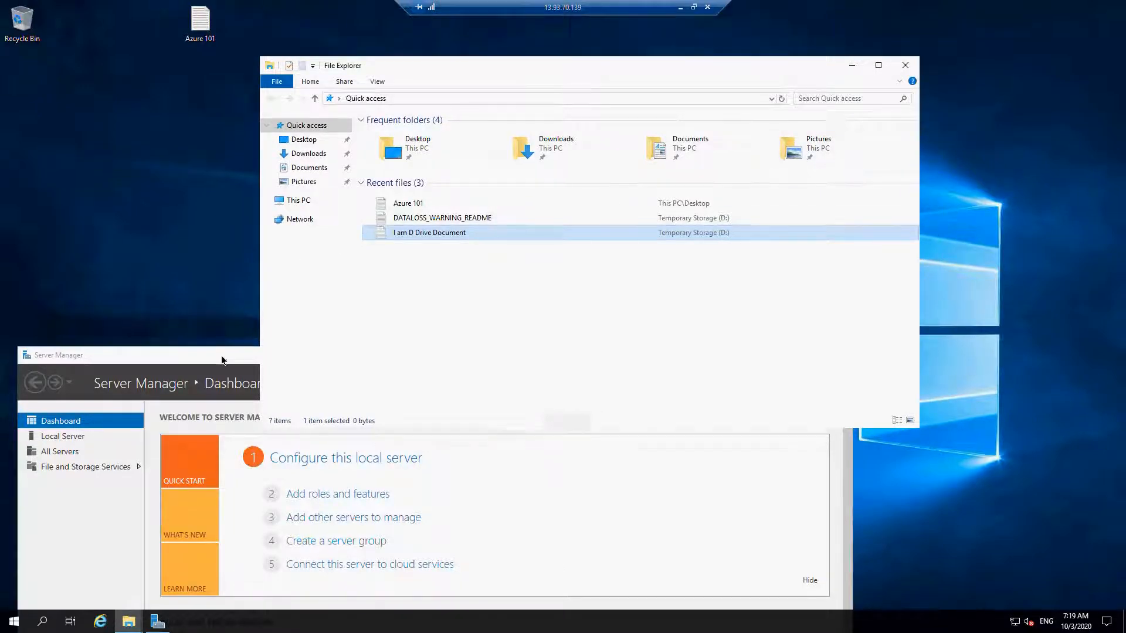
drag(221, 356, 230, 167)
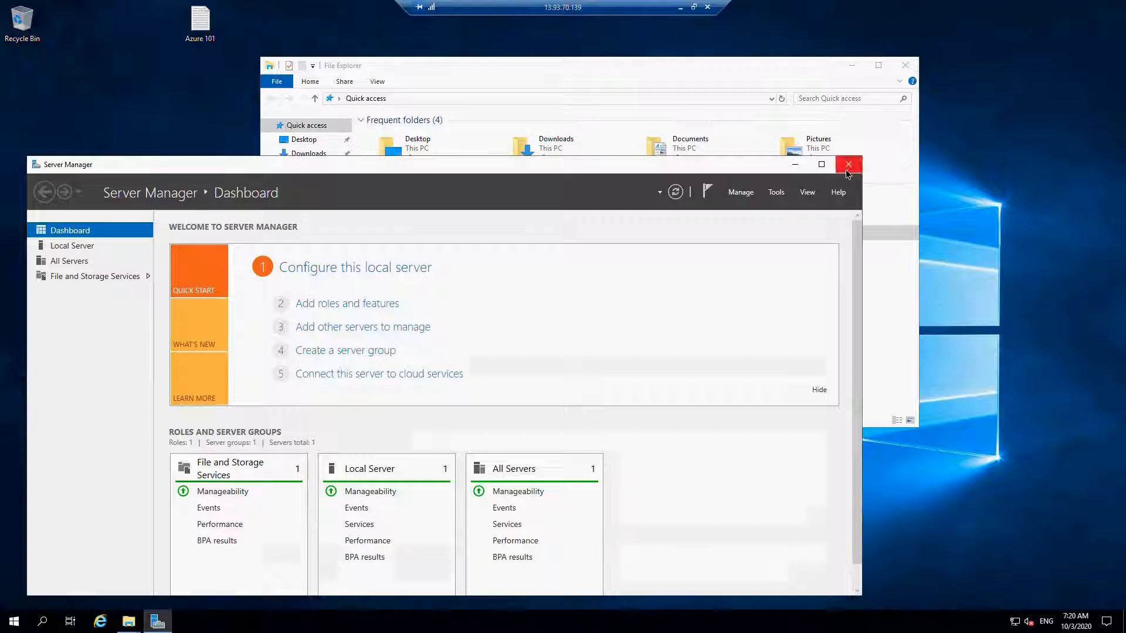
click(848, 165)
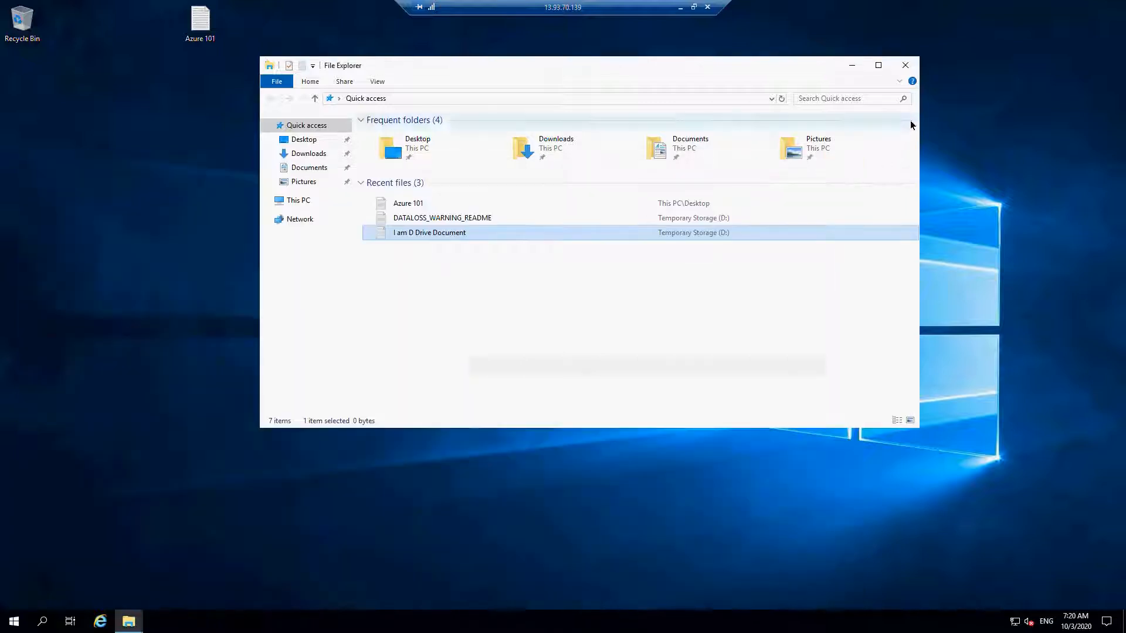
click(902, 71)
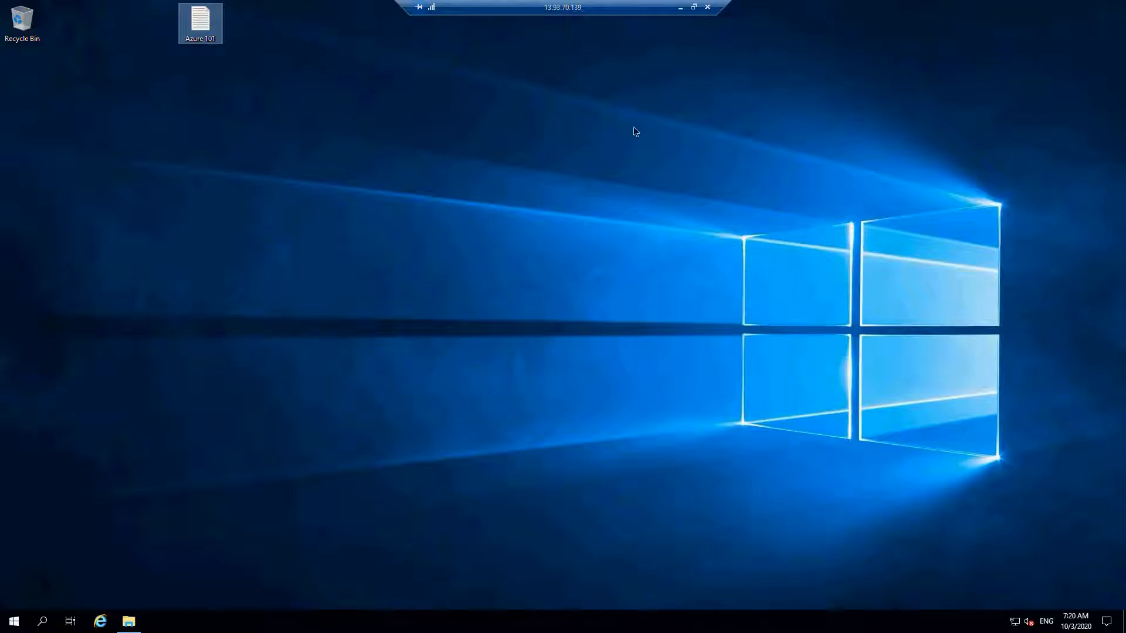
- Disconnect the remote desktop session and return to the virtual machines list in the portal
click(707, 7)
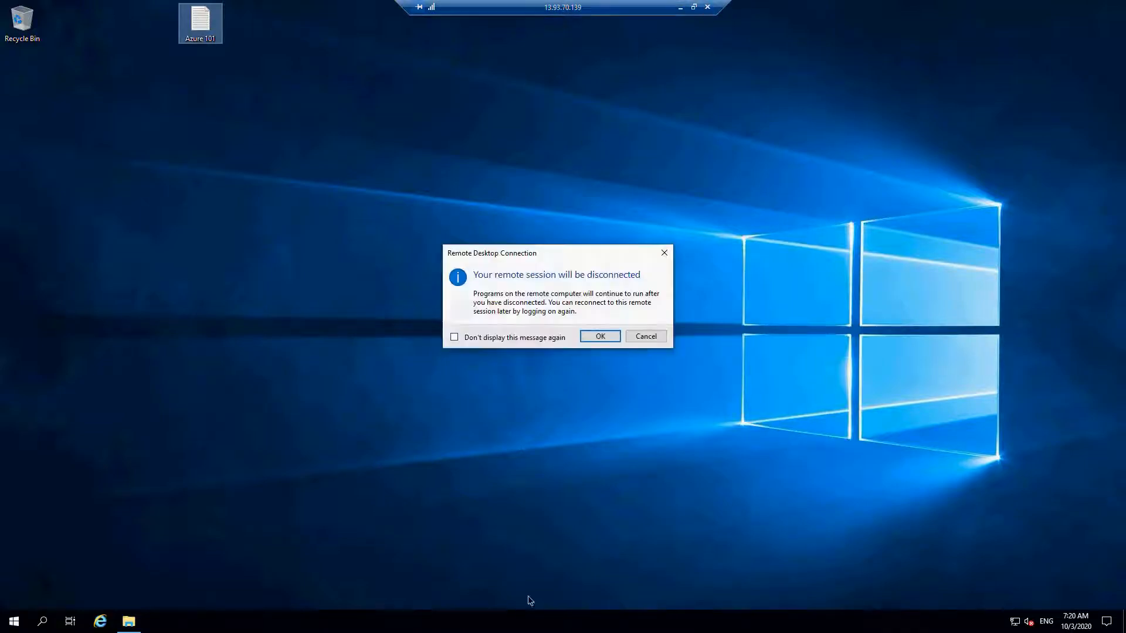
click(594, 335)
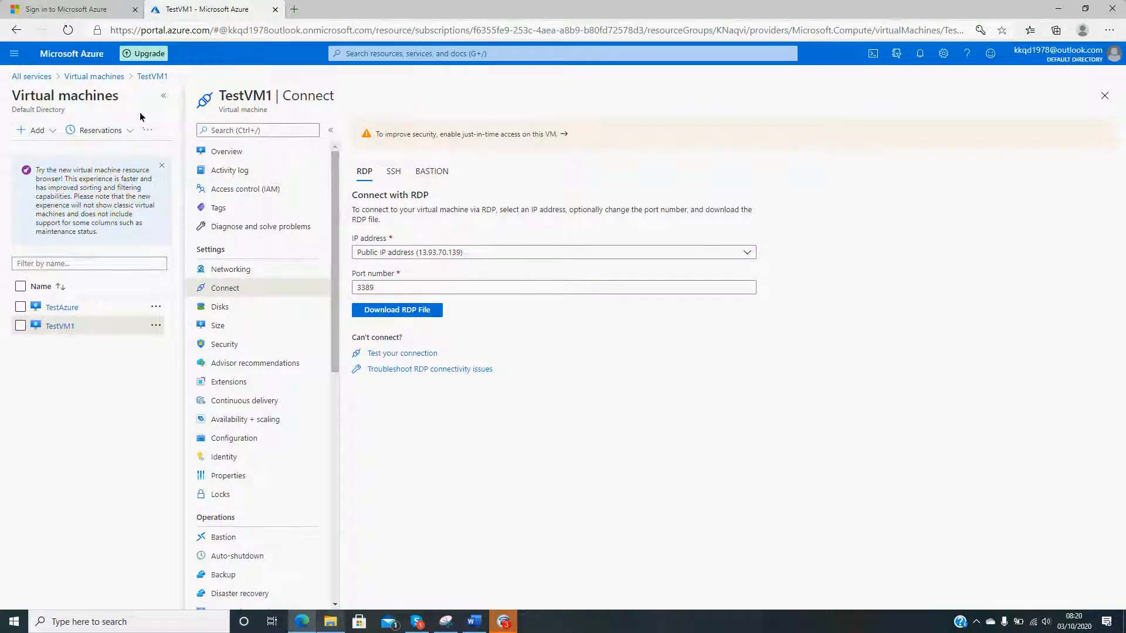
click(85, 76)
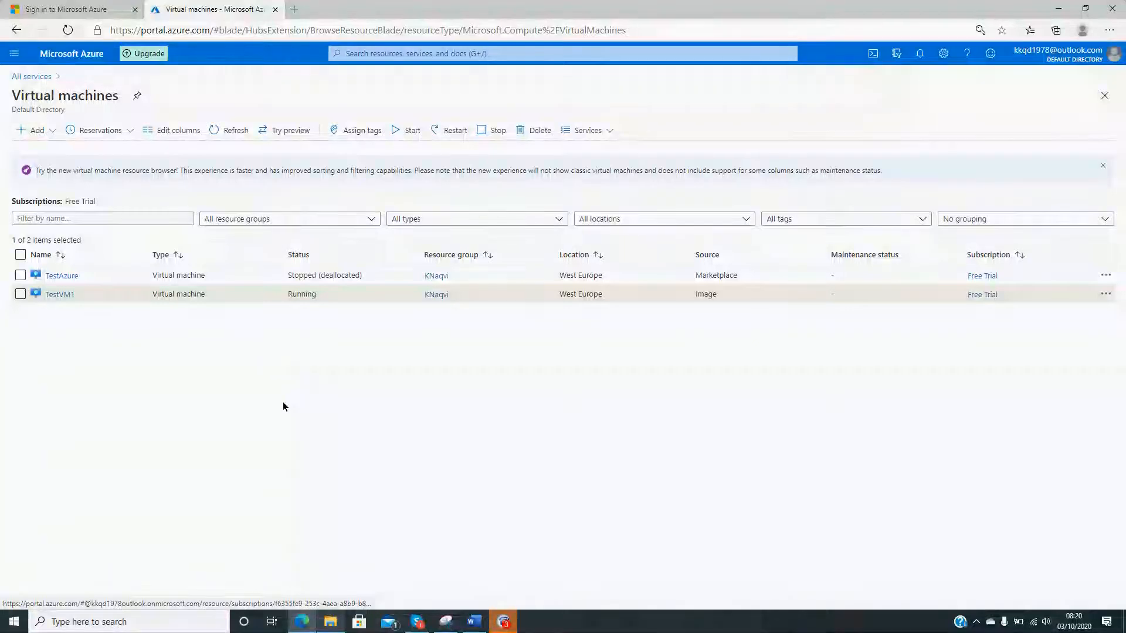
- Review the portal notifications and the activity log of recent operations, and reopen the virtual machines list from all services
click(918, 57)
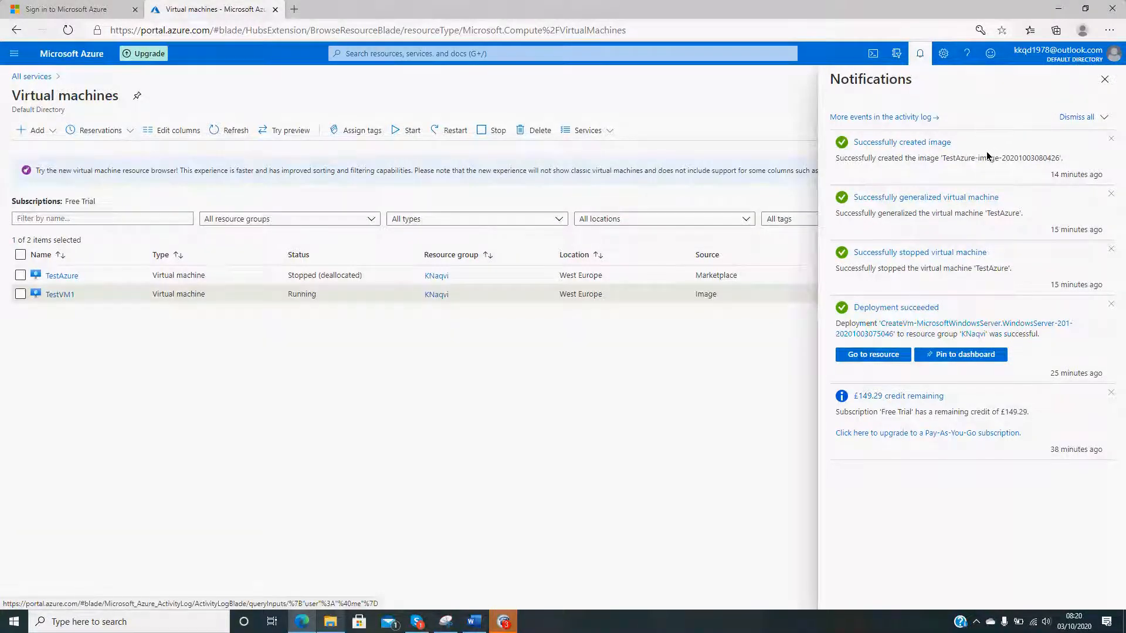
click(912, 120)
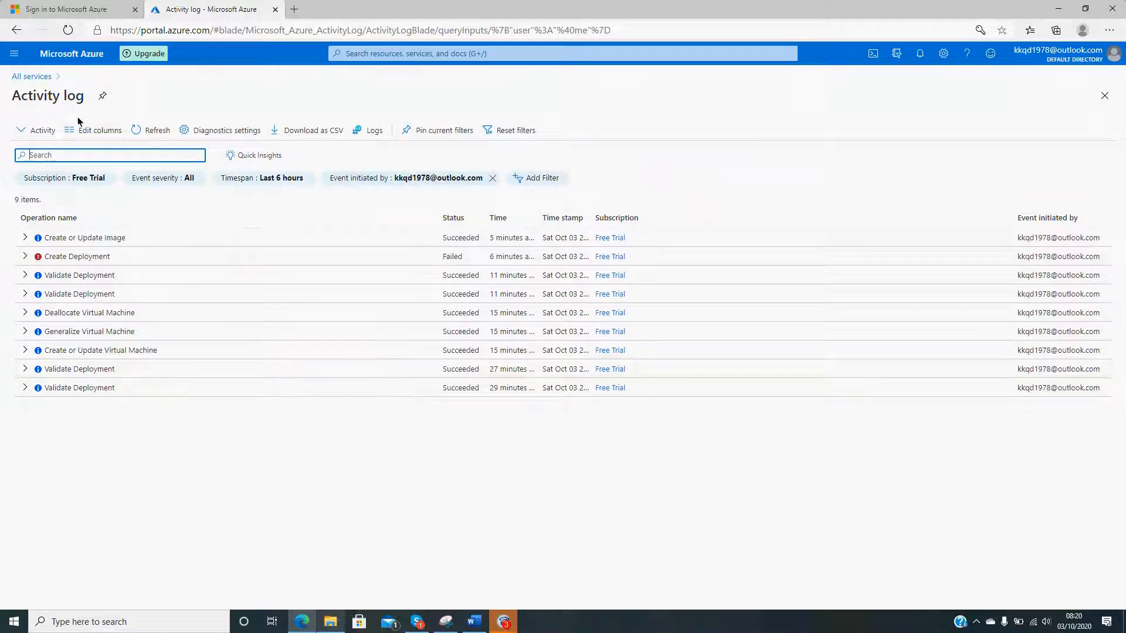
click(23, 79)
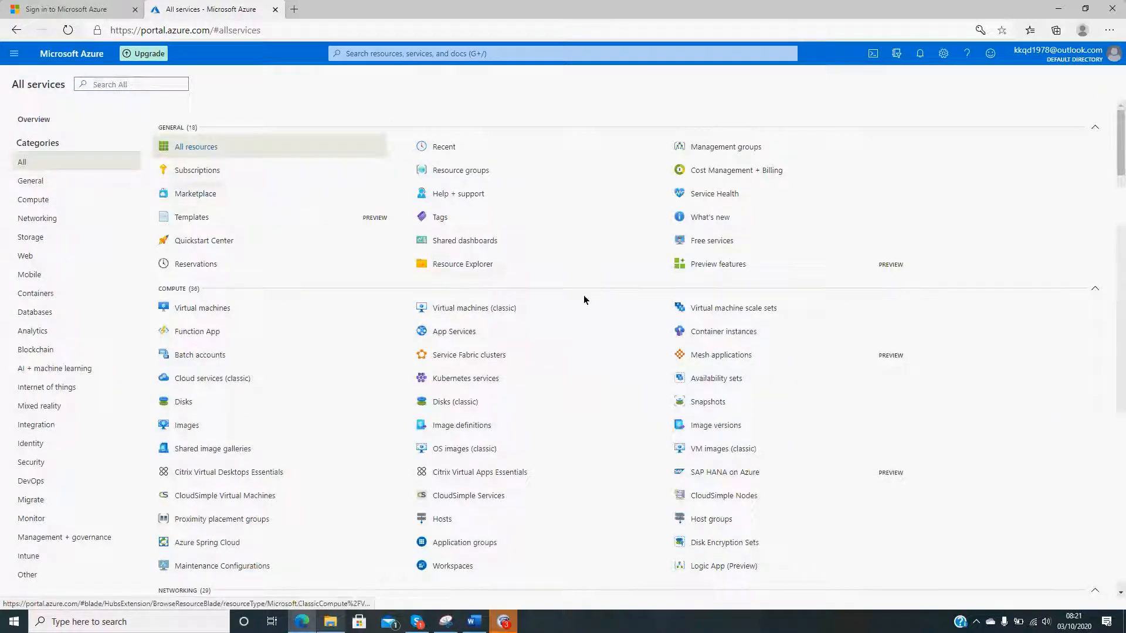
mouse_move(548, 270)
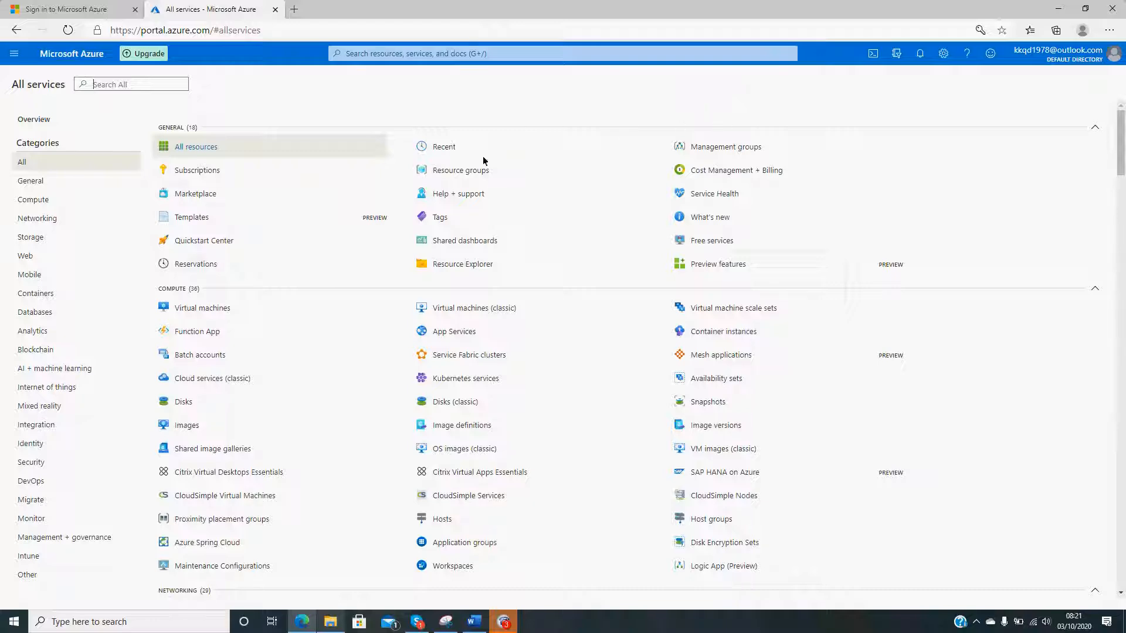
click(213, 311)
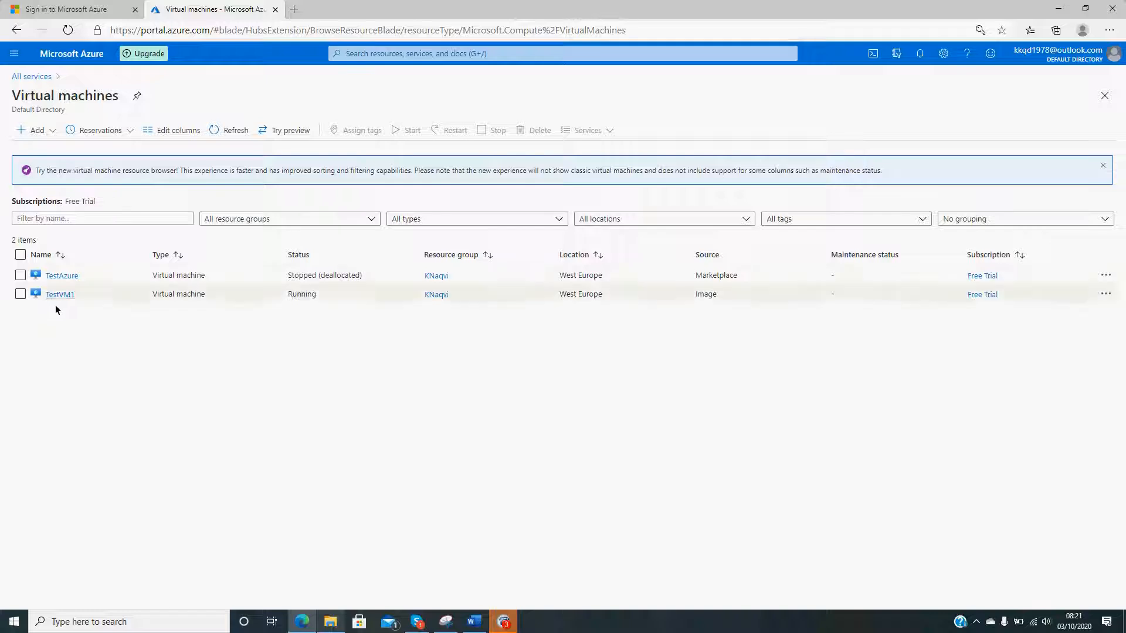
- Try to start the deallocated TestAzure virtual machine twice and dismiss the notification
click(59, 277)
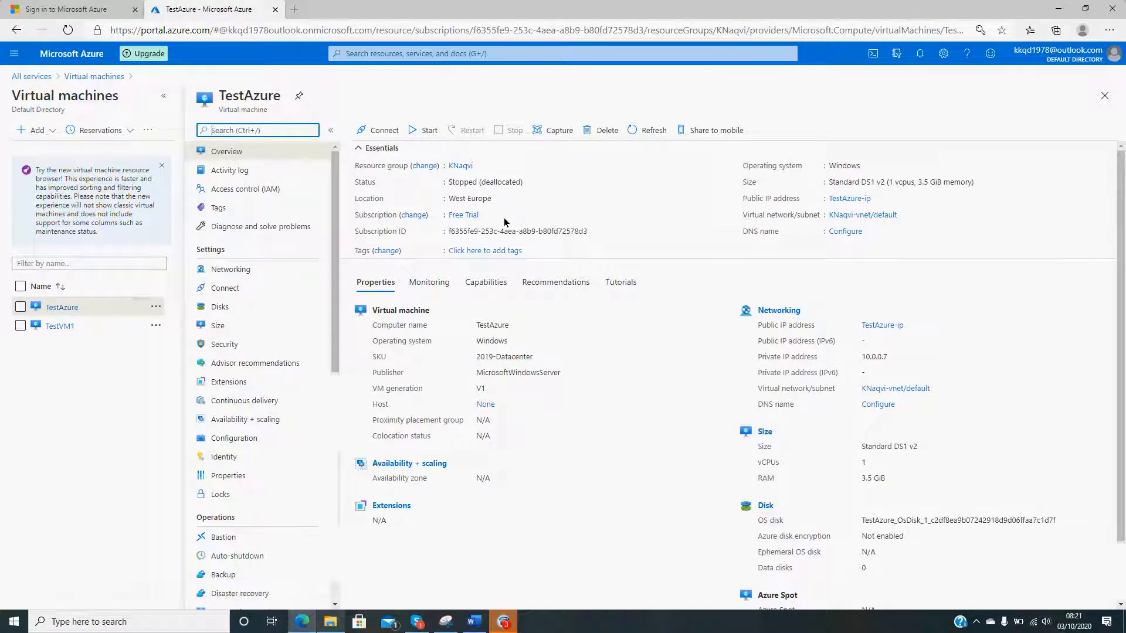
click(434, 135)
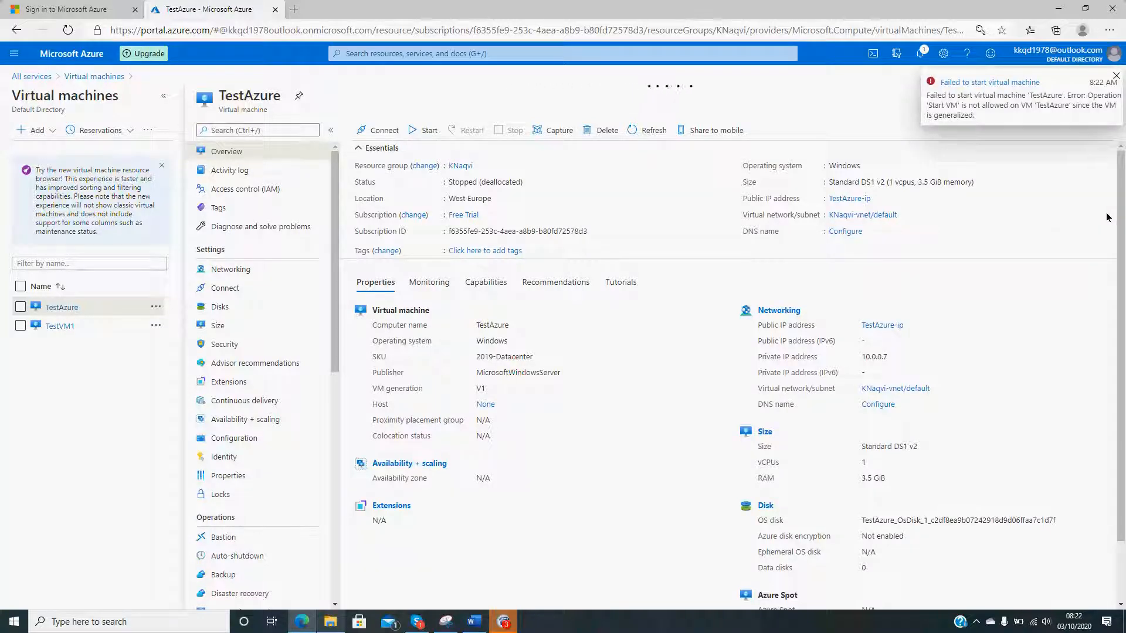
click(416, 130)
click(1116, 76)
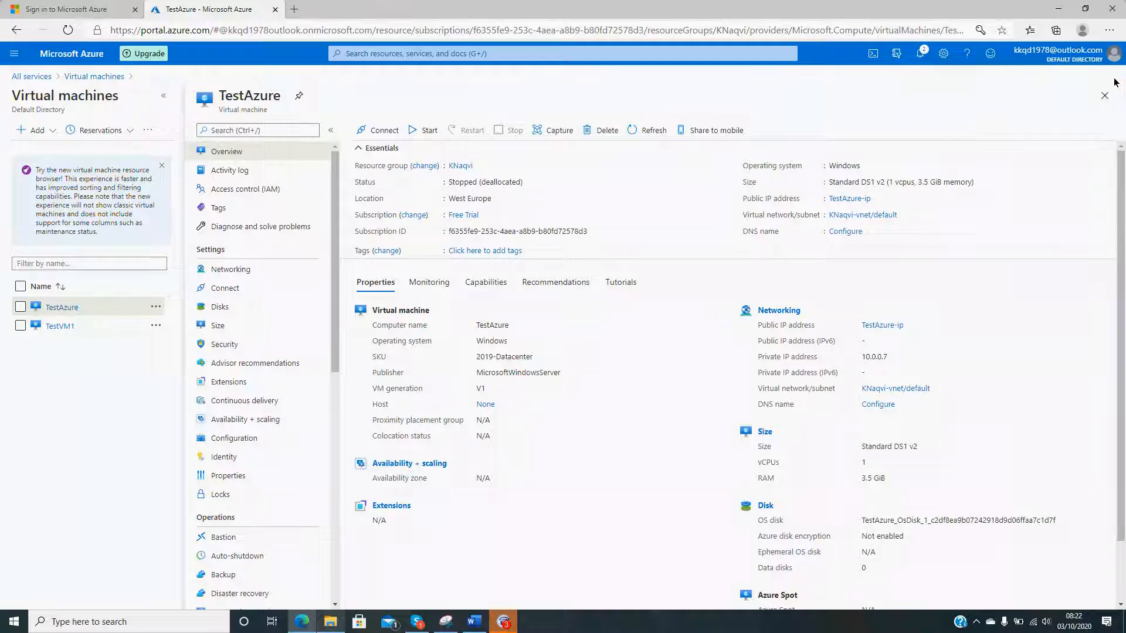
- Permanently delete the TestAzure virtual machine and confirm the deletion
click(603, 130)
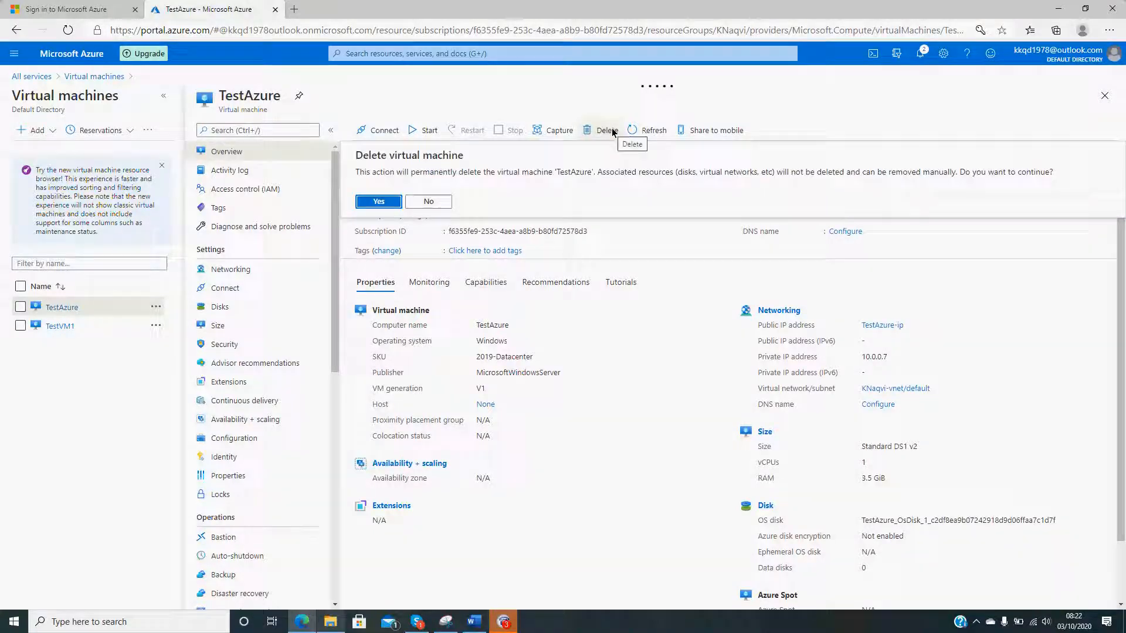
click(379, 205)
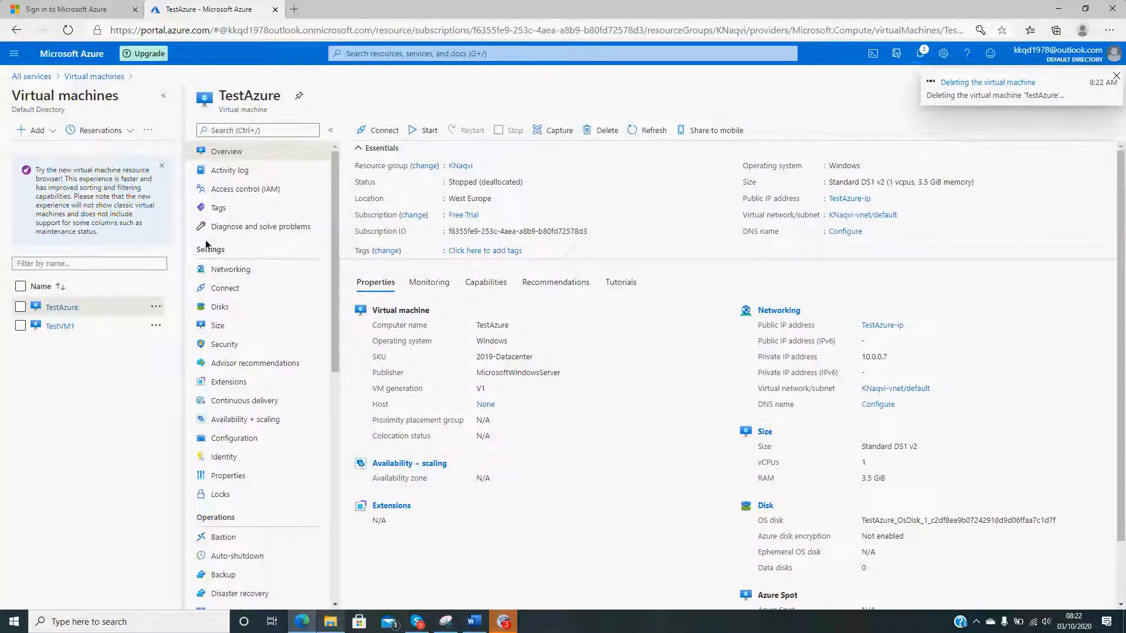
- View the error details of TestVM1's last operation and return to the virtual machines list
click(65, 327)
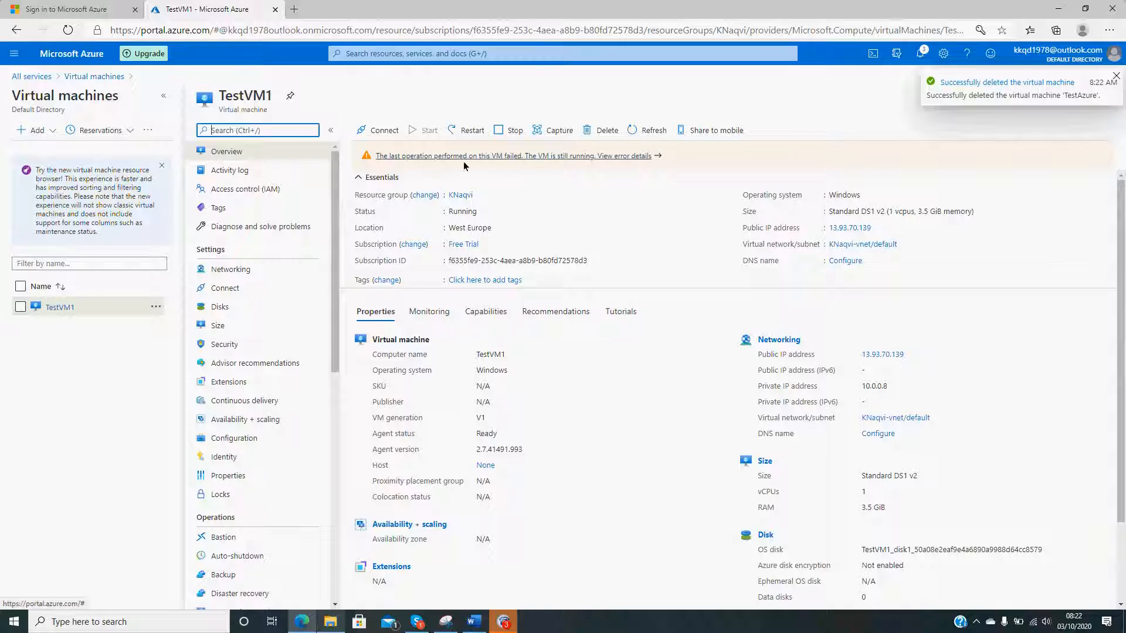
click(642, 160)
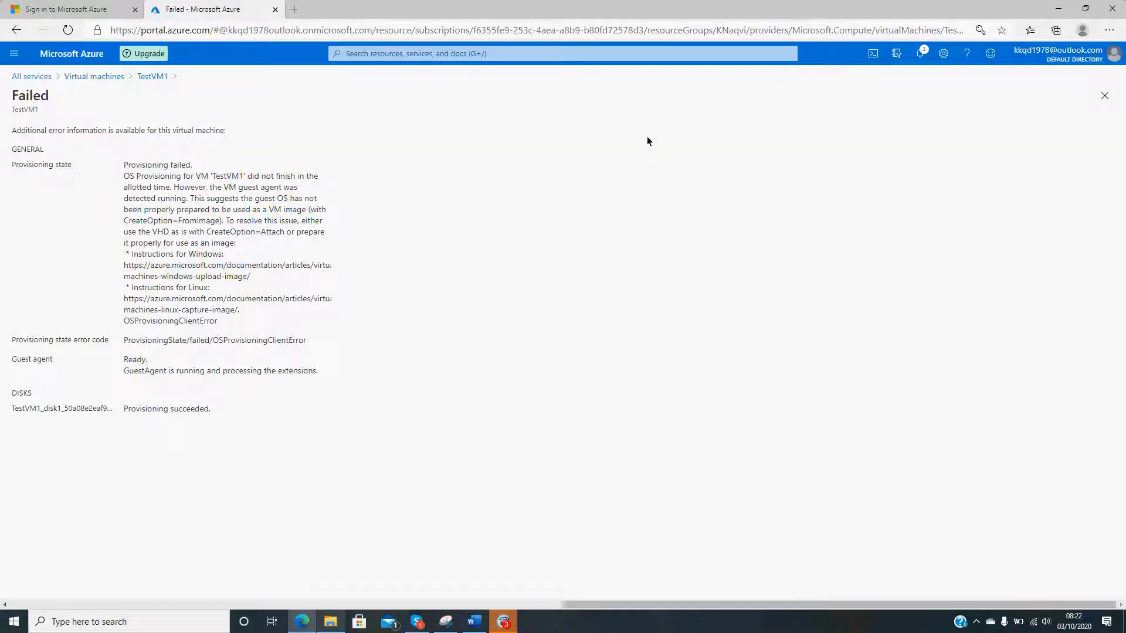
click(113, 78)
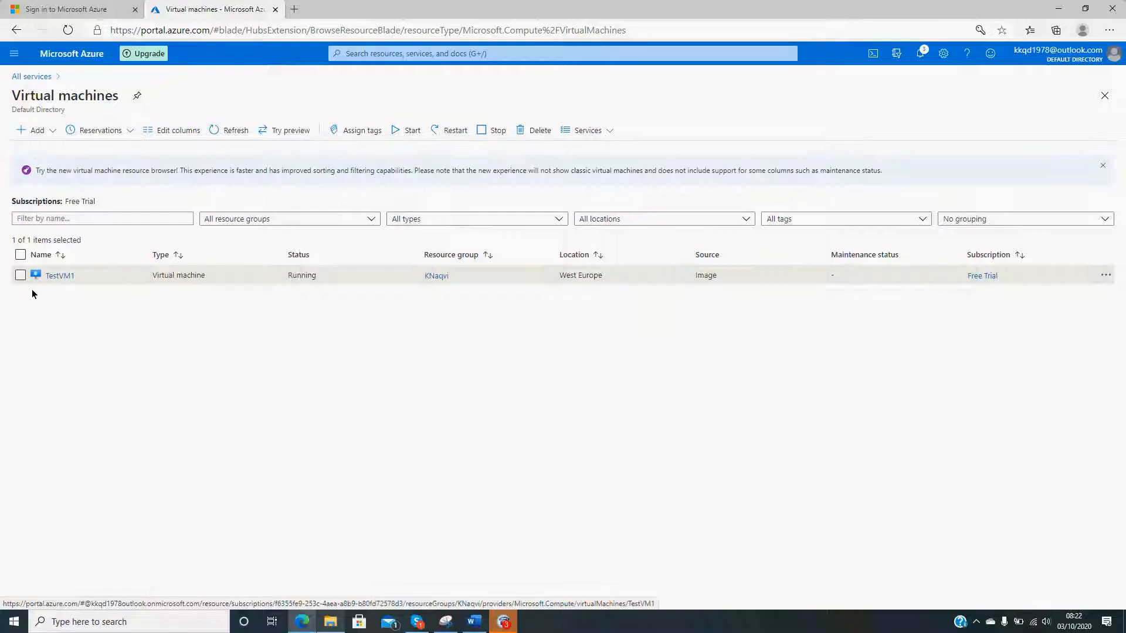
click(20, 275)
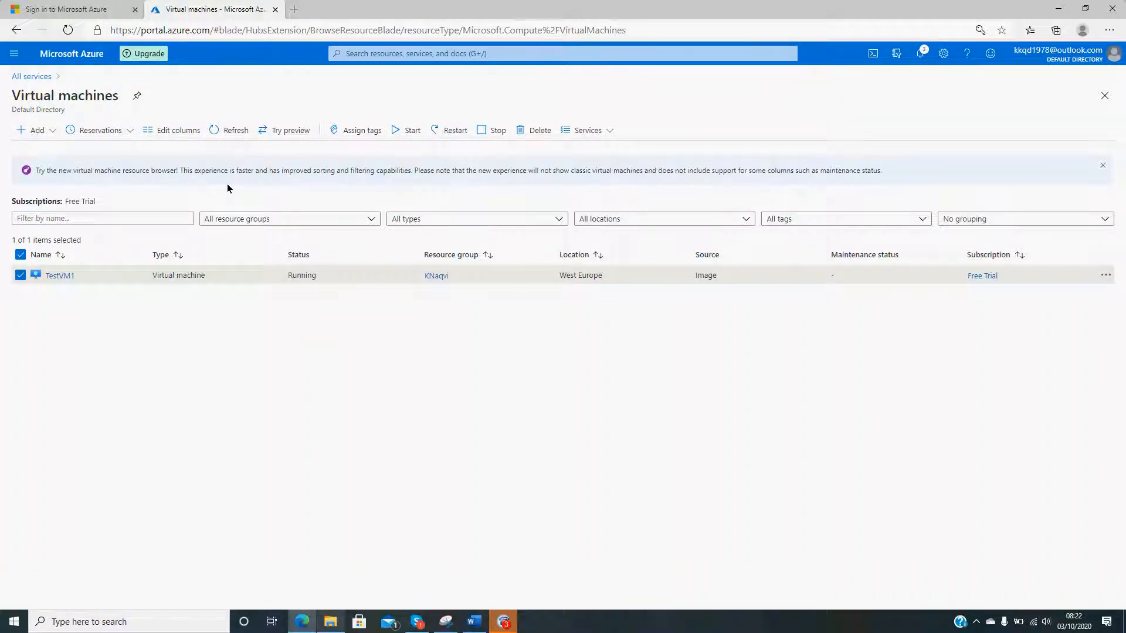
click(536, 134)
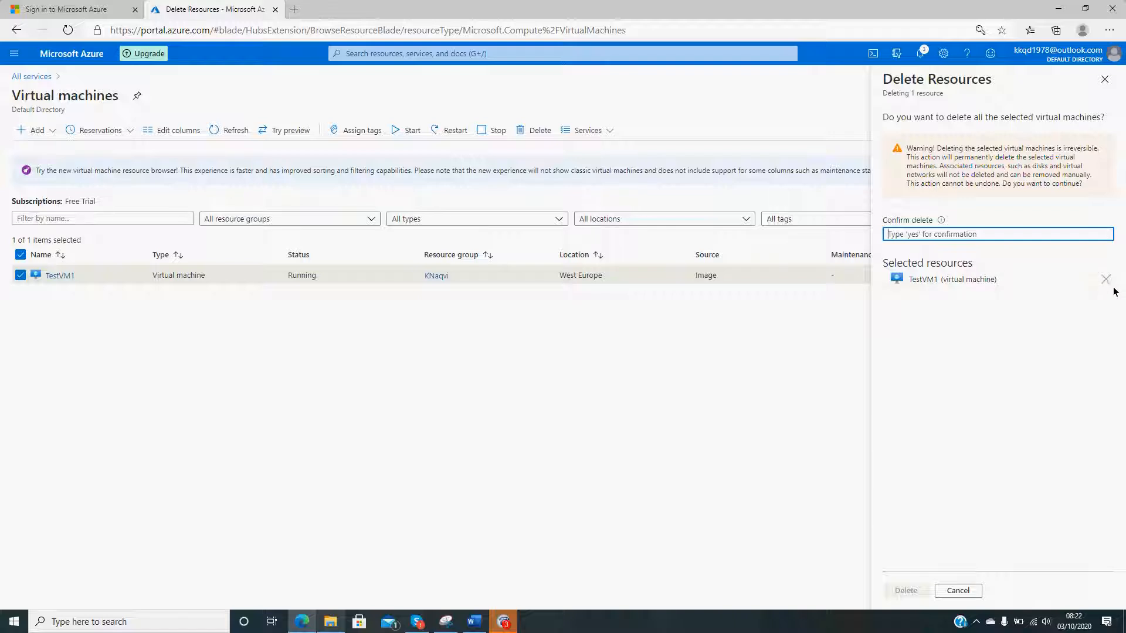
click(1107, 81)
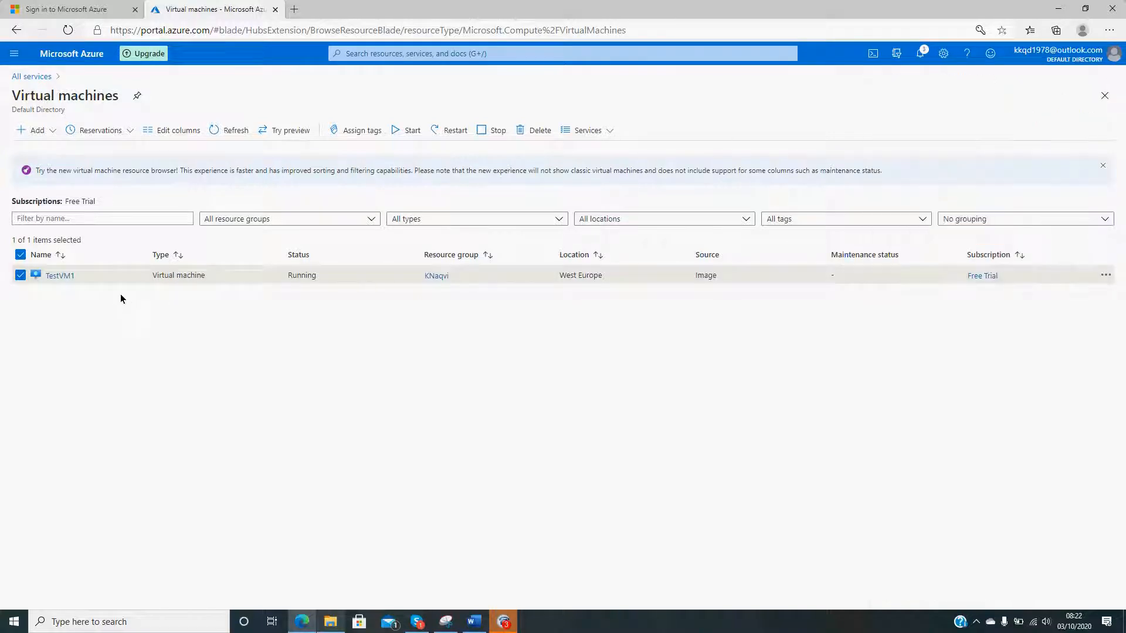
- Permanently delete the TestVM1 virtual machine from its own entry in the list and confirm the deletion
click(1105, 275)
click(1045, 377)
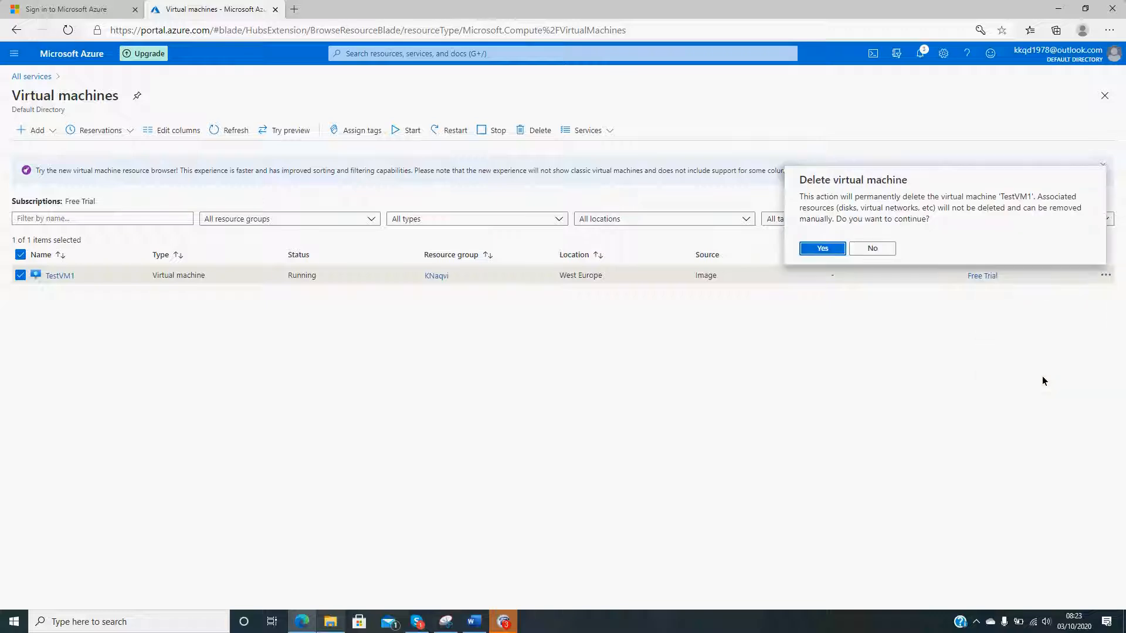
click(827, 252)
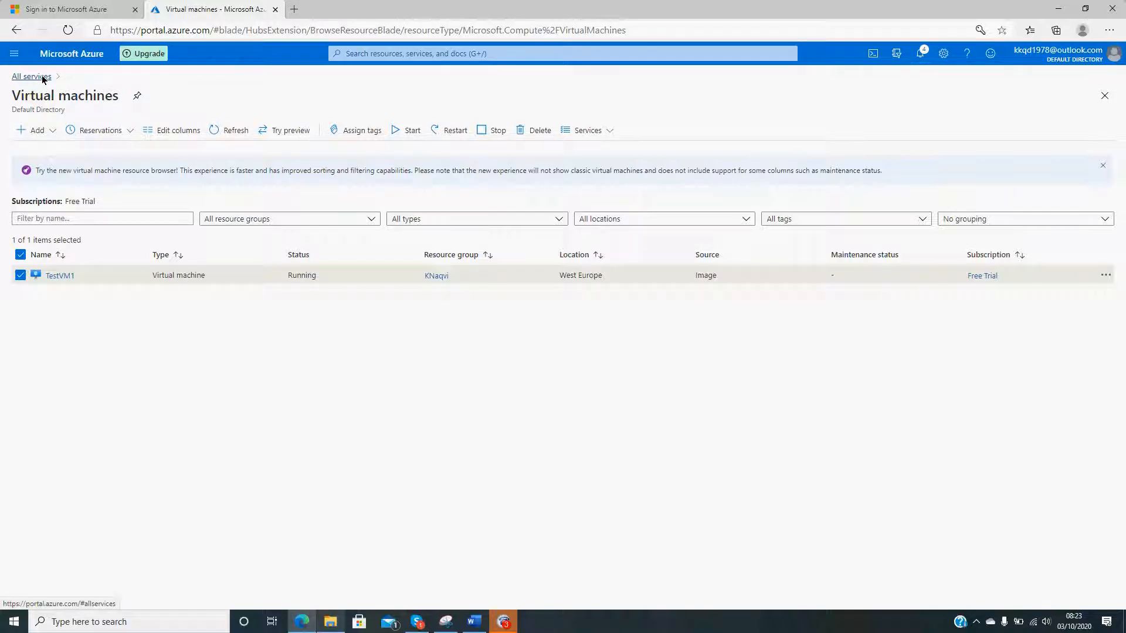
- Monitor TestVM1's deletion in the notifications and reload the virtual machines list through all services to check its status
click(926, 53)
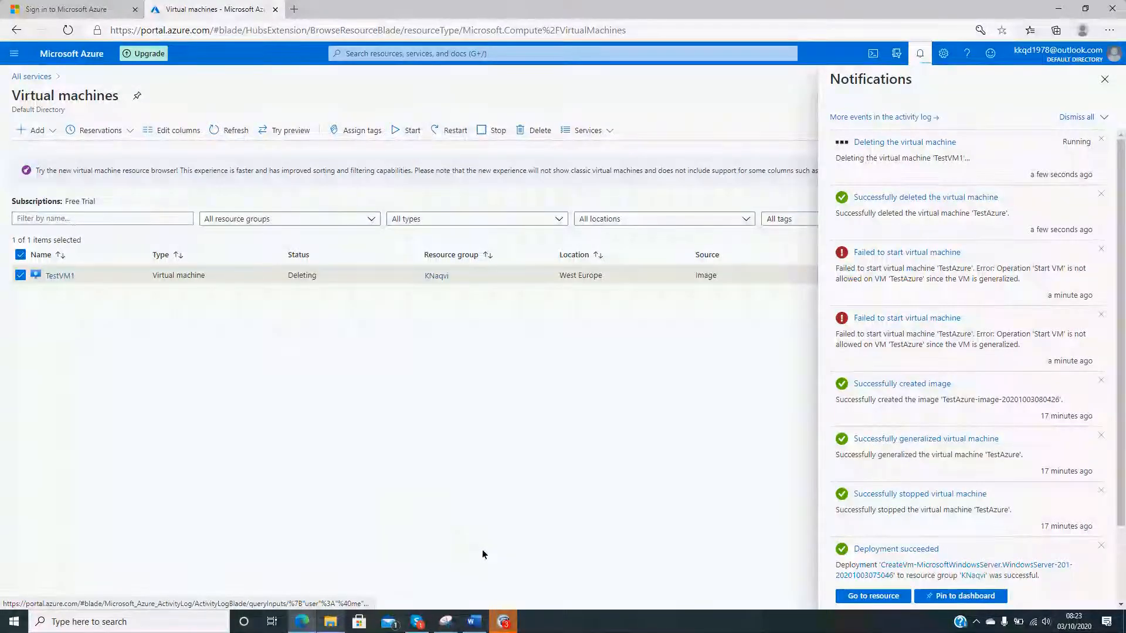
click(504, 621)
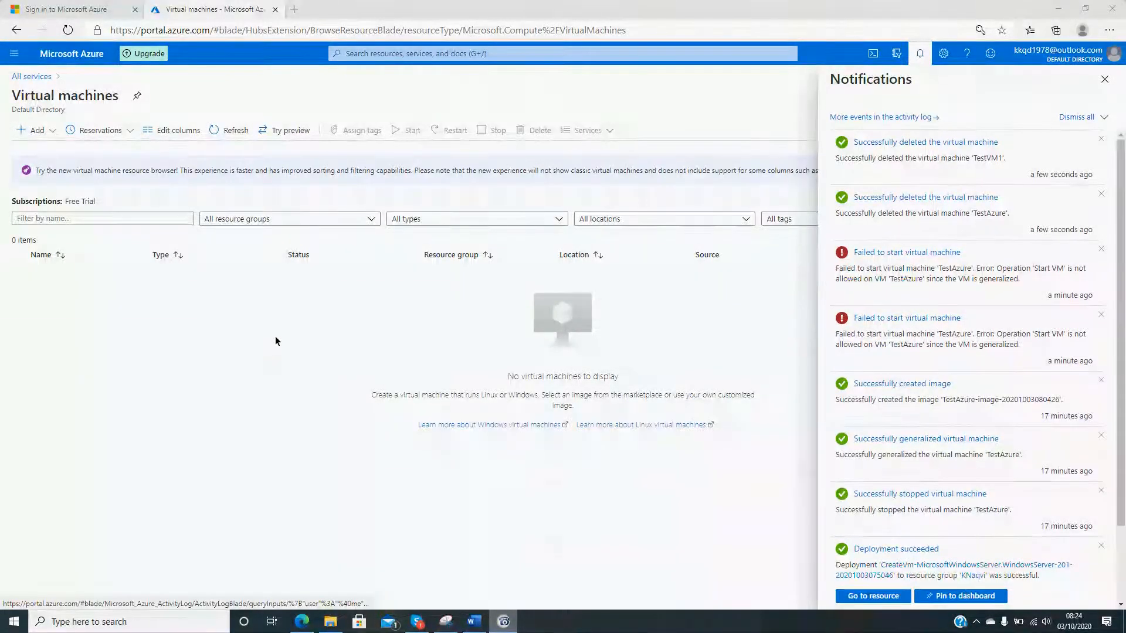
click(1104, 79)
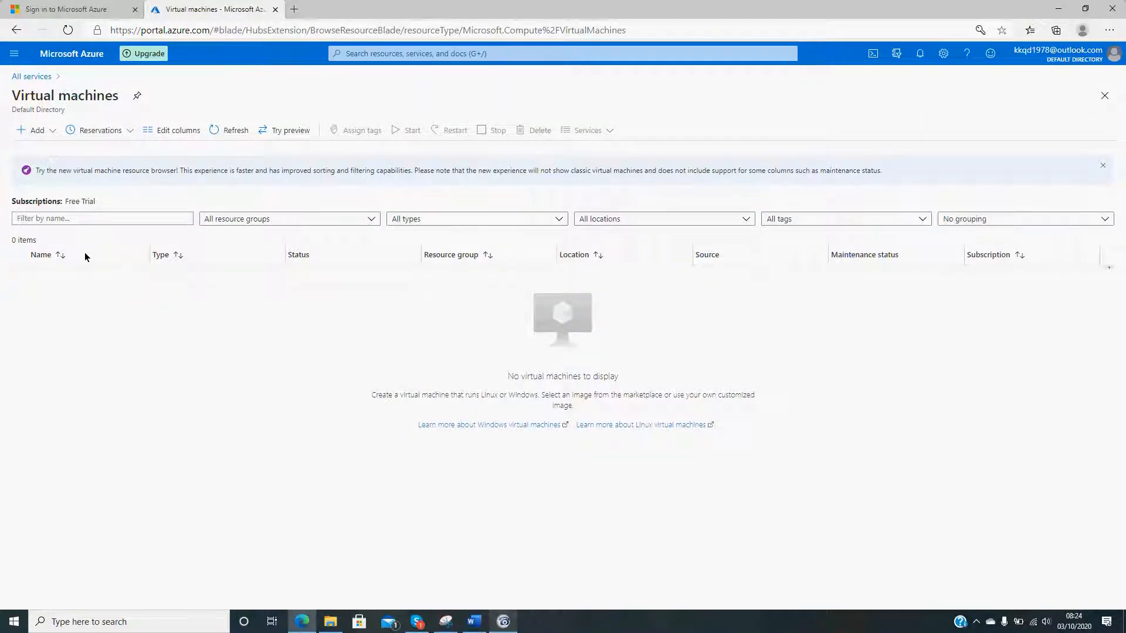
click(30, 78)
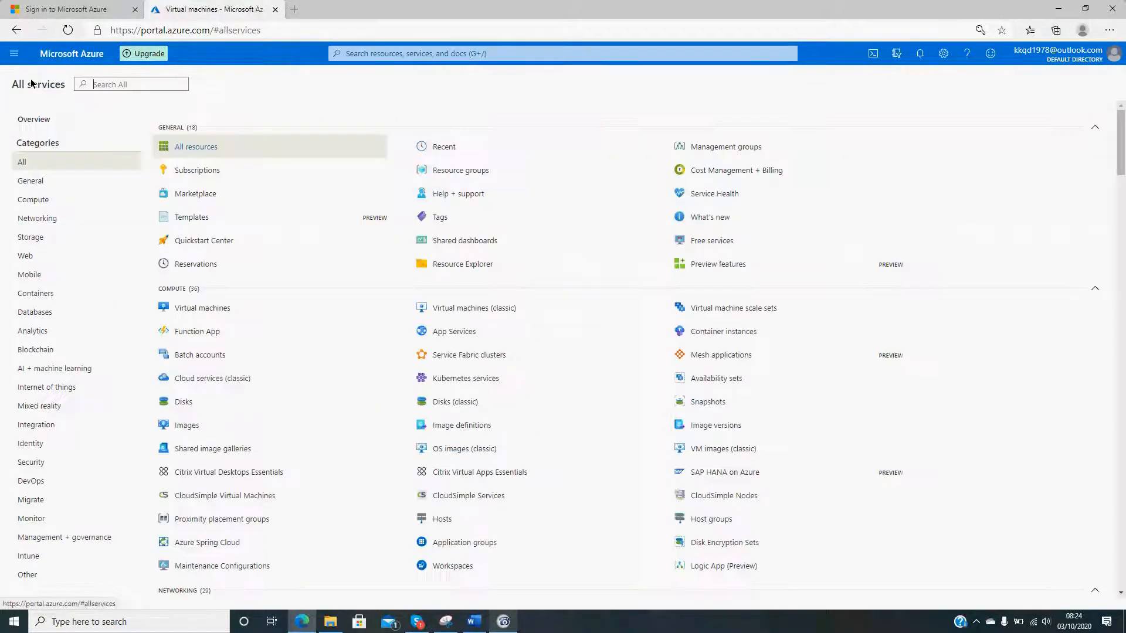
click(206, 308)
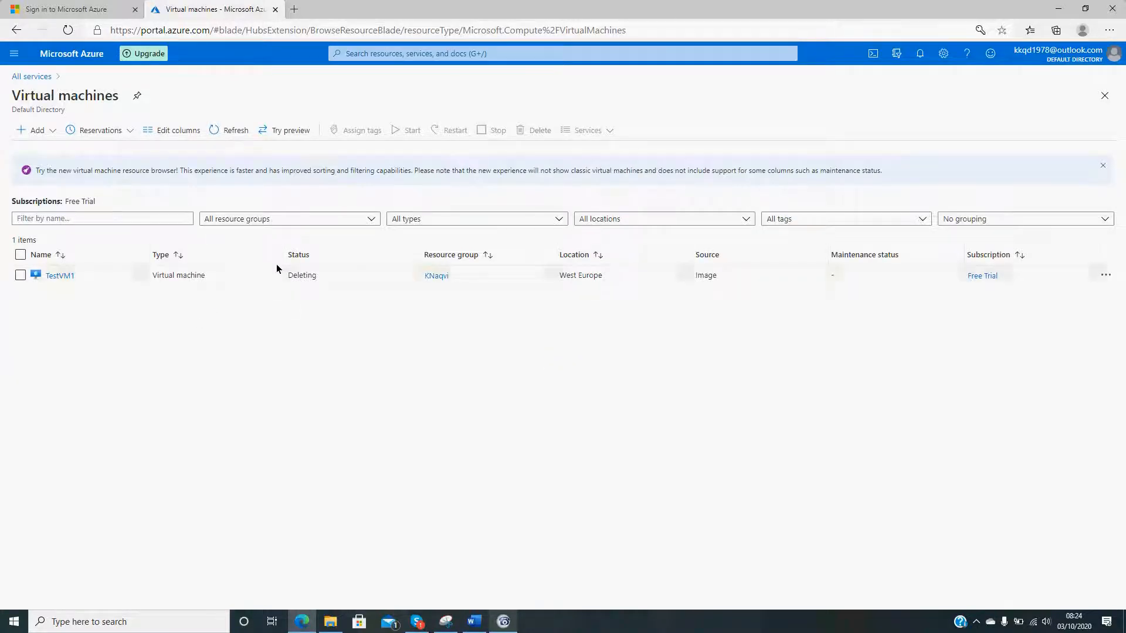
click(920, 53)
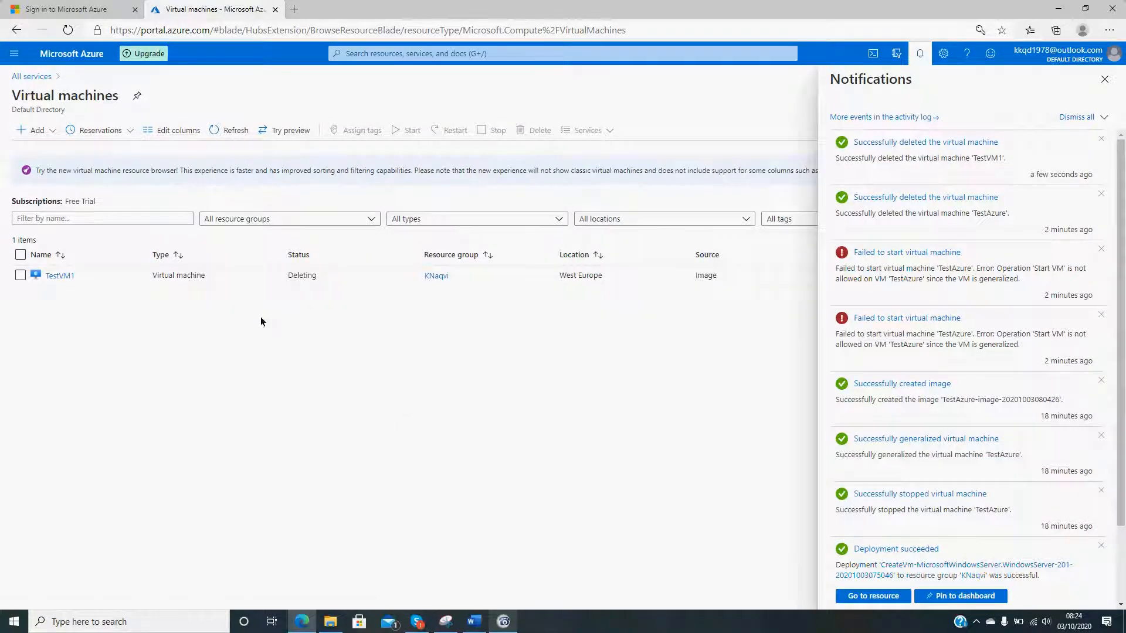
click(32, 76)
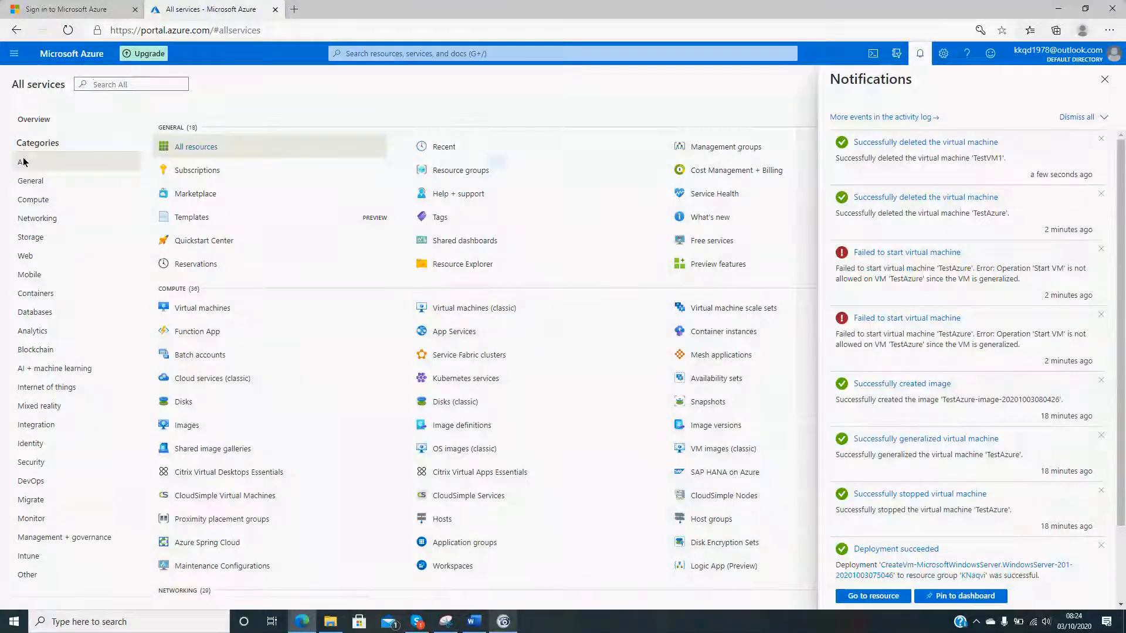
click(1104, 79)
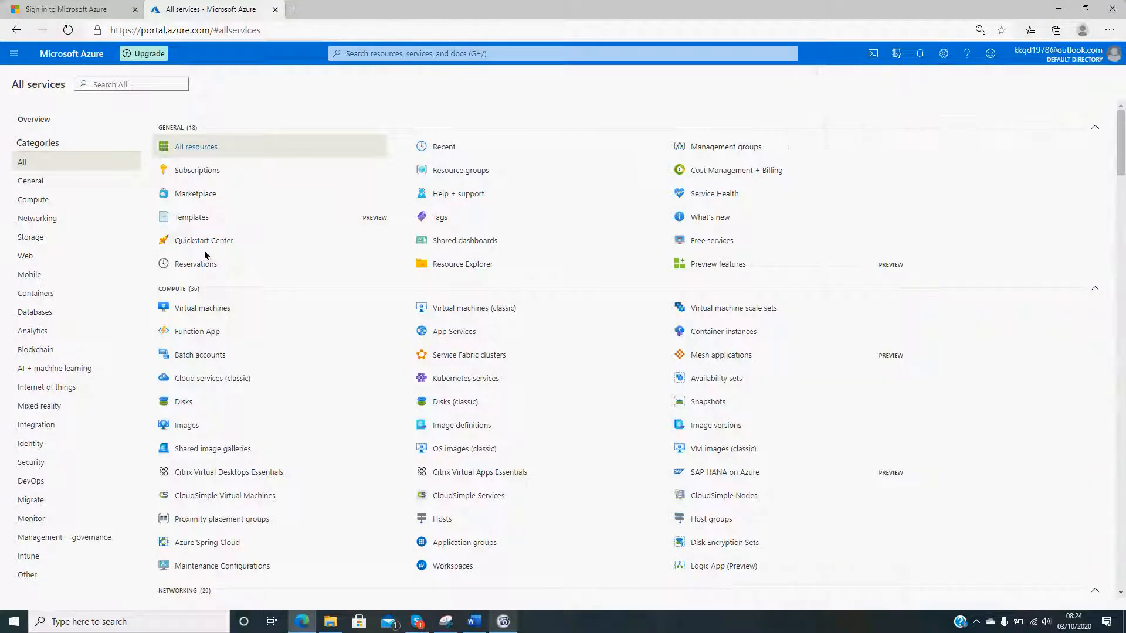
click(213, 308)
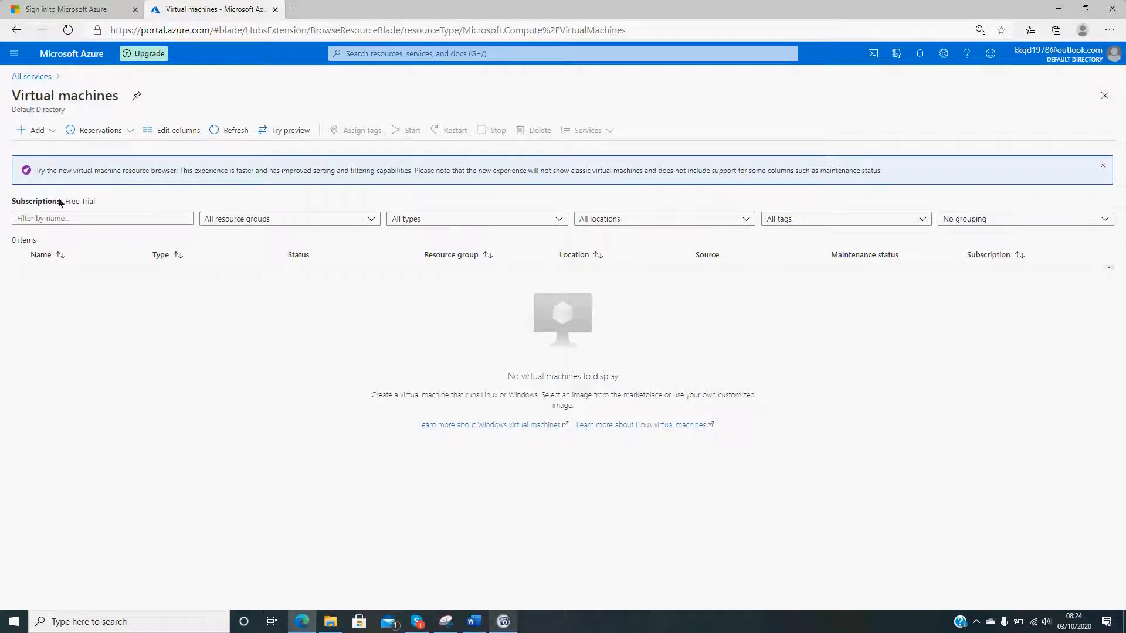
- Begin creating a new virtual machine, assign it to the existing resource group used by the earlier machines, and name it VM101
click(33, 132)
click(47, 148)
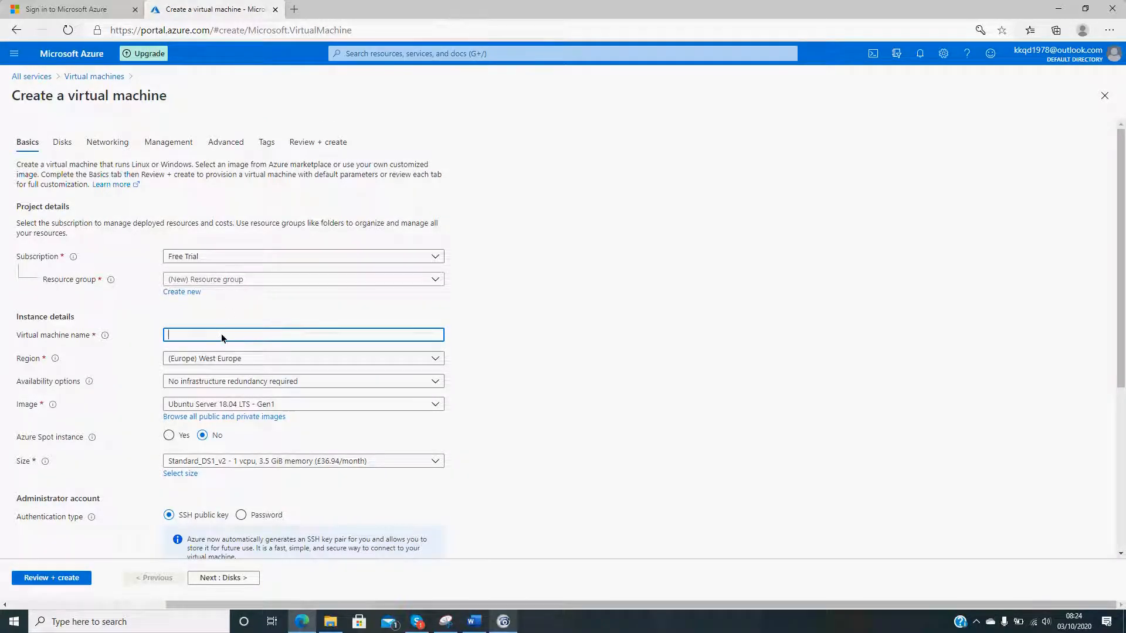
click(223, 279)
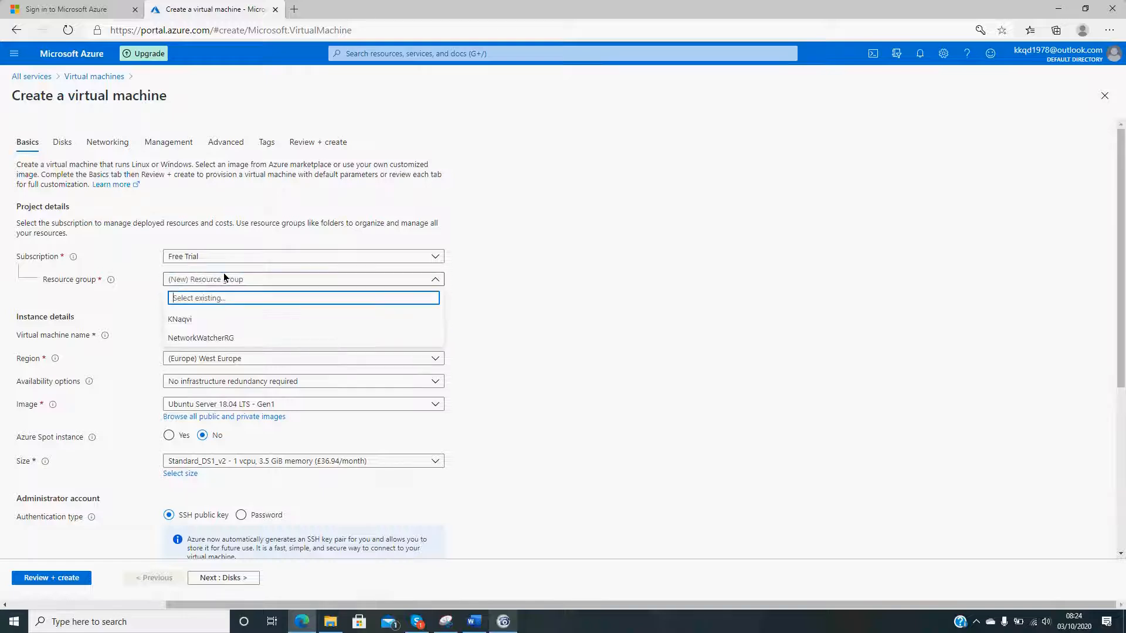
click(227, 317)
click(225, 335)
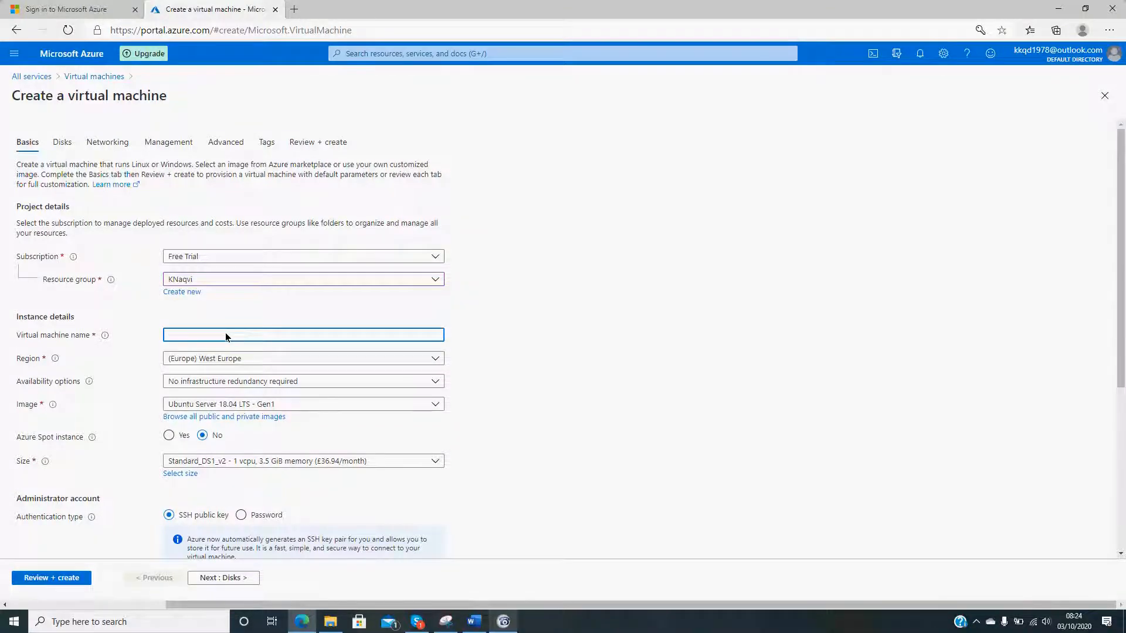
text(VM101)
click(855, 309)
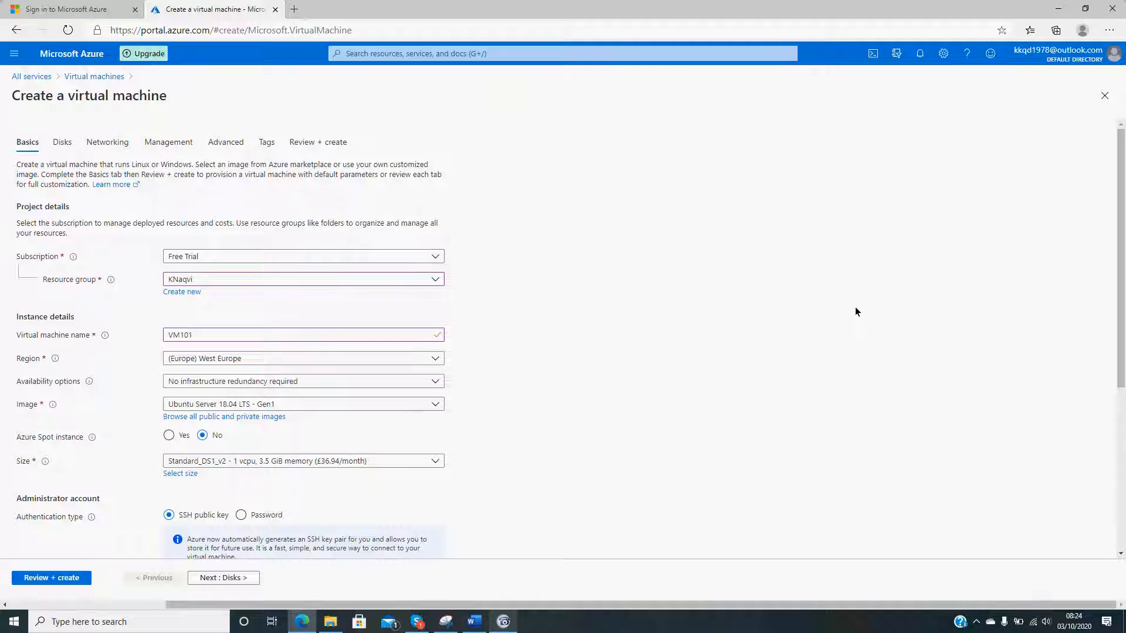
- Keep the (Europe) West Europe region and choose Windows Server 2019 Datacenter - Gen1 as the image for VM101
click(251, 355)
click(640, 331)
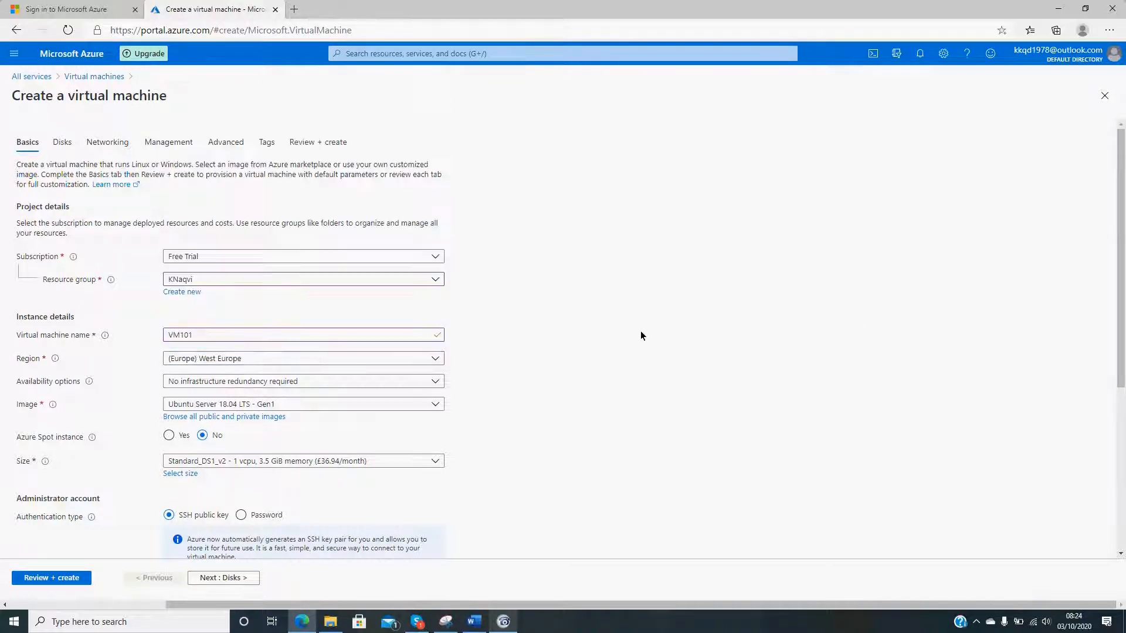
click(336, 404)
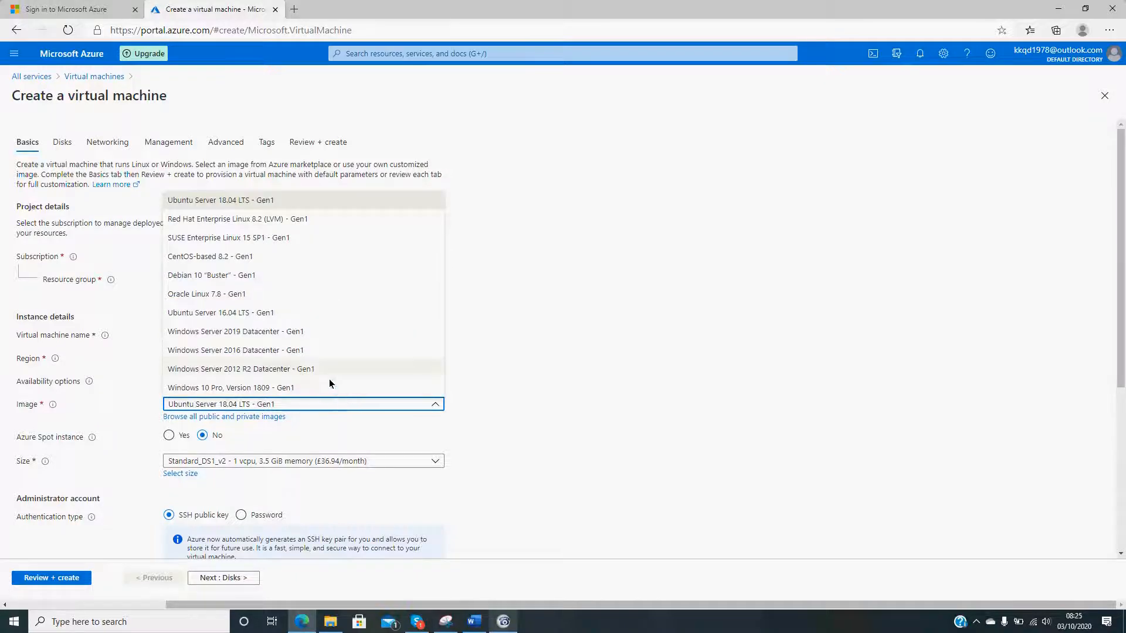
click(262, 330)
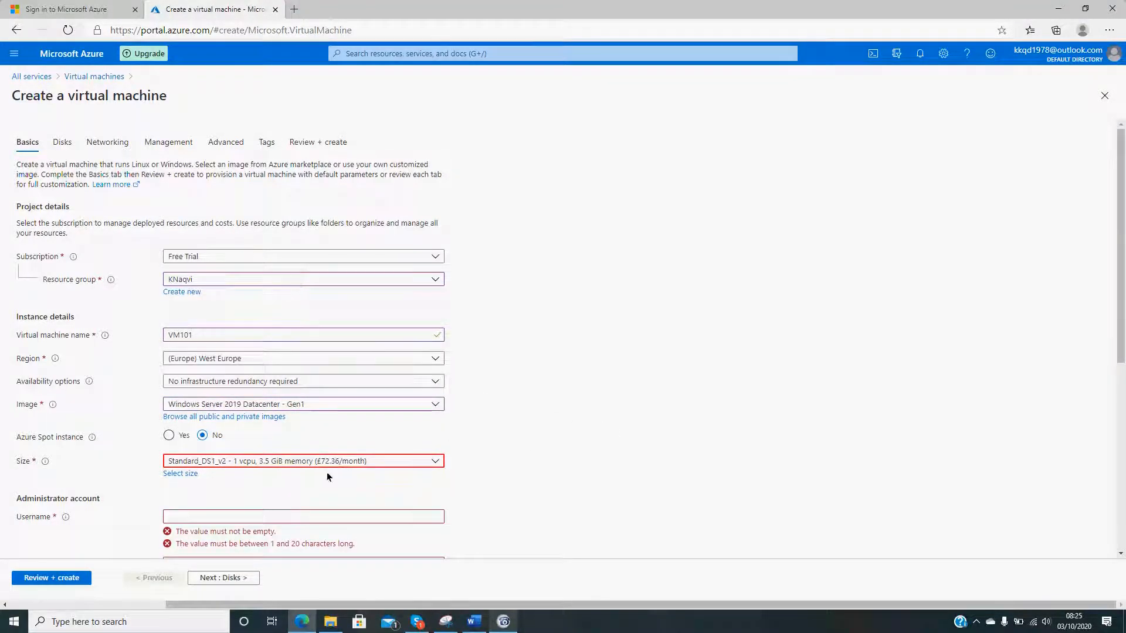
- Enter the username for VM101's administrator account
scroll(505, 489, down, 2)
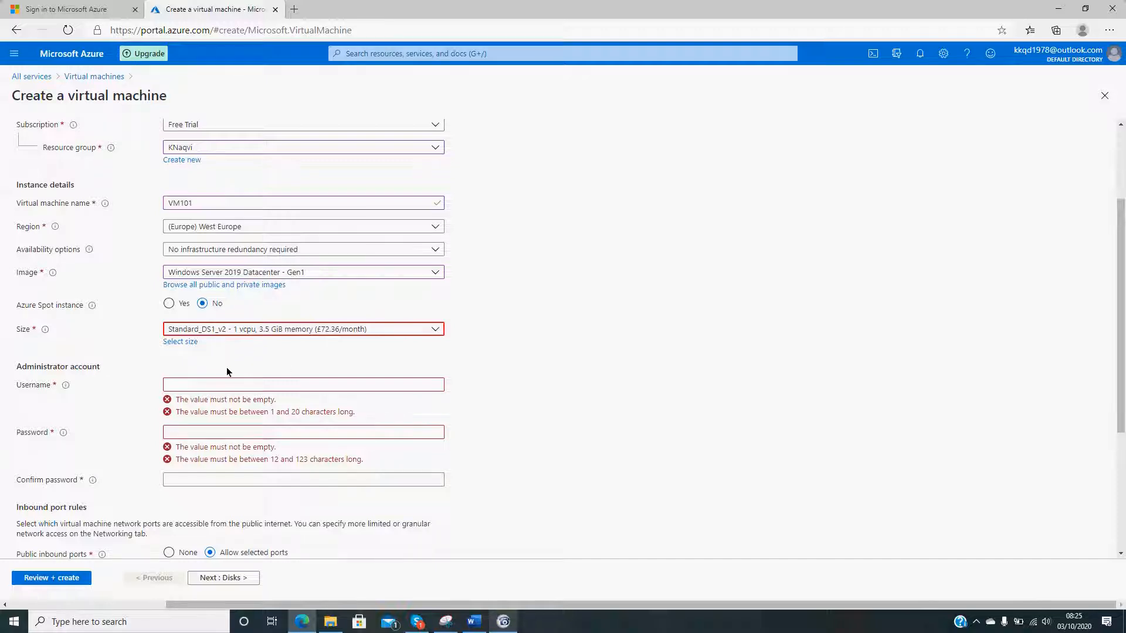
click(211, 388)
text(K)
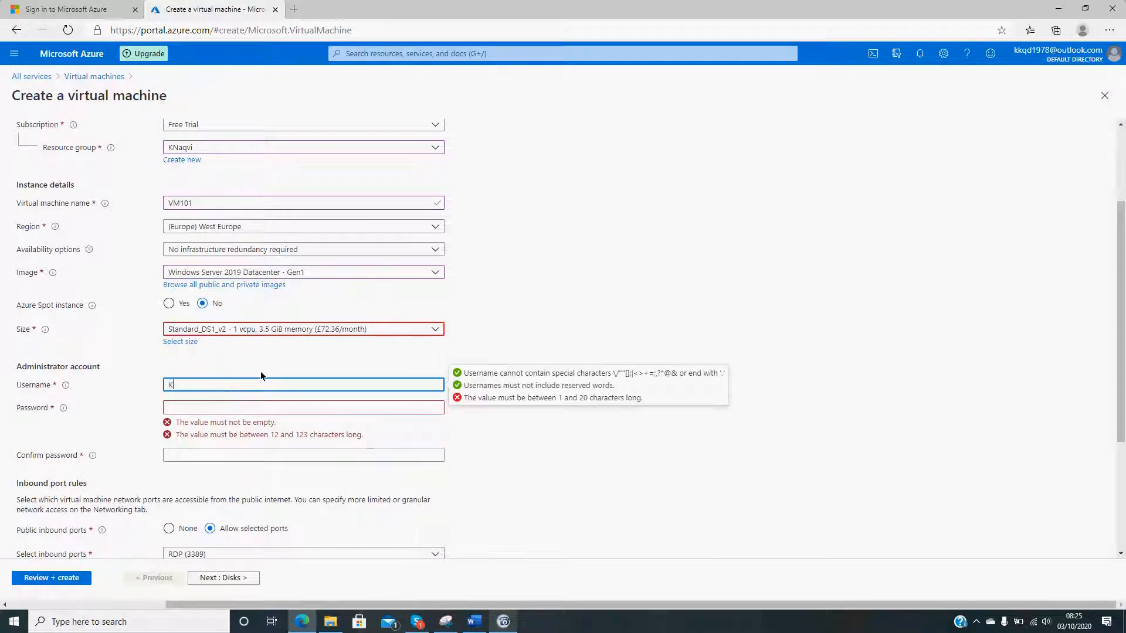
text(hurram101)
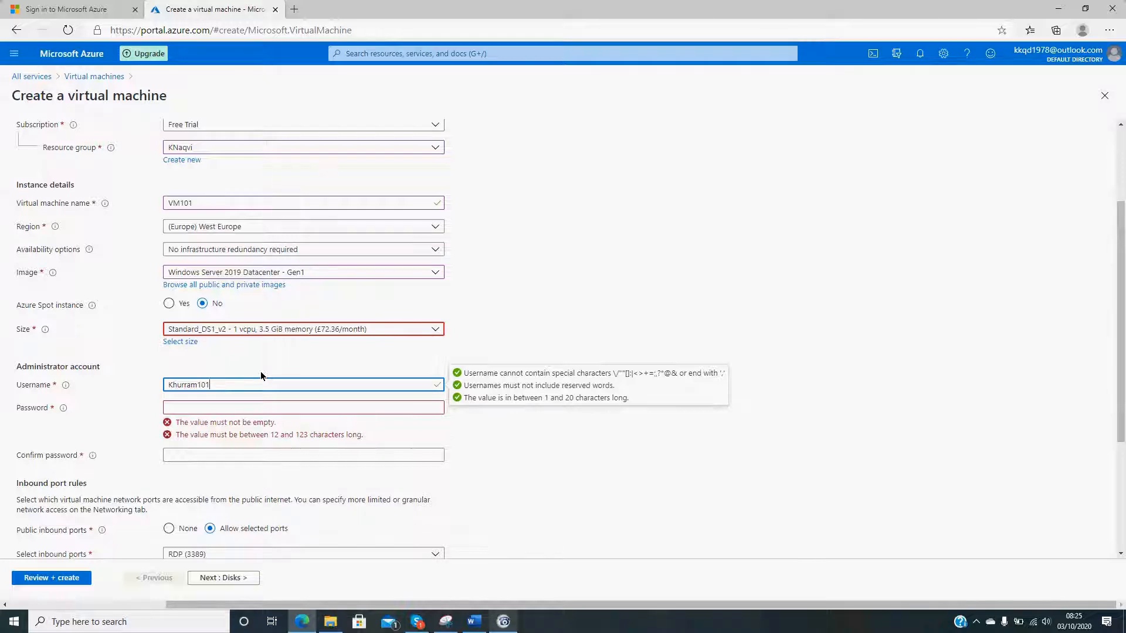
- Enter and confirm the administrator account password, leaving the inbound port and licensing options at their defaults
click(252, 407)
text(Pas)
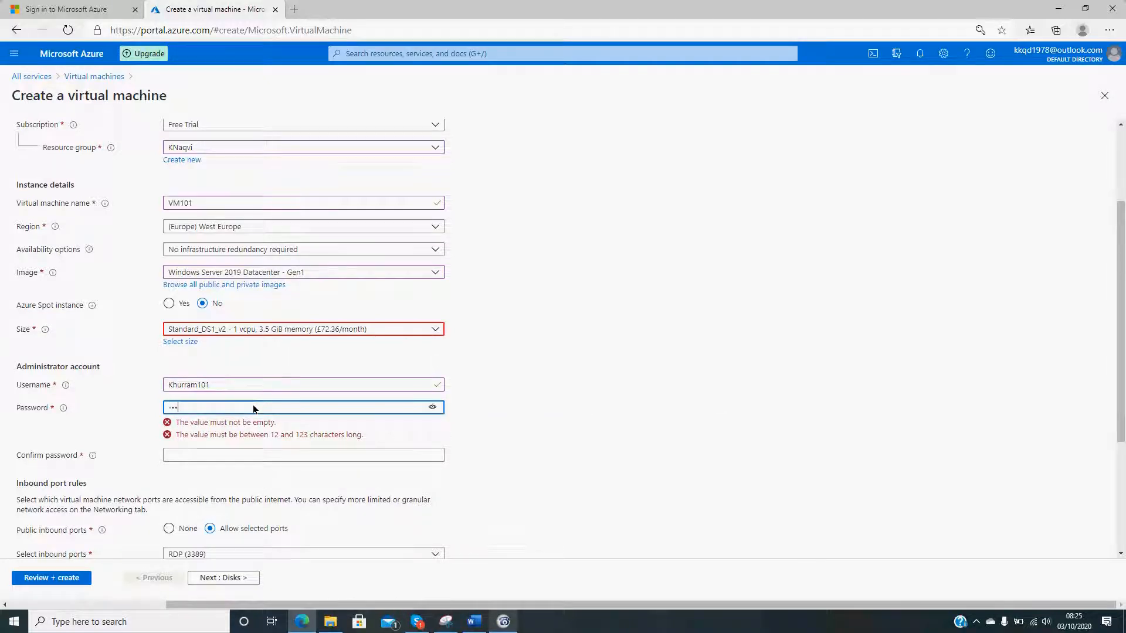
text(sword1234)
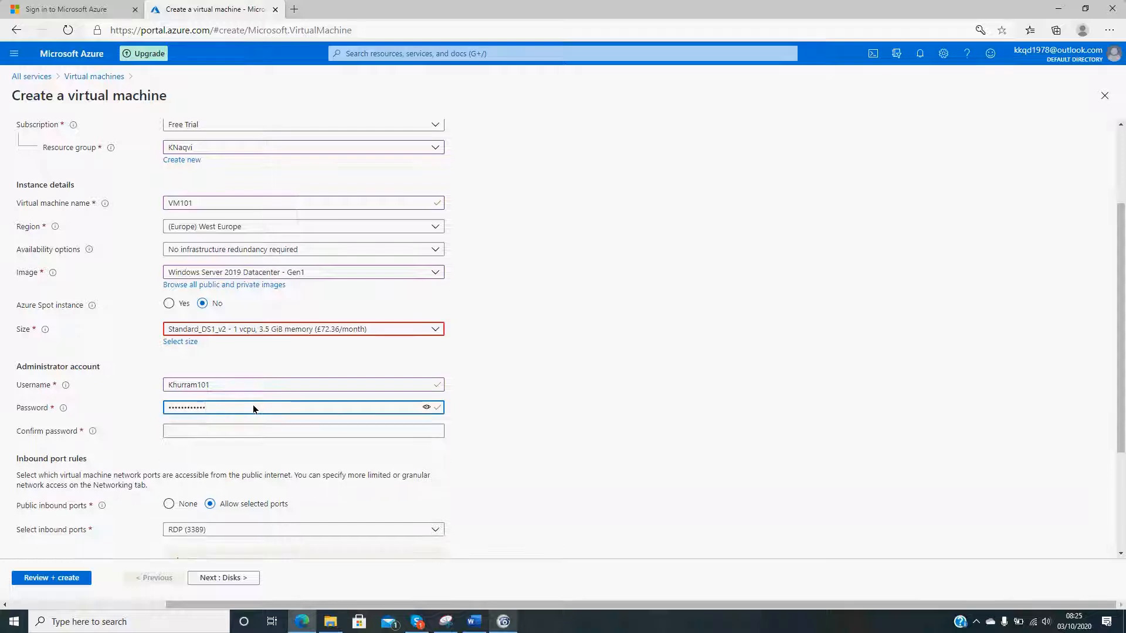
click(210, 430)
text(Pa)
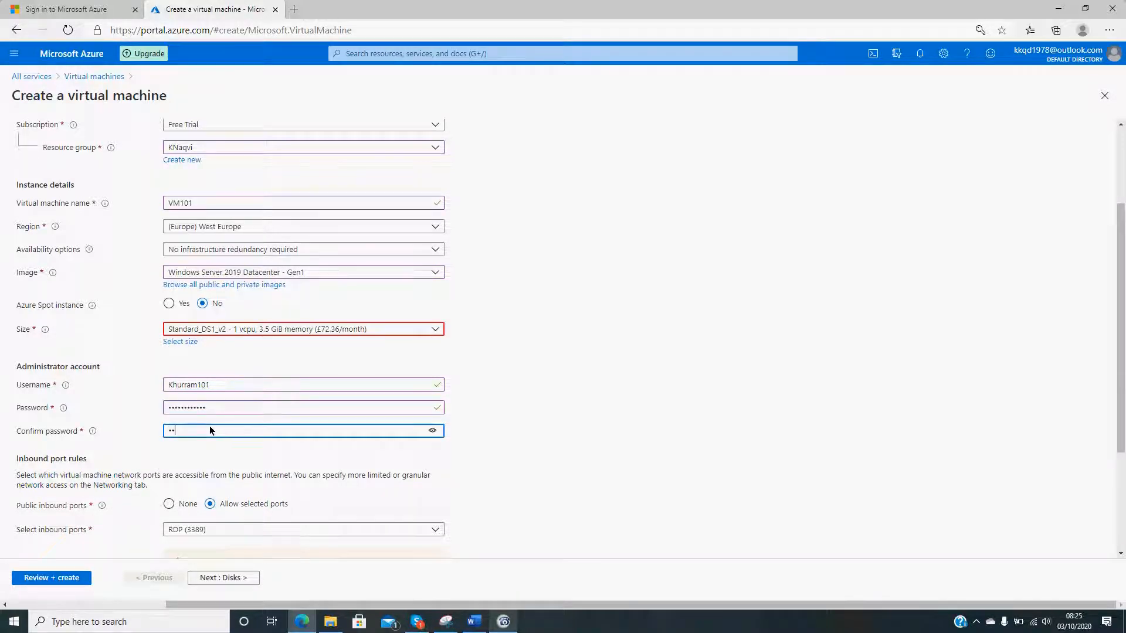
text(ssword1234)
drag(549, 428, 574, 422)
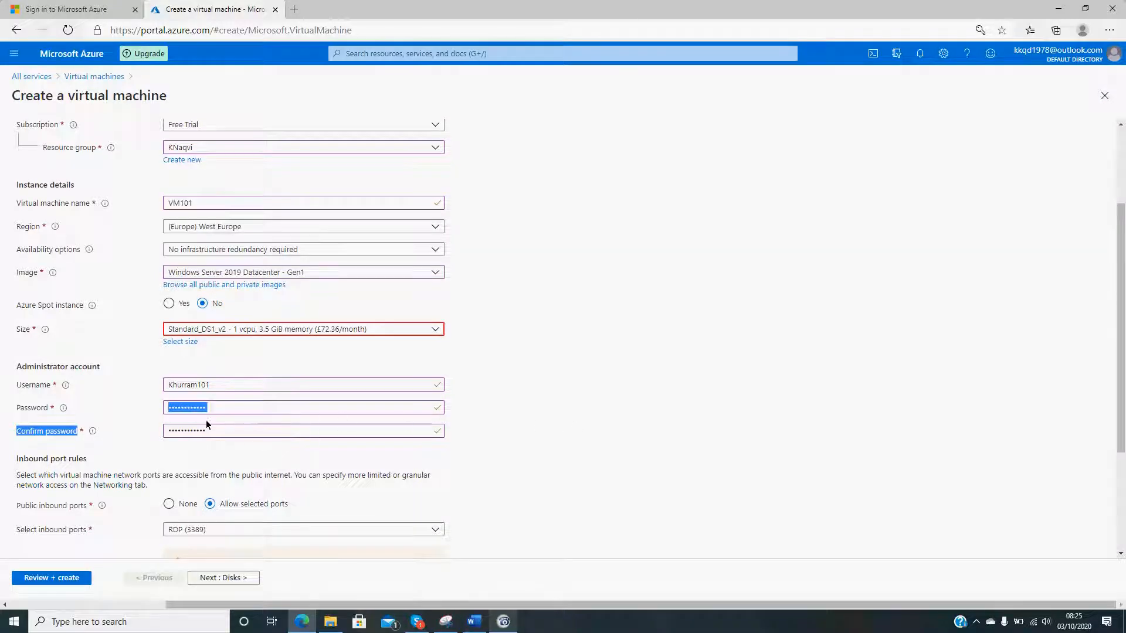
scroll(176, 464, down, 2)
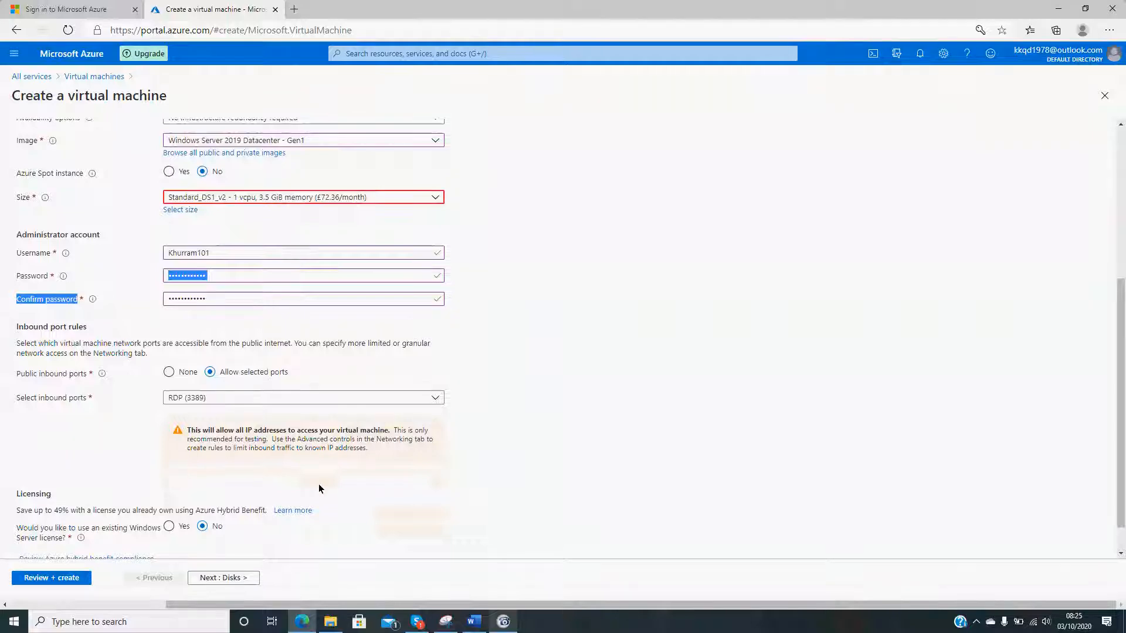
scroll(318, 483, down, 1)
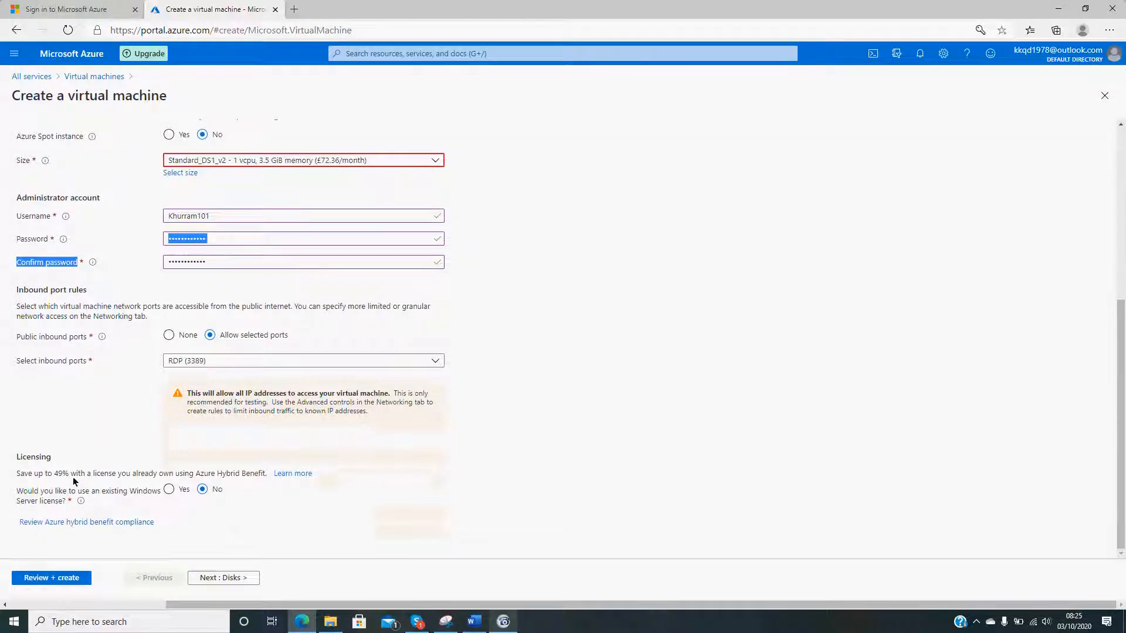
click(252, 262)
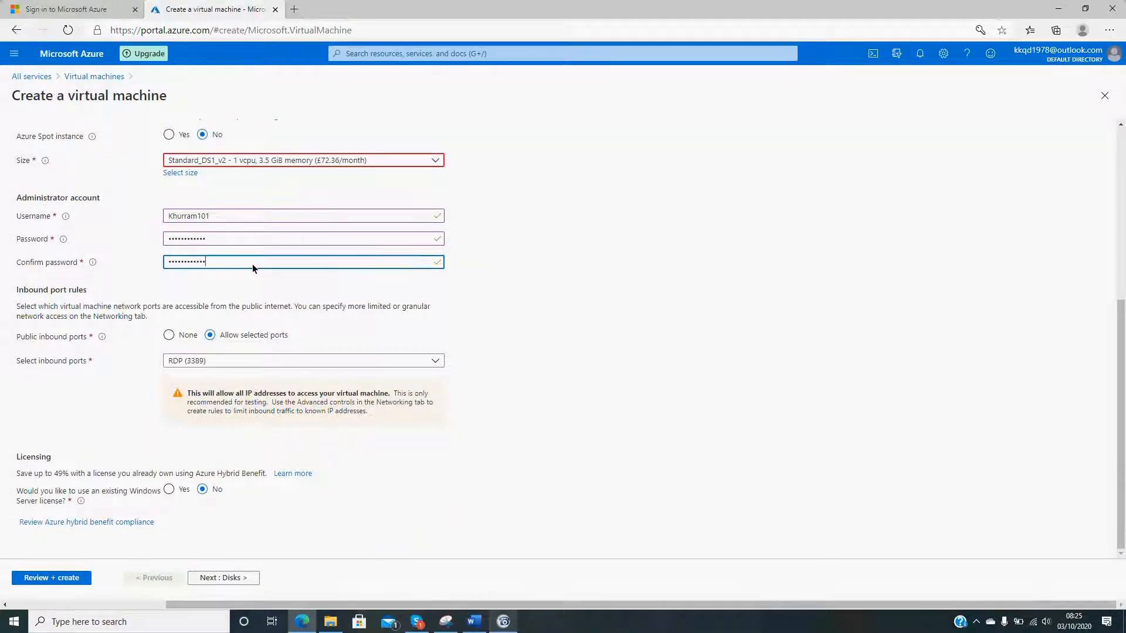
click(607, 325)
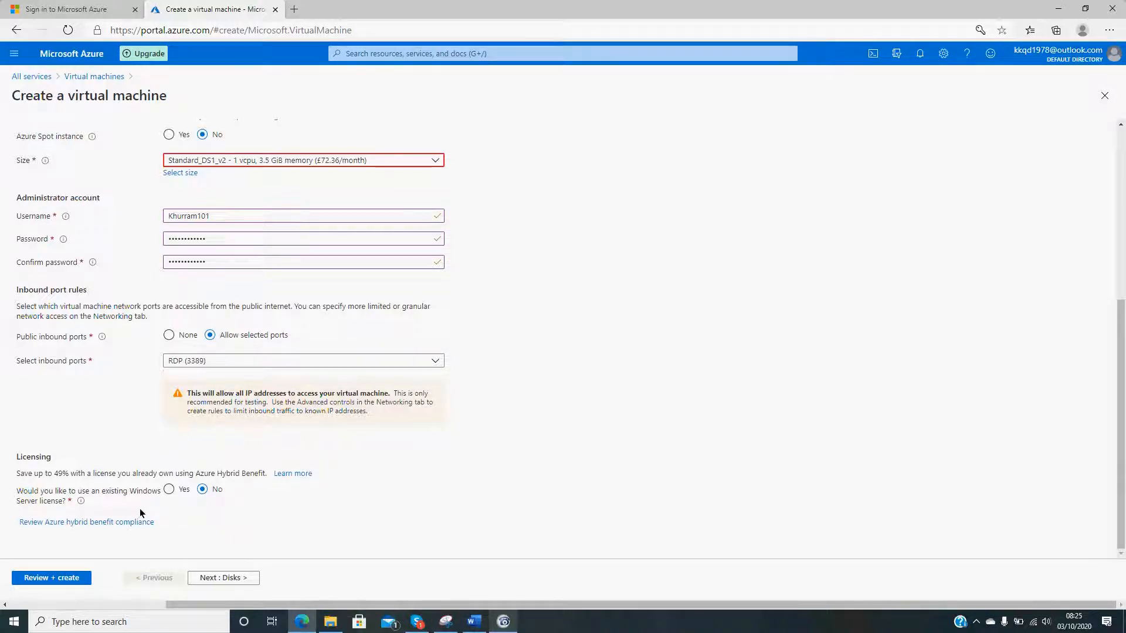
- Keep the default disk options, review VM101's full configuration summary, and submit the virtual machine for creation
click(219, 576)
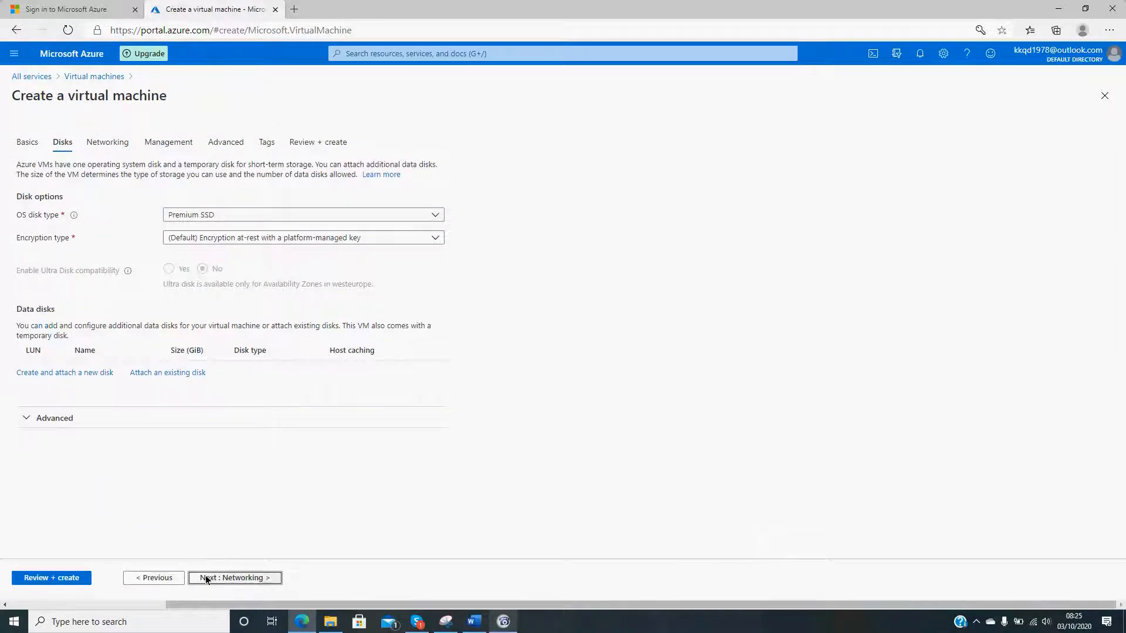
click(51, 578)
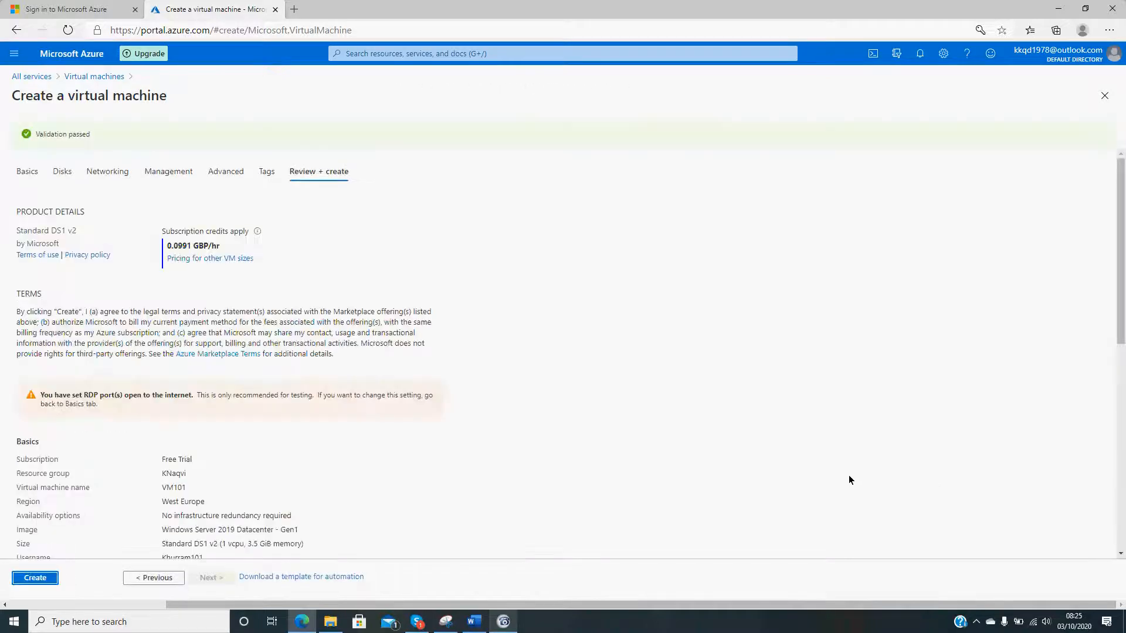
scroll(849, 480, down, 8)
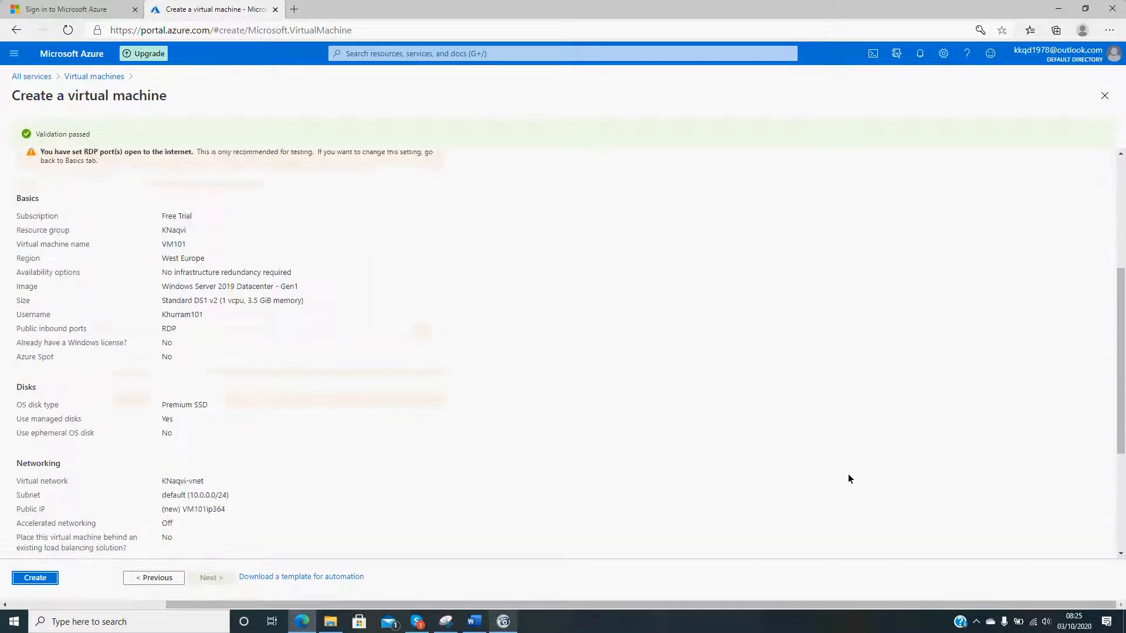
scroll(849, 475, down, 1)
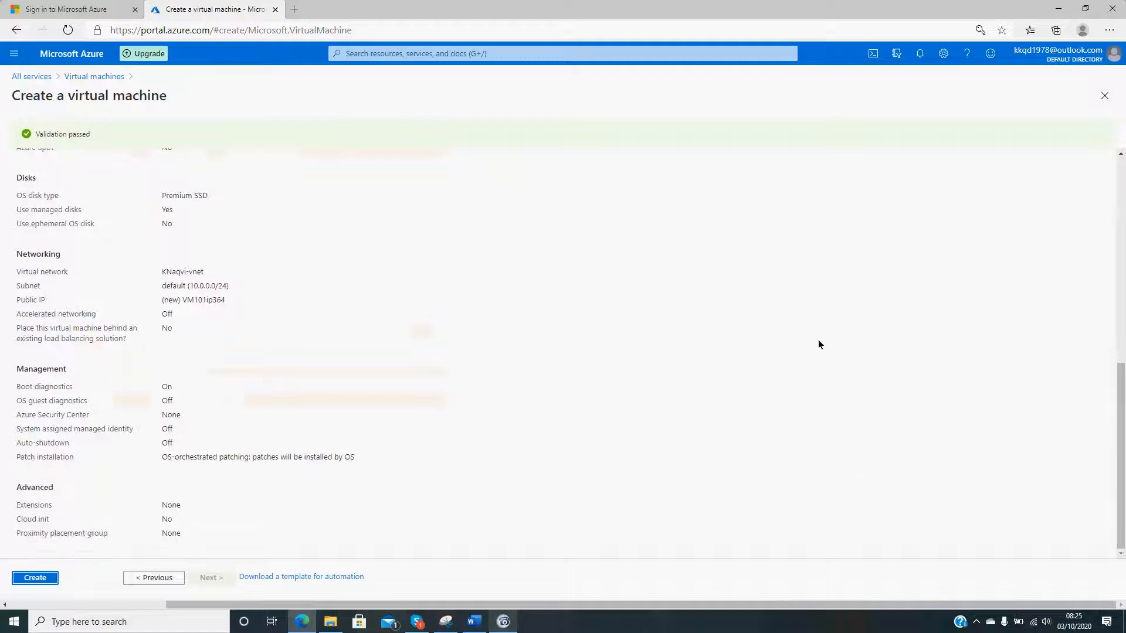
click(35, 577)
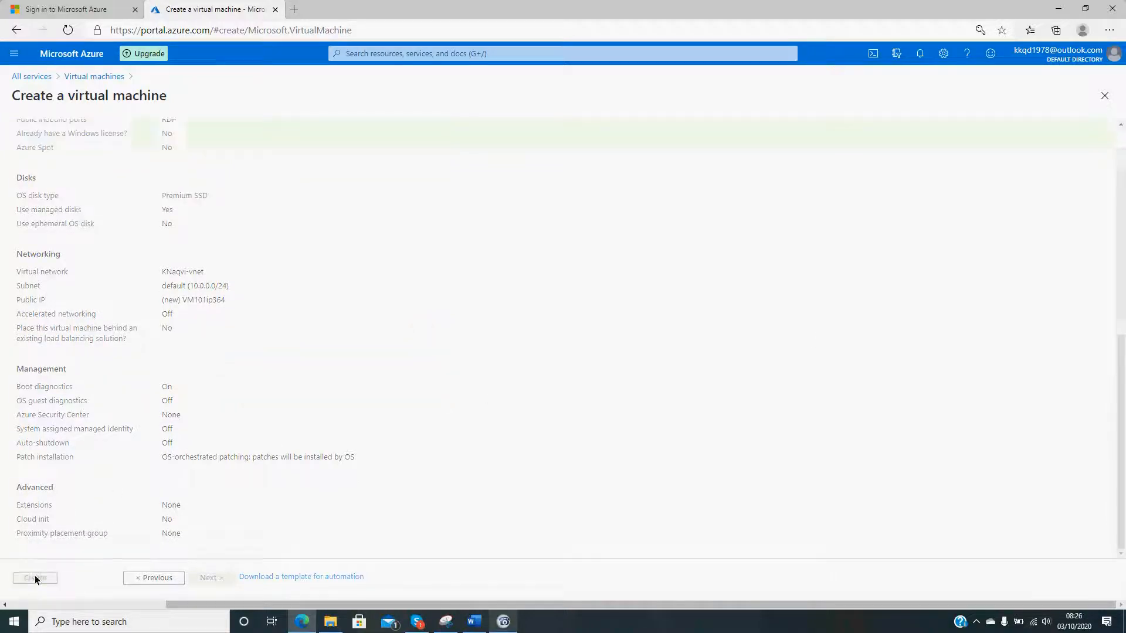
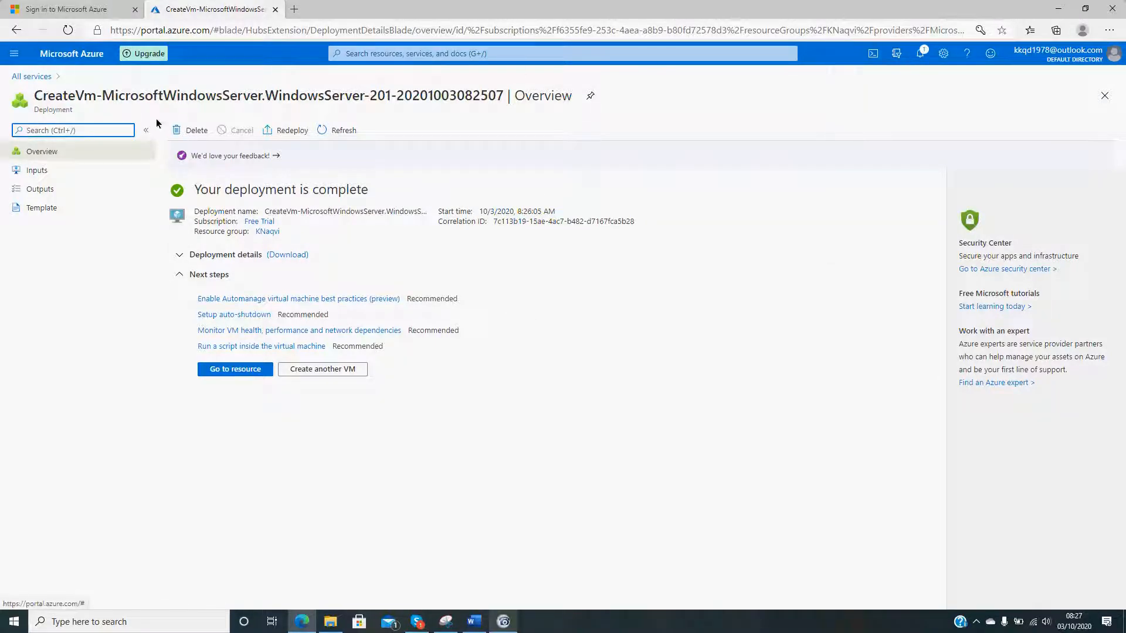
- Open VM101 from the Virtual machines list and download its RDP connection file, keeping the public IP address and port 3389
click(34, 78)
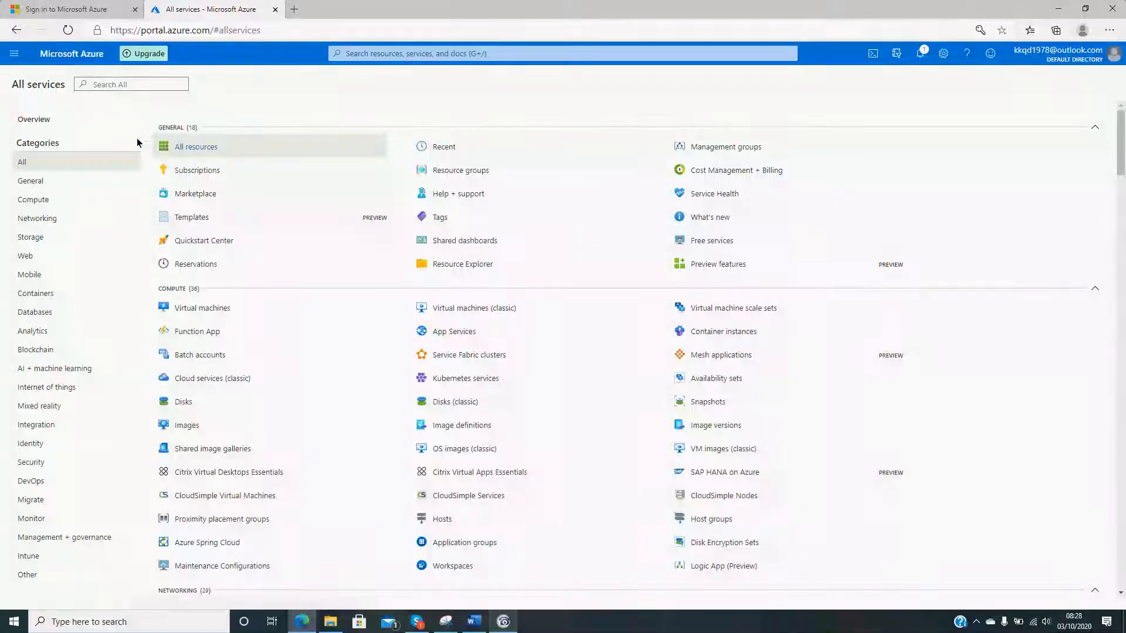
click(202, 308)
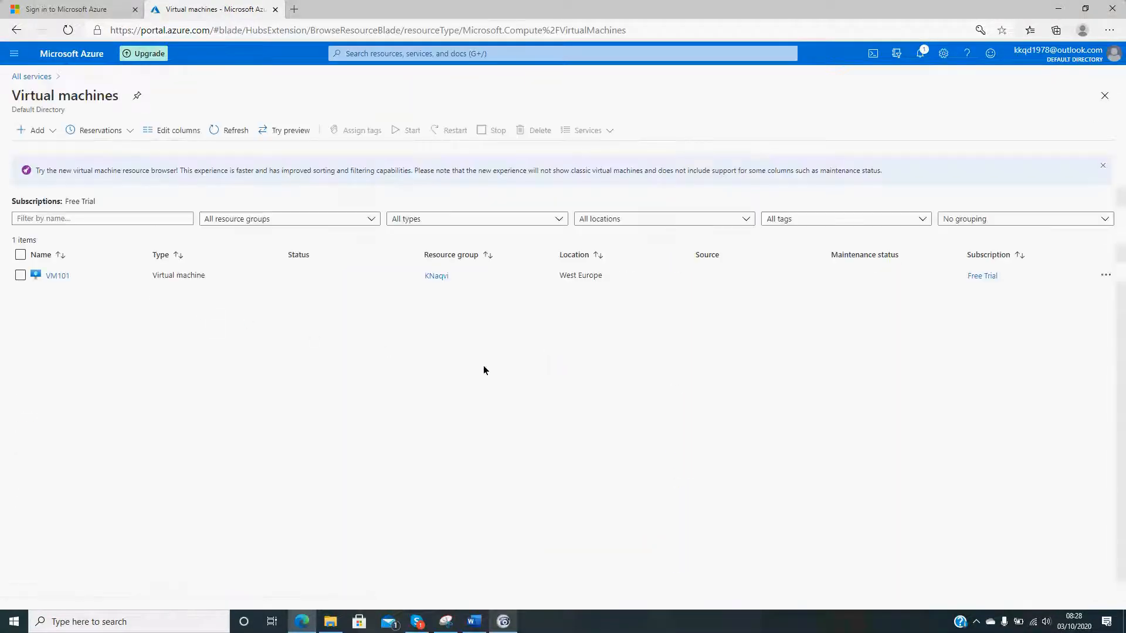
click(56, 276)
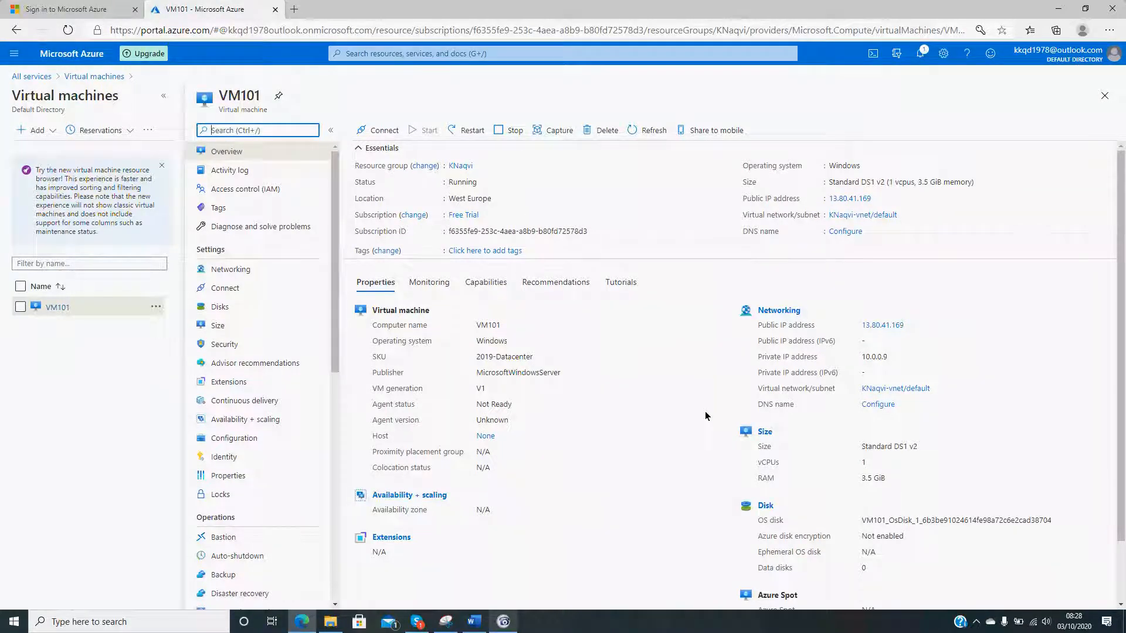
click(387, 132)
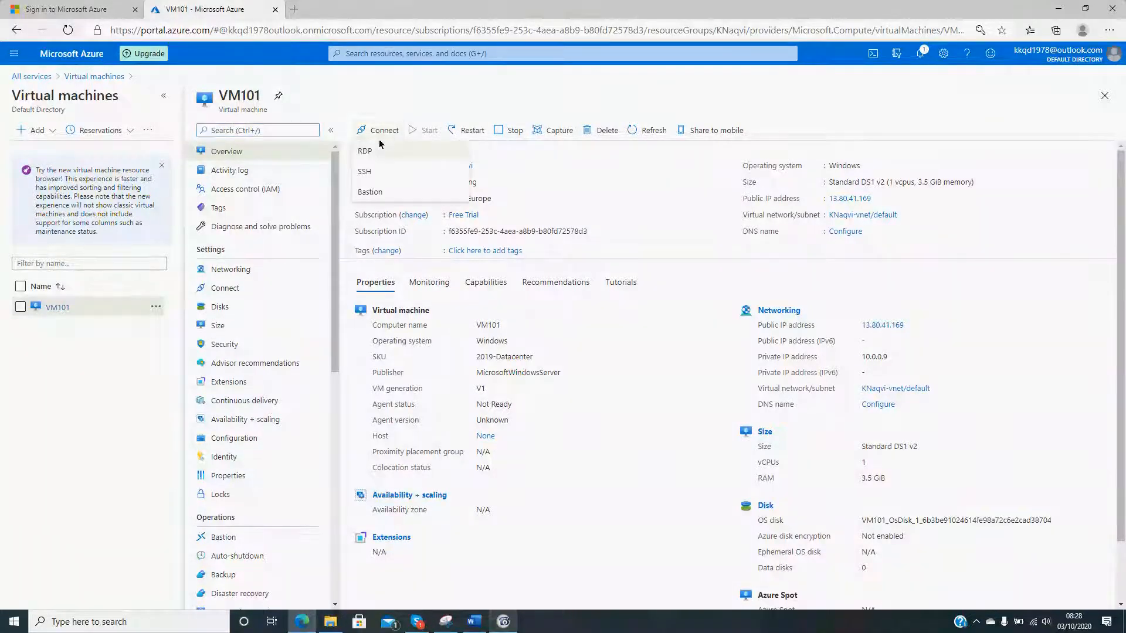
click(368, 151)
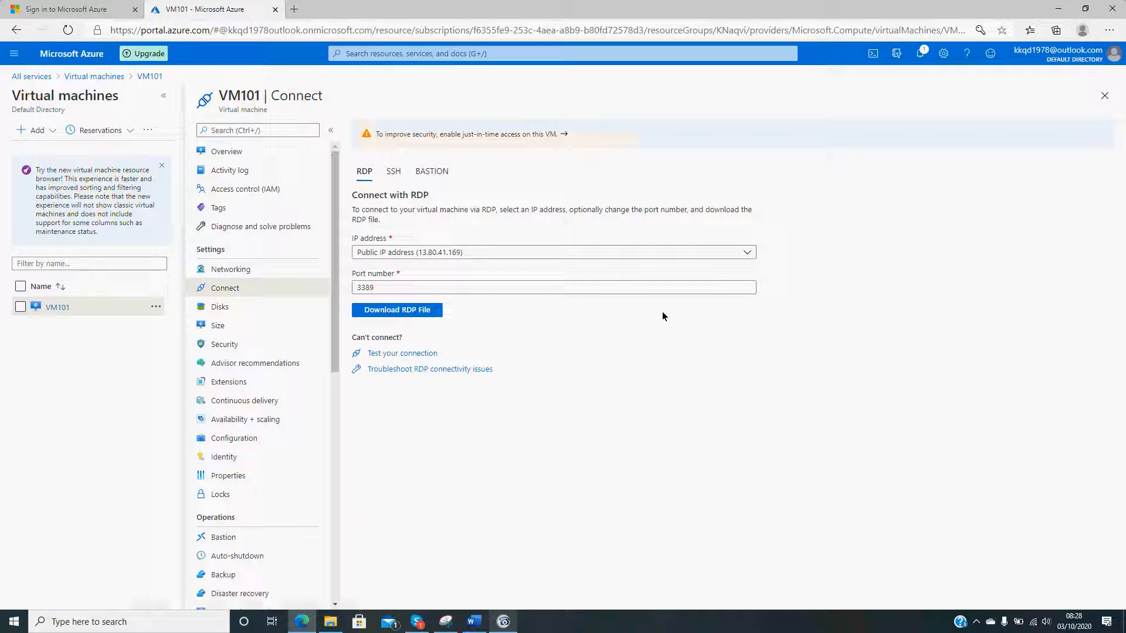
click(430, 315)
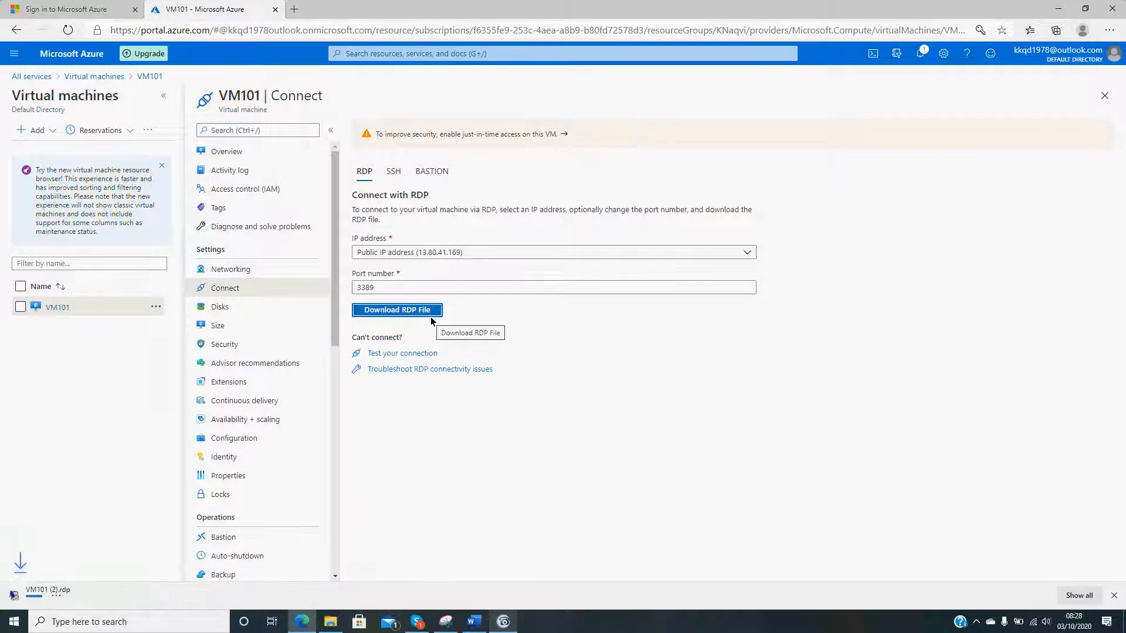
- Launch the downloaded VM101 RDP file, connect despite the unknown publisher, and choose to sign in with a different account
click(65, 594)
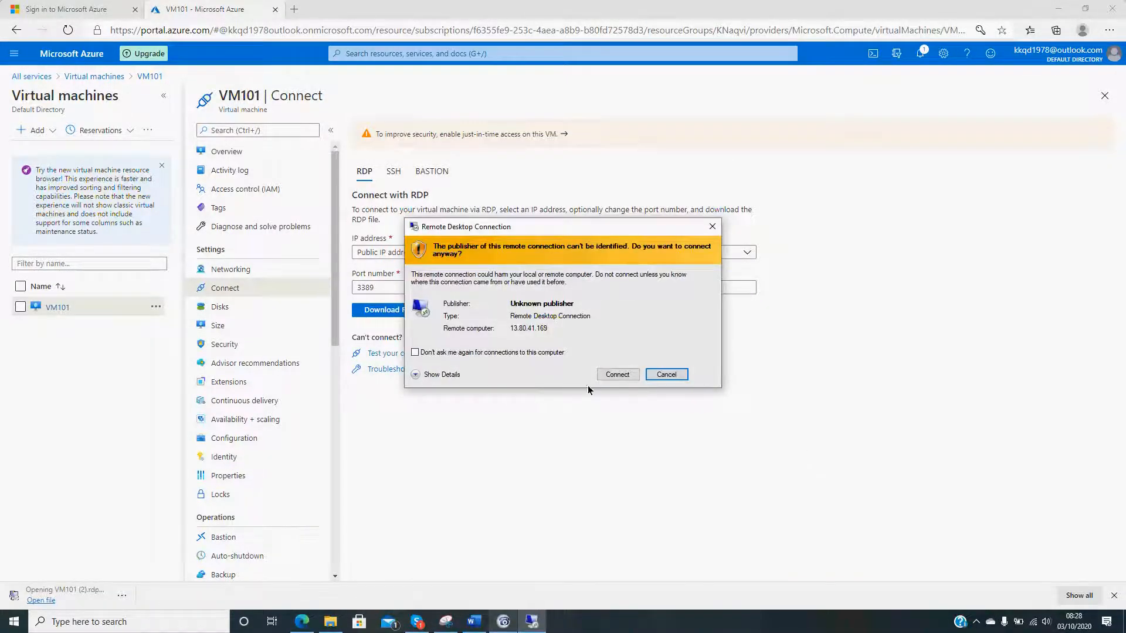
click(619, 374)
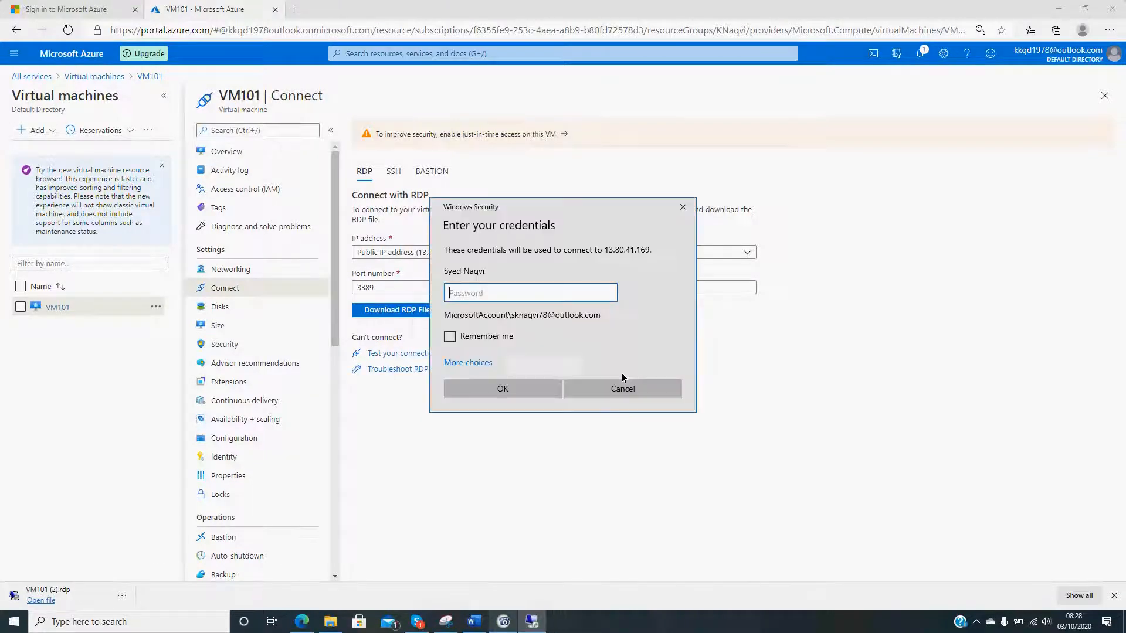
click(474, 363)
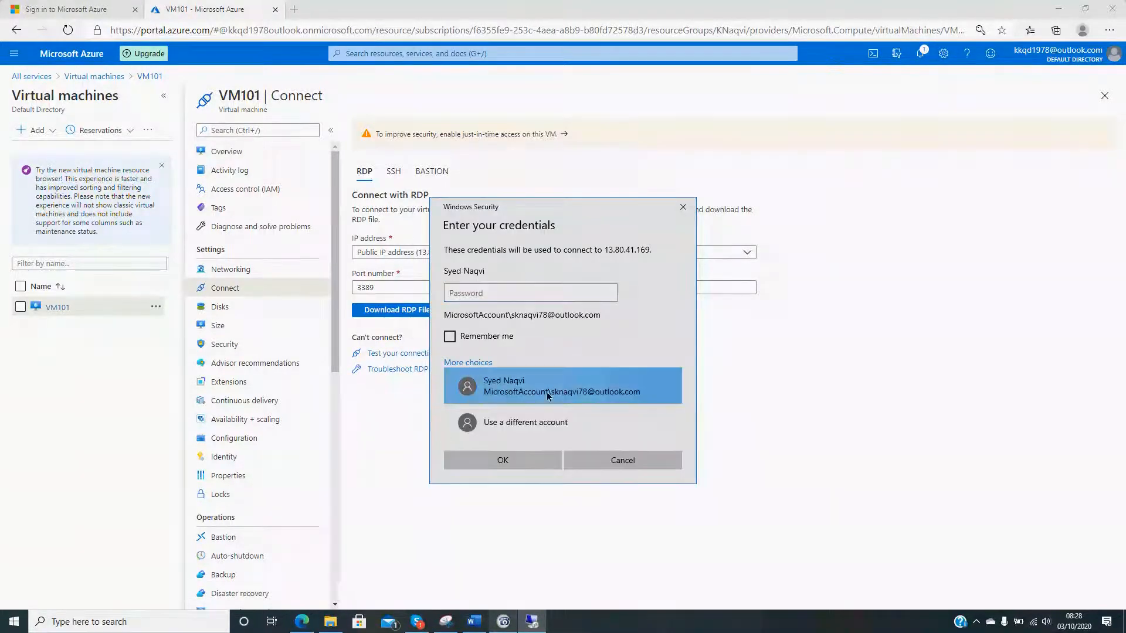
click(508, 422)
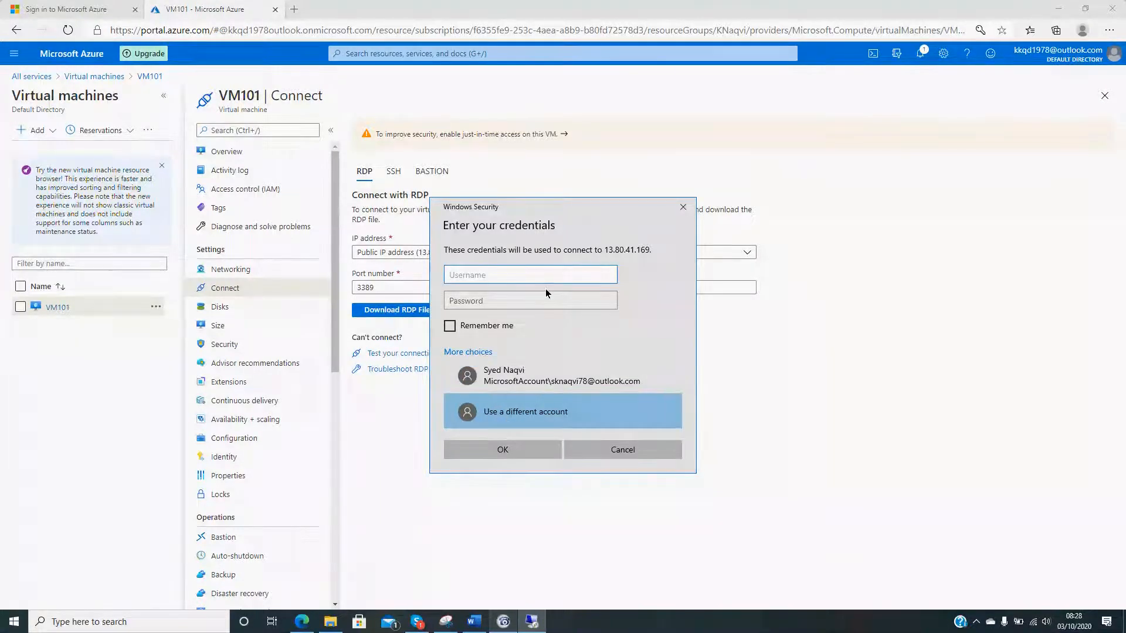
- Enter VM101's administrator username and account password, and submit the credentials
text(Khurram101)
click(539, 301)
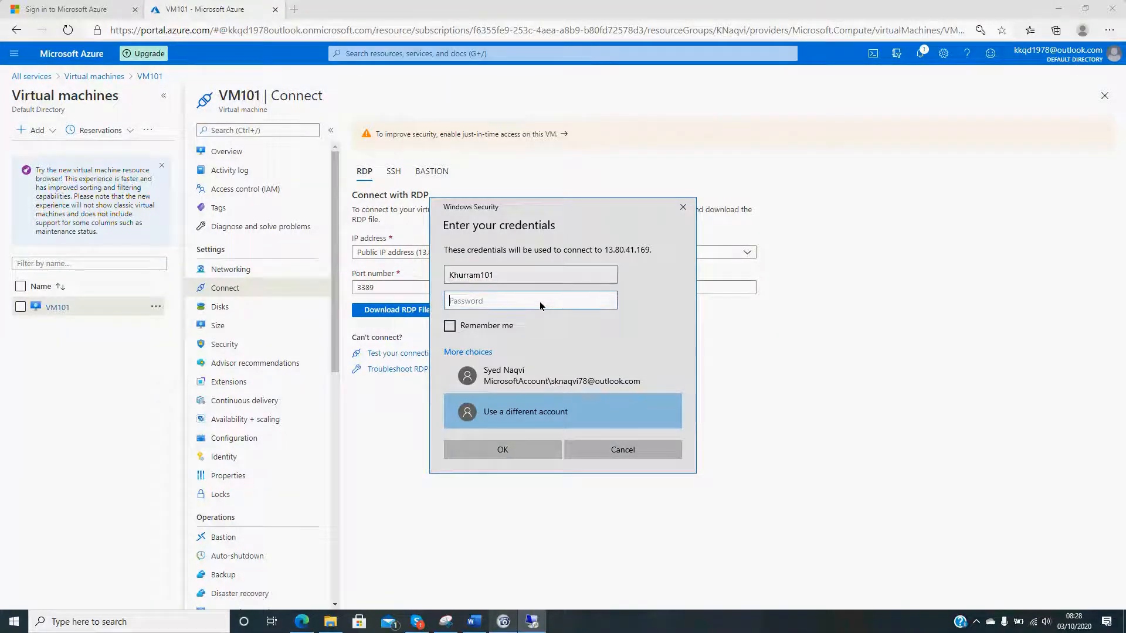
text(************)
key(Return)
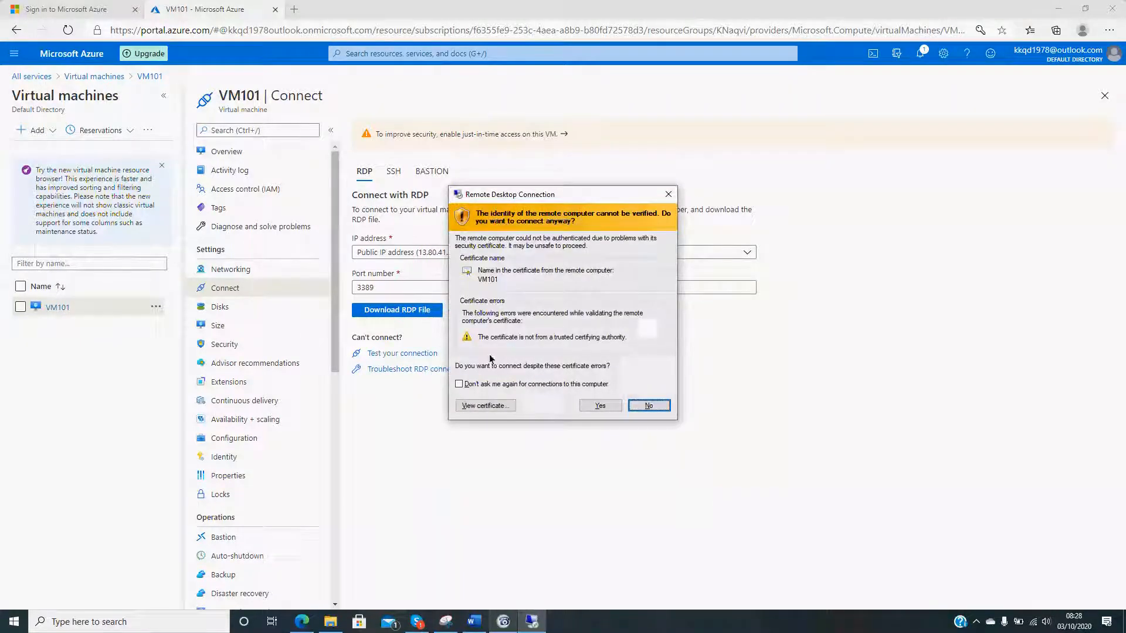
- Accept VM101's certificate without being asked again, and dismiss the network discovery request with No and the Server Manager pop-up
click(512, 385)
click(594, 402)
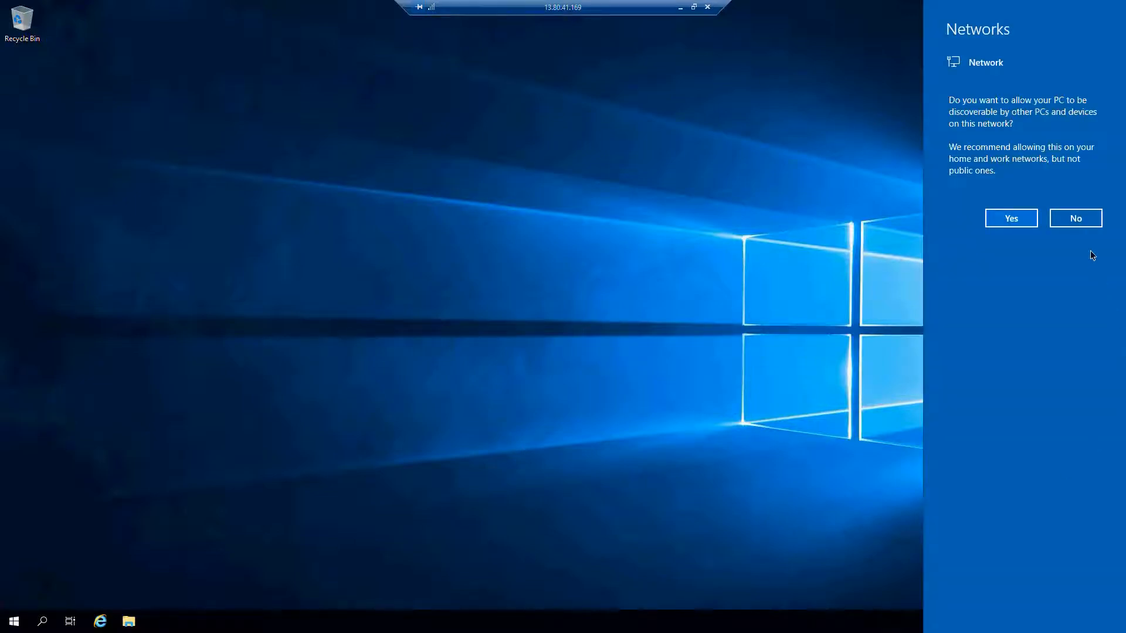
click(1086, 220)
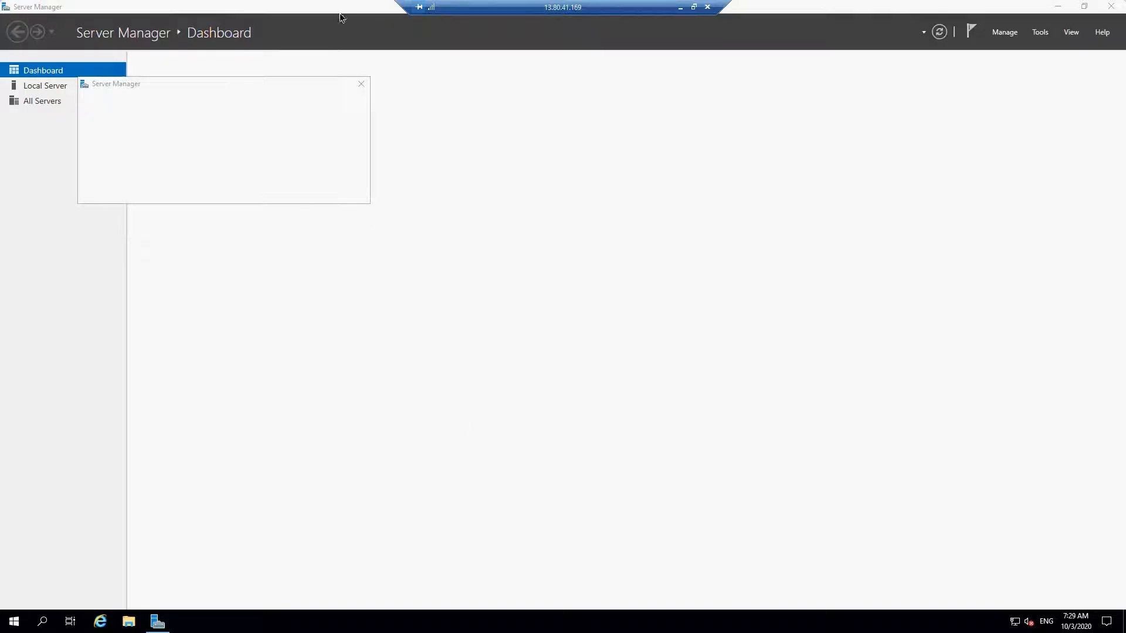
click(360, 84)
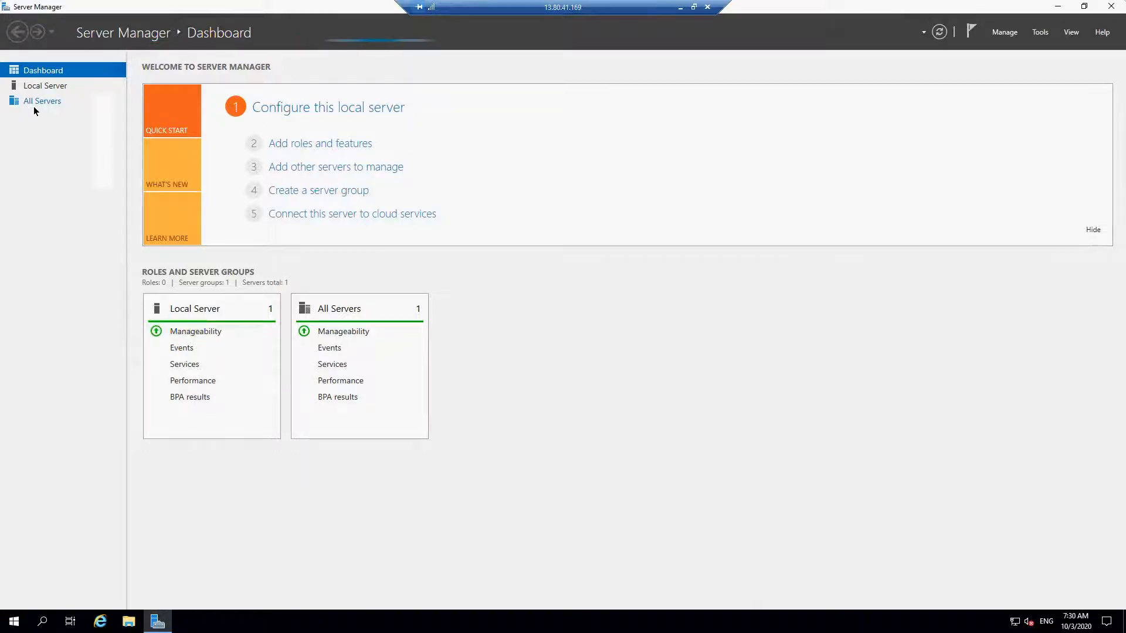
- Examine VM101's disks in Server Manager's File and Storage Services, comparing the volumes on disks 0 and 1
click(36, 102)
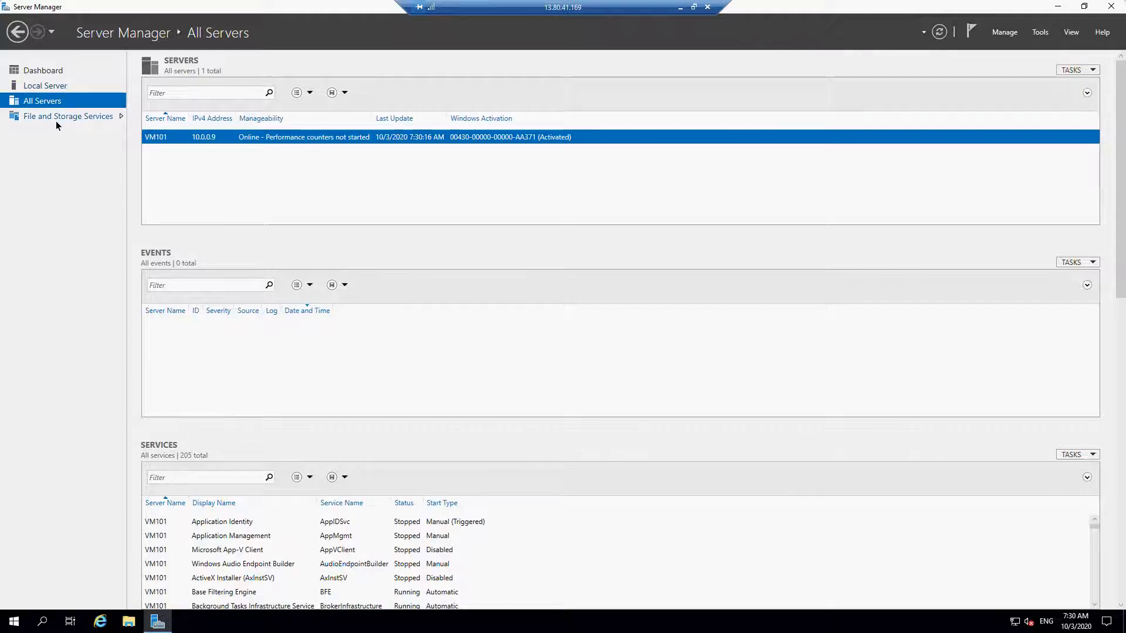
click(56, 121)
click(59, 104)
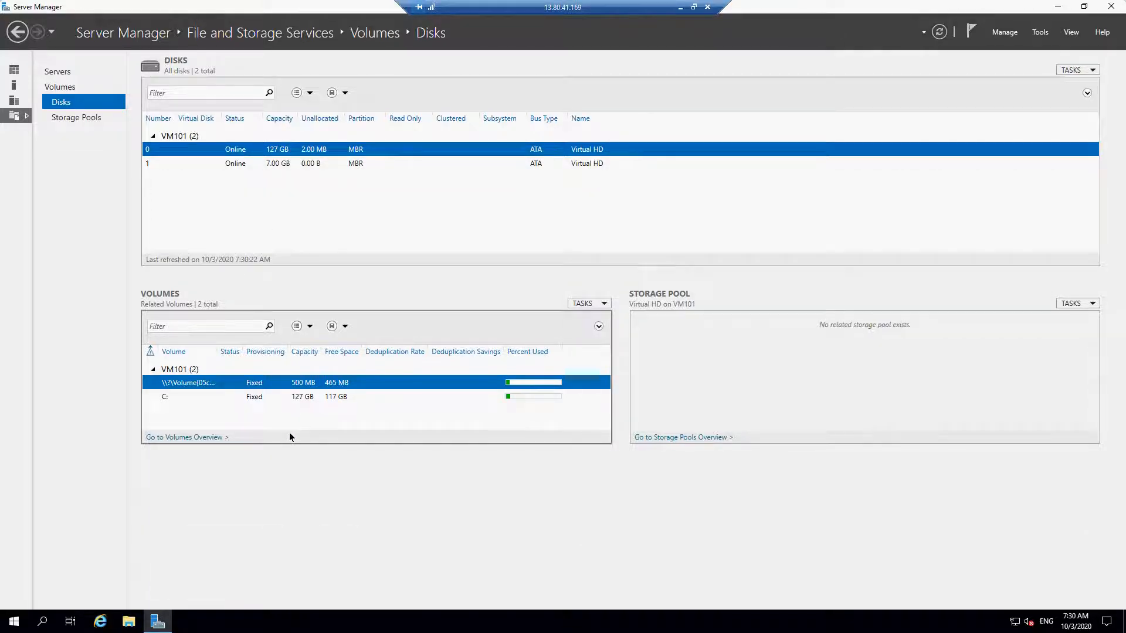
click(283, 166)
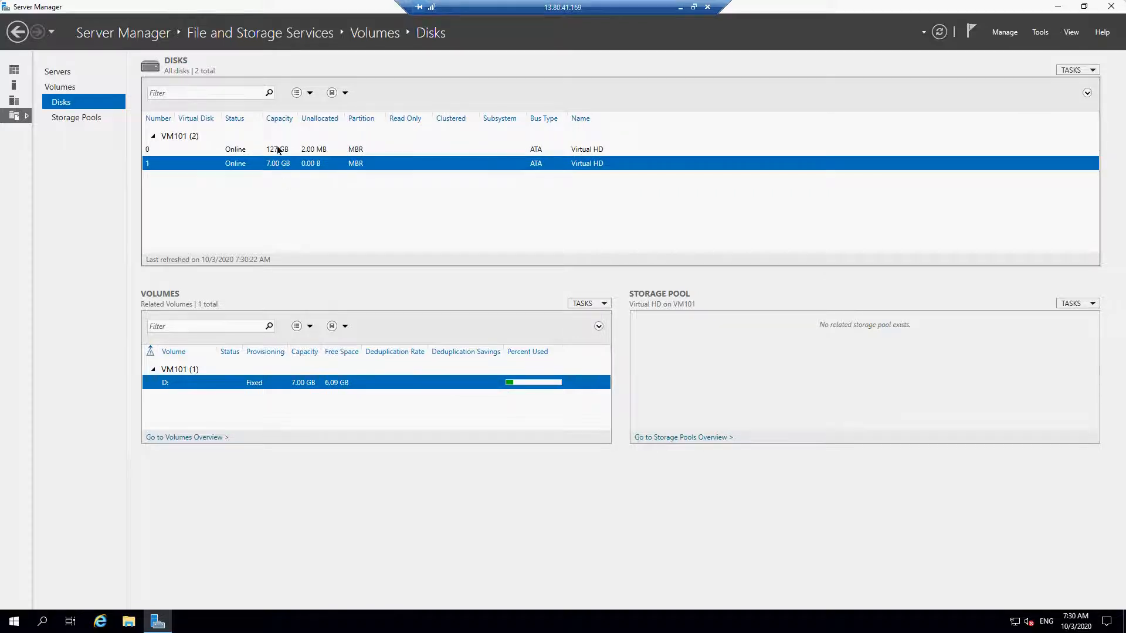
click(277, 149)
click(278, 166)
click(279, 149)
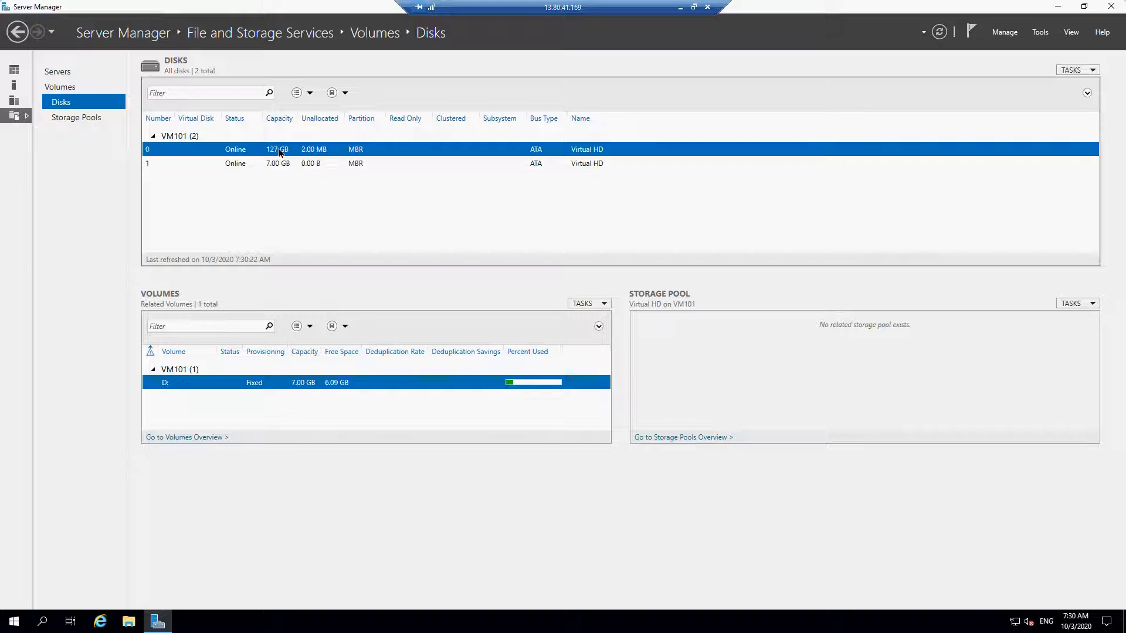
click(279, 164)
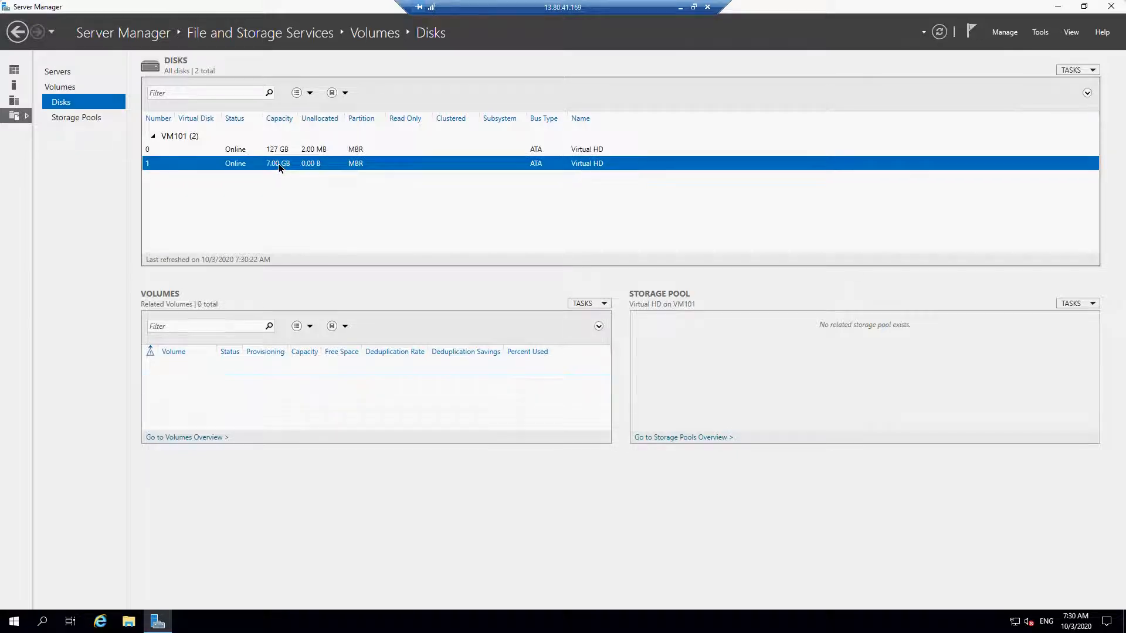
- View VM101's drives under This PC in File Explorer, keeping only that window and placing it beside the Server Manager disk list
click(129, 622)
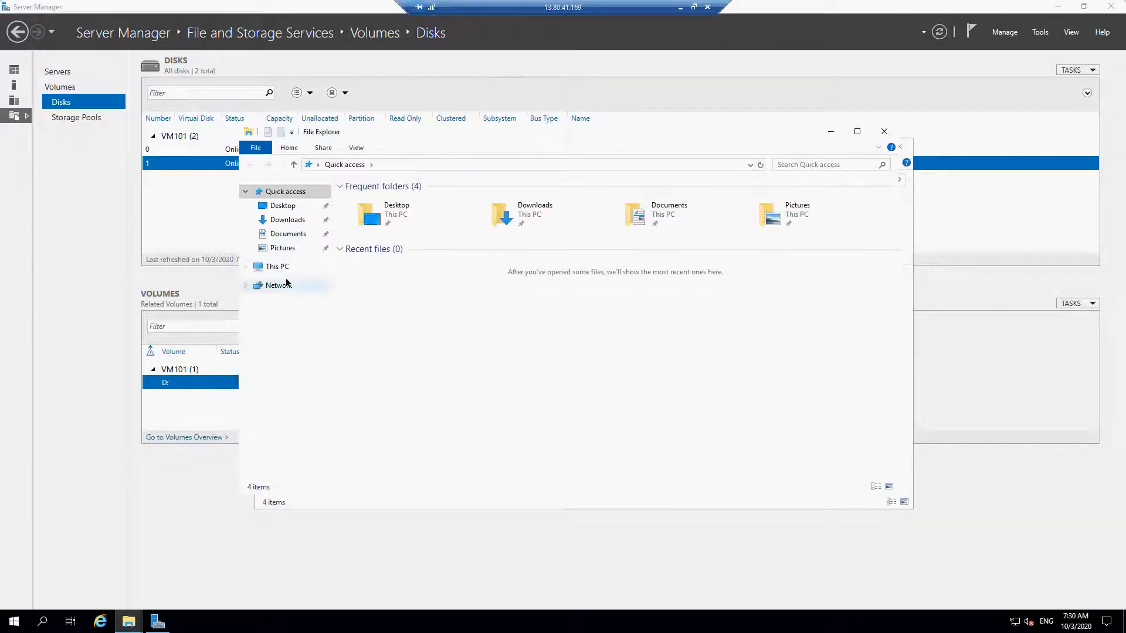
click(284, 268)
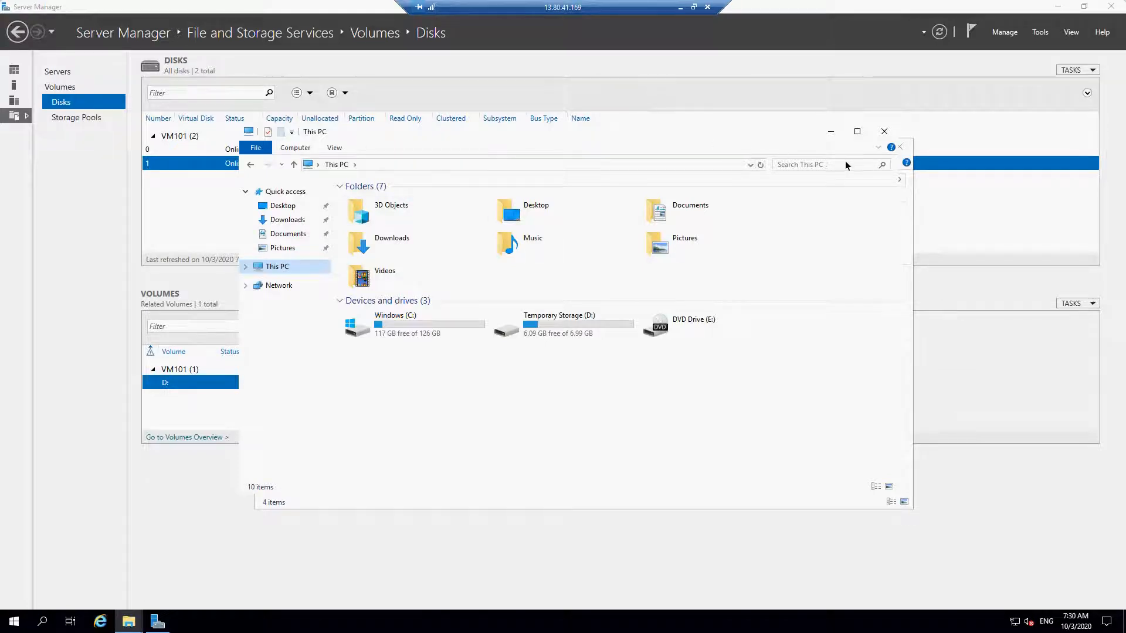
click(838, 300)
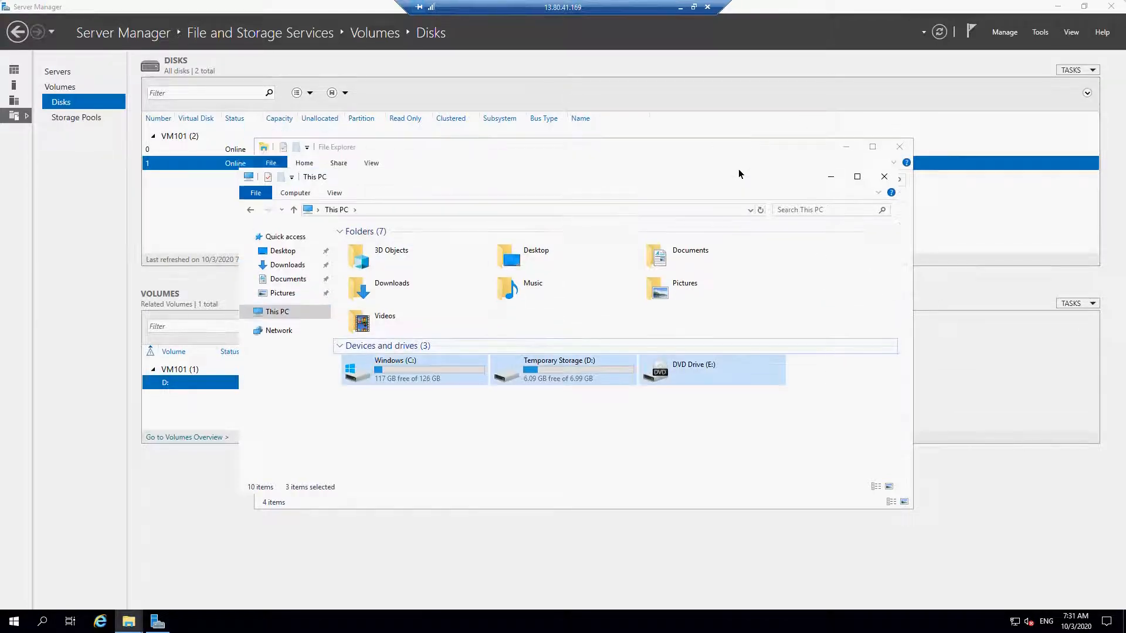
drag(653, 184, 655, 311)
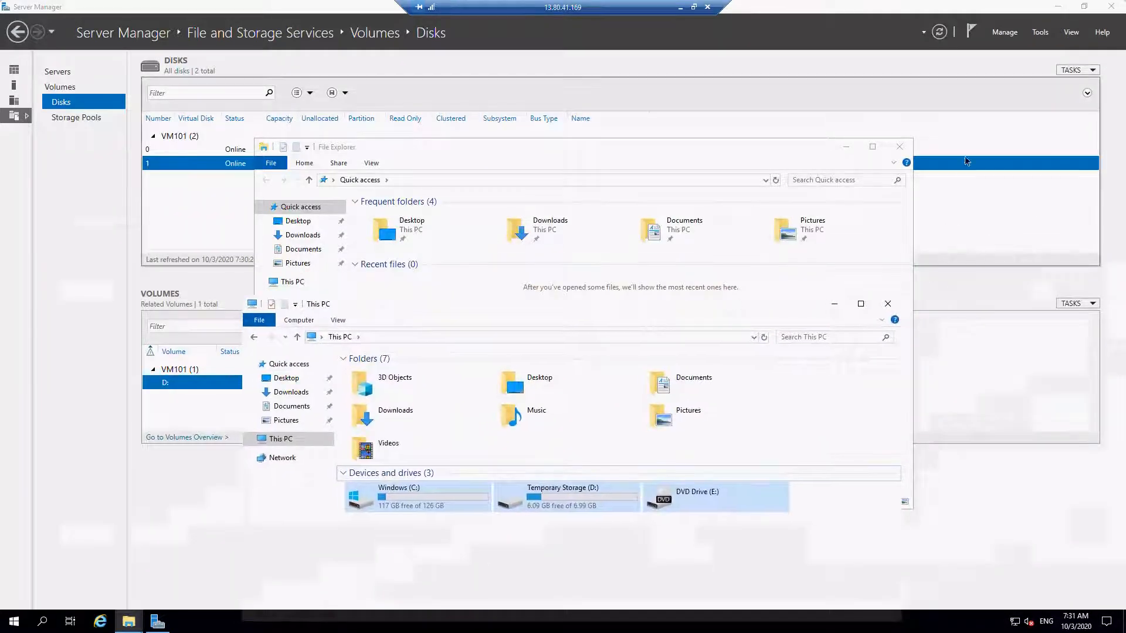
click(899, 147)
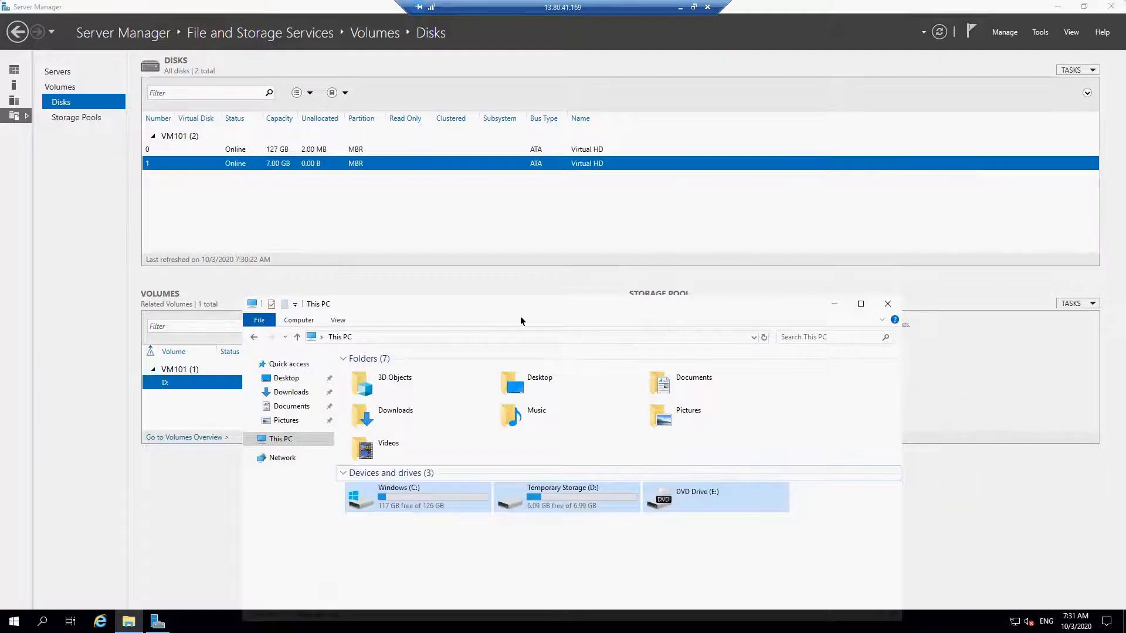
drag(616, 304, 851, 110)
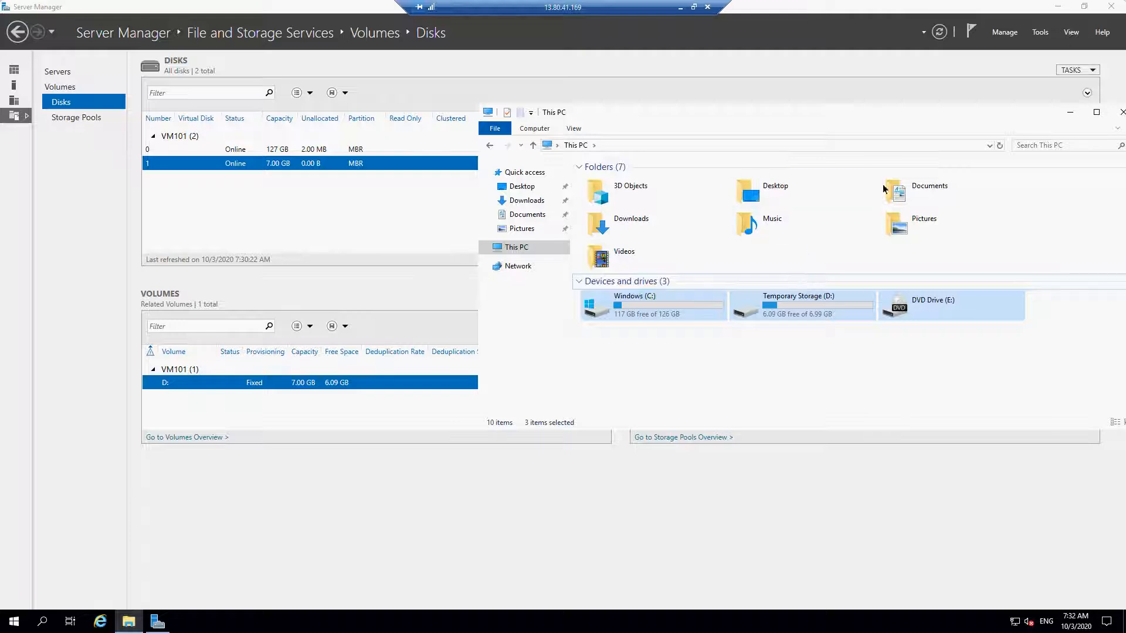
- Keep the remote session connected and minimize it to return to the Azure portal
click(707, 7)
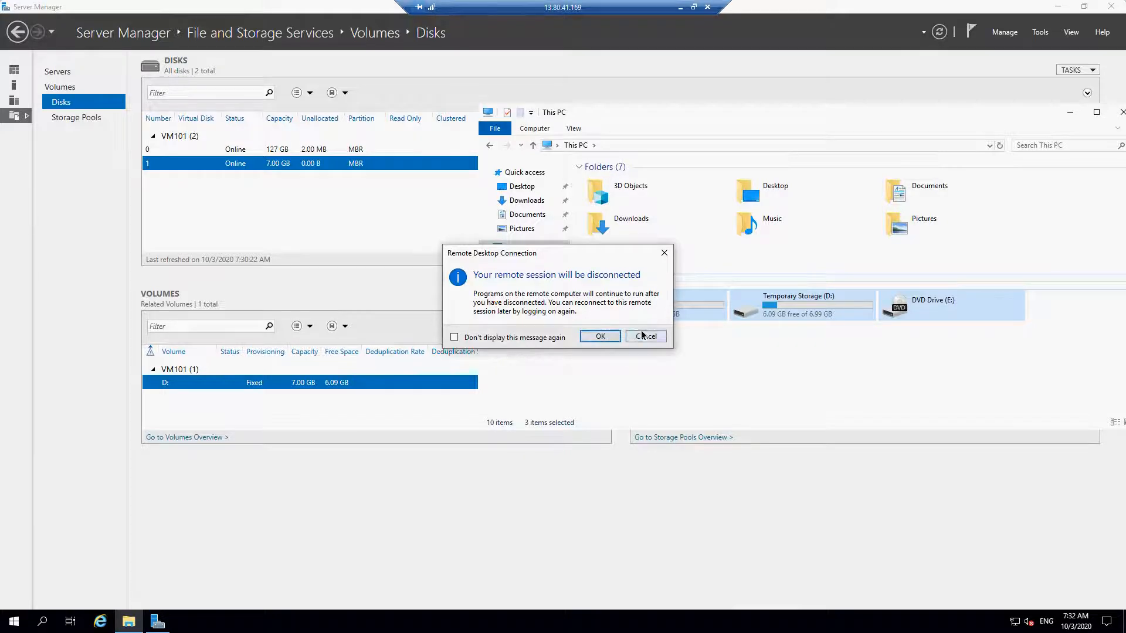
click(645, 336)
click(680, 7)
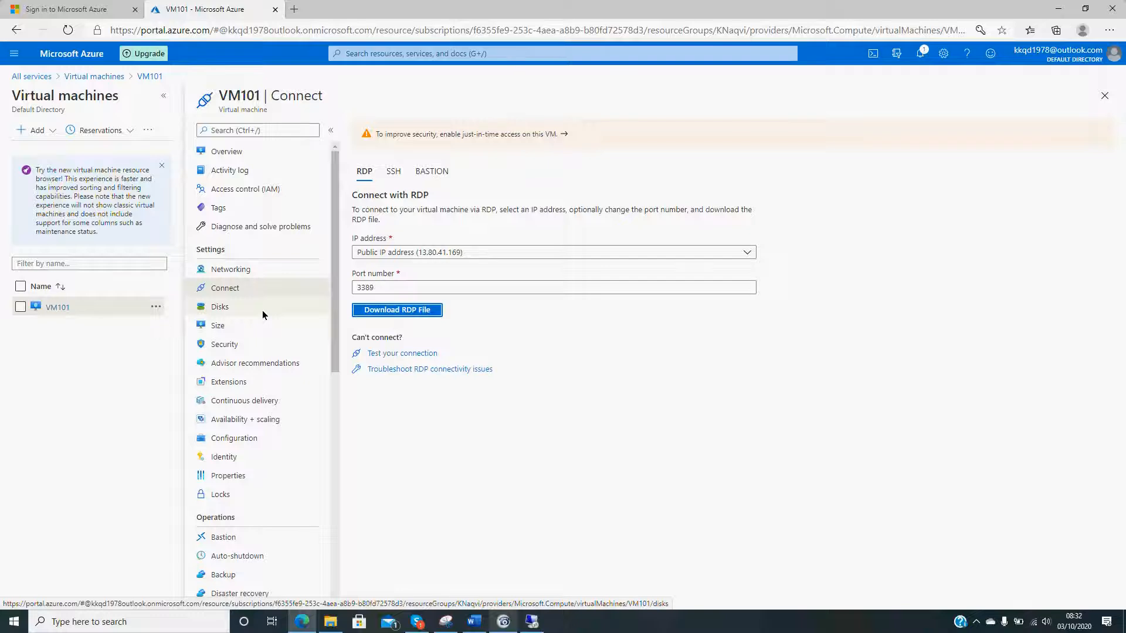
- Open VM101's Disks settings from the virtual machines list and add a new data disk with LUN 1
click(82, 75)
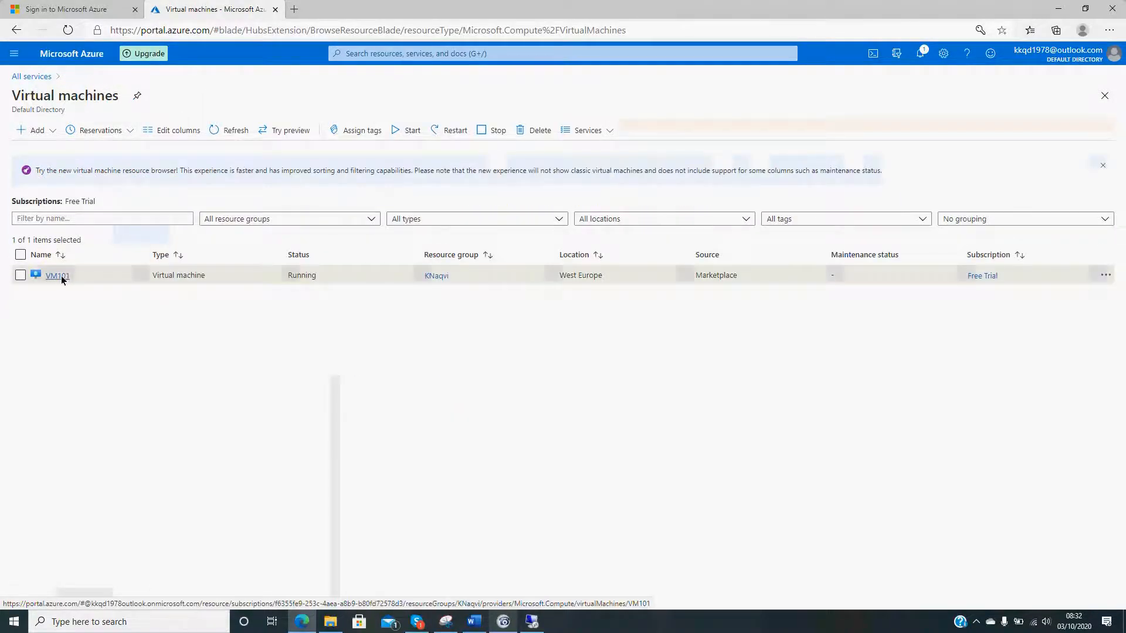
click(59, 275)
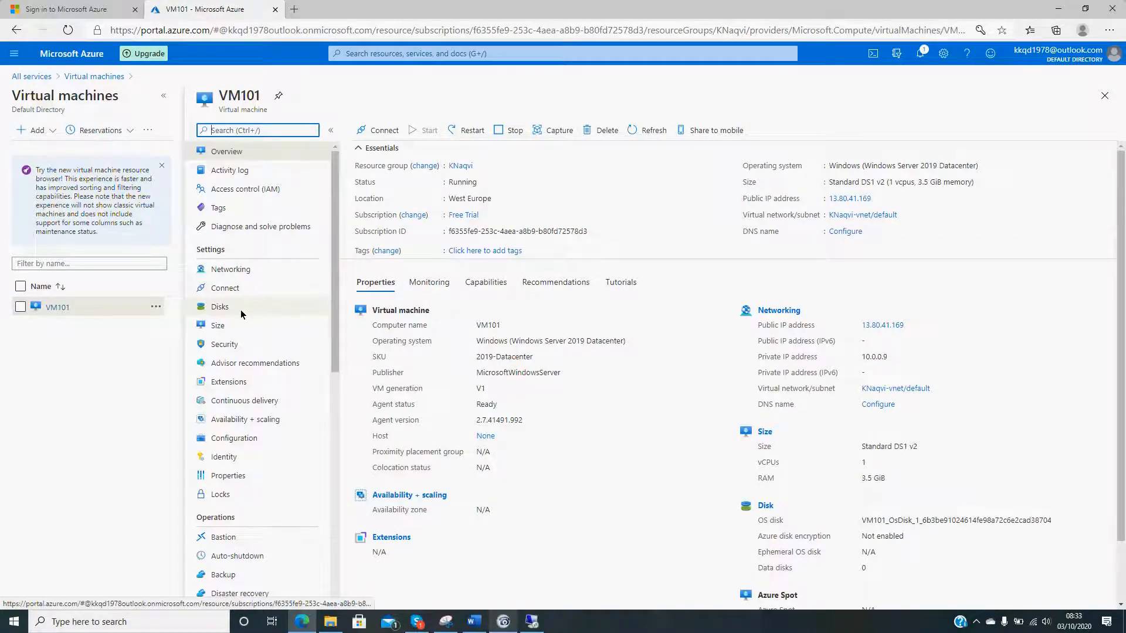
click(241, 314)
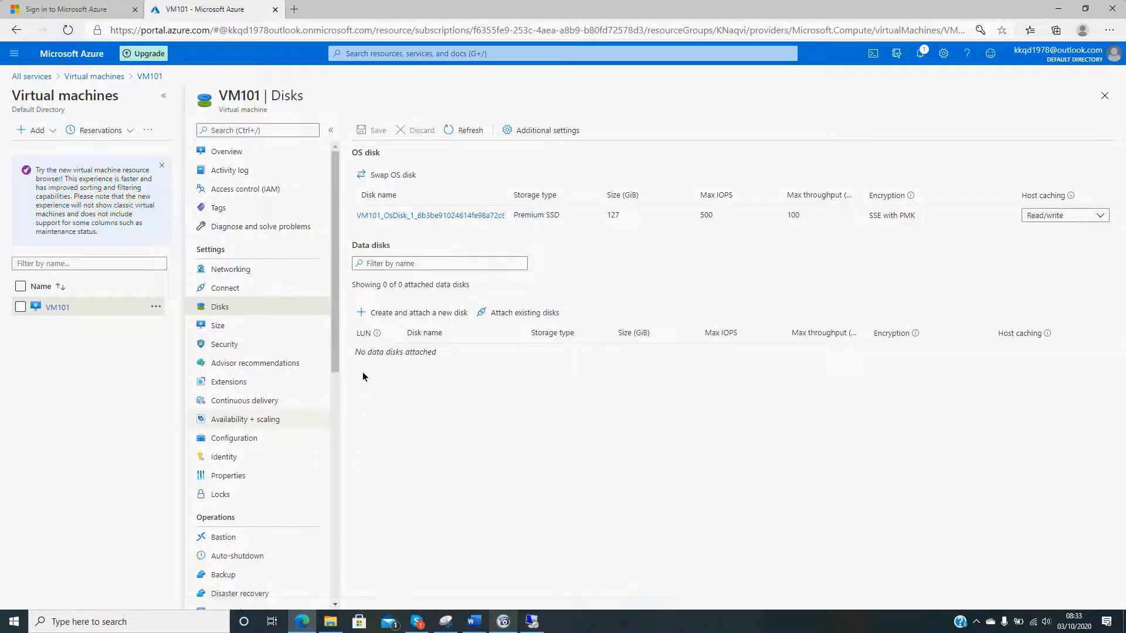
click(382, 318)
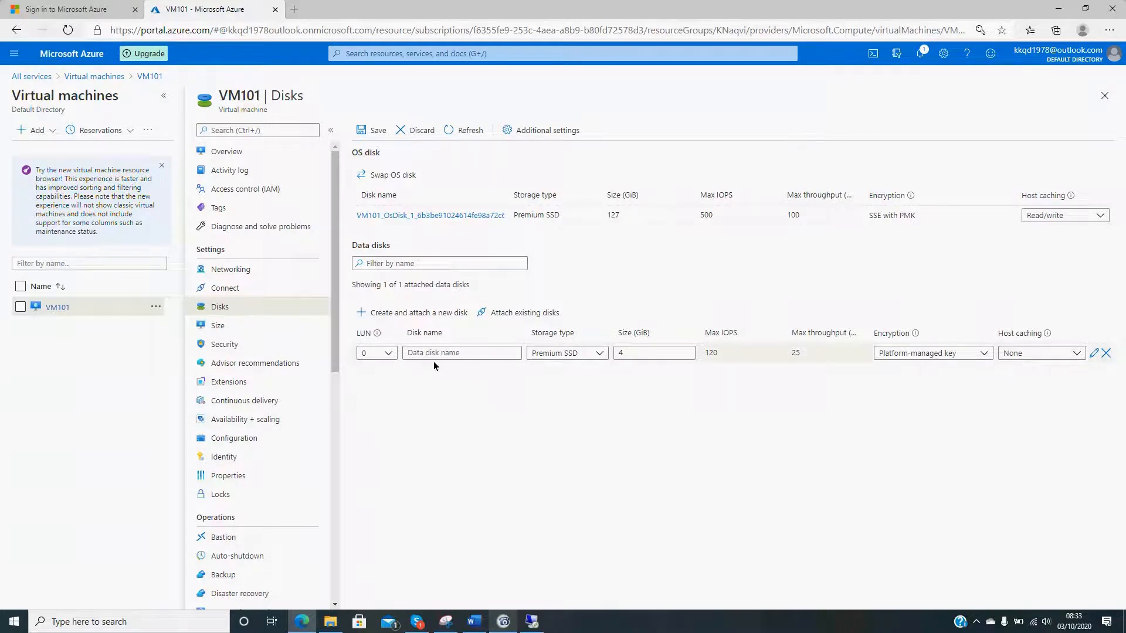
click(391, 353)
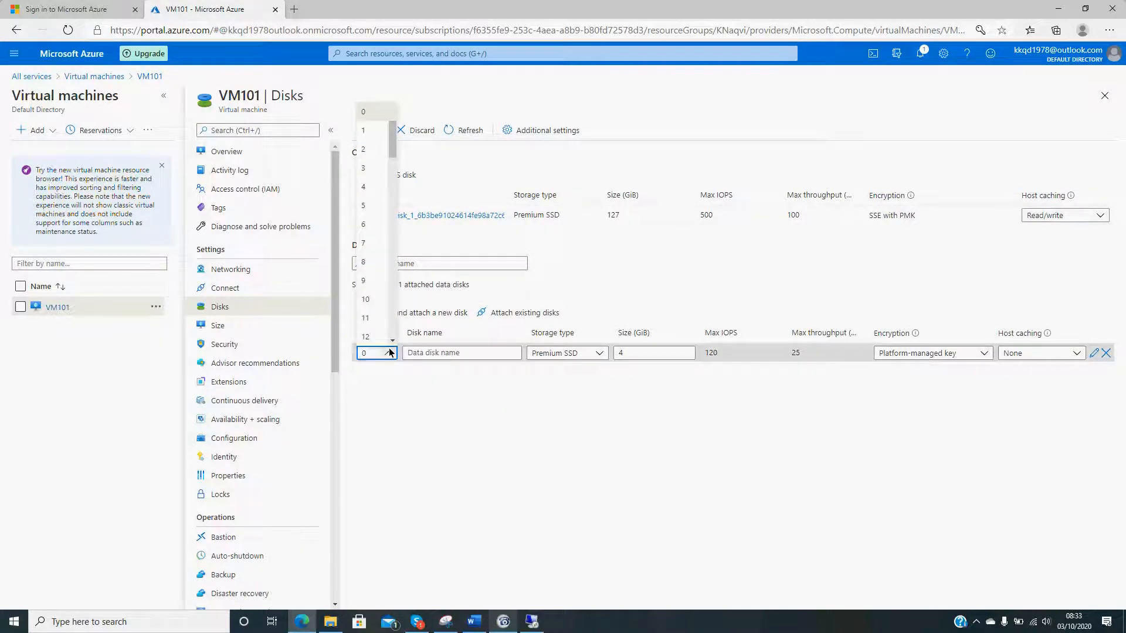
click(370, 133)
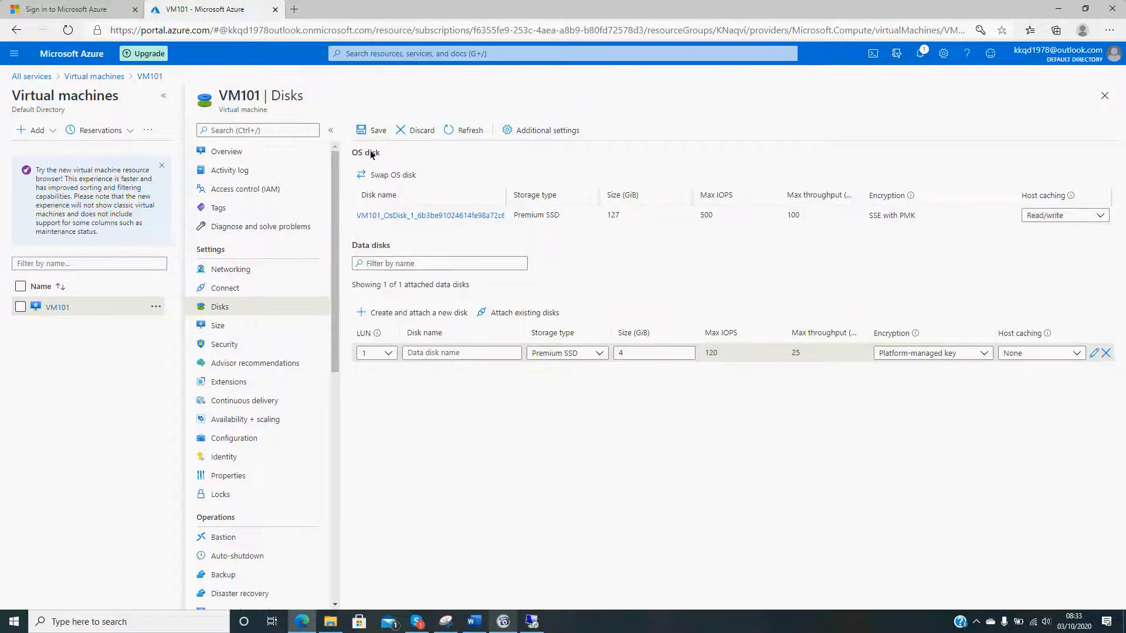
- Name the new data disk Extra202, after trying Extra101
click(461, 353)
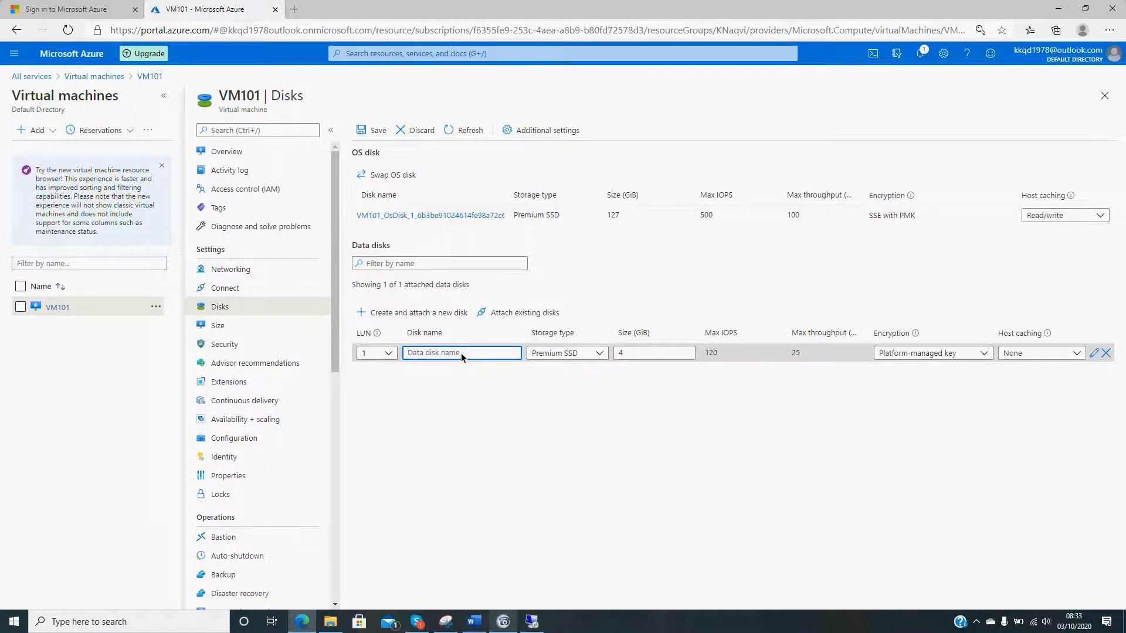
text(e)
key(BackSpace)
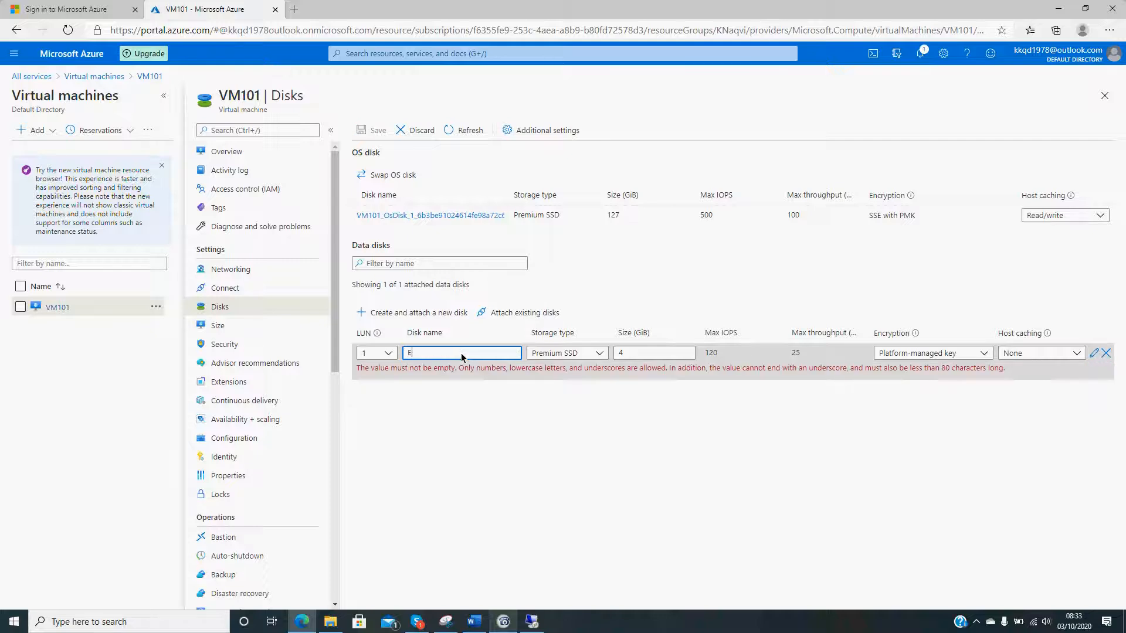
text(Extra)
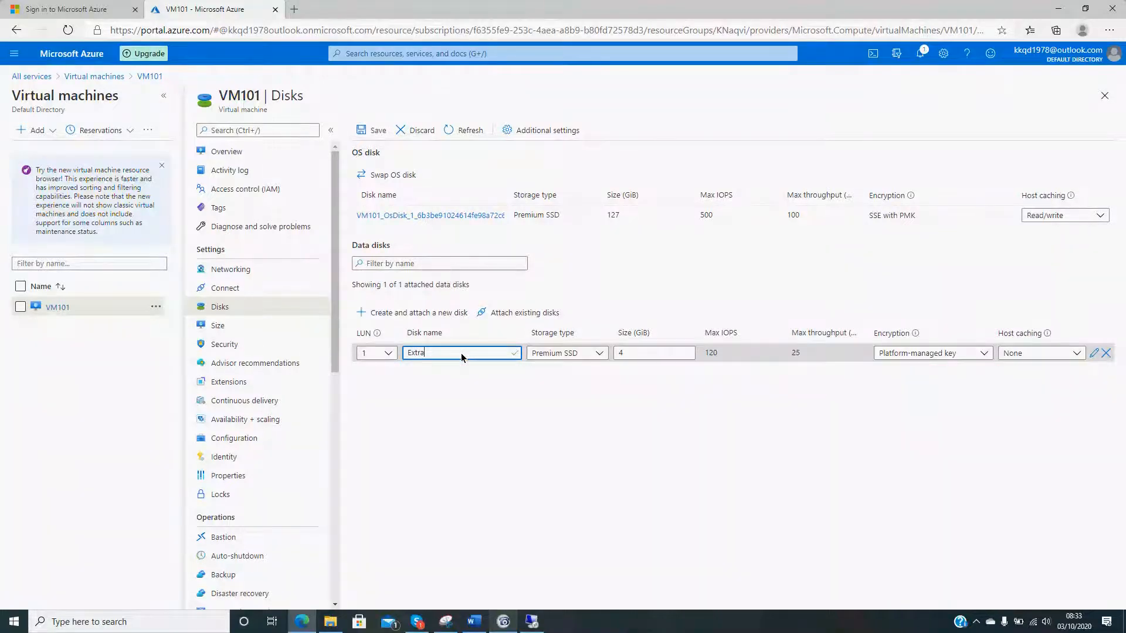
text(101)
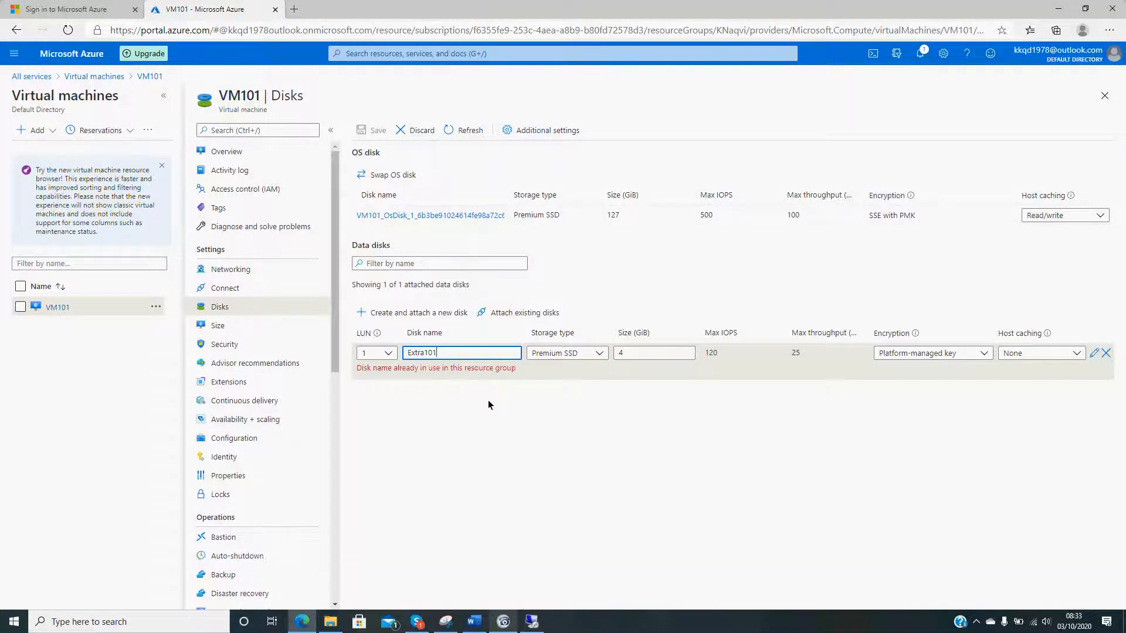
key(BackSpace)
key(BackSpace)
key(BackSpace)
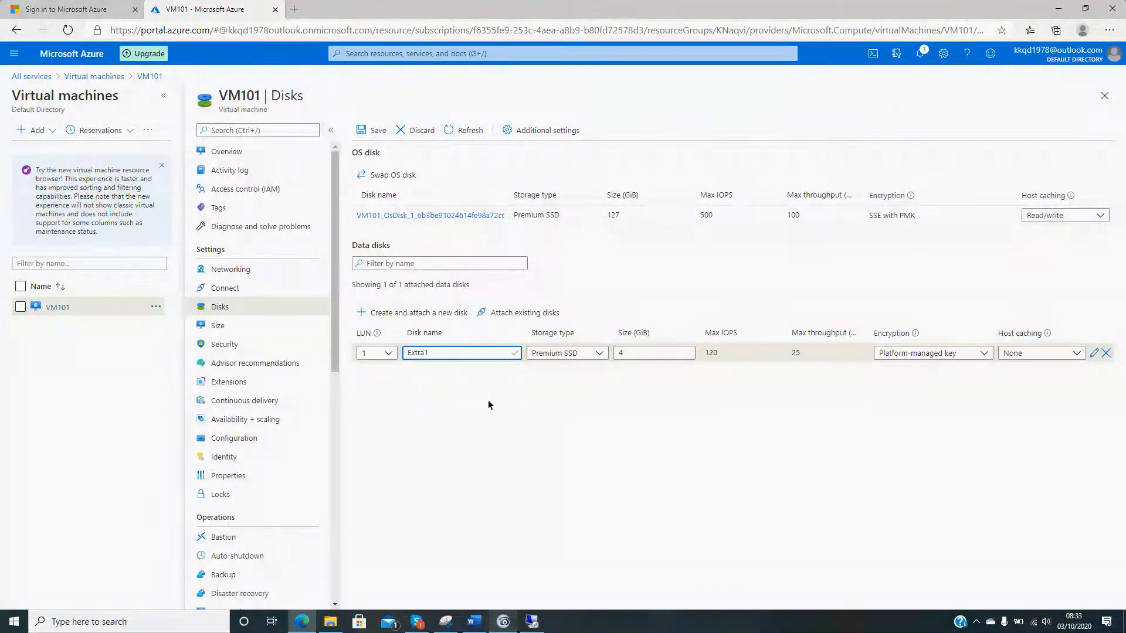
text(202)
click(681, 424)
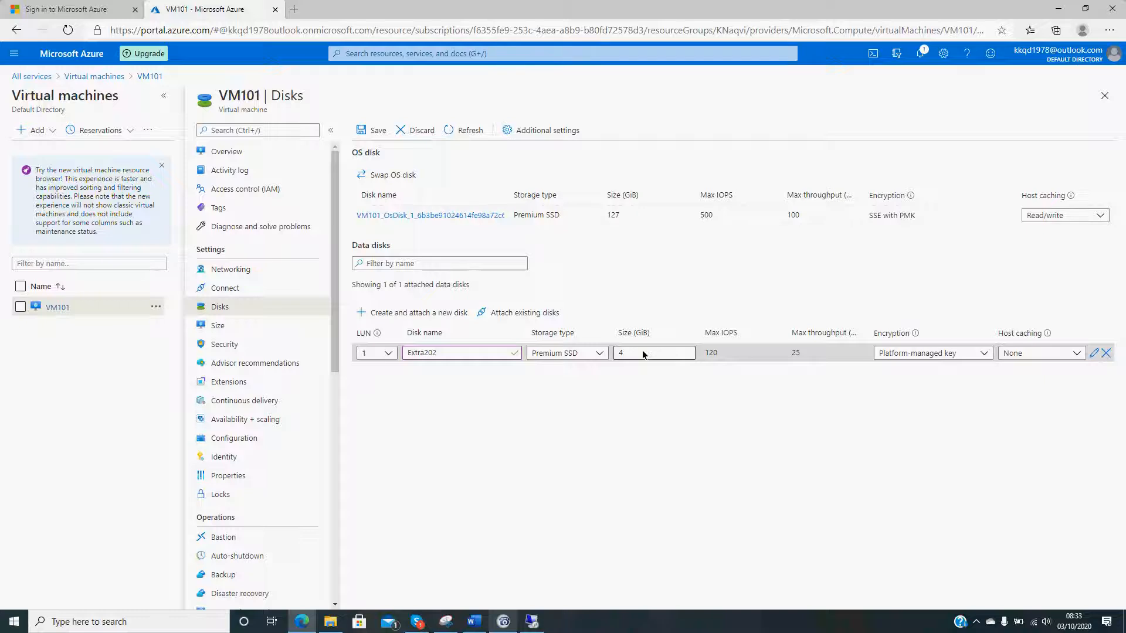
- Set the Extra202 disk's size to 1000 GiB and keep its encryption on the platform-managed key
drag(643, 354, 616, 353)
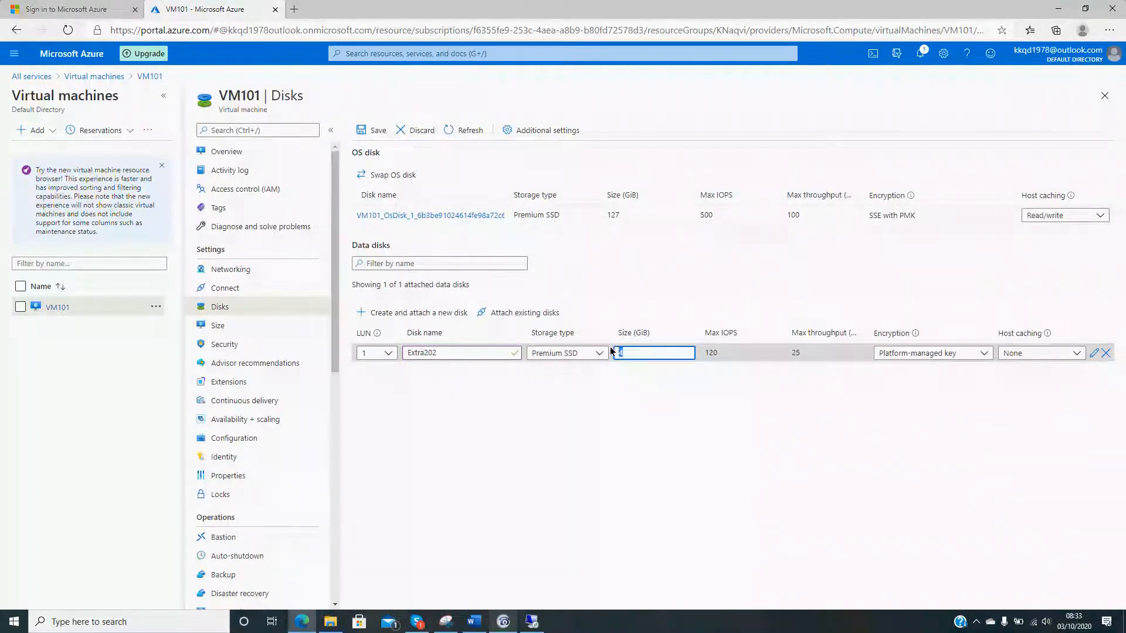
text(1)
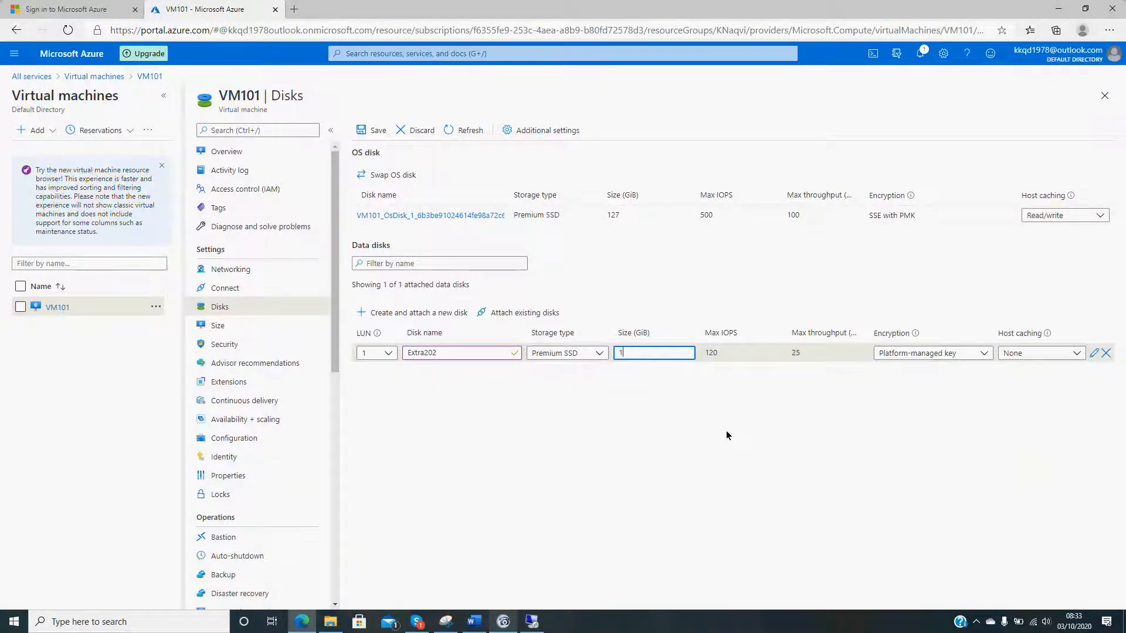
text(0000)
click(726, 432)
click(972, 352)
click(1000, 453)
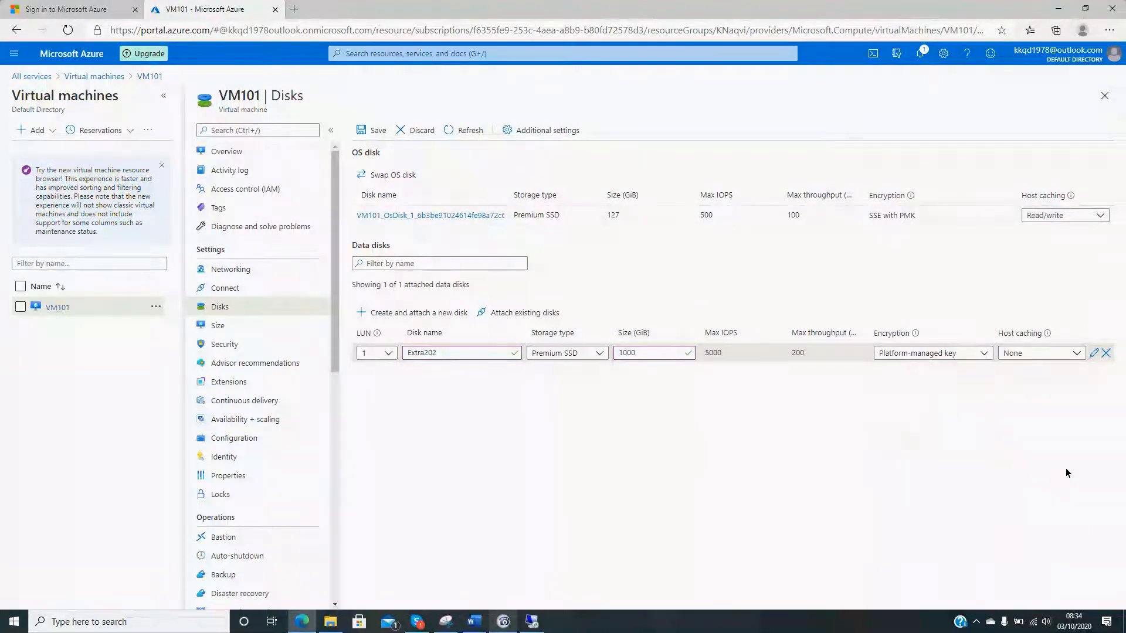
- Set Extra202's host caching to Read/write and save the disk changes, checking the portal notifications for the outcome
click(1042, 354)
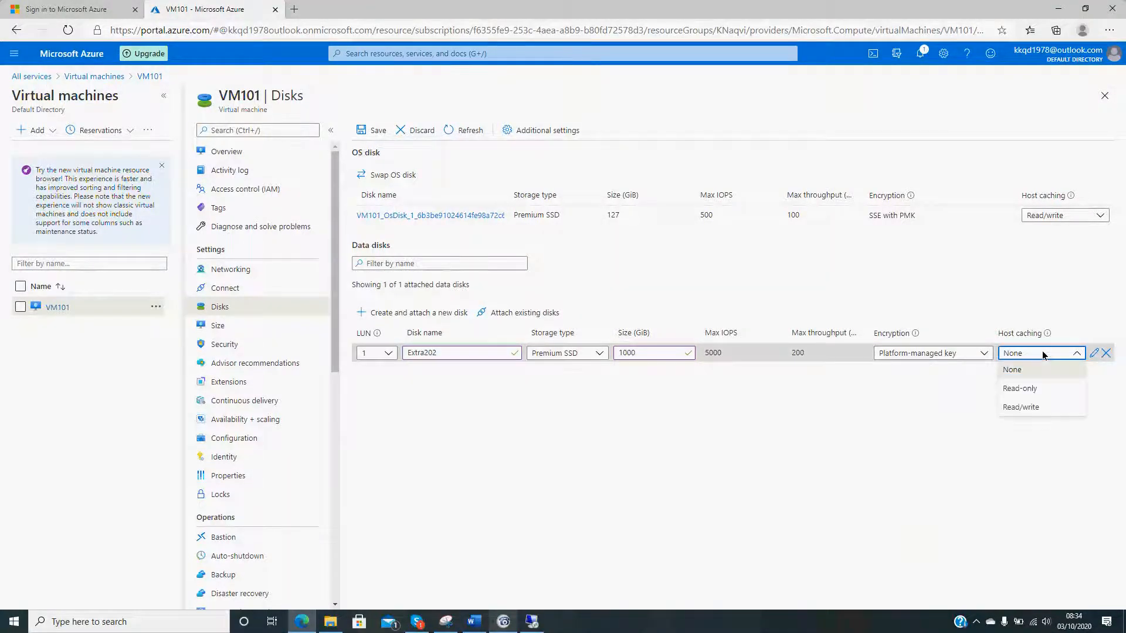
click(1032, 407)
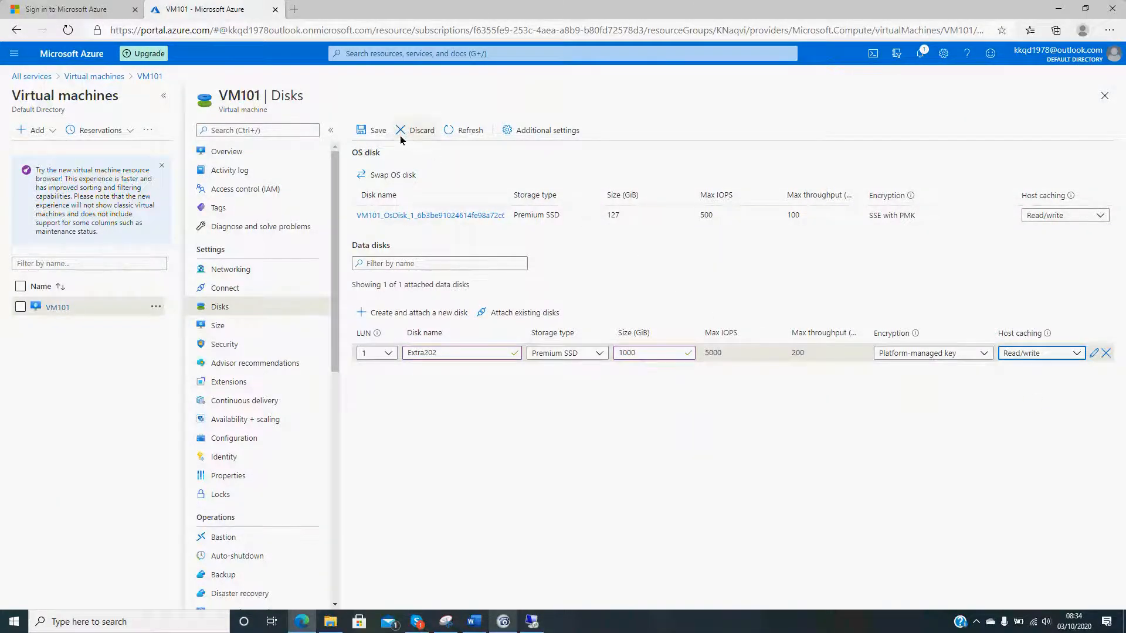
click(374, 130)
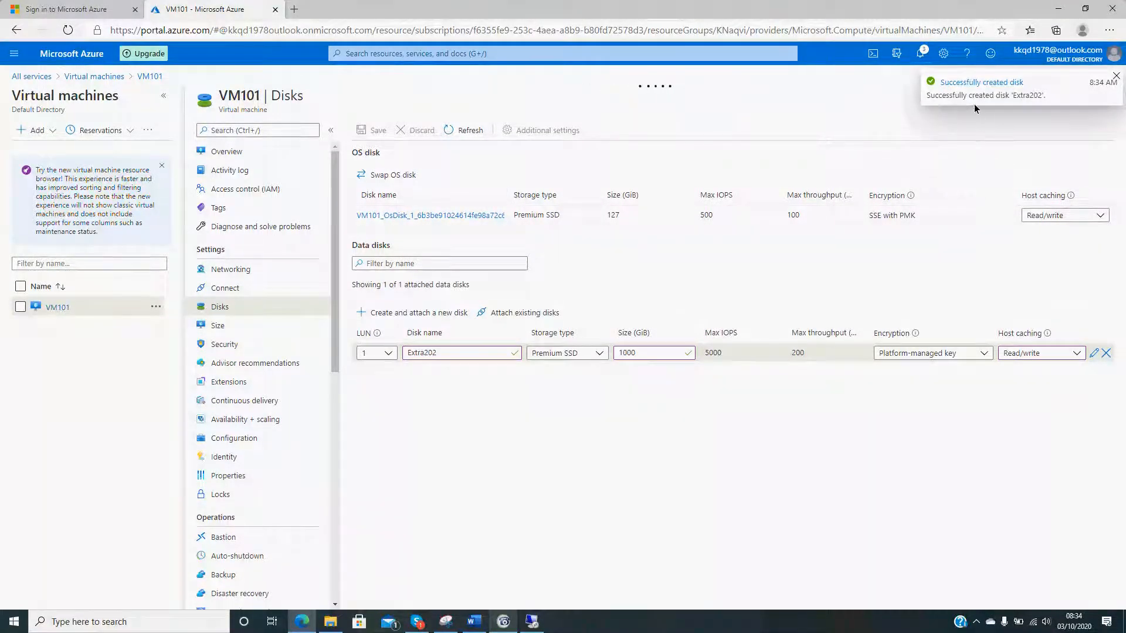
click(921, 54)
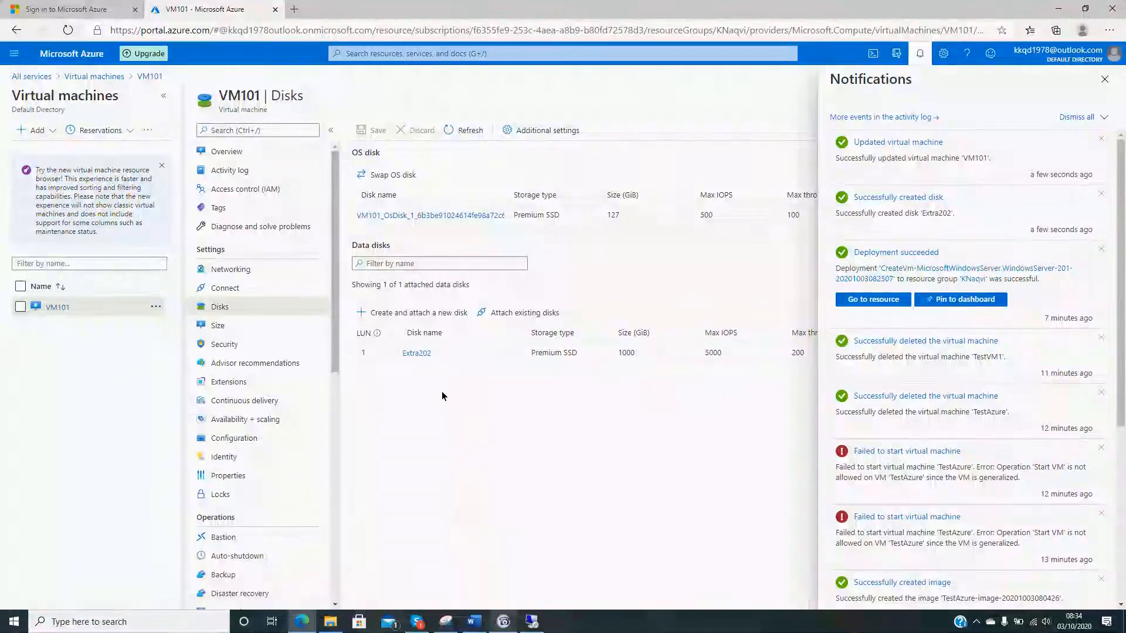
click(1104, 80)
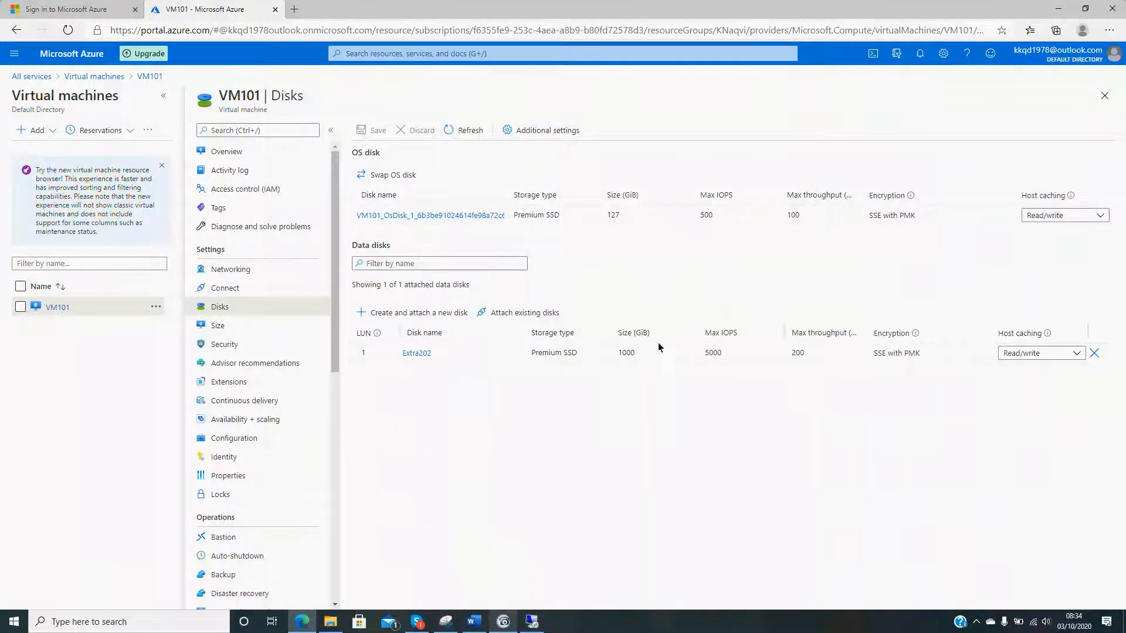
- Return to VM101's remote desktop session and close its File Explorer and Server Manager windows
click(532, 623)
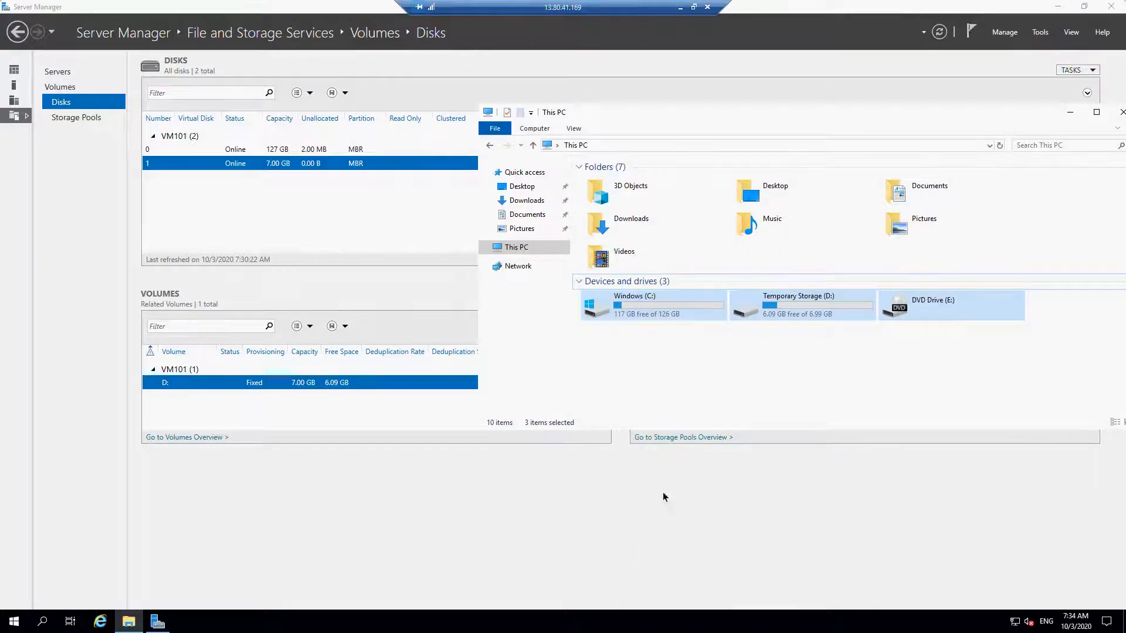
click(1121, 112)
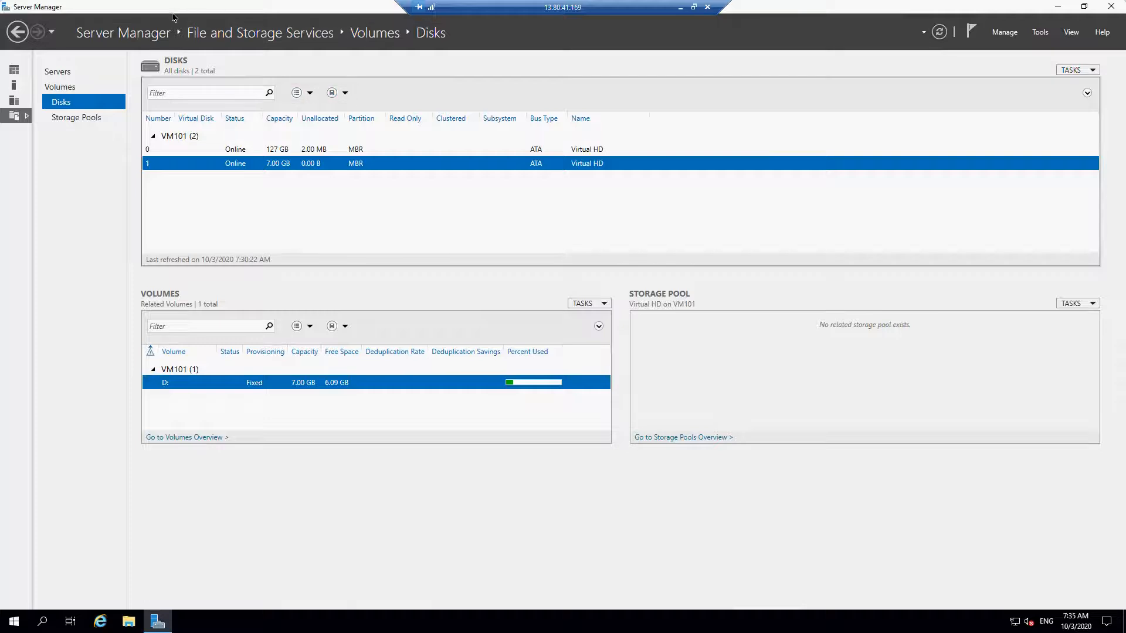
key(super+Down)
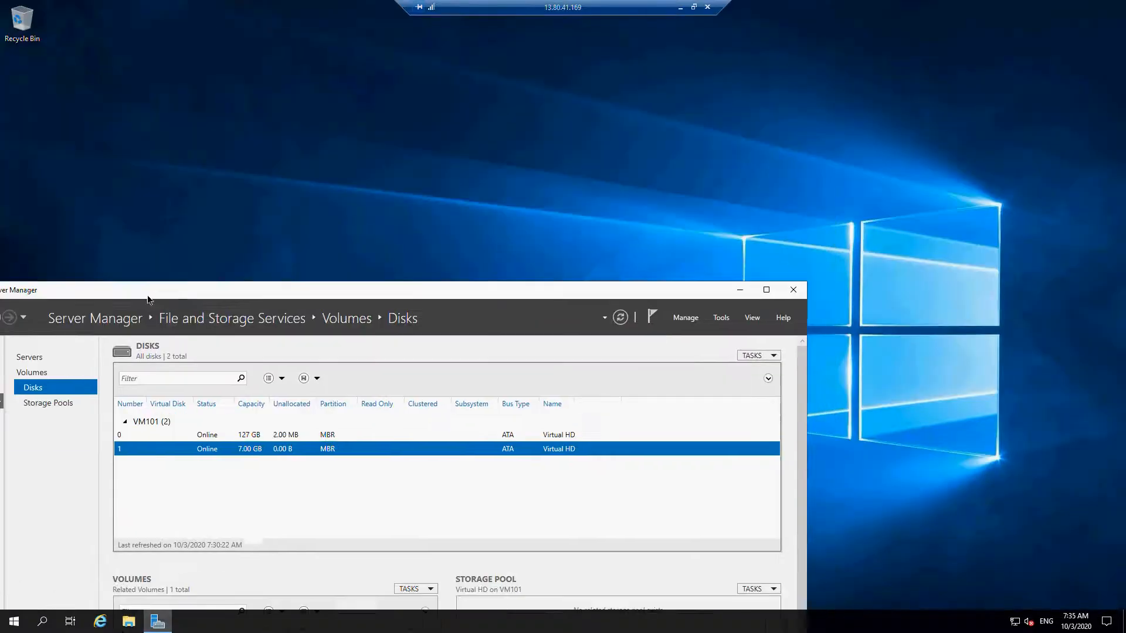
click(789, 289)
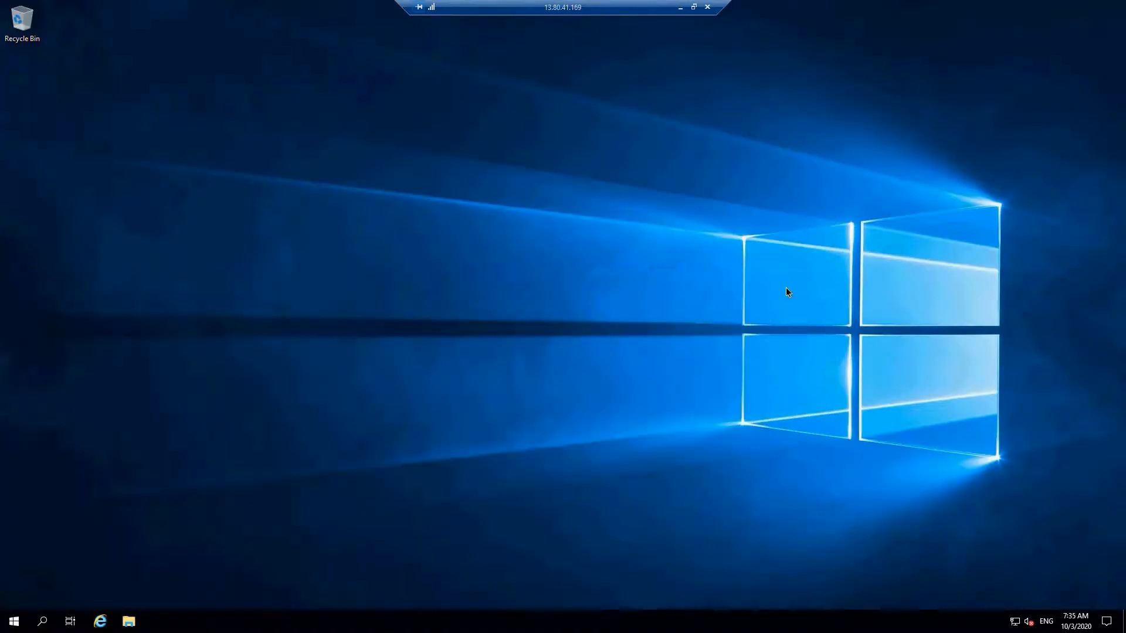
- Reopen Server Manager in the remote session and dismiss the Windows Admin Center message
click(15, 621)
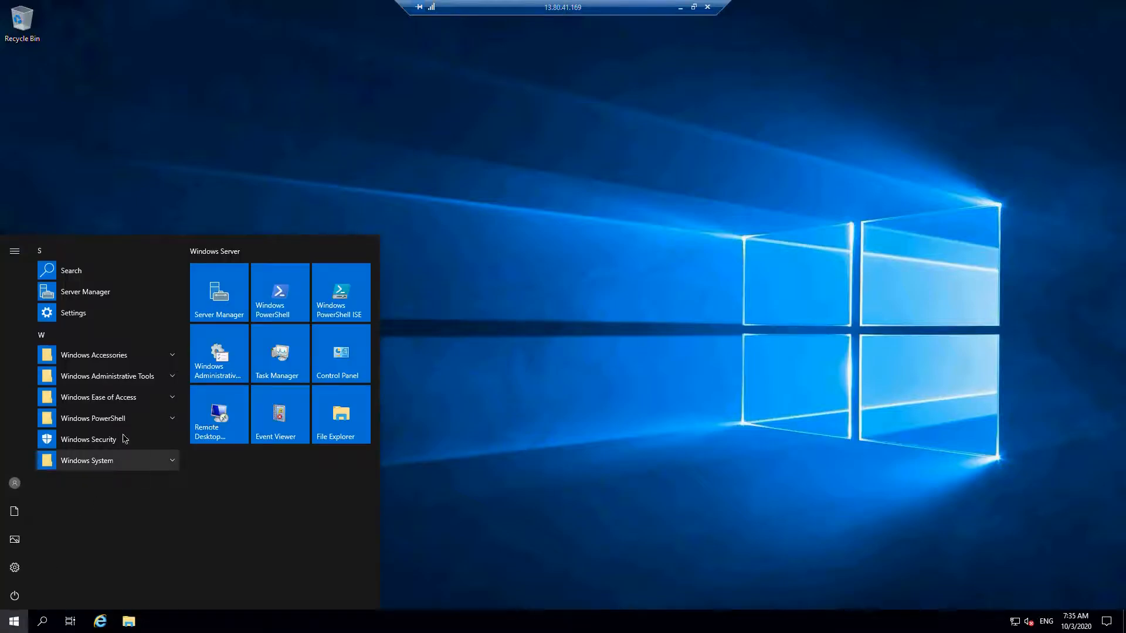
click(85, 291)
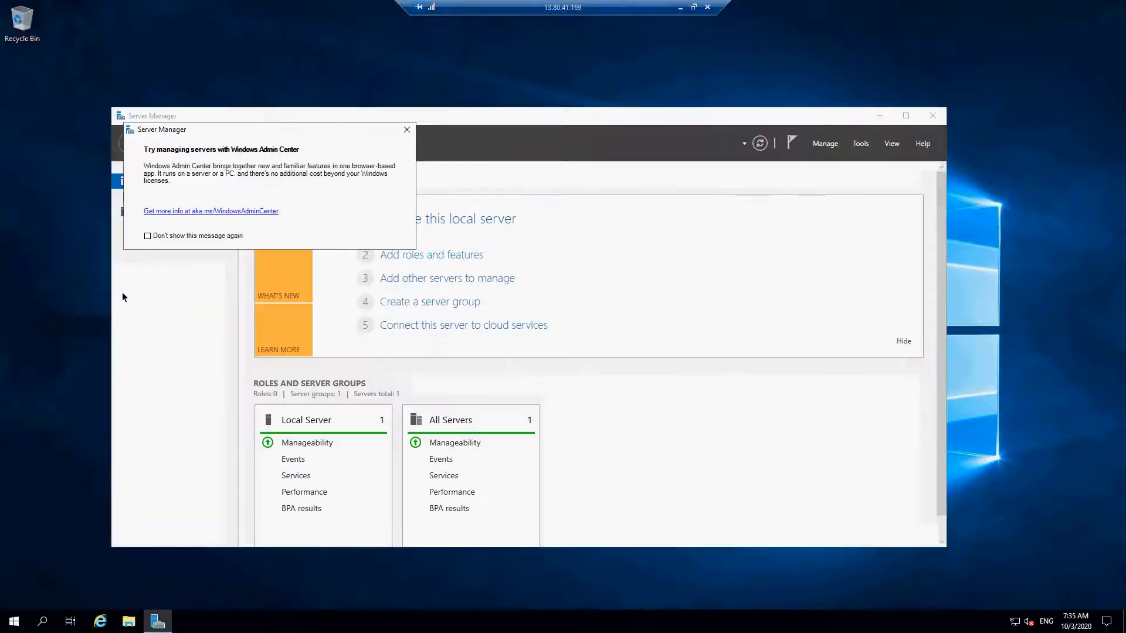
click(407, 129)
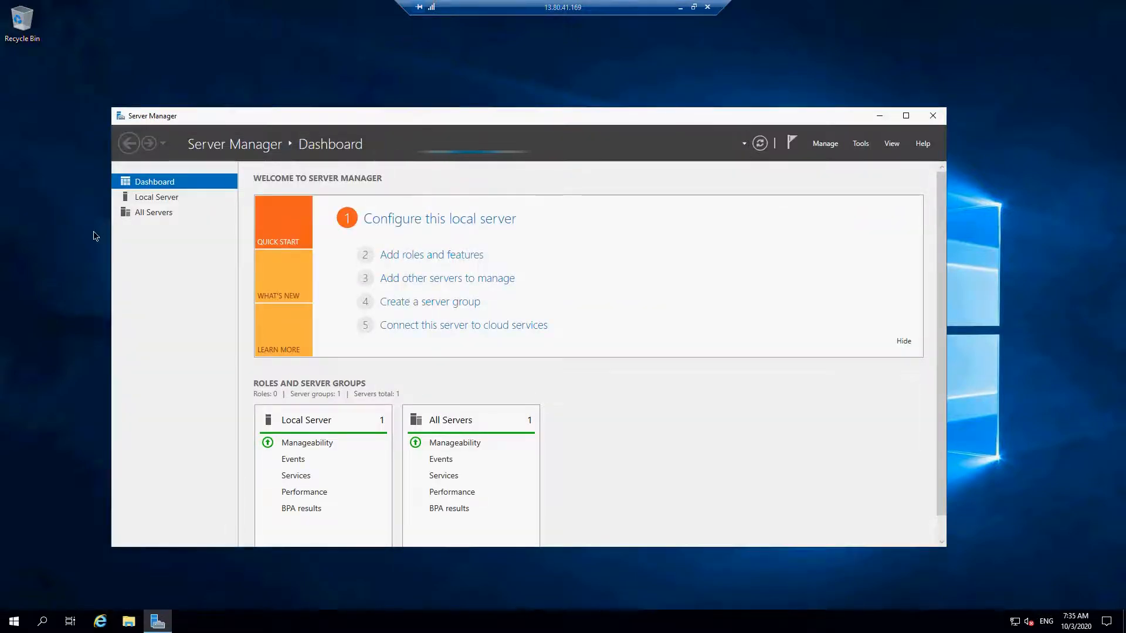
- Show VM101's disks under File and Storage Services and select disk 2 to examine its details
click(140, 212)
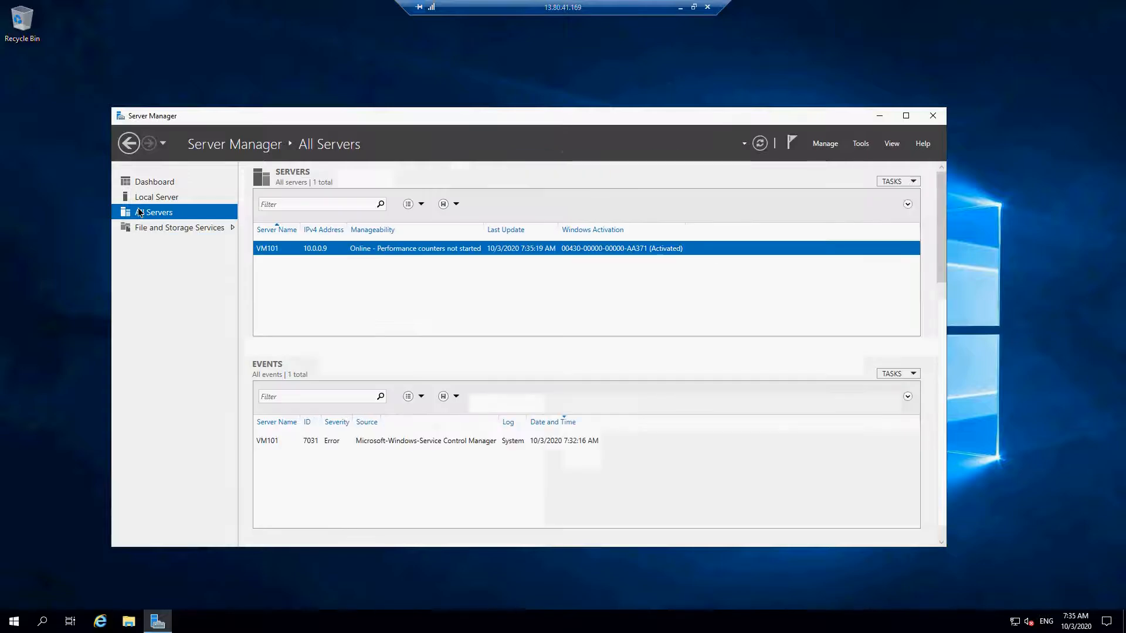
click(172, 229)
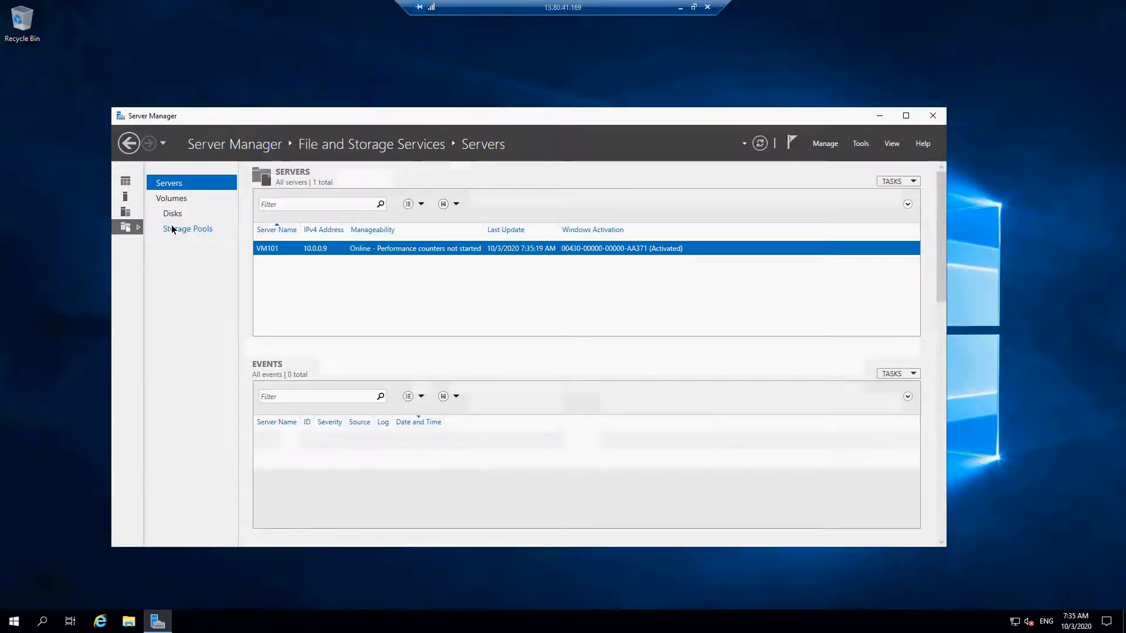
click(176, 227)
click(177, 219)
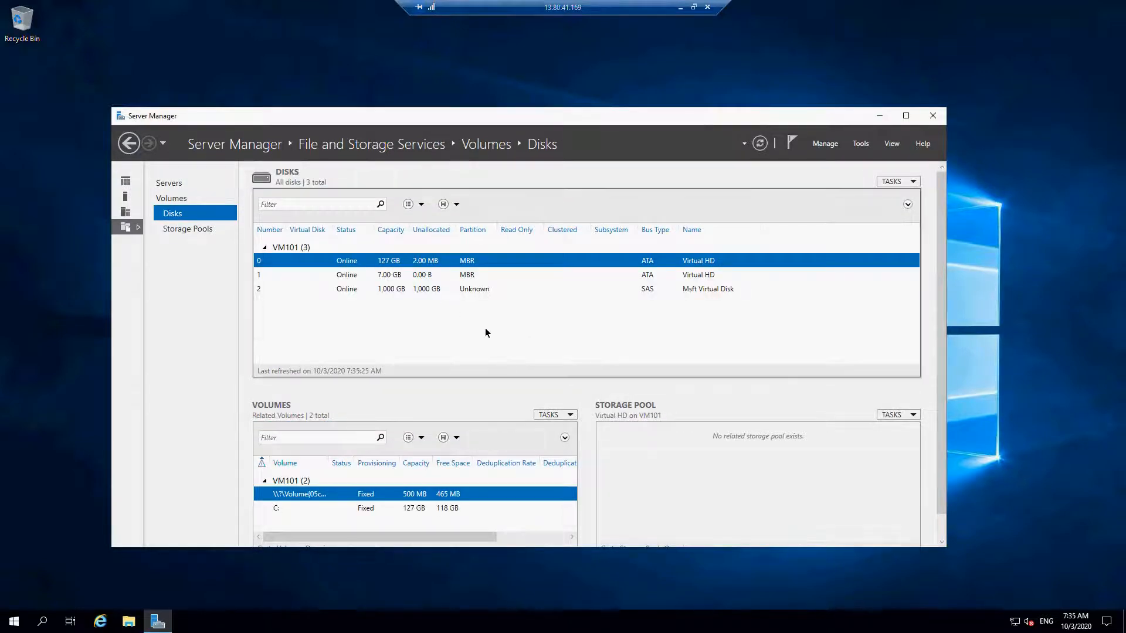
click(298, 287)
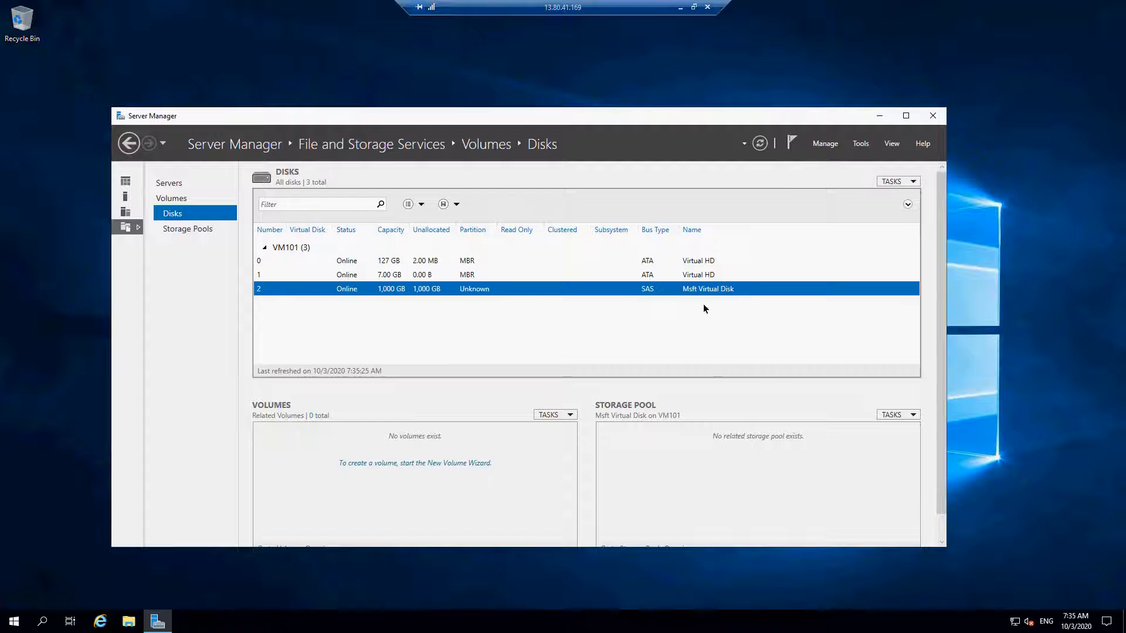
- View VM101's drives under This PC in a new File Explorer window, placing it over Server Manager
click(130, 625)
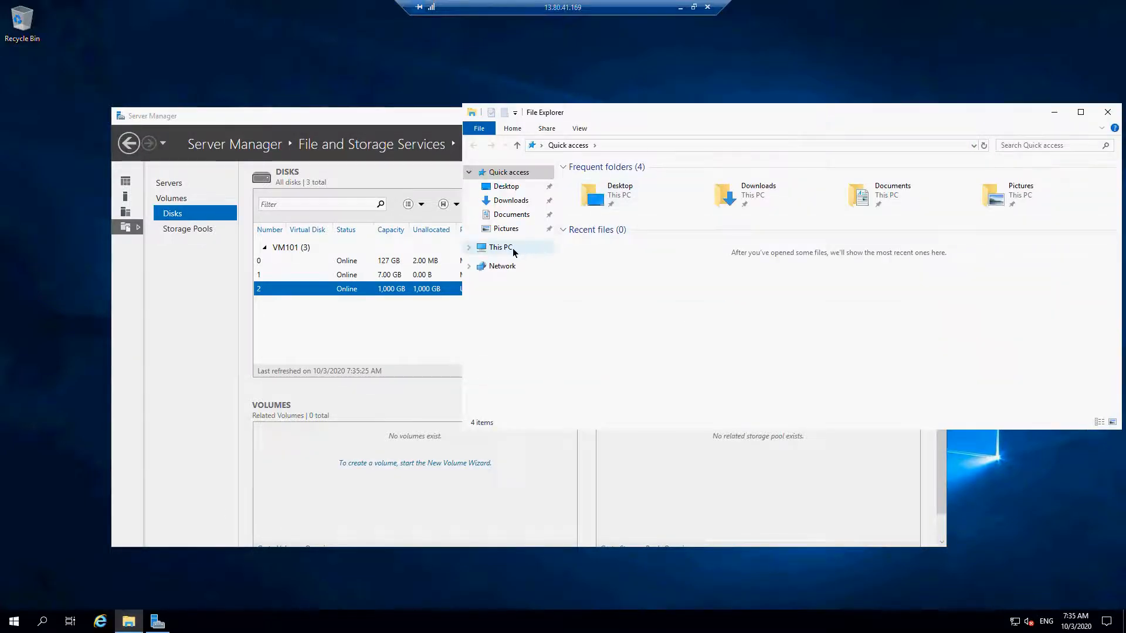
click(512, 252)
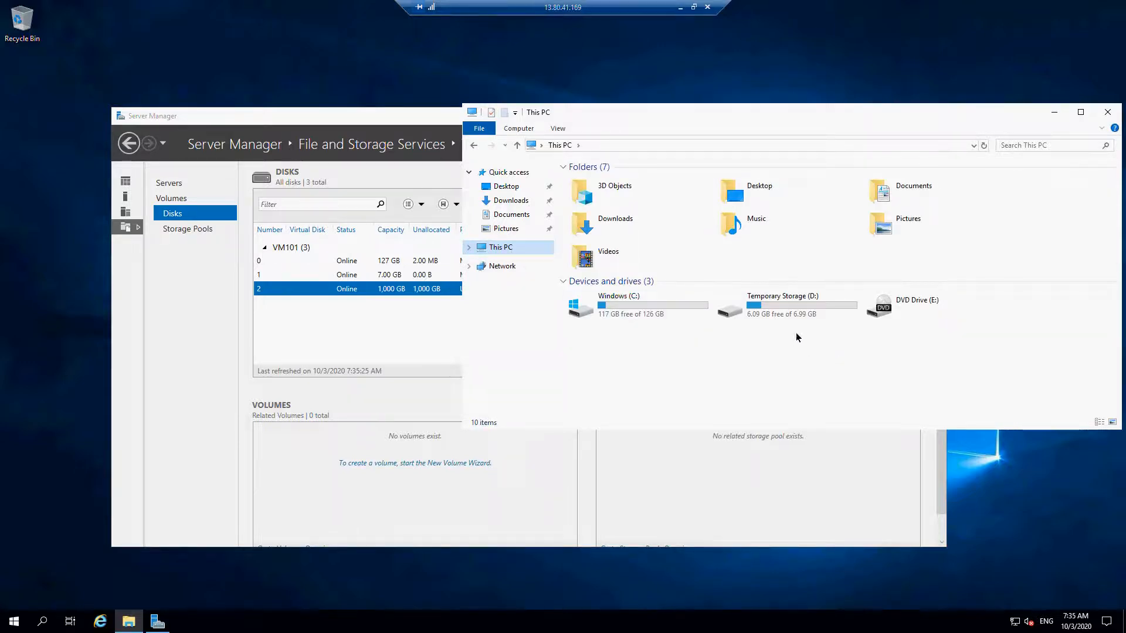
drag(784, 120, 674, 216)
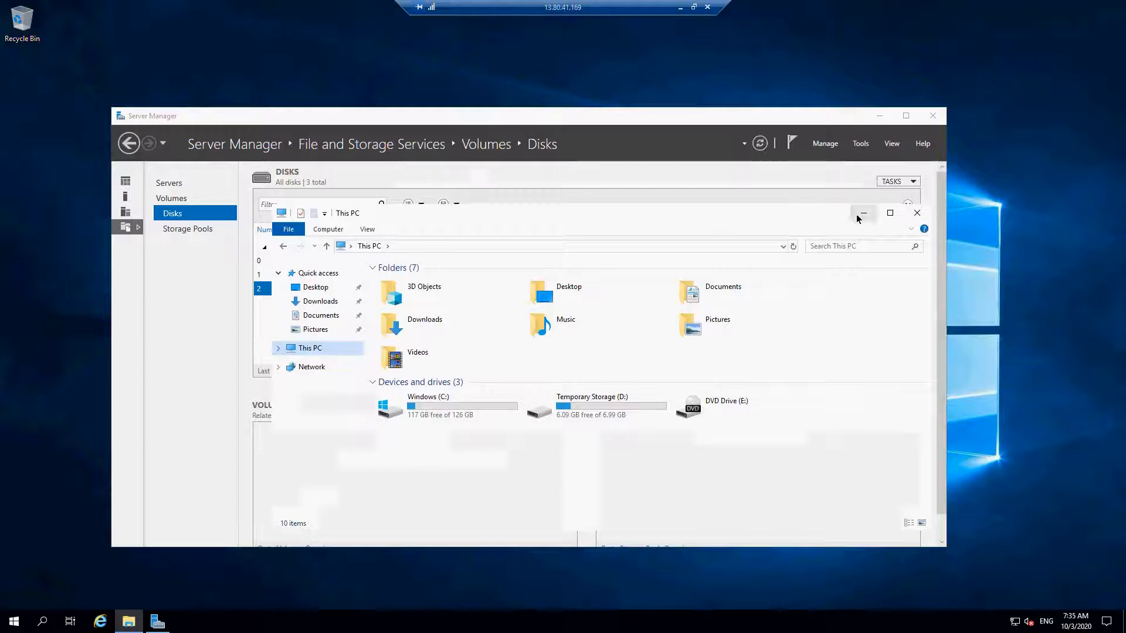
- Clear the File Explorer window from in front of Server Manager's disk list
click(926, 205)
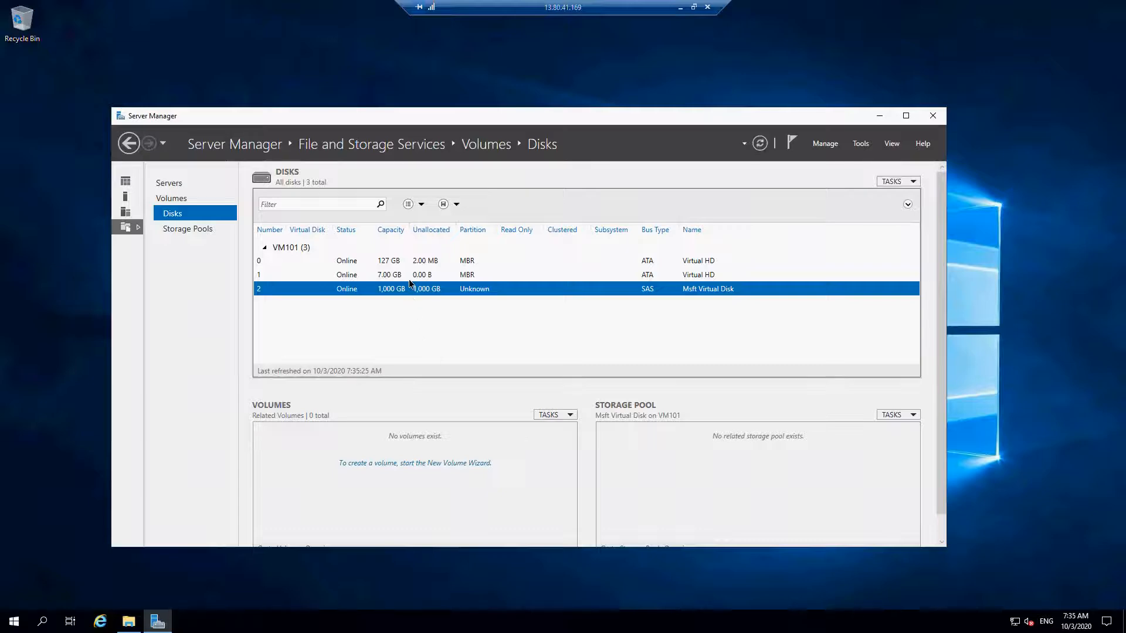
click(423, 465)
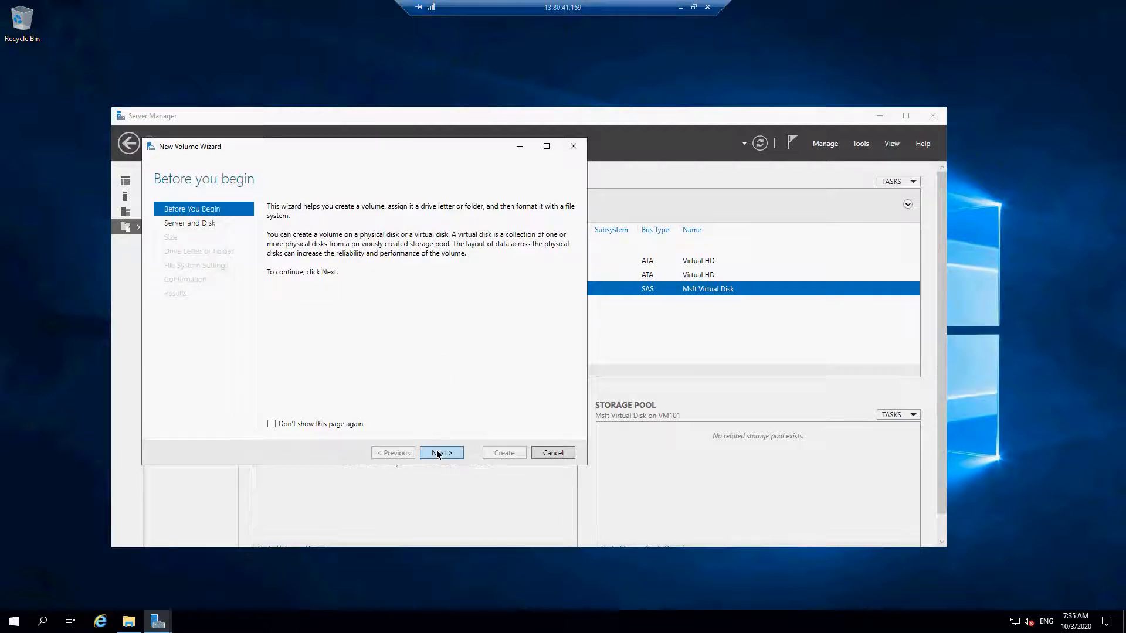
click(574, 146)
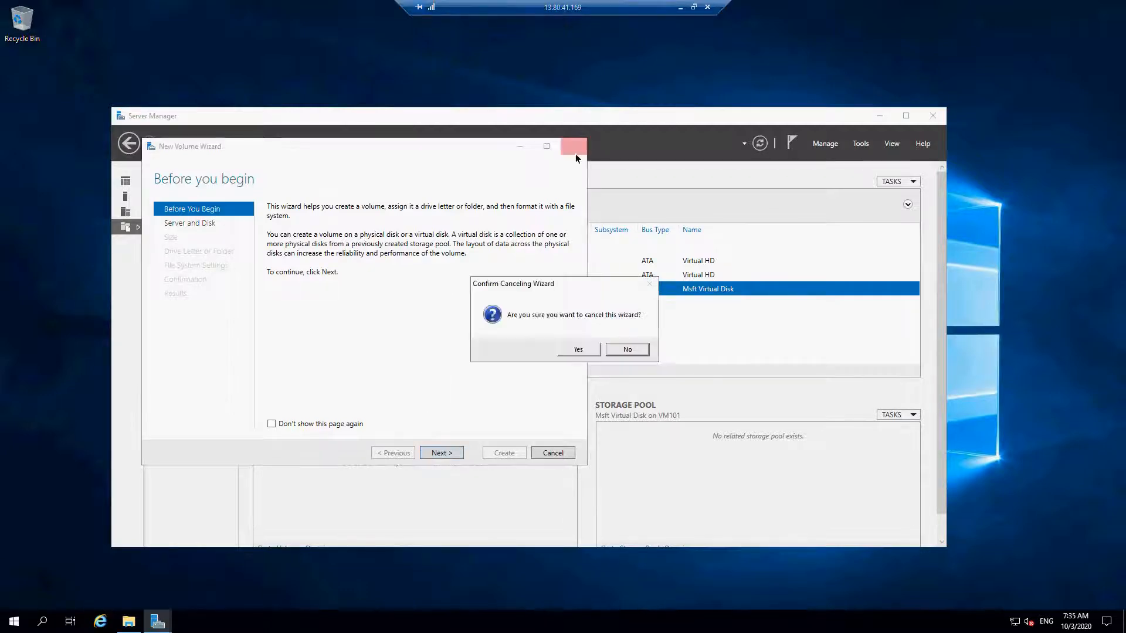
click(579, 350)
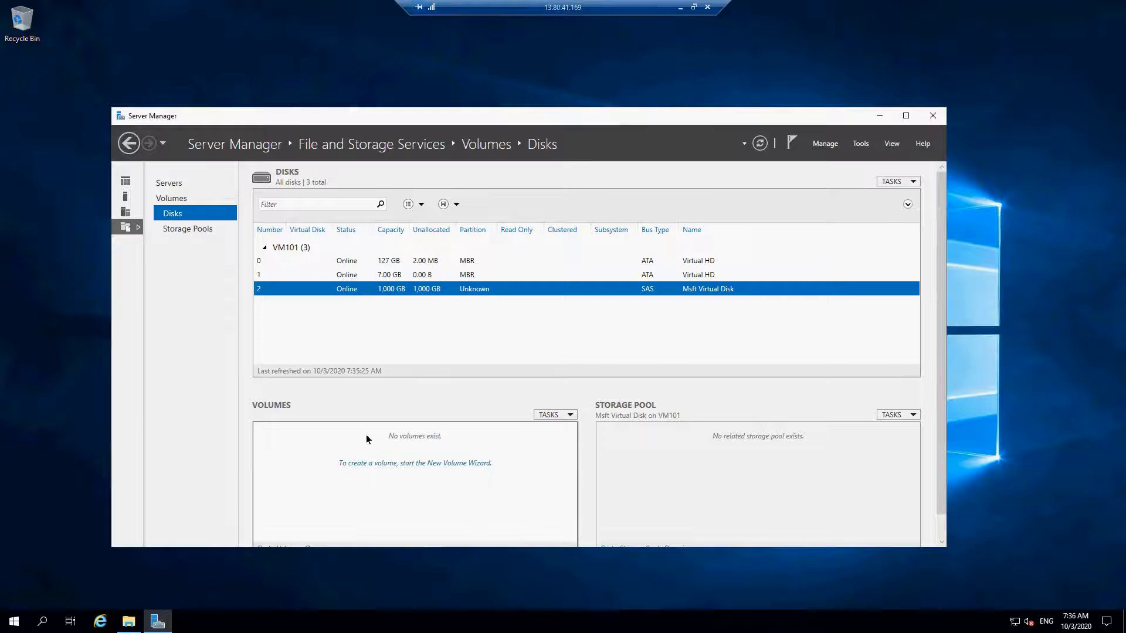
- Start a new volume on VM101's Disk 2 and agree to bring the disk online and initialize it as GPT
click(362, 464)
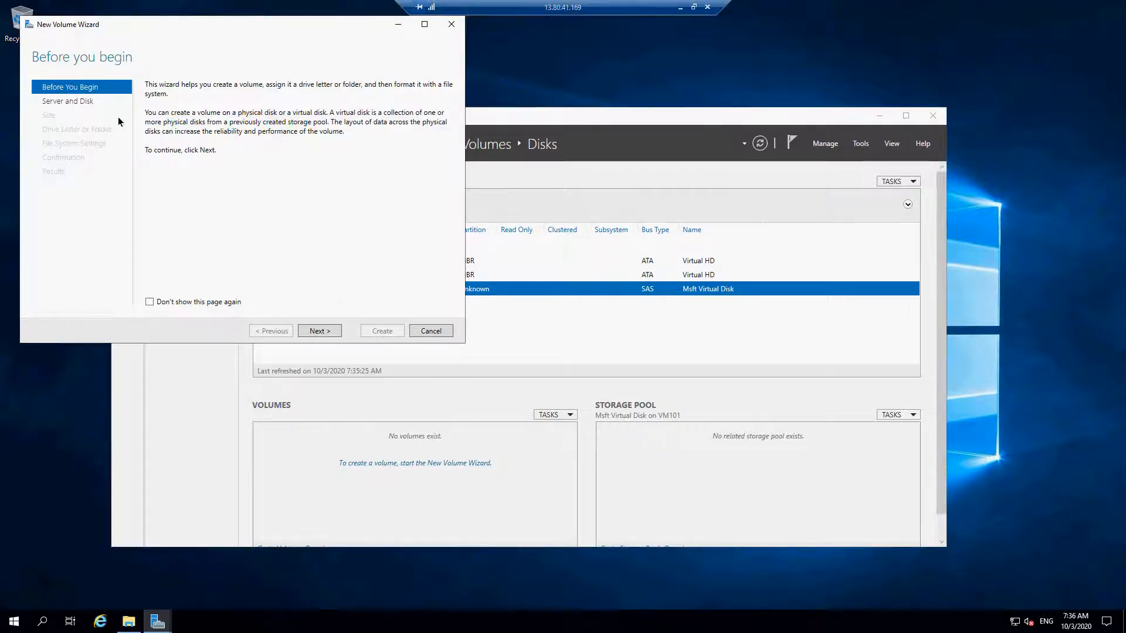
click(308, 332)
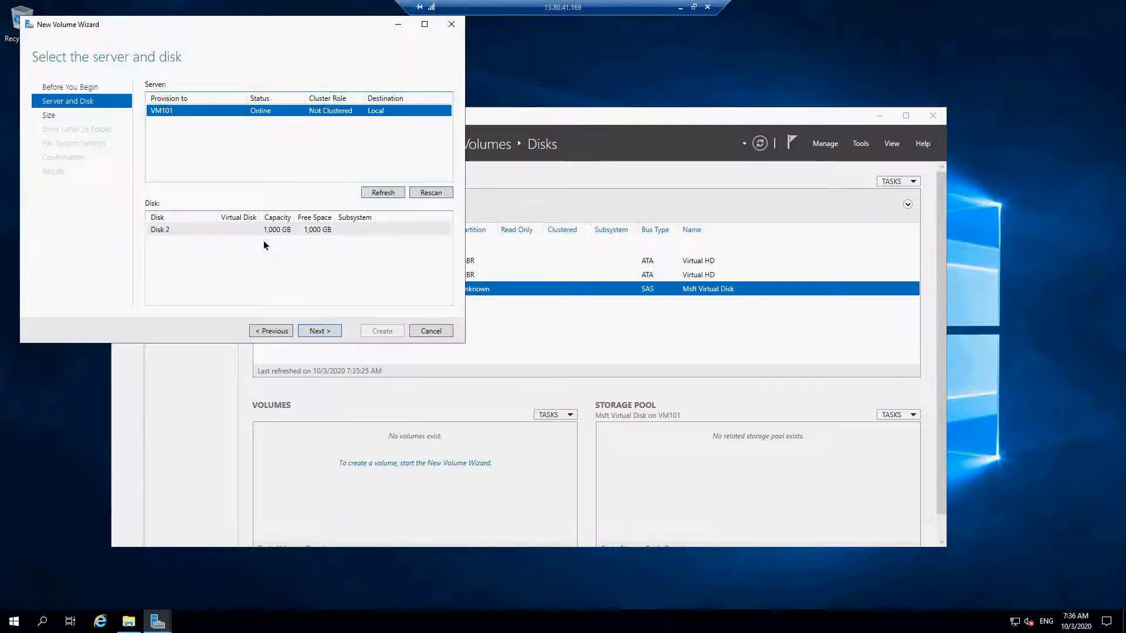
click(220, 230)
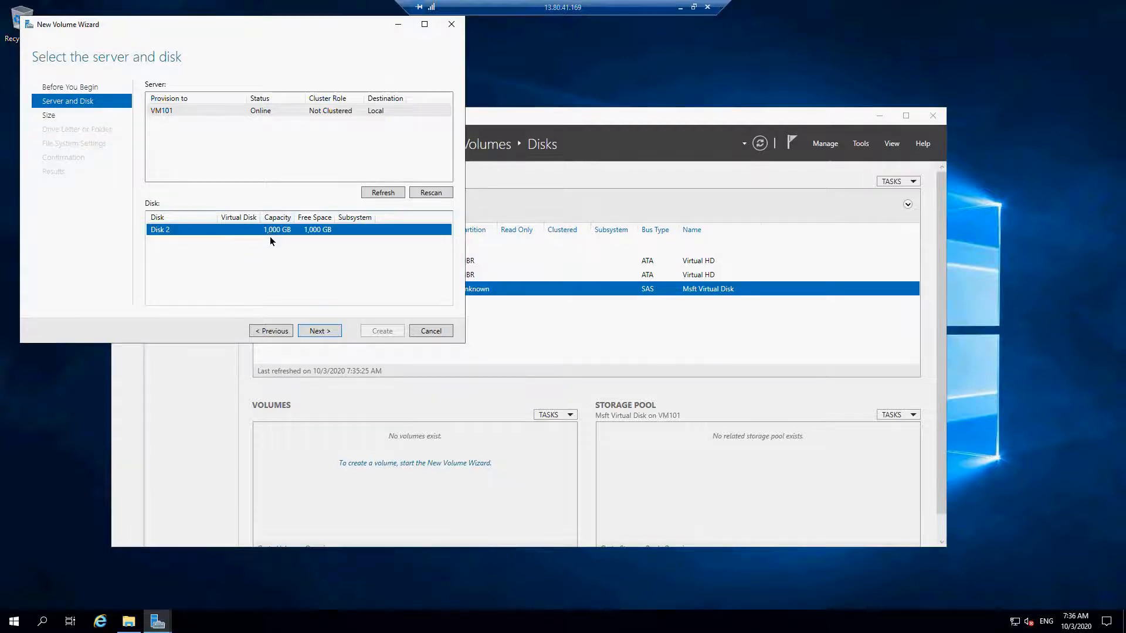
click(333, 329)
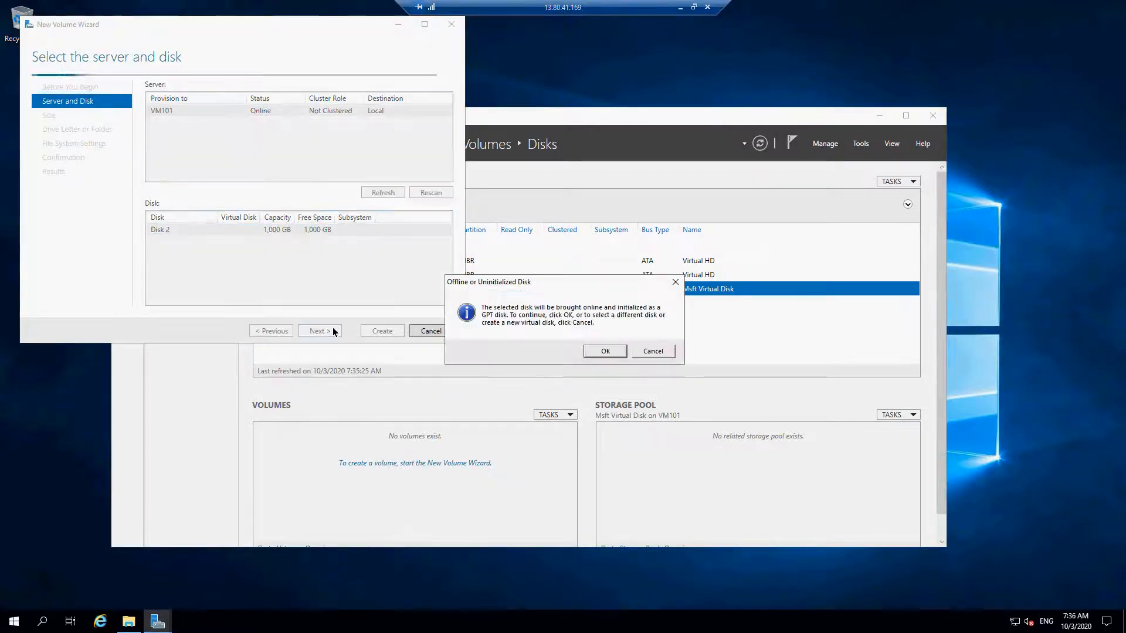
click(595, 350)
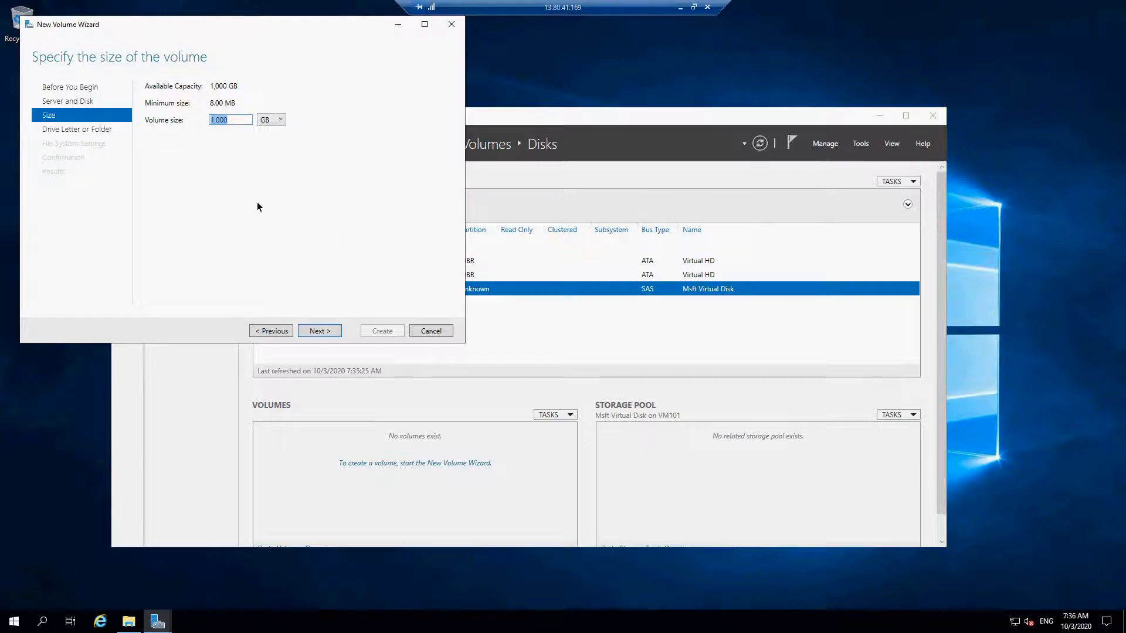
- Set the new volume's size to 400 GB and assign it drive letter F
click(233, 120)
text(400)
click(322, 331)
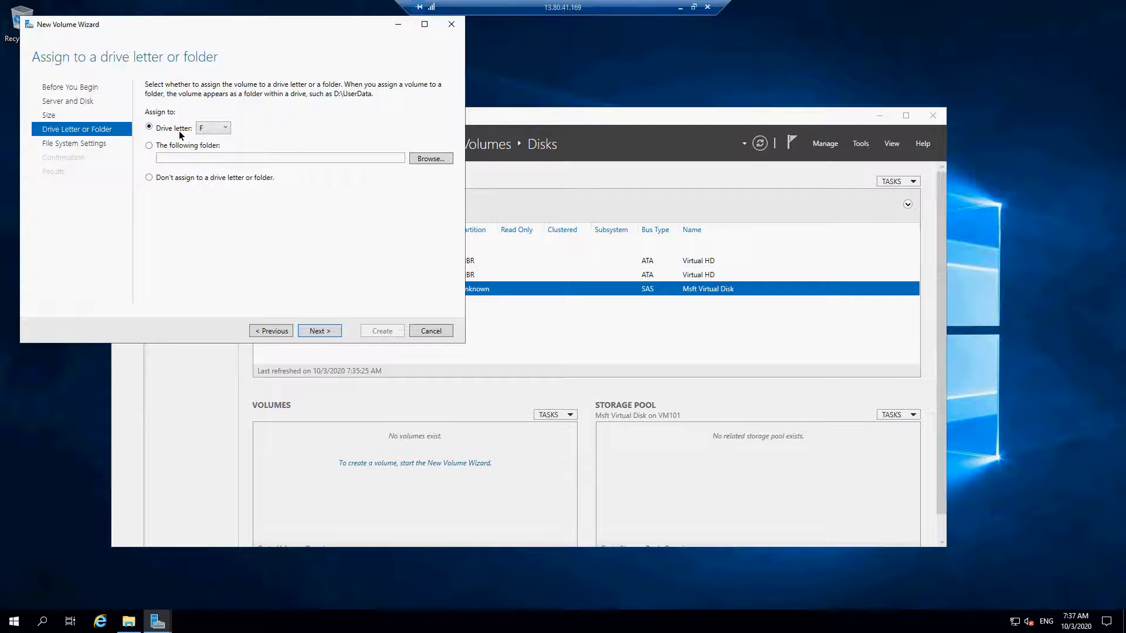
click(323, 331)
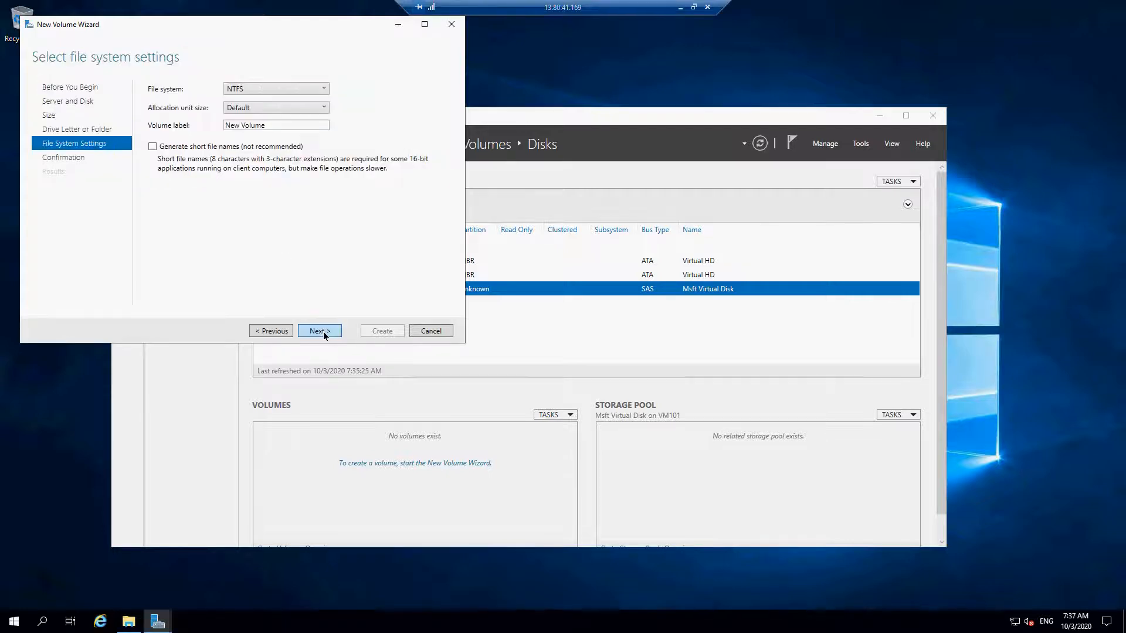
- Label the volume Azure Test, keep the NTFS file system with default allocation unit size, and create it
drag(275, 124, 228, 126)
text(Azure Test)
click(316, 331)
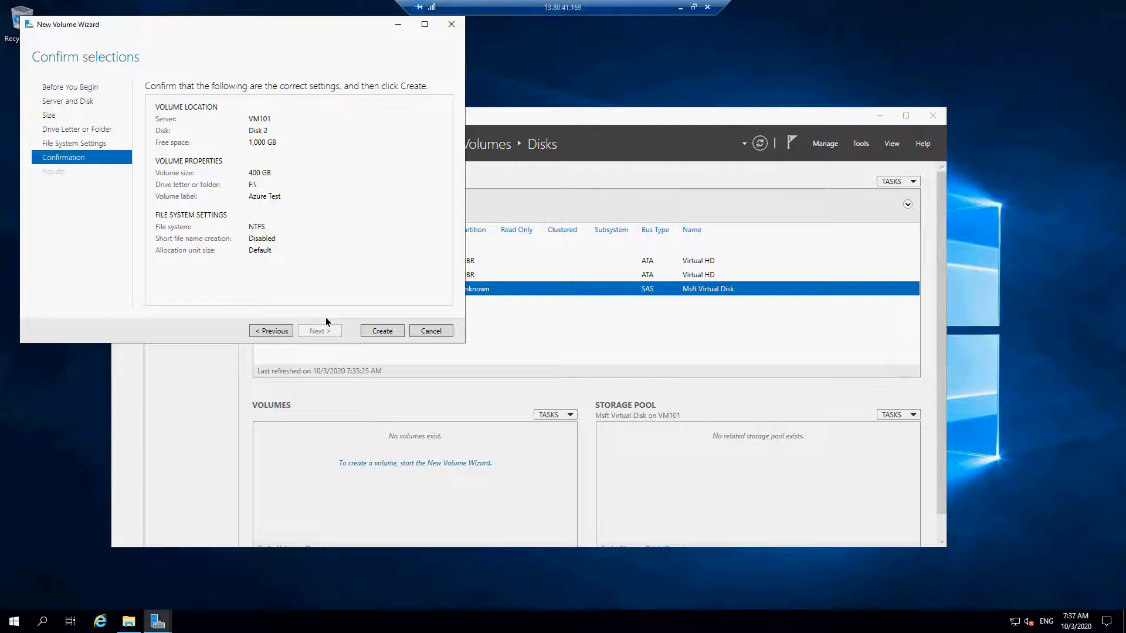
click(388, 333)
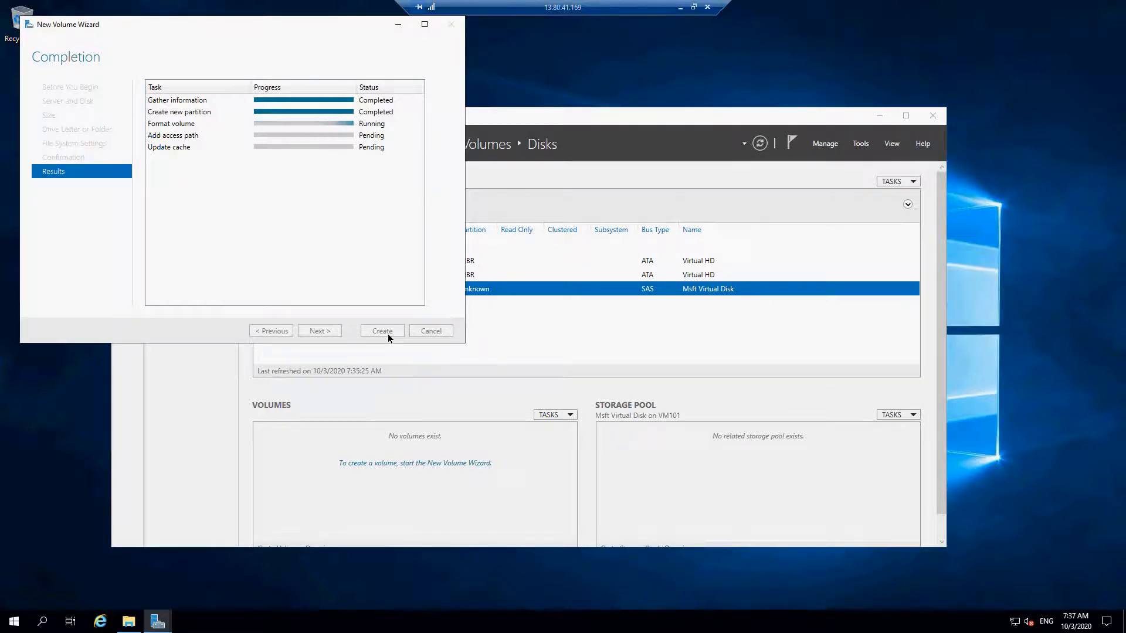
- Check disk 2's unallocated space in Server Manager and examine the Azure Test (F:) drive in File Explorer
click(588, 116)
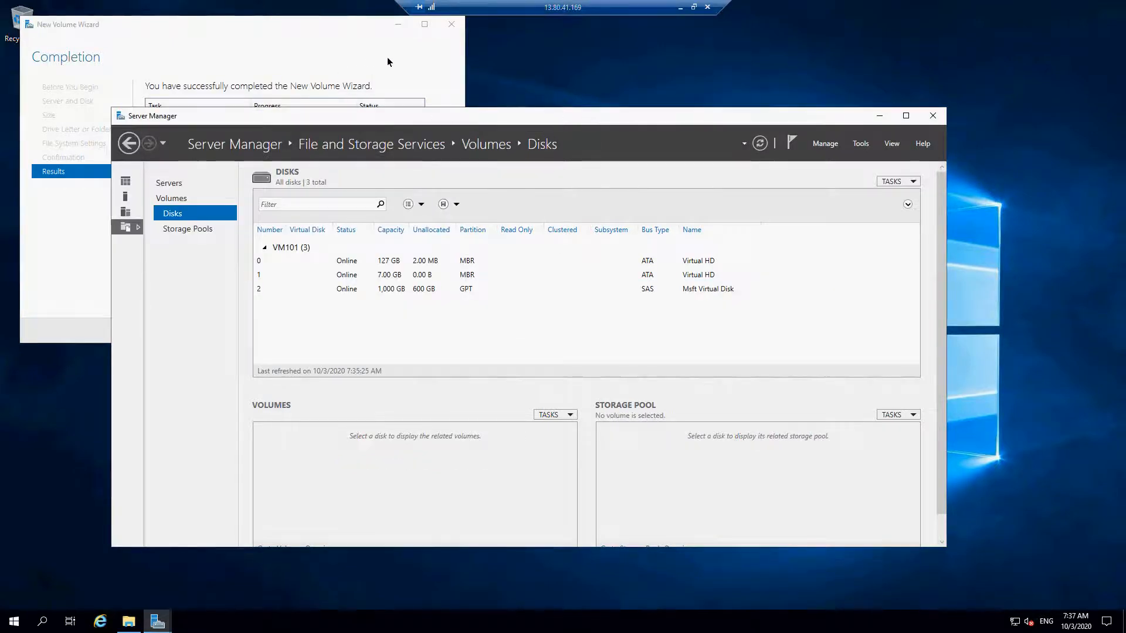
click(442, 62)
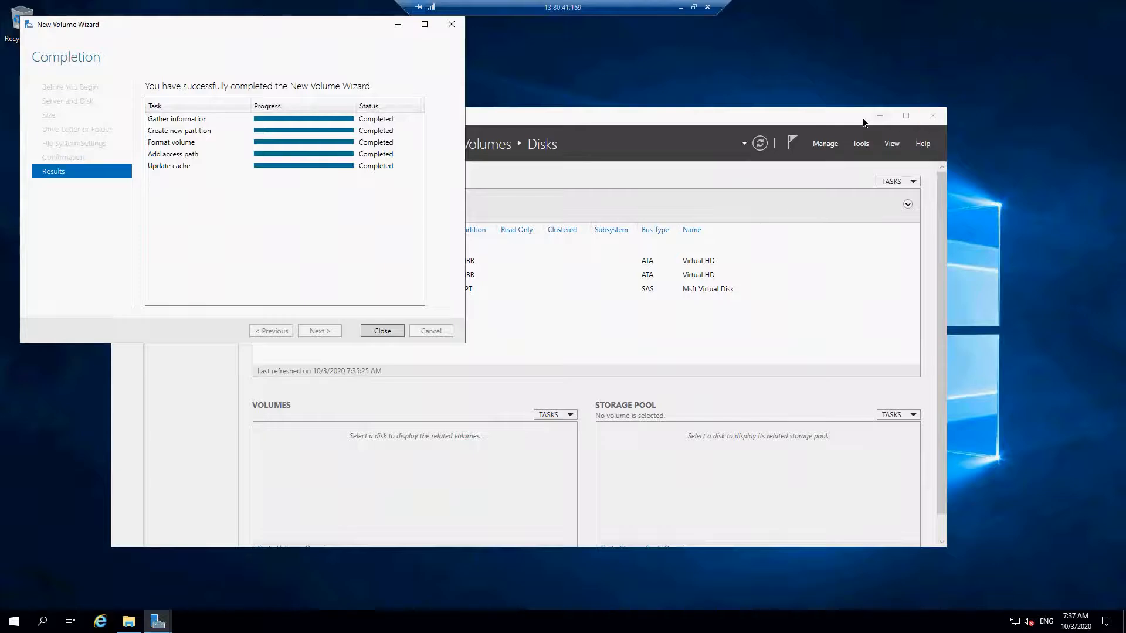
click(128, 622)
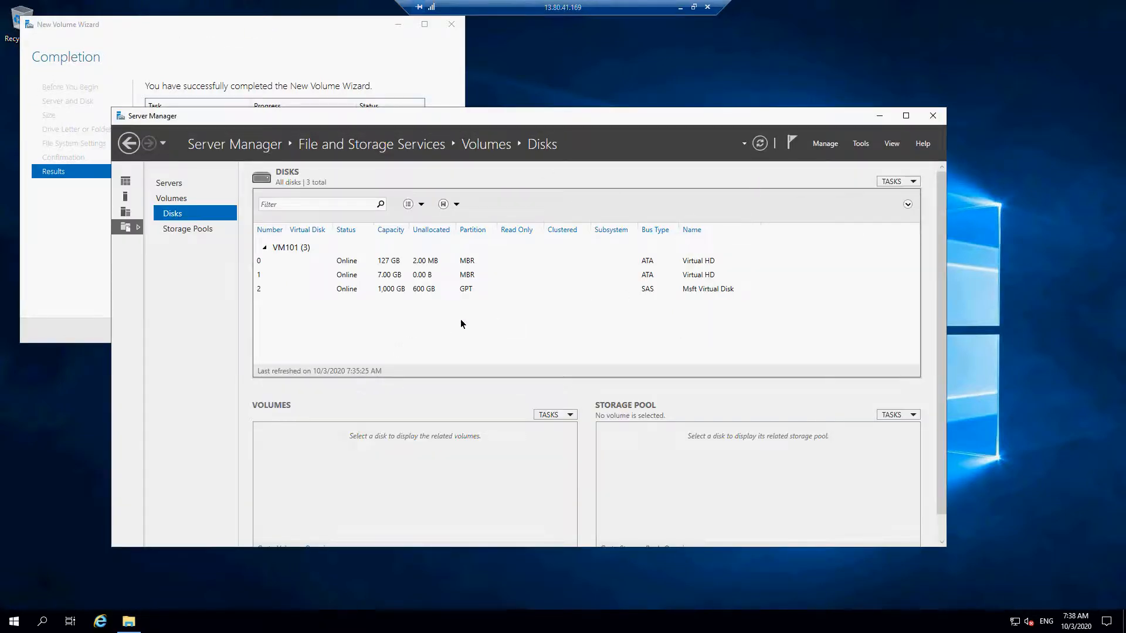
click(411, 291)
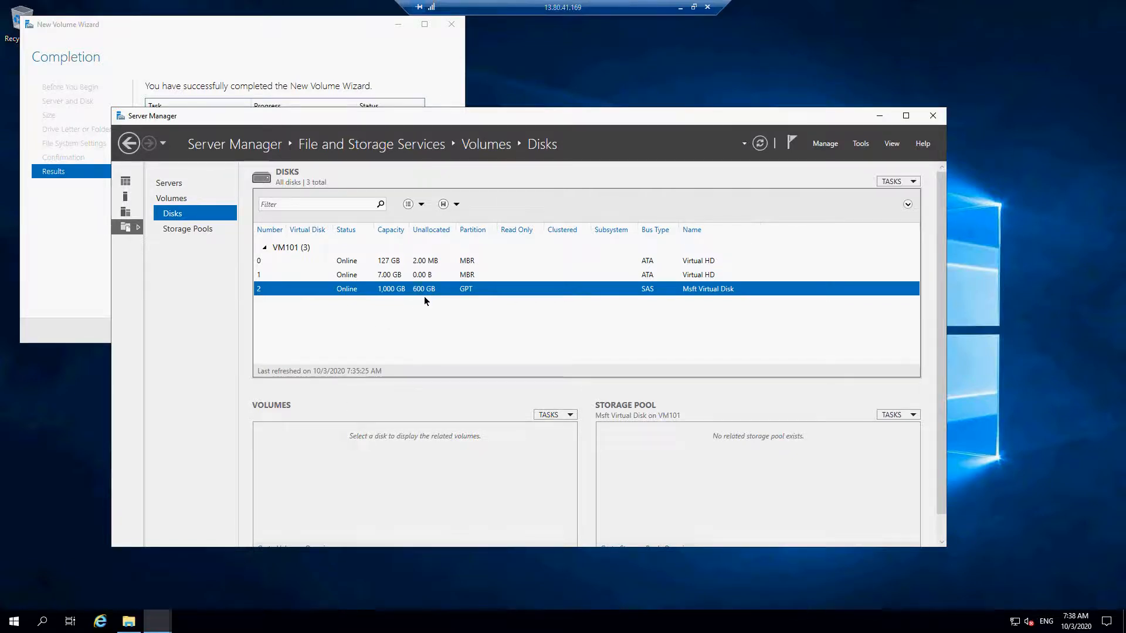
click(130, 621)
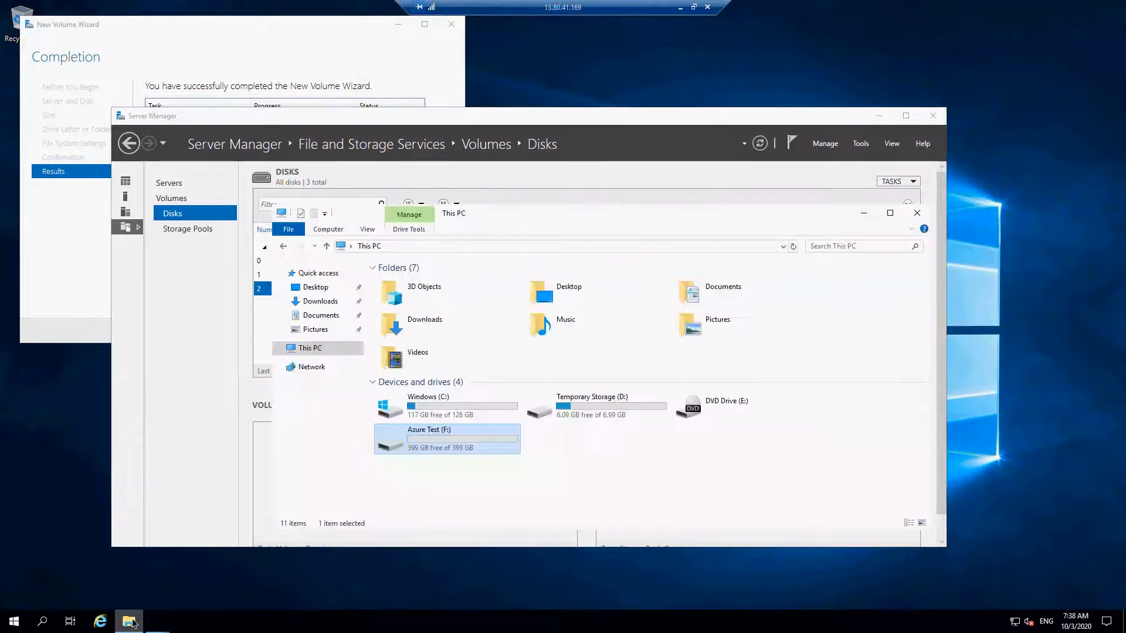
double_click(472, 445)
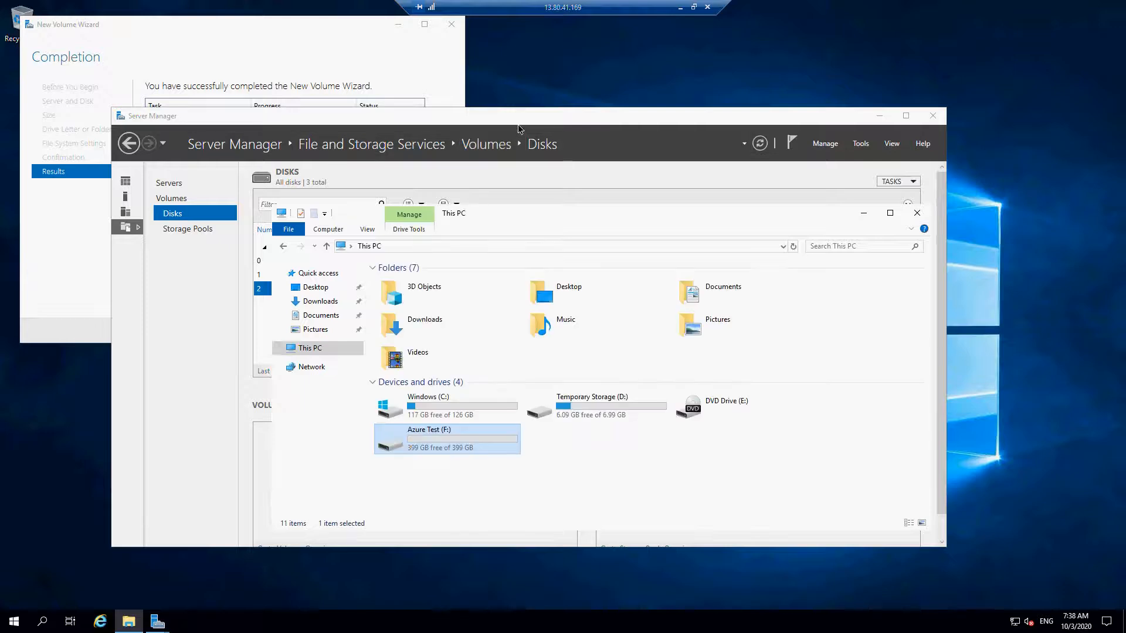
- Close the completed New Volume Wizard and bring Server Manager back at full-screen size
click(878, 117)
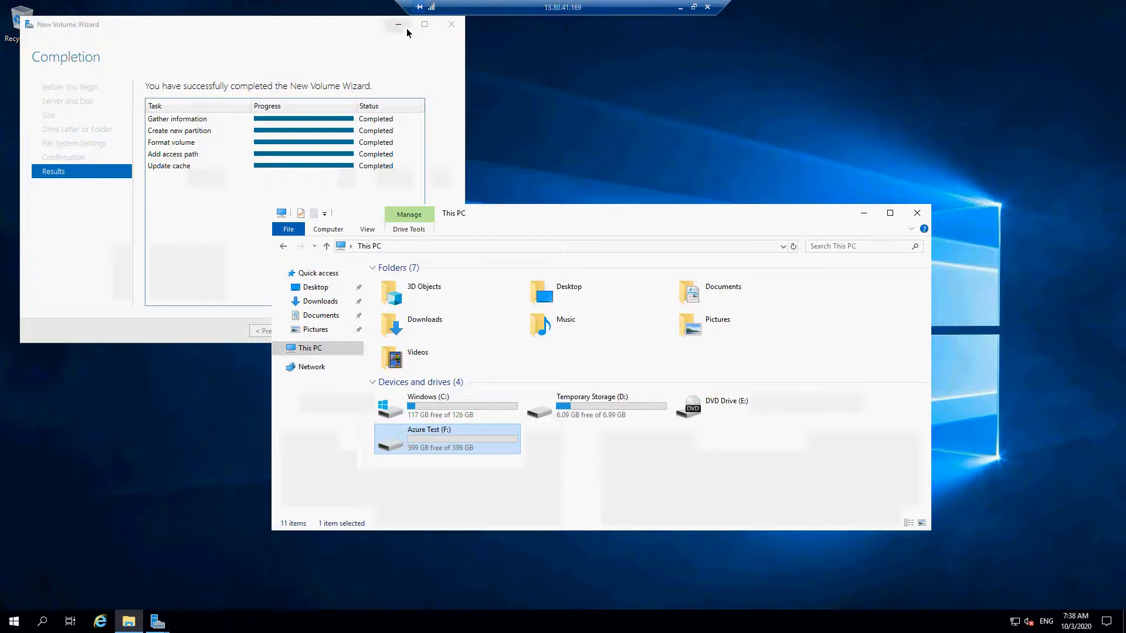
click(454, 27)
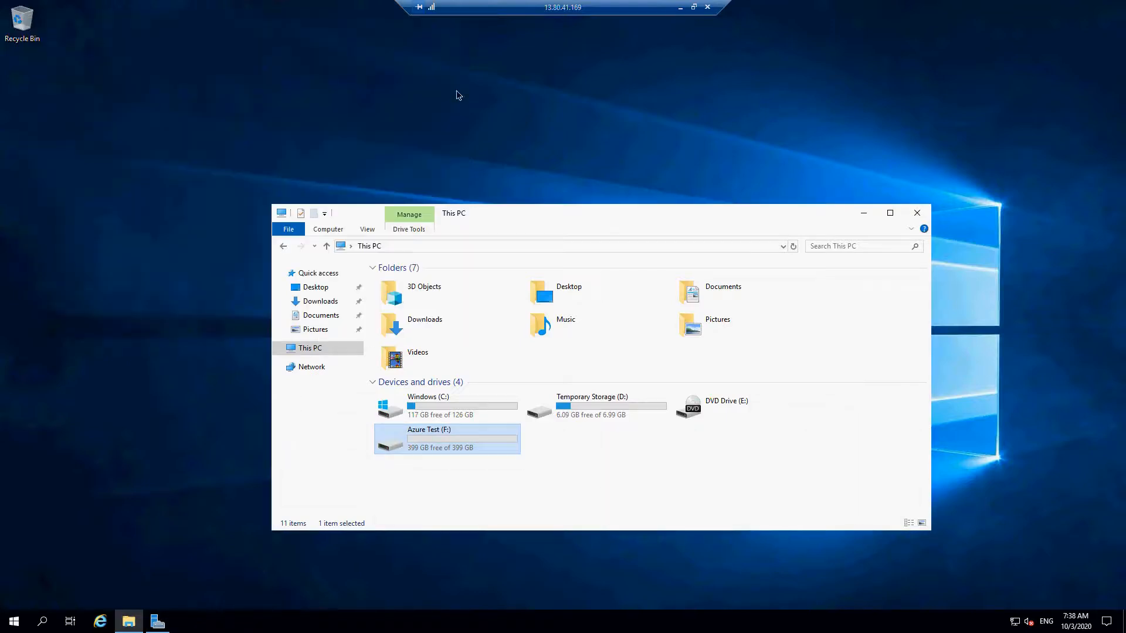
click(161, 625)
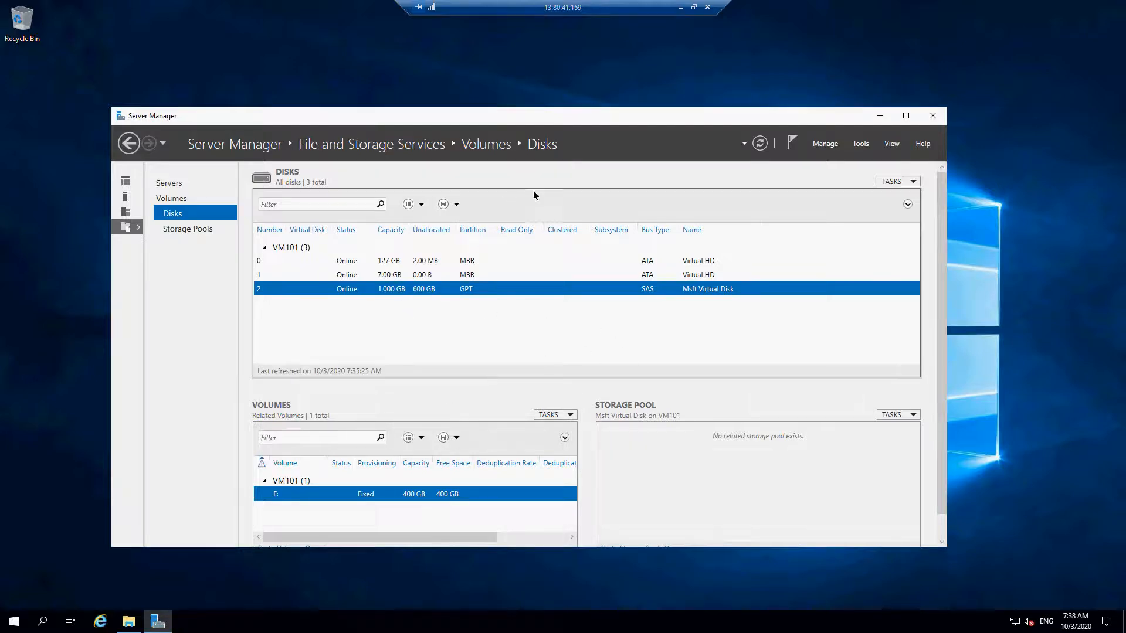
drag(596, 125, 596, 81)
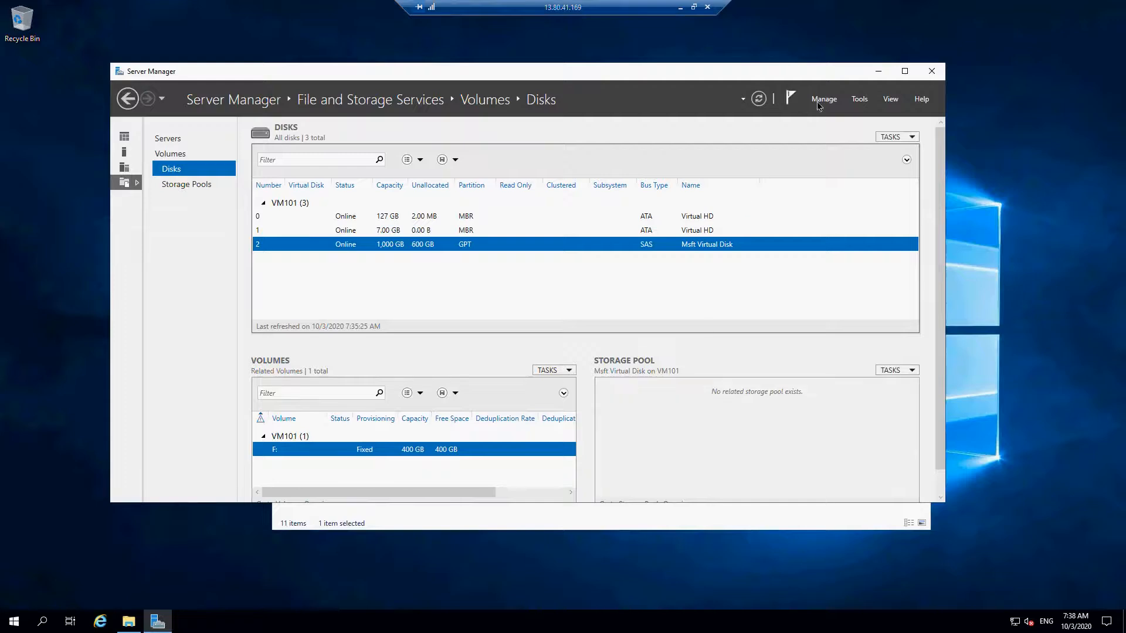
click(904, 71)
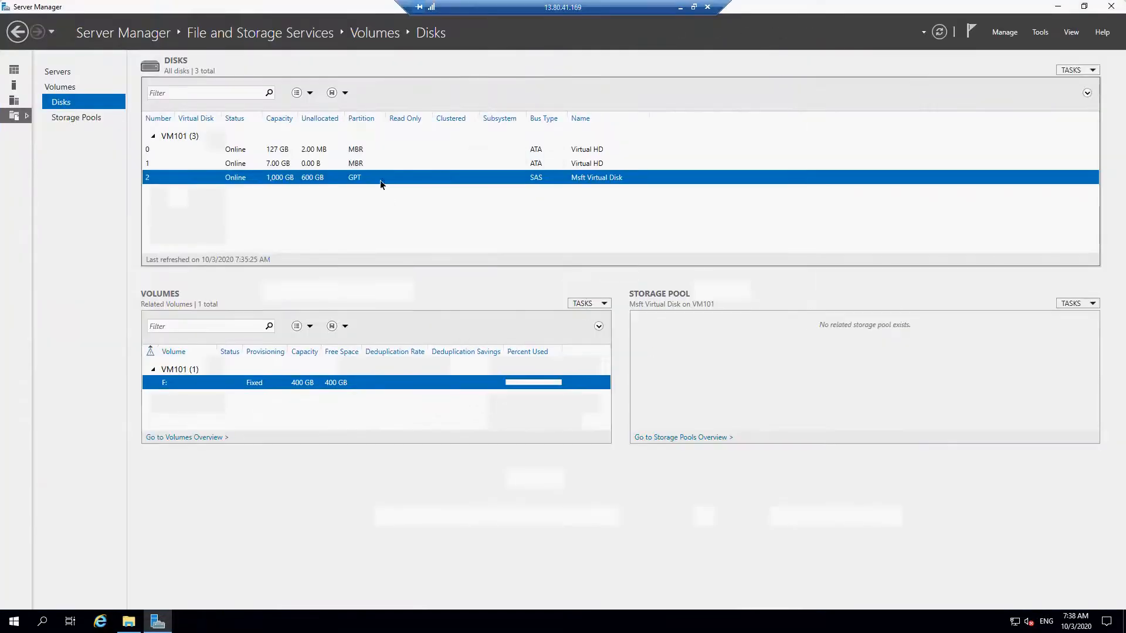
- Select disks 1, 0 and 2 in turn to compare their related volumes
click(283, 164)
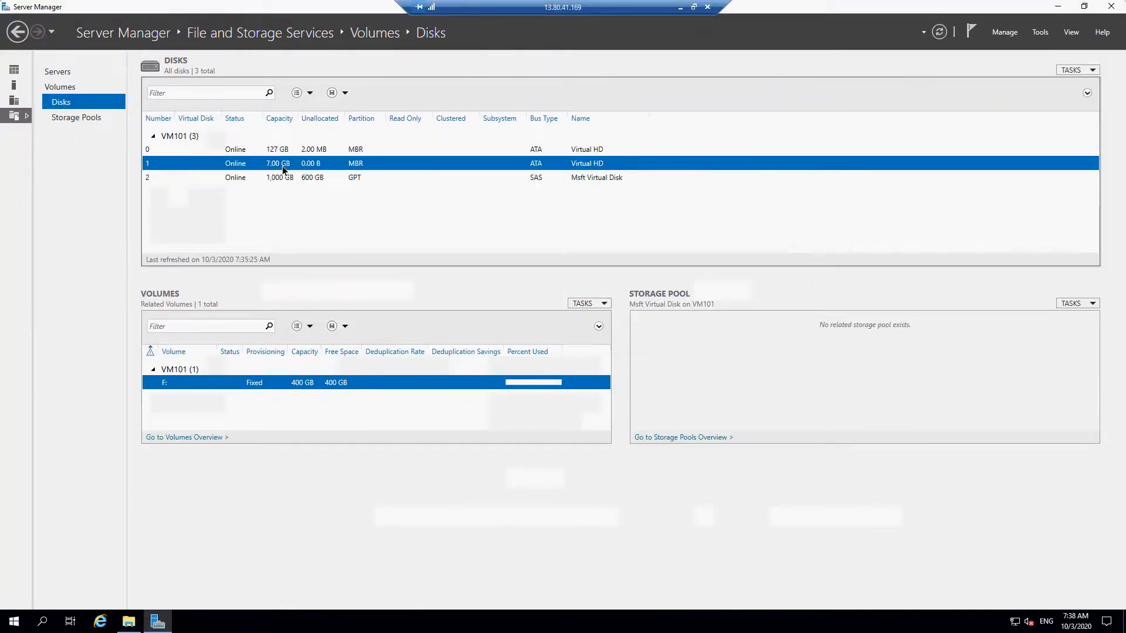
click(288, 154)
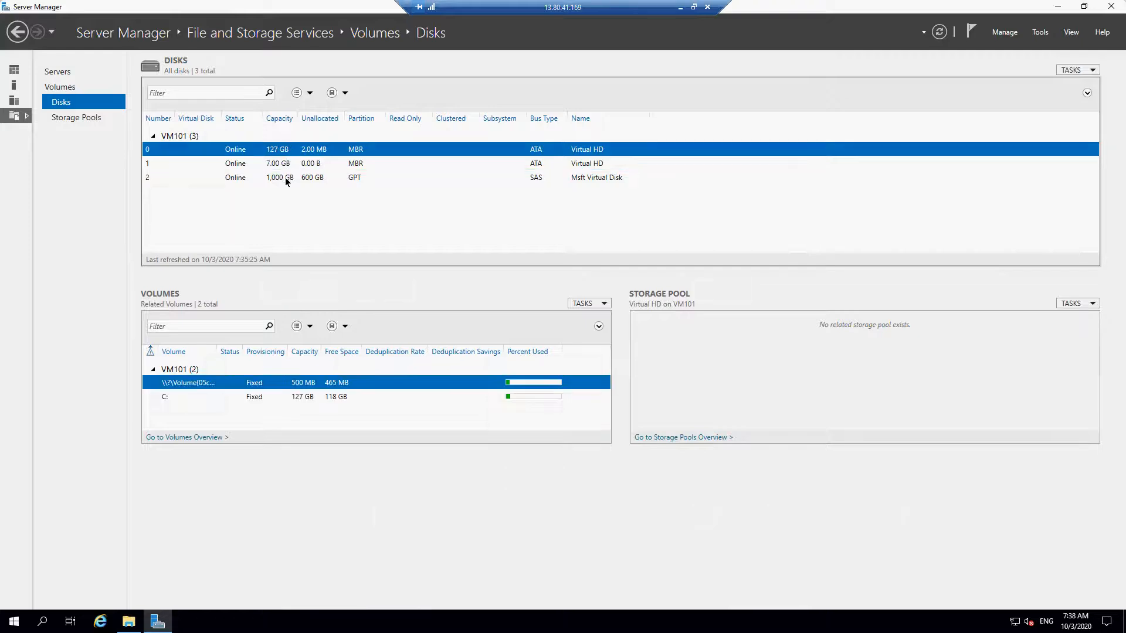
click(286, 179)
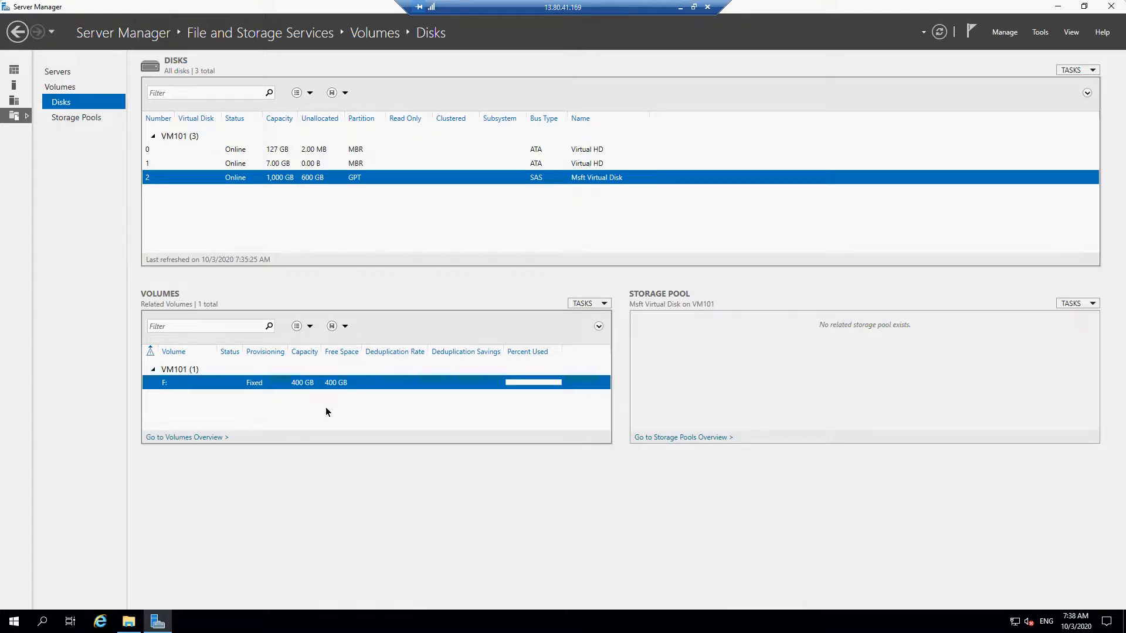
- Start a second volume on Disk 2 with a size of 600 GB and drive letter G
click(603, 303)
click(604, 317)
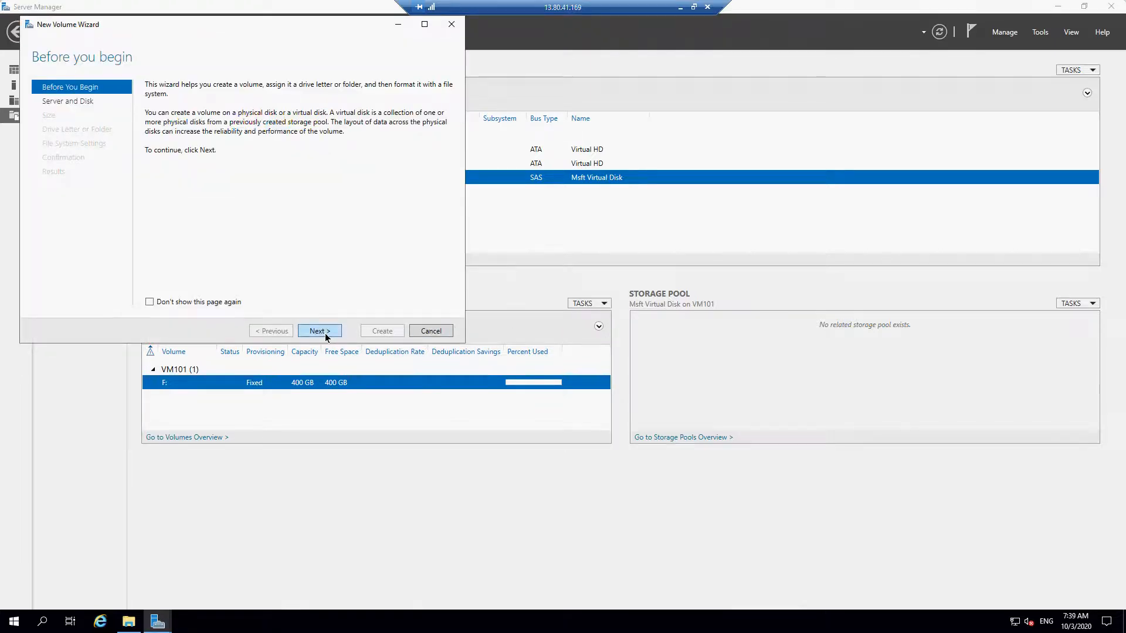
click(324, 332)
click(227, 231)
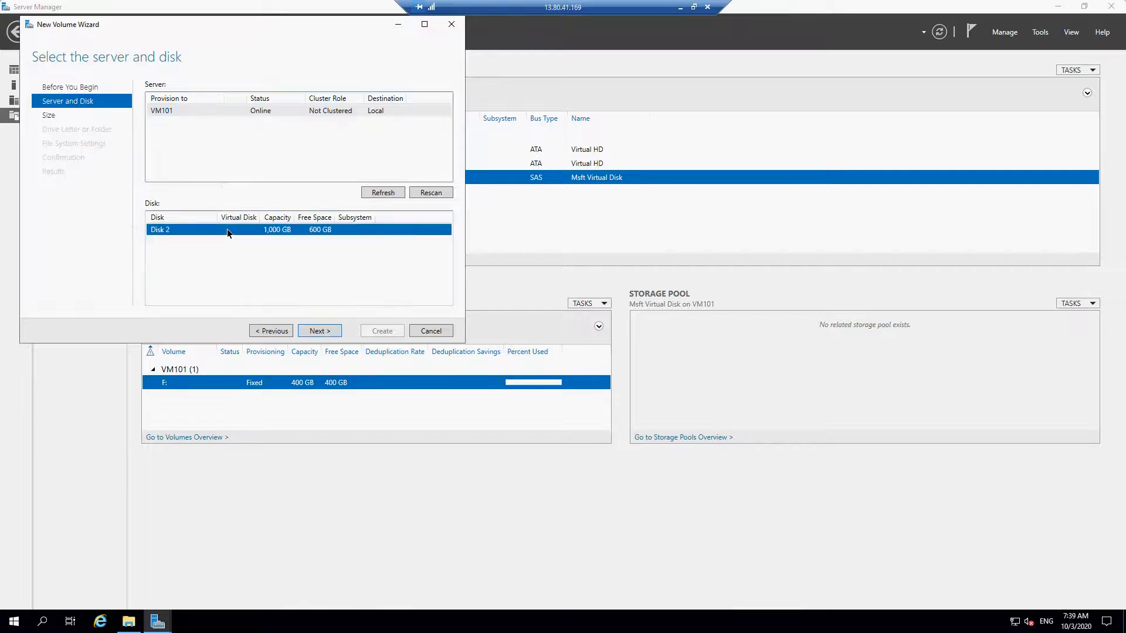
click(319, 329)
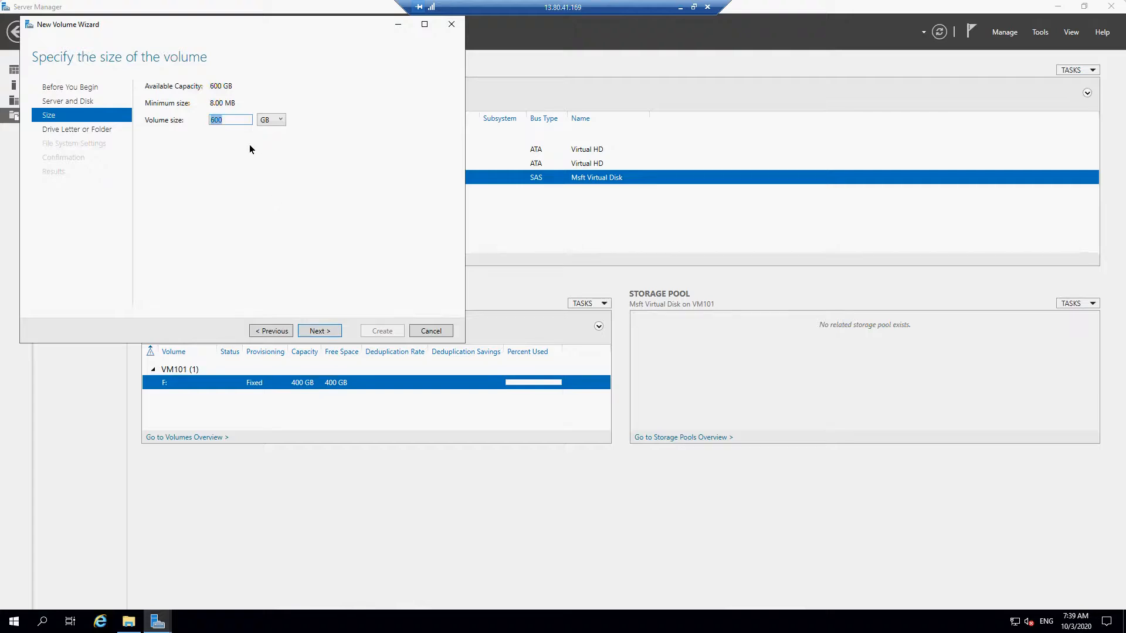
click(319, 332)
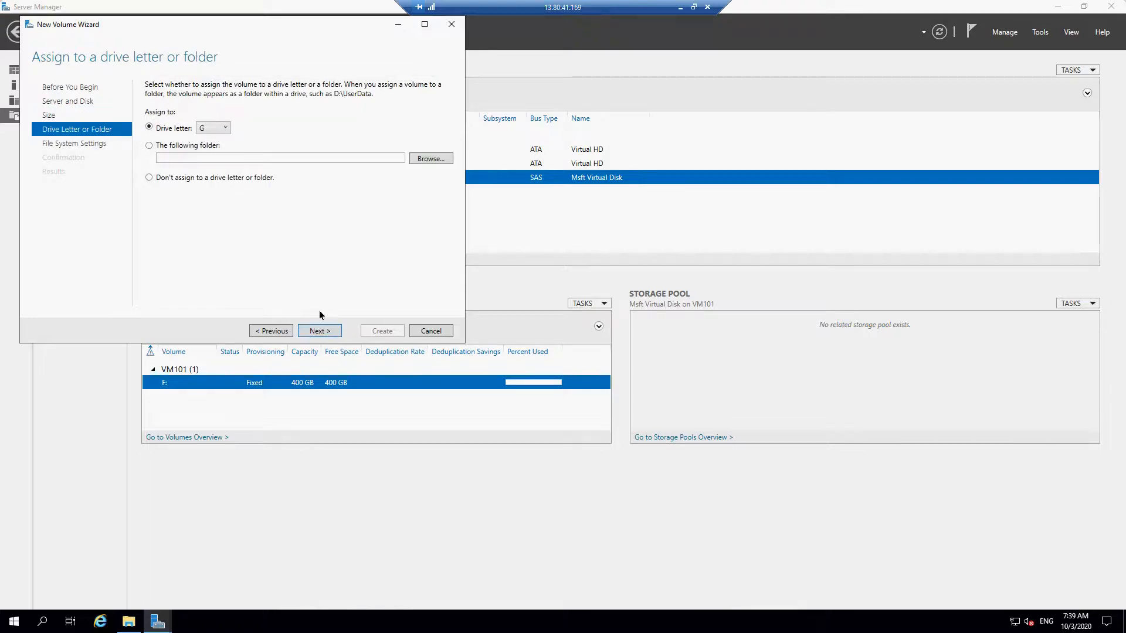
click(323, 332)
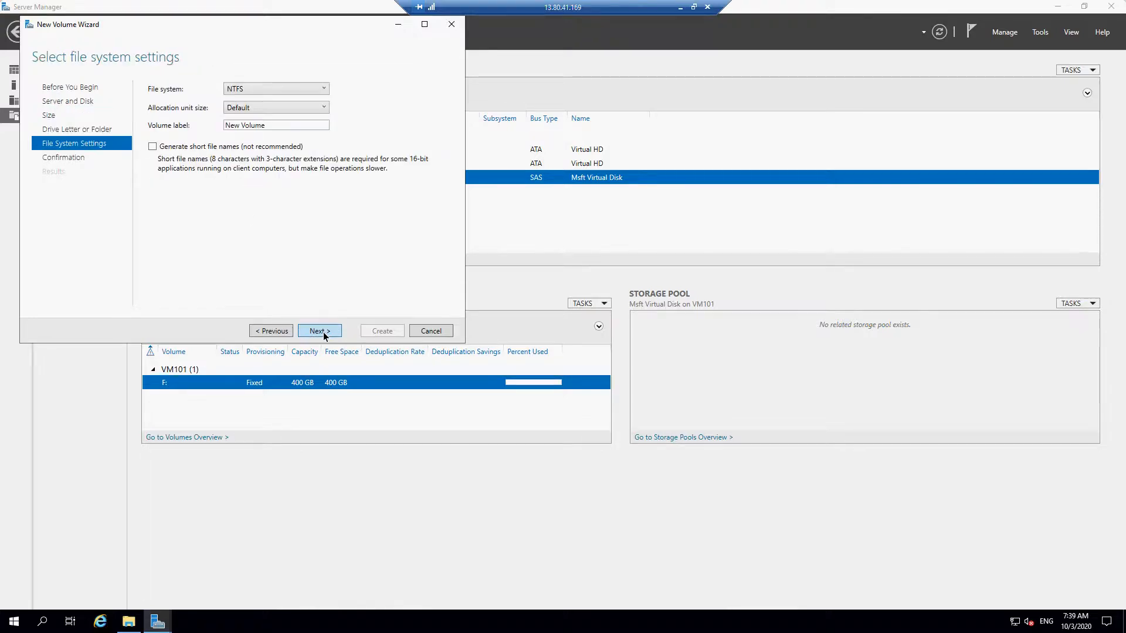
- Label the second volume Azure Test 2 with the NTFS file system, create it and close the completed wizard
click(278, 123)
text(Azure Test 2)
click(332, 333)
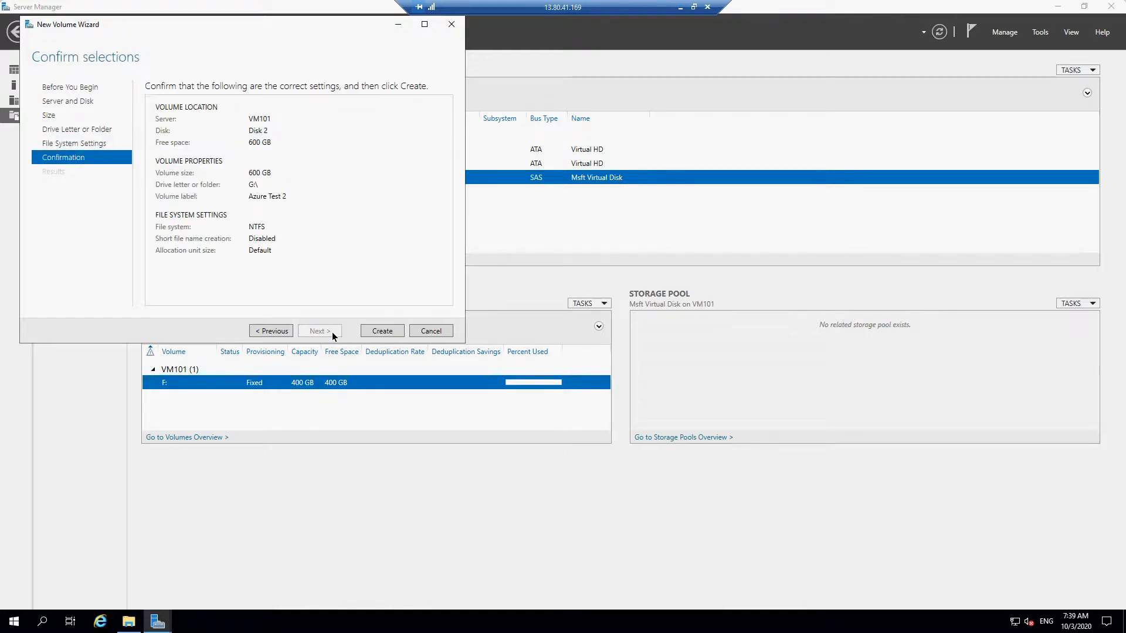
click(382, 330)
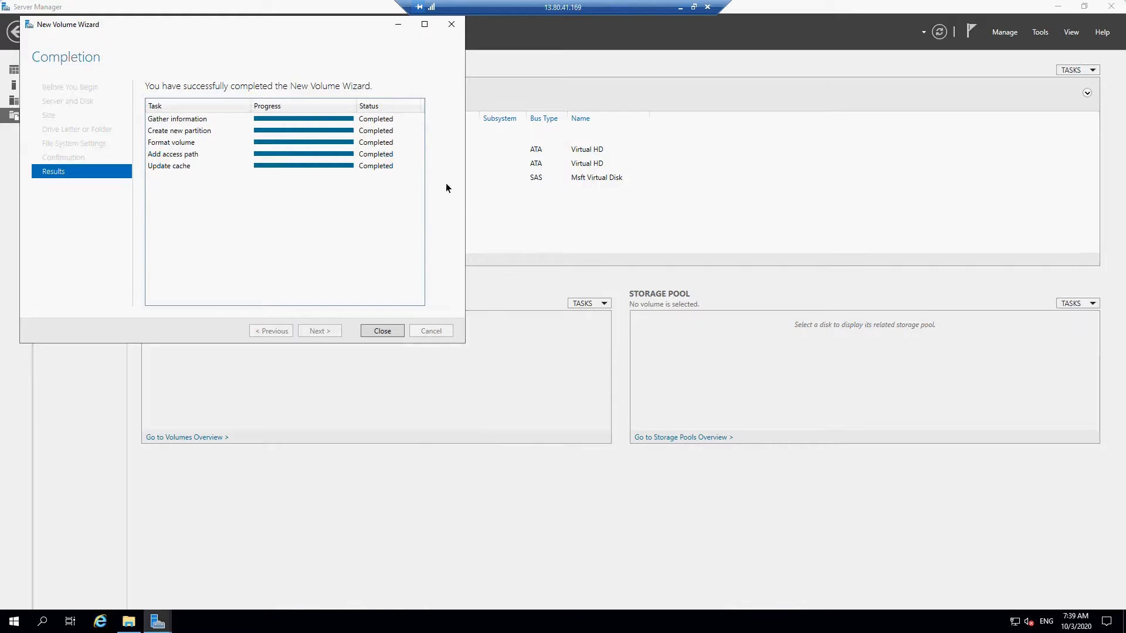
click(452, 24)
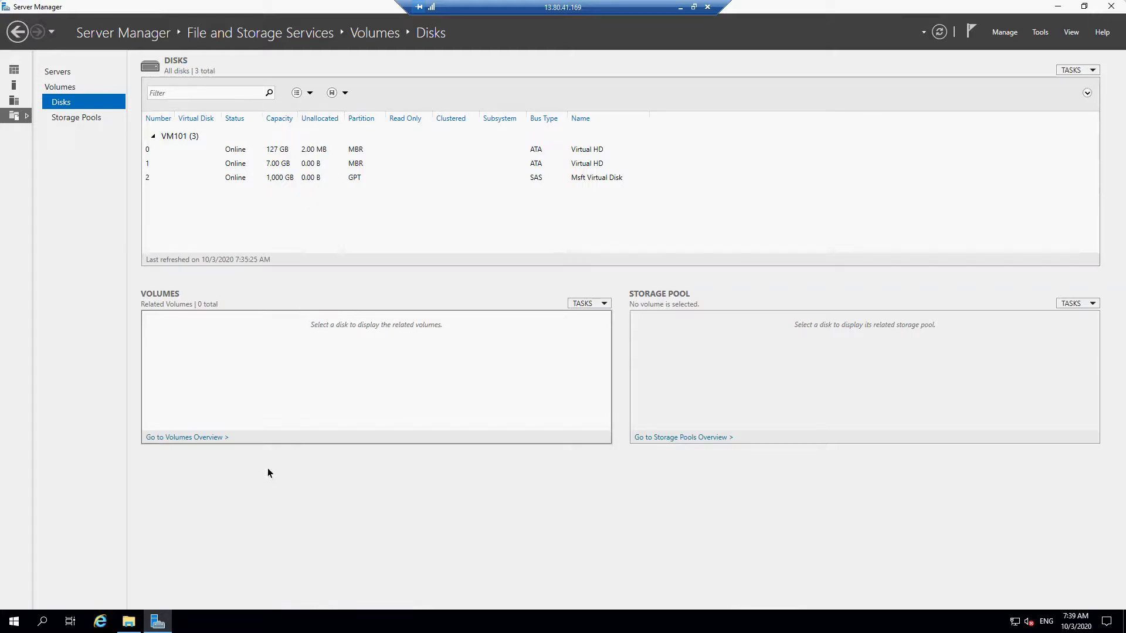
- Open This PC in File Explorer and check the Azure Test 2 (G:) and Azure Test (F:) drives
click(129, 621)
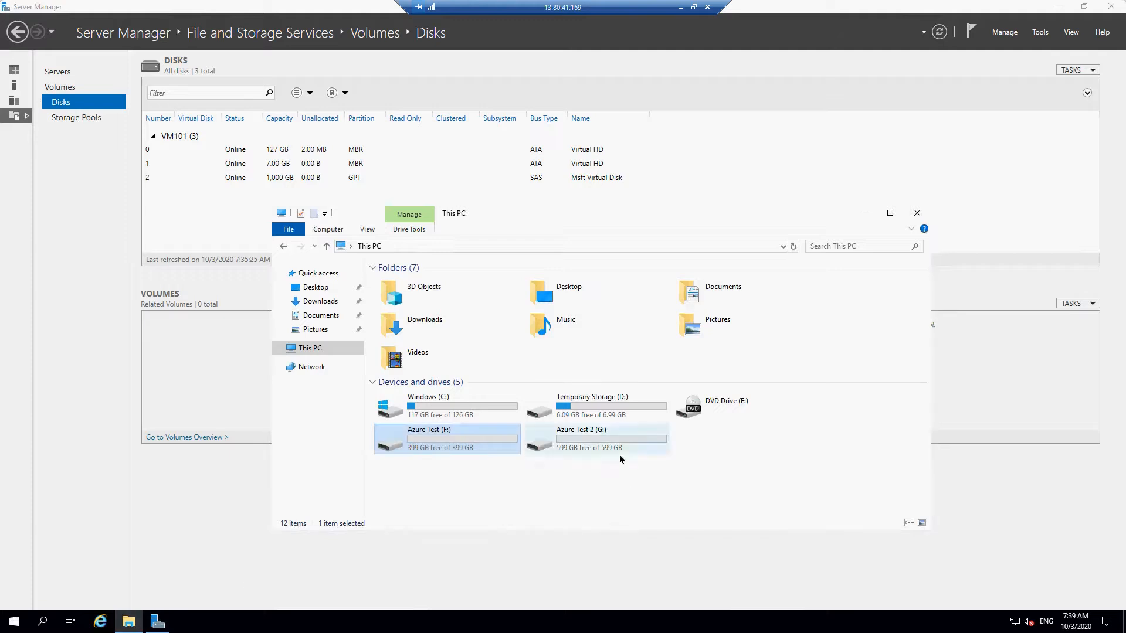
click(604, 446)
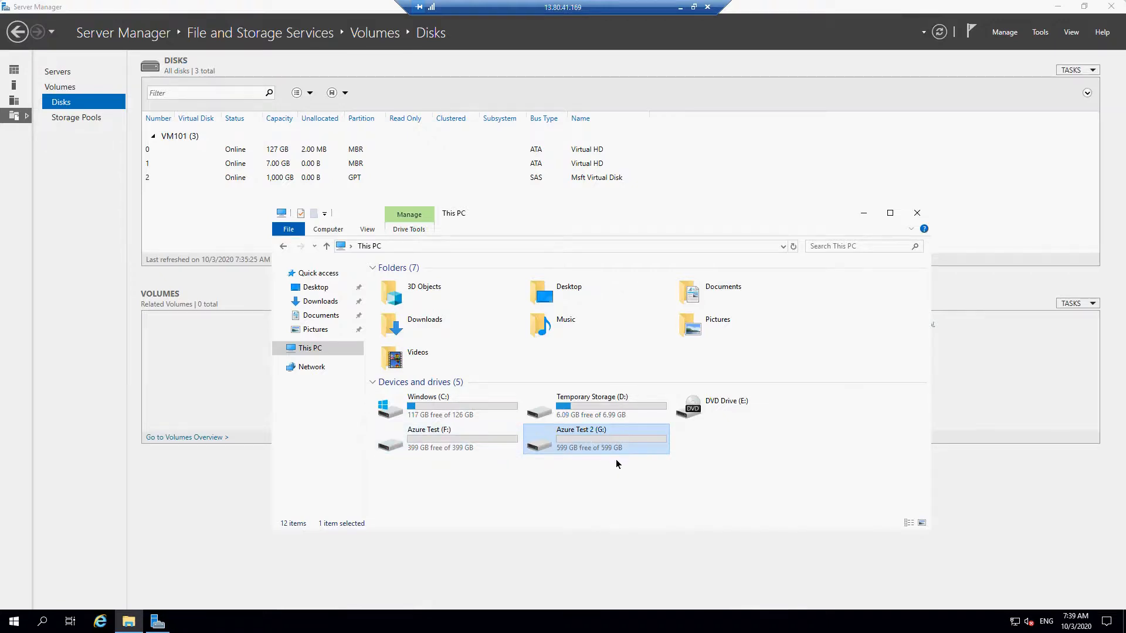
click(470, 449)
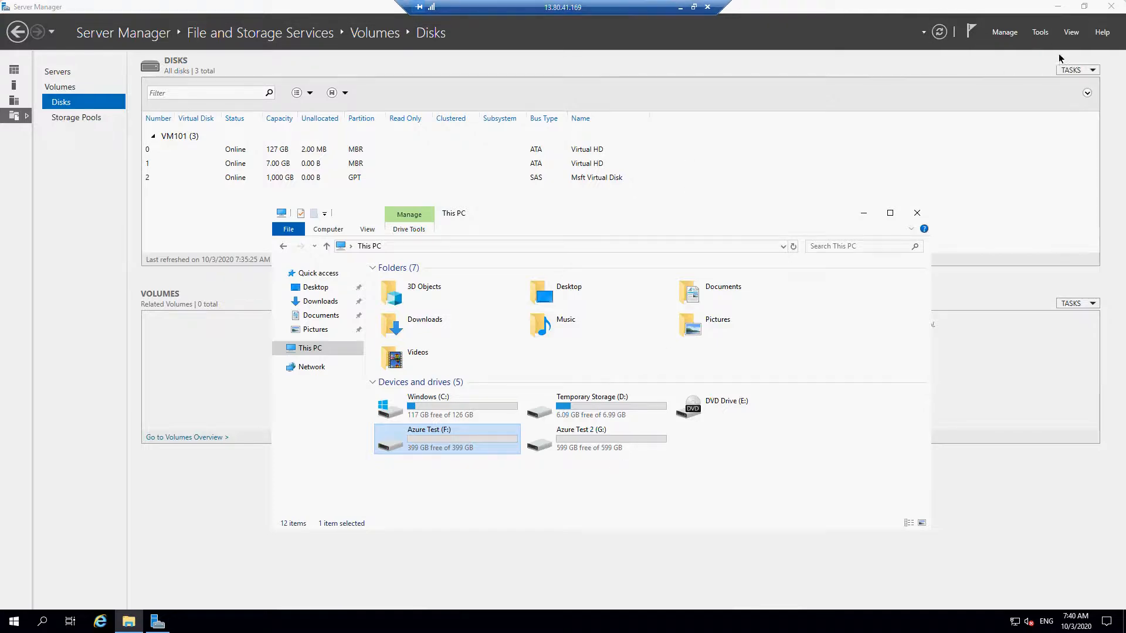
- Close Server Manager, take the remote session out of full screen and disconnect from VM101
click(1113, 8)
click(1112, 9)
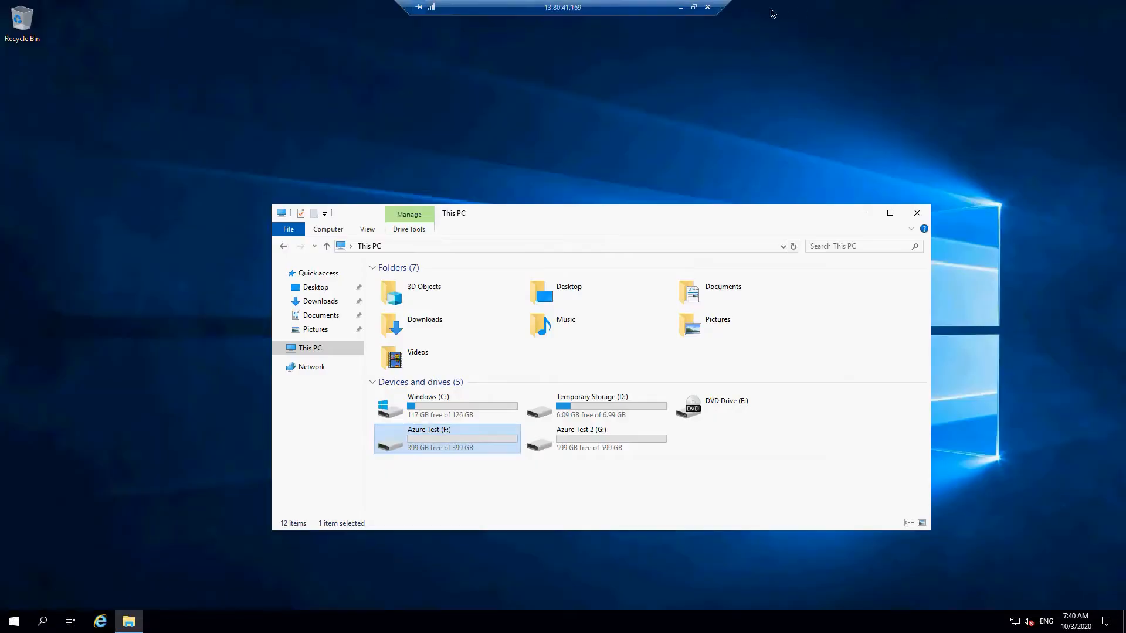
click(694, 6)
click(452, 9)
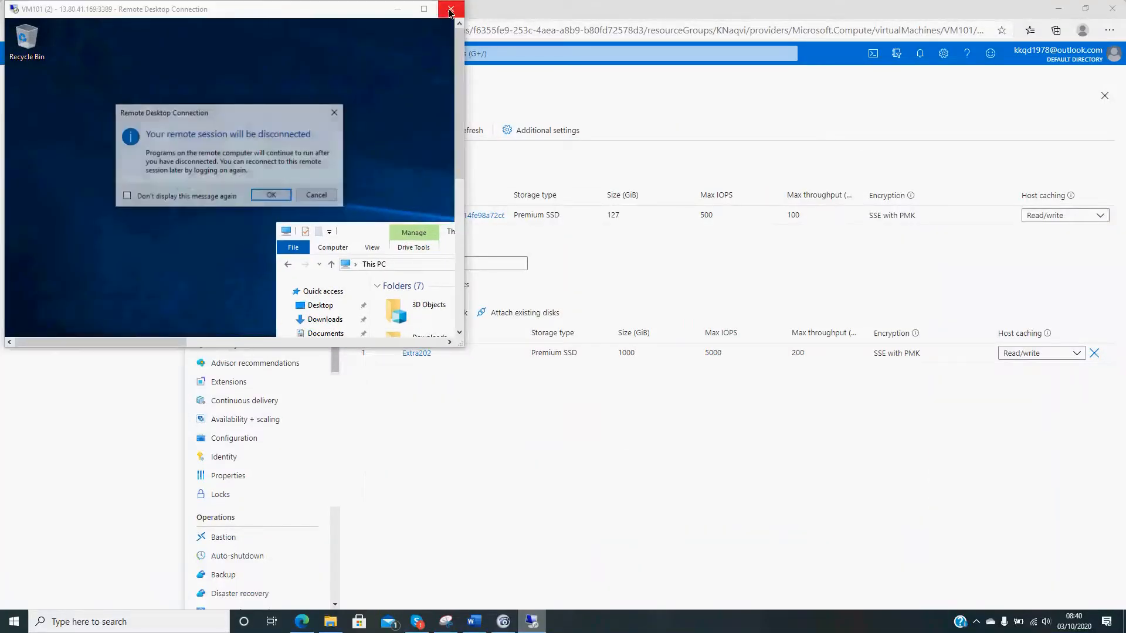
click(287, 193)
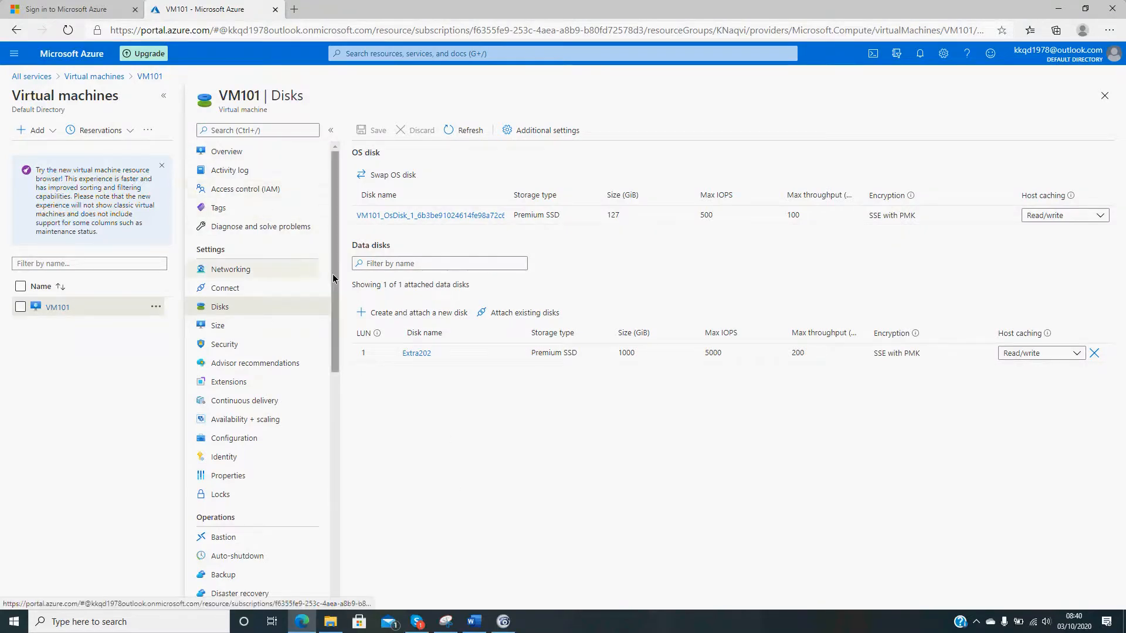
- Review the VM101 overview in the Azure portal, including its networking, size and disk properties
drag(333, 274, 343, 171)
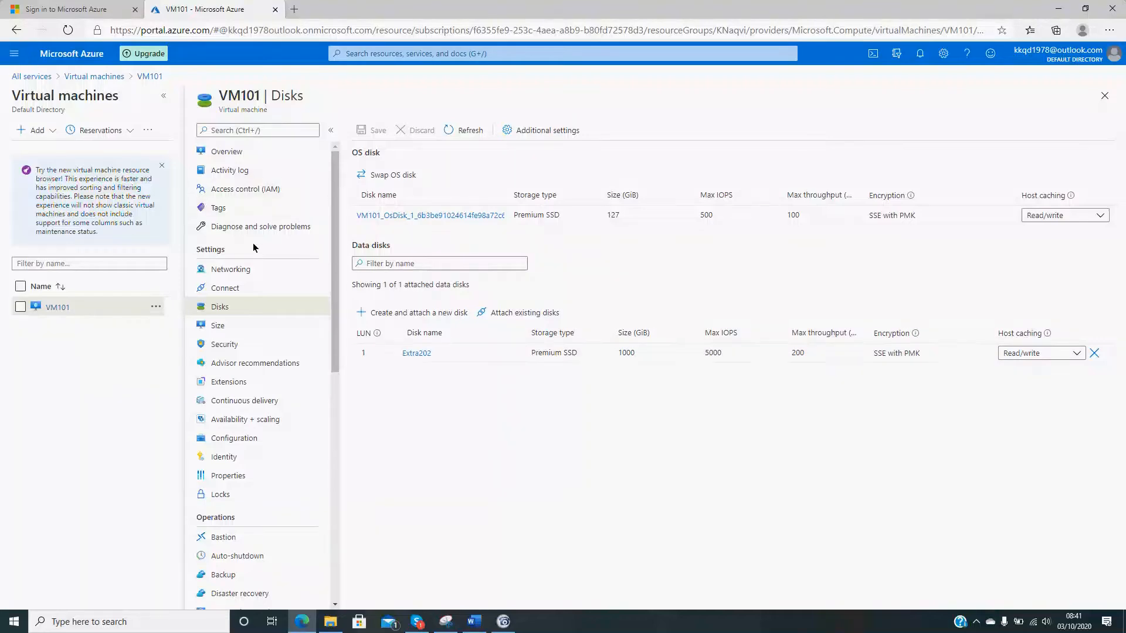
click(229, 156)
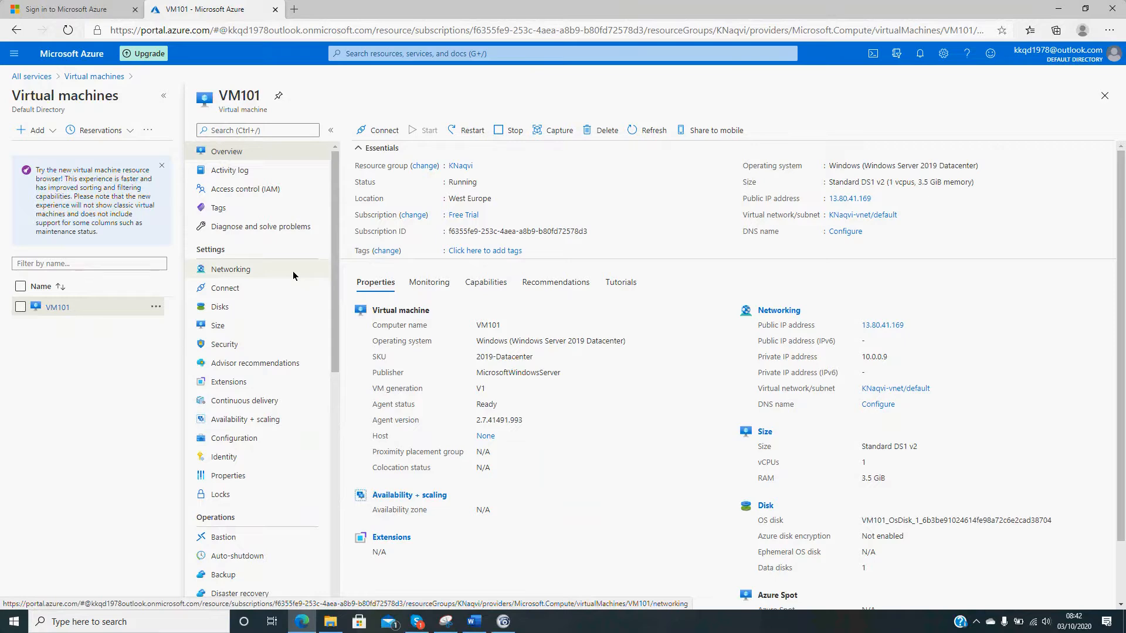
scroll(598, 396, down, 2)
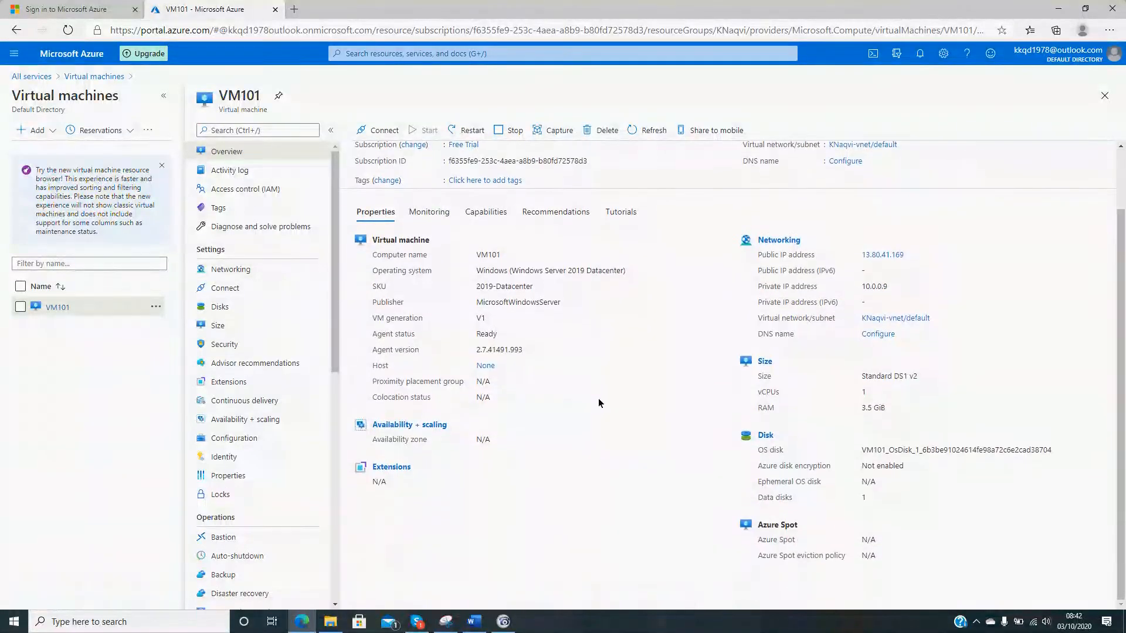
scroll(598, 404, up, 2)
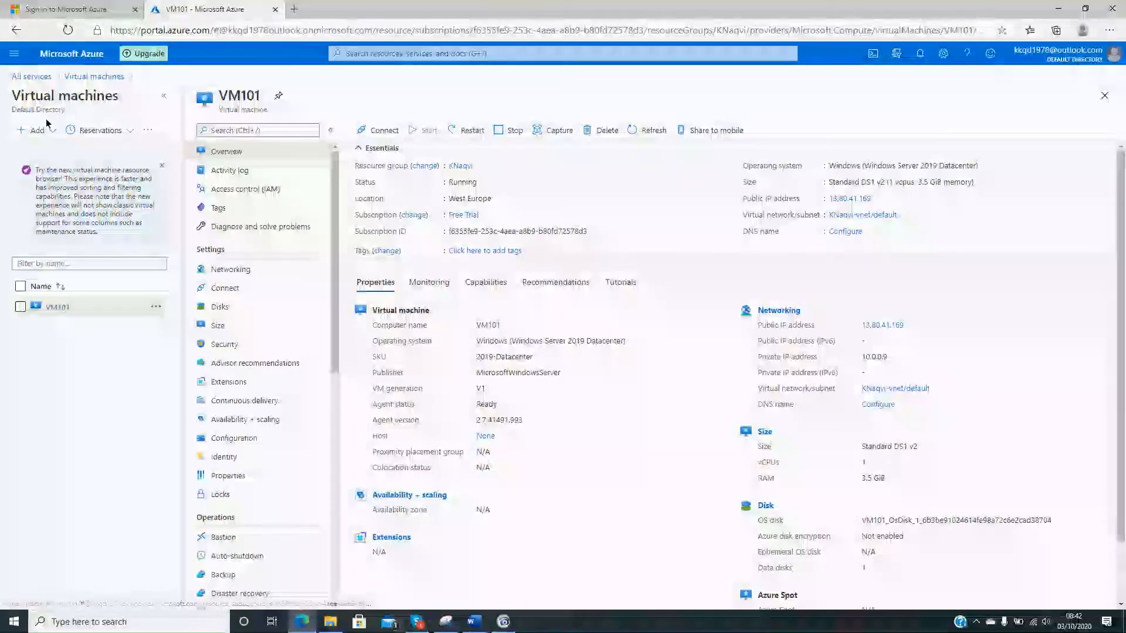
- Delete VM101 from the virtual machines list, confirming the deletion with yes
click(94, 77)
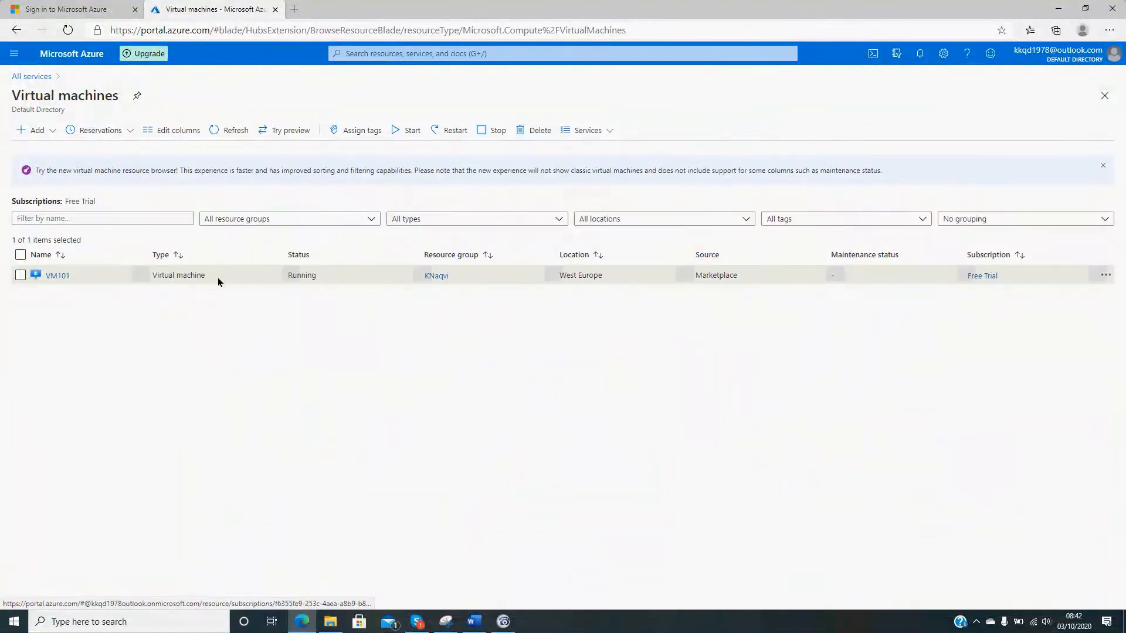
click(20, 276)
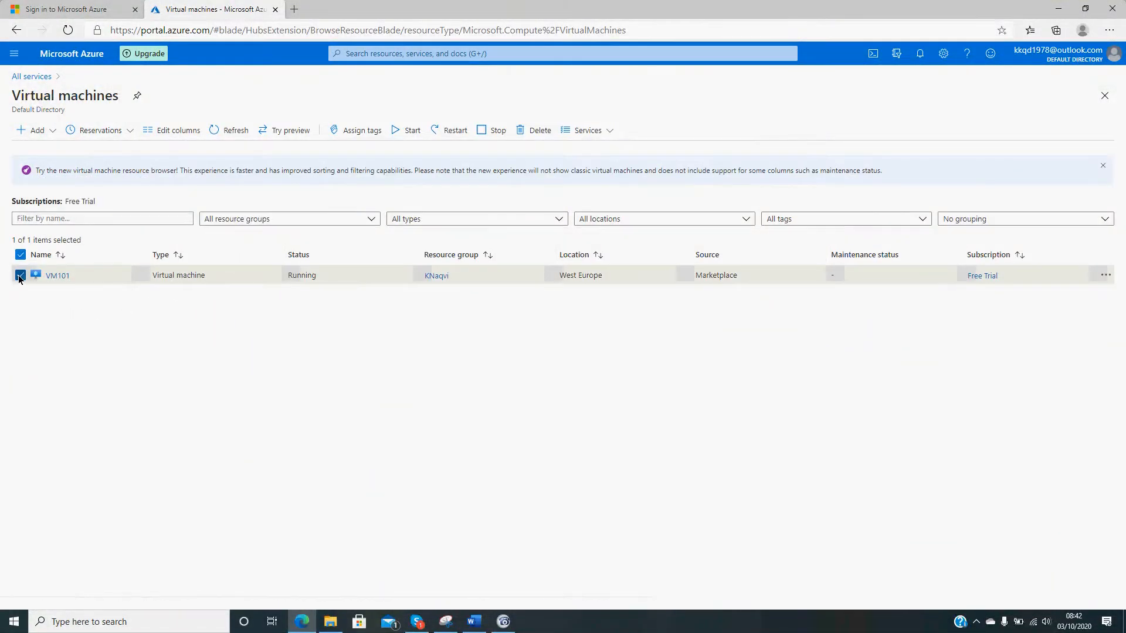
click(535, 130)
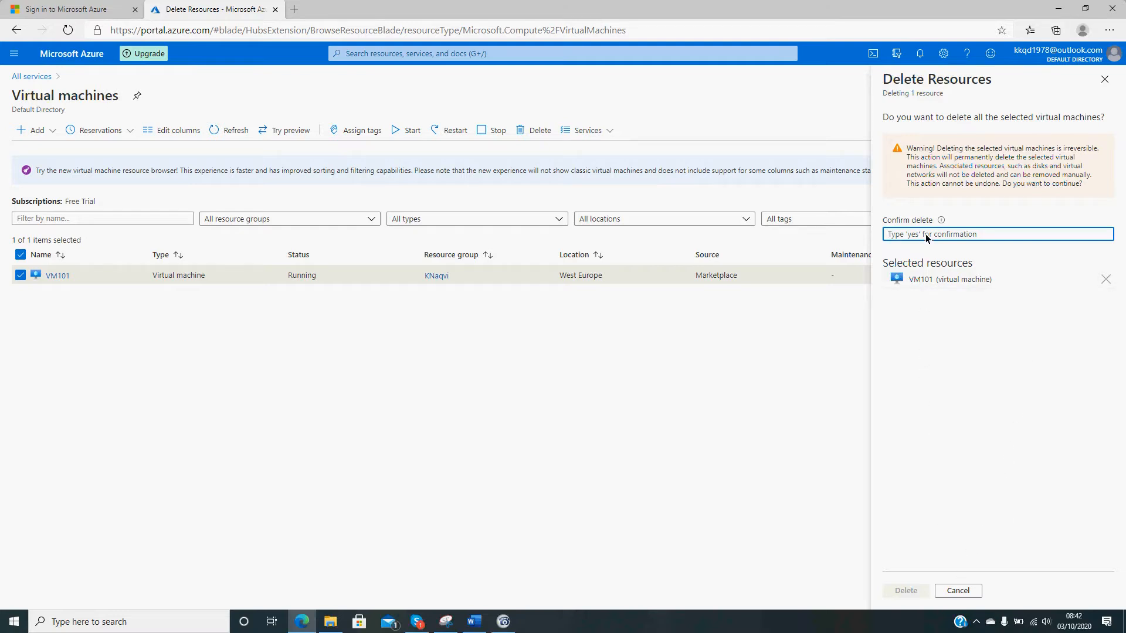
text(yes)
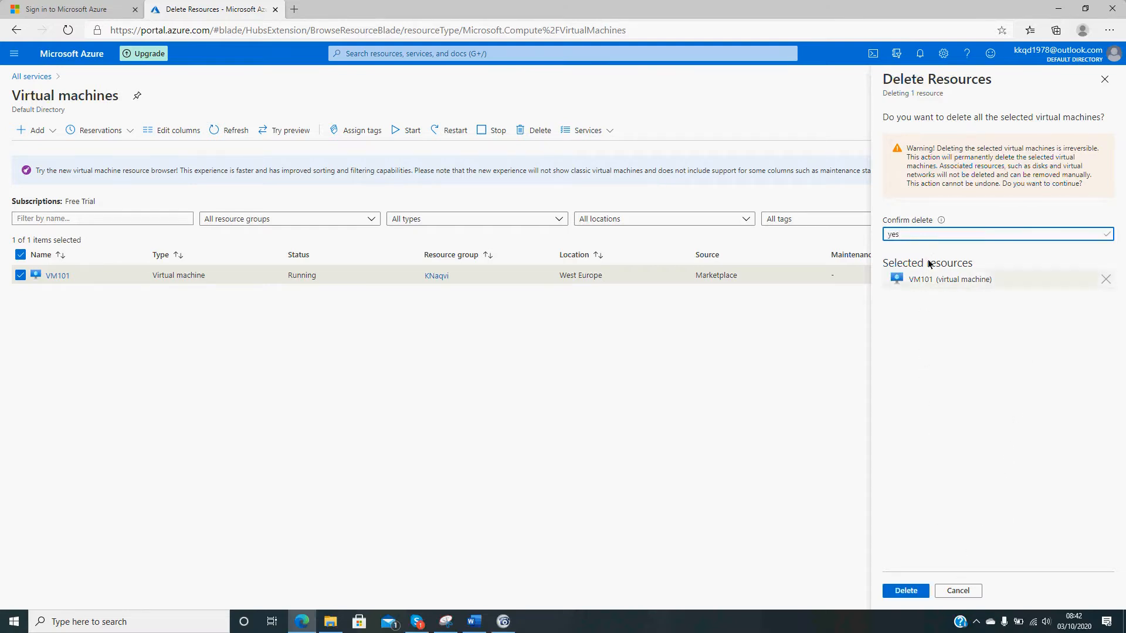
click(912, 590)
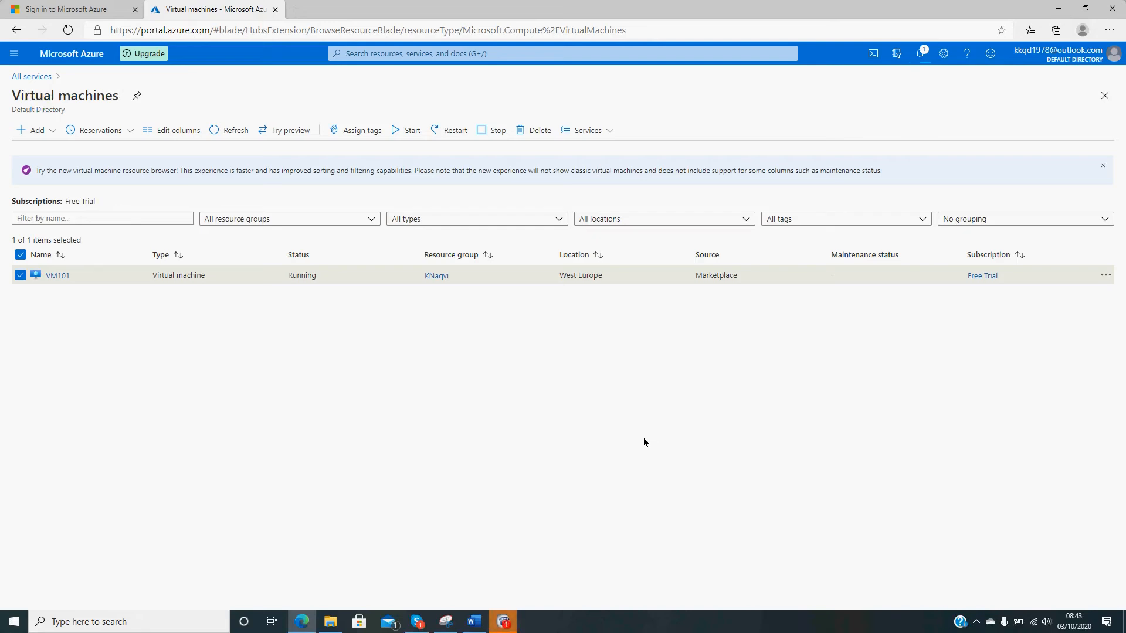
click(504, 621)
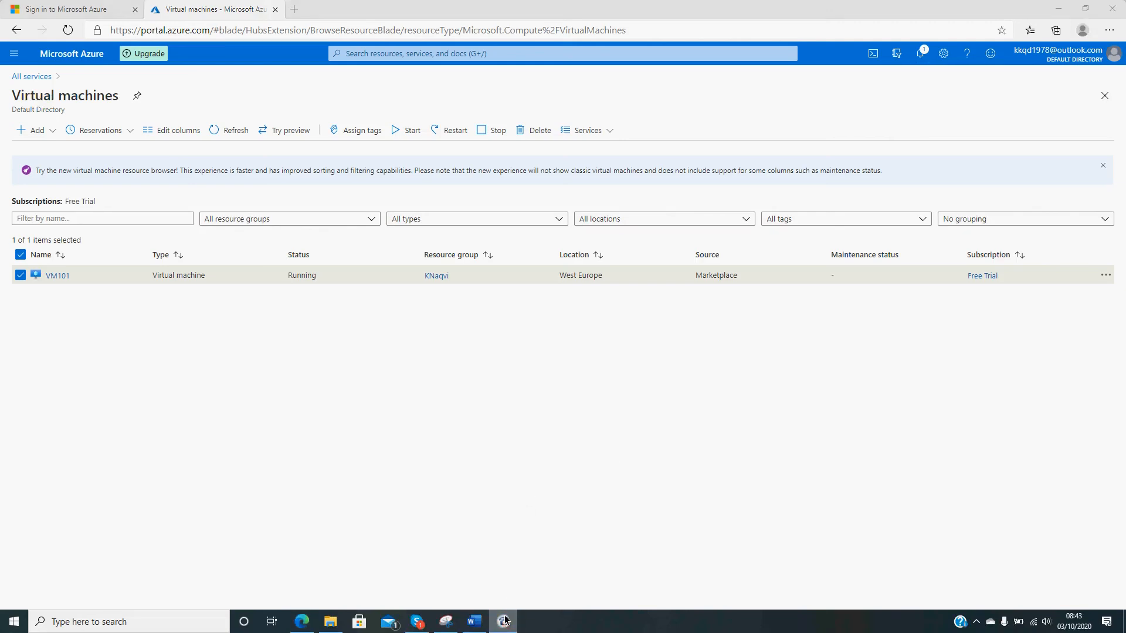